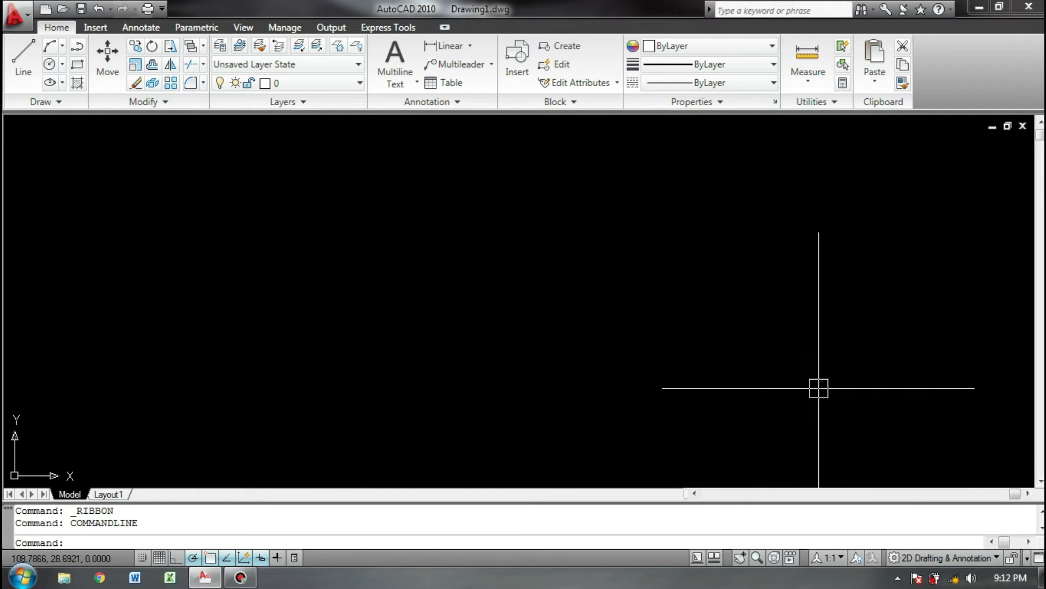
Switch the workspace from 2D Drafting & Annotation to AutoCAD Classic
click(996, 558)
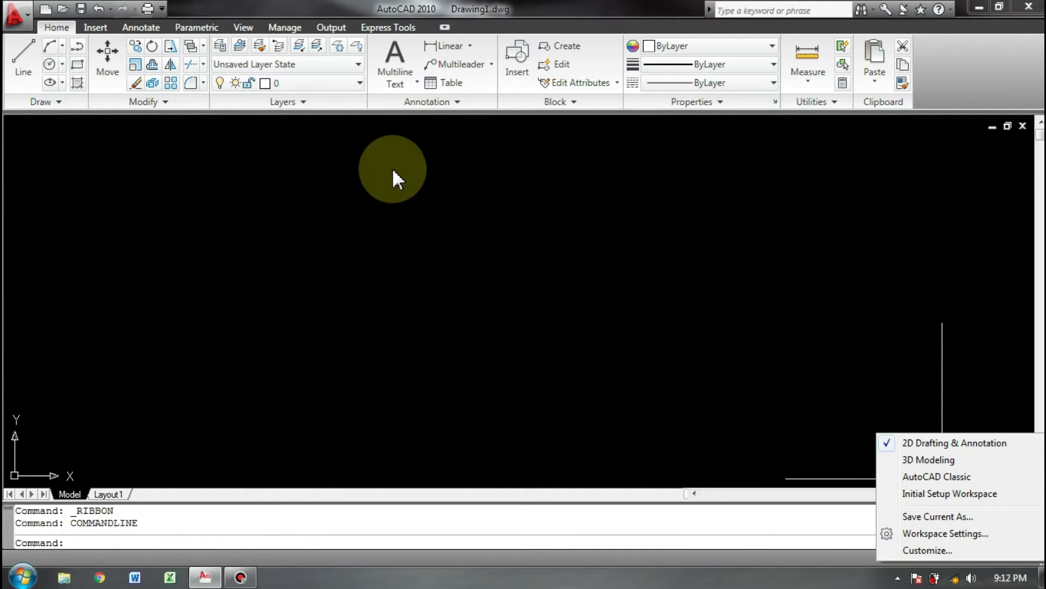
click(392, 175)
click(218, 327)
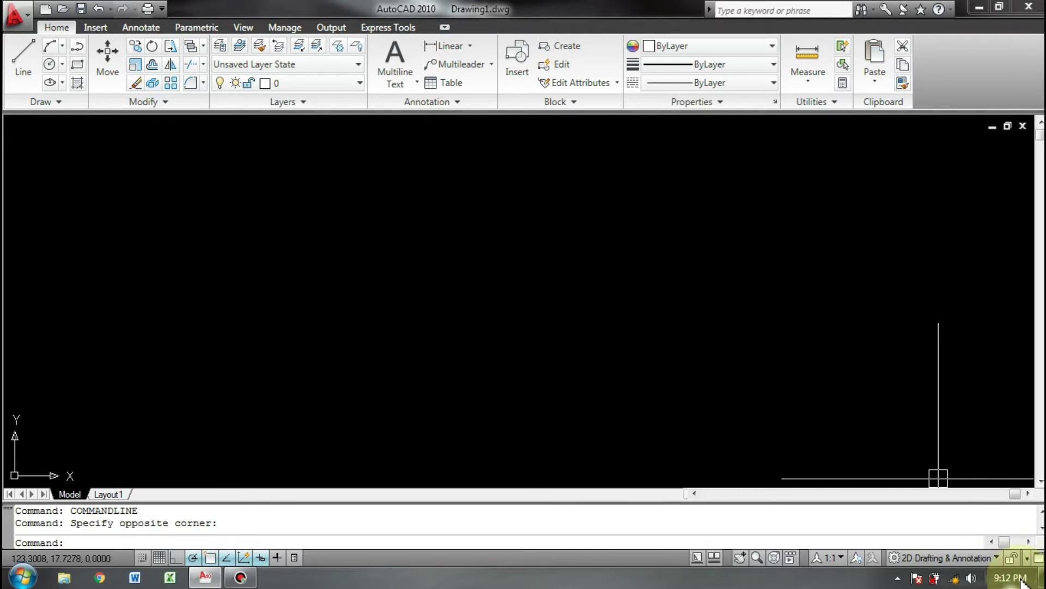
click(997, 557)
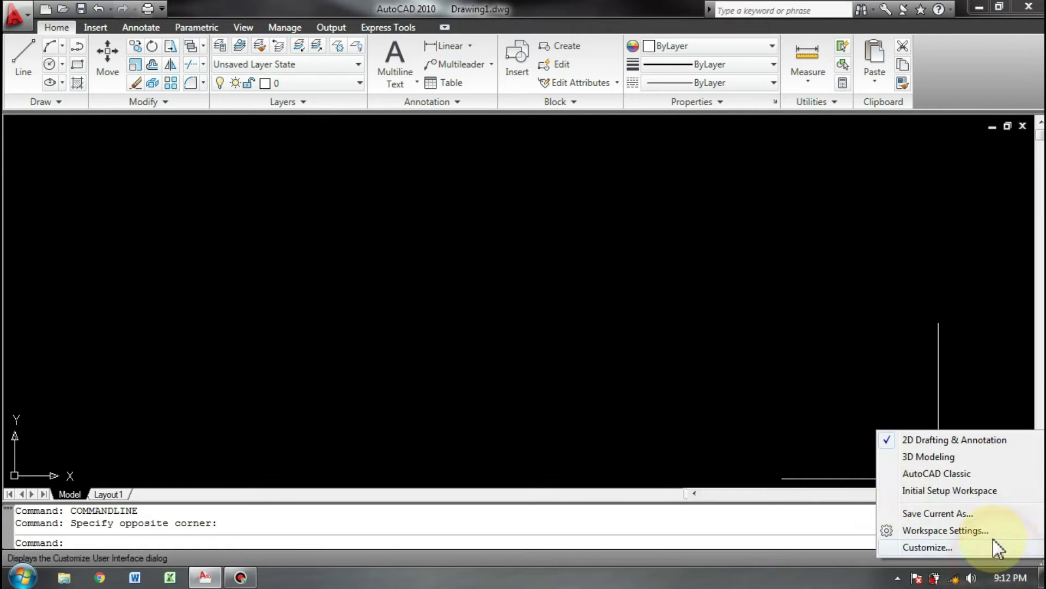
click(936, 474)
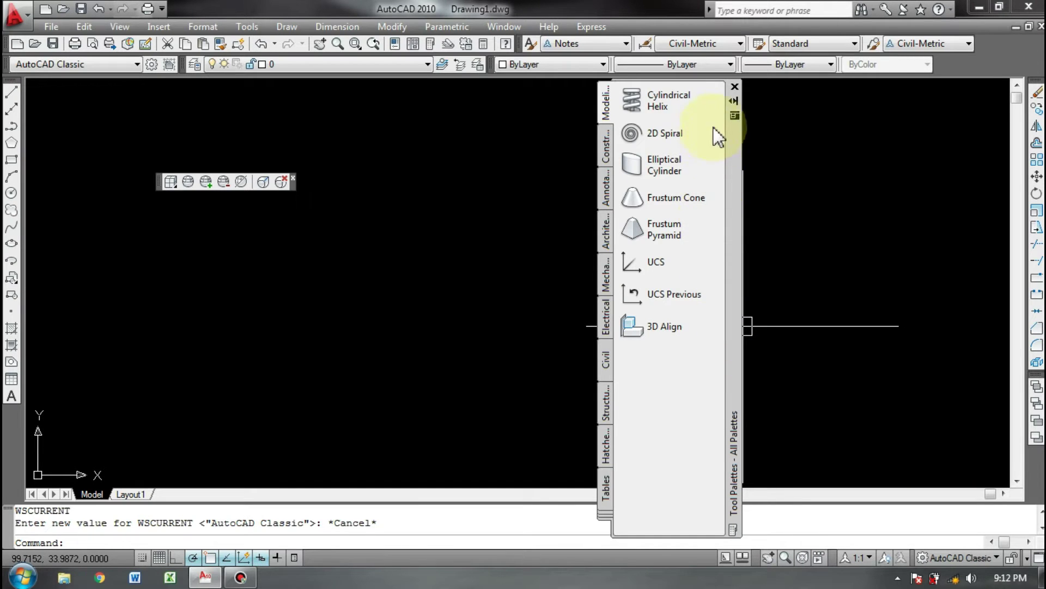
Close the Tool Palettes window and the floating mesh toolbar to clear the drawing area
click(735, 87)
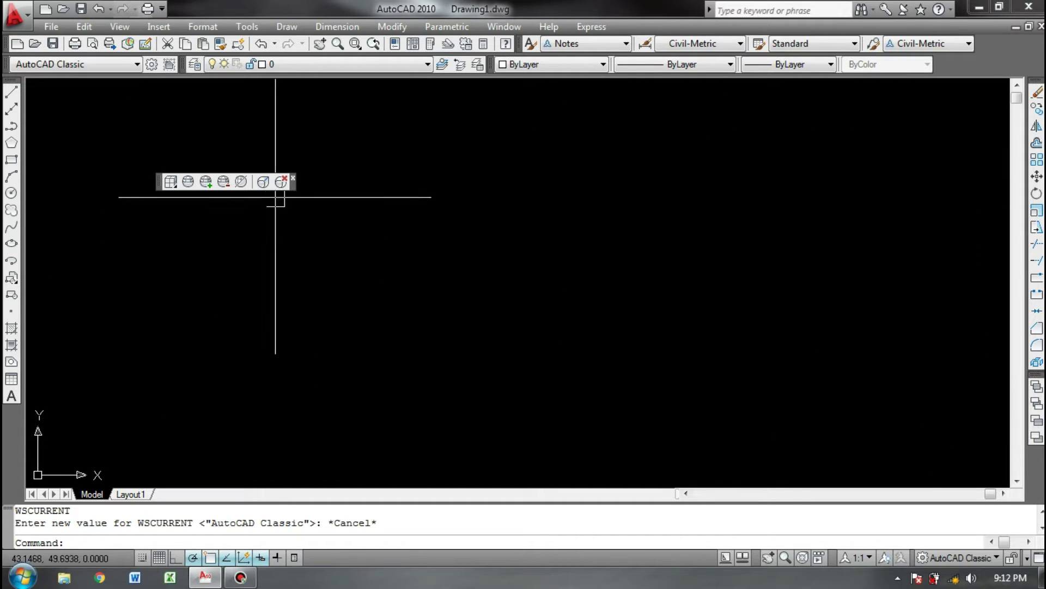
click(293, 177)
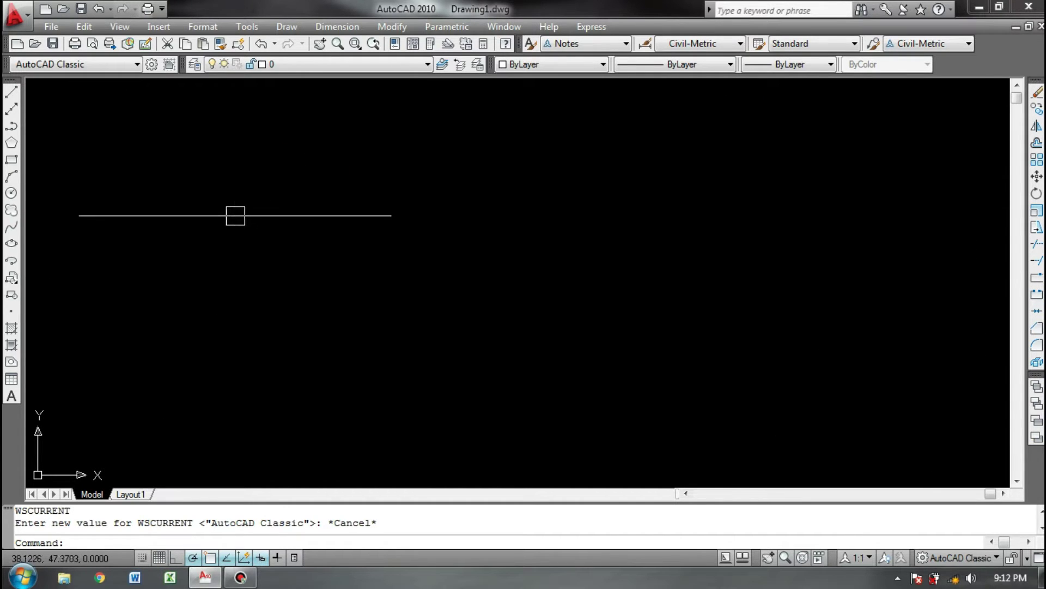
Dock the vertical Draw toolbar horizontally in its own row directly beneath the Workspaces and Layers toolbars
drag(11, 79, 96, 83)
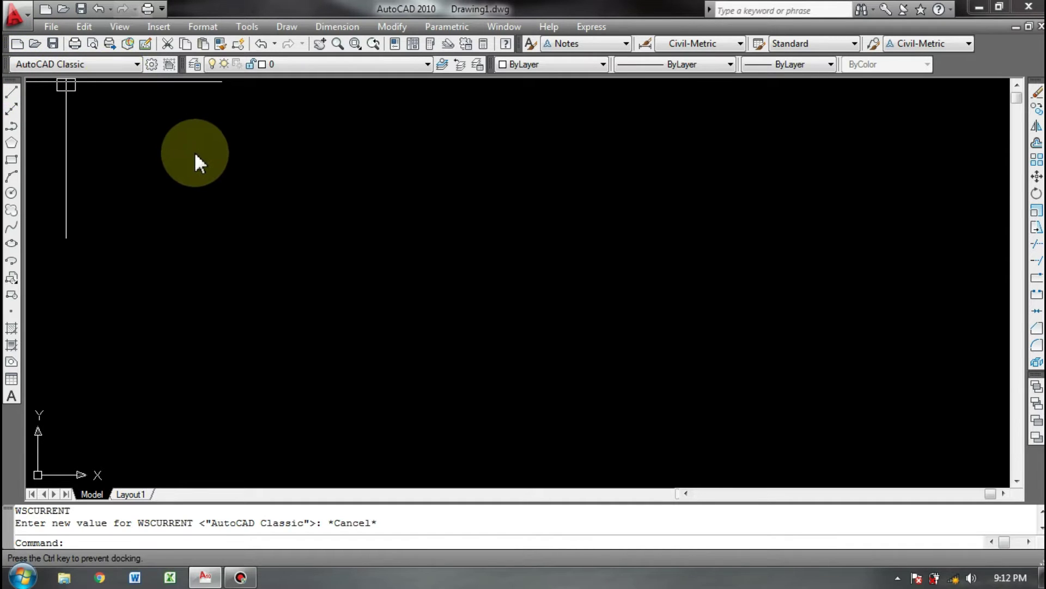
drag(194, 155, 194, 158)
mouse_move(25, 152)
mouse_down()
mouse_move(16, 80)
mouse_move(59, 92)
mouse_up()
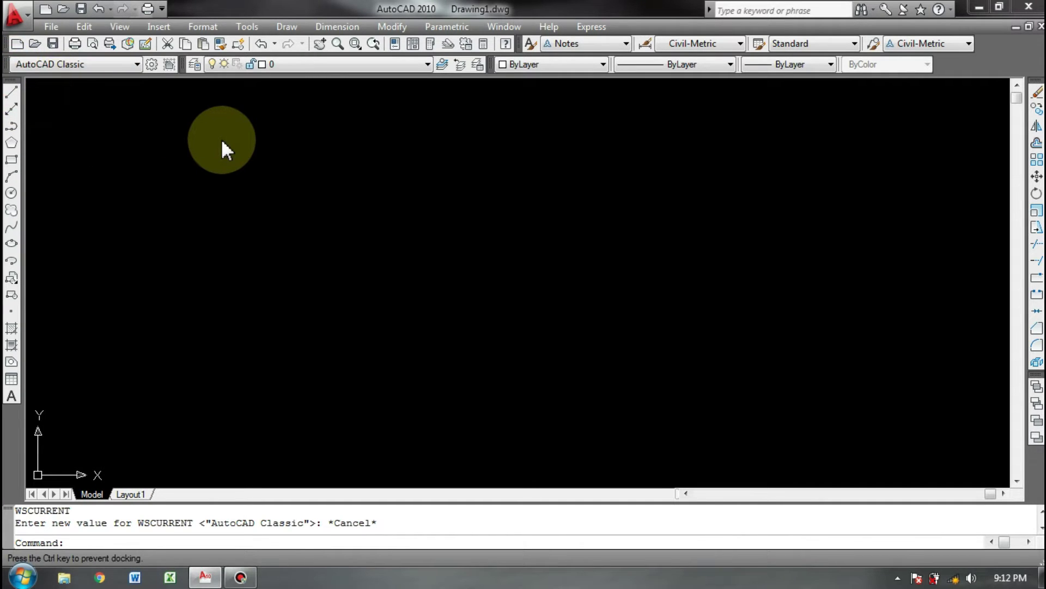
drag(221, 138, 221, 139)
mouse_move(134, 139)
mouse_down()
mouse_move(12, 60)
mouse_move(27, 87)
mouse_up()
drag(215, 162, 220, 163)
drag(55, 161, 18, 86)
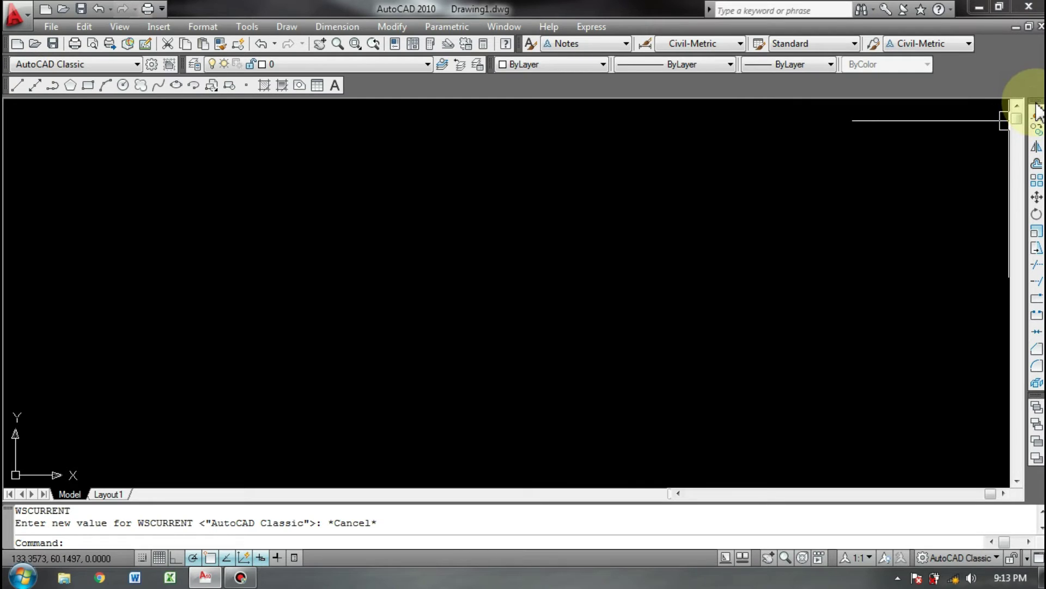
Dock the Modify toolbar beside the Draw toolbar, and the Draw Order toolbar beside the Properties toolbar
drag(1036, 102, 490, 133)
drag(1034, 395, 947, 65)
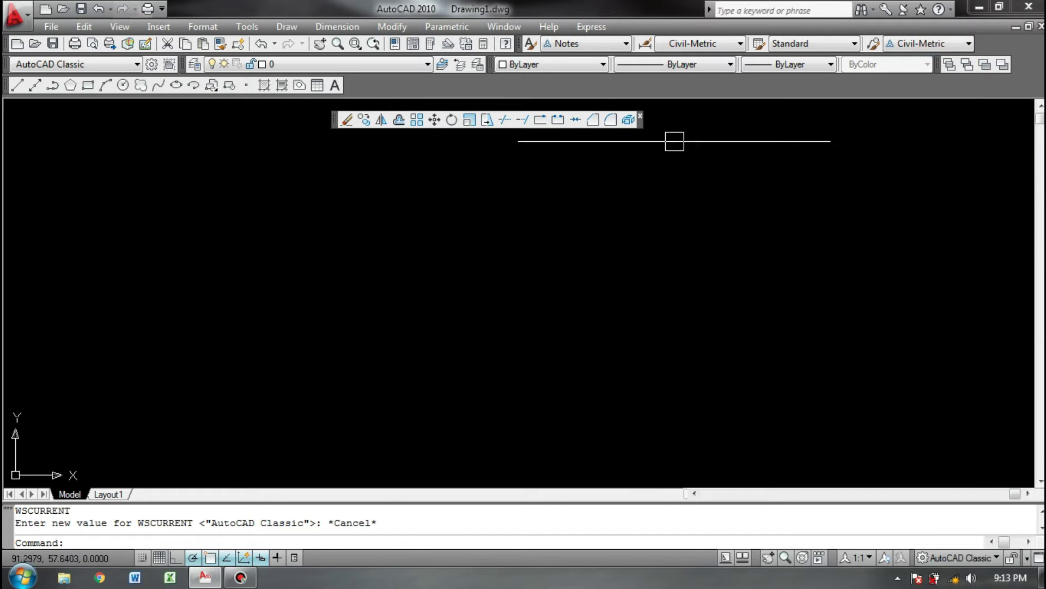
click(336, 125)
mouse_move(335, 123)
mouse_down()
mouse_move(354, 83)
mouse_move(351, 92)
mouse_up()
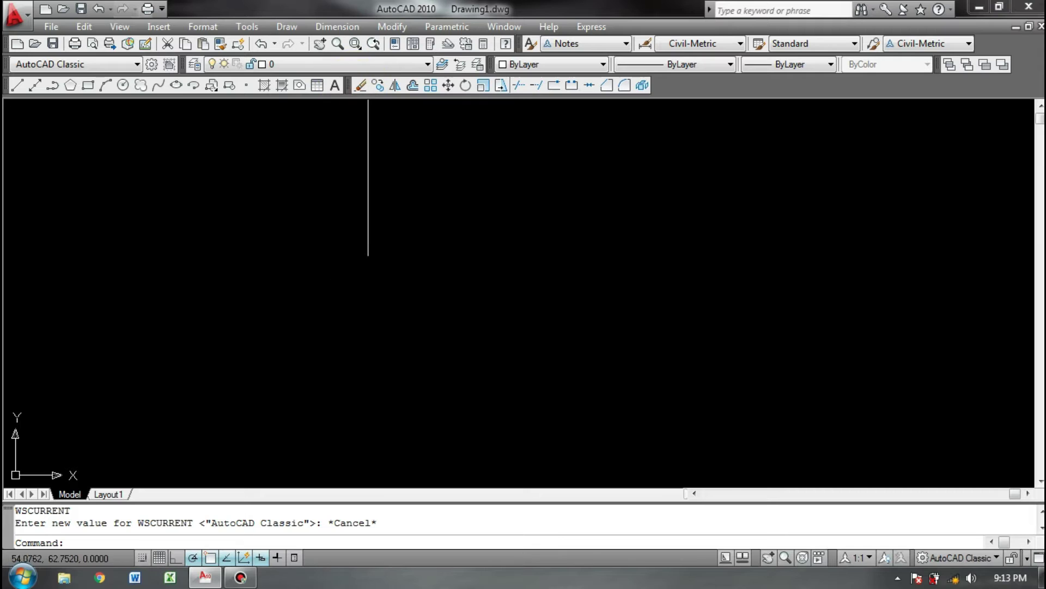
Turn on the Dimension toolbar
right_click(488, 88)
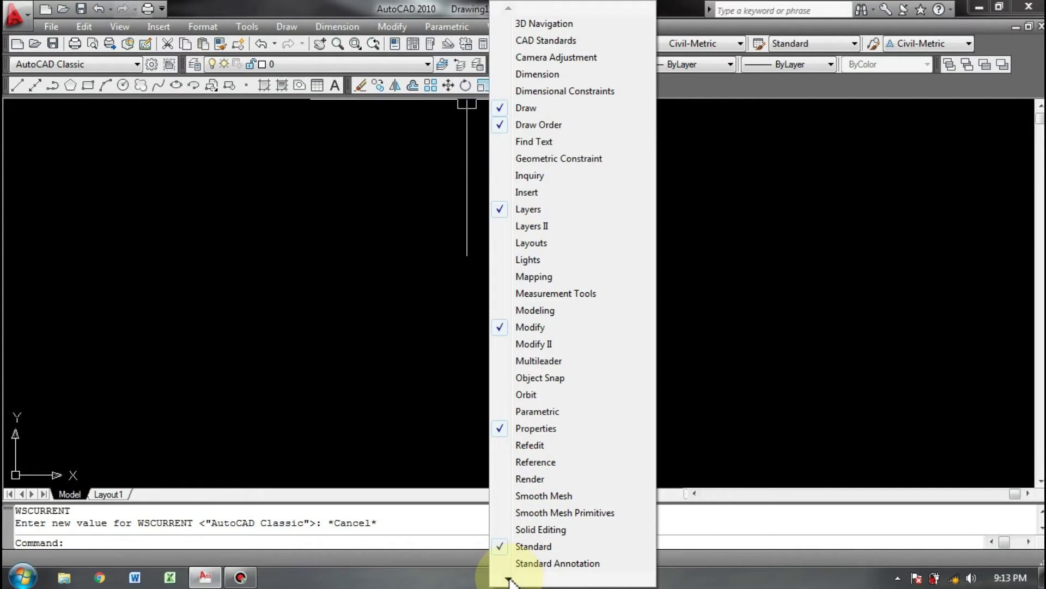
right_click(439, 86)
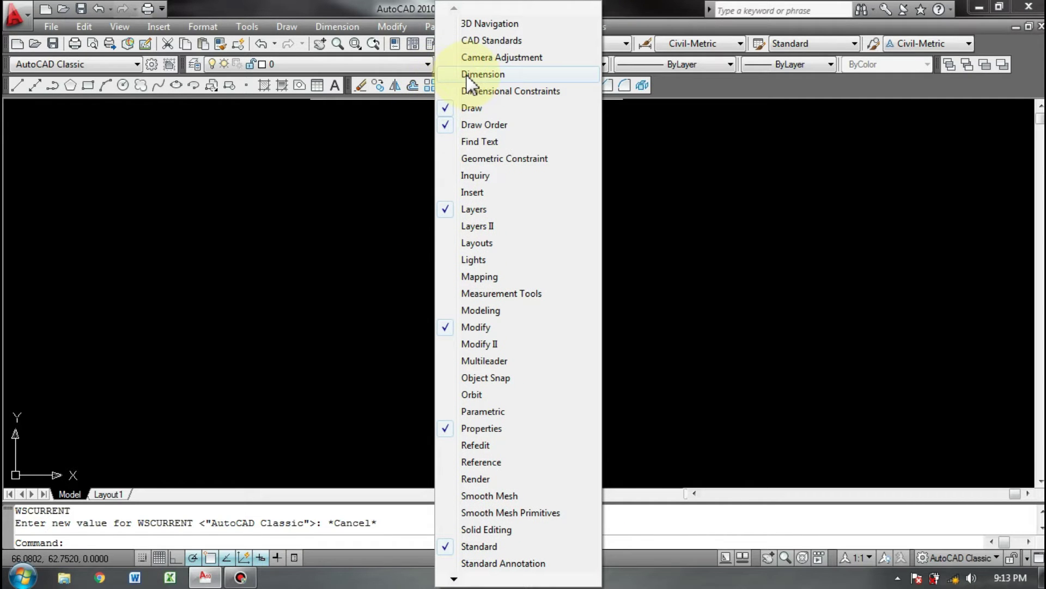
click(485, 76)
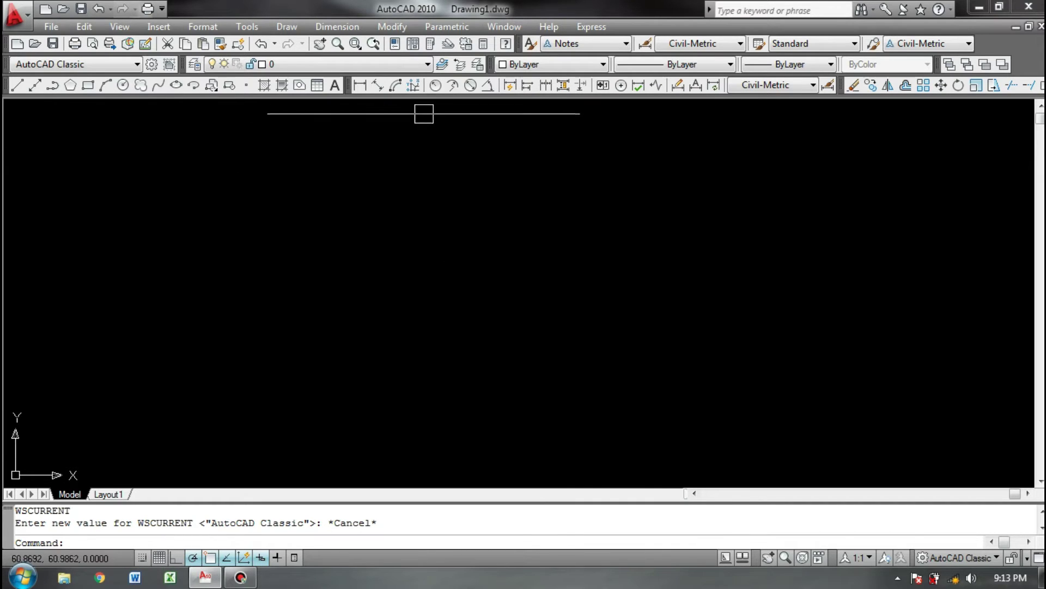
Undock the Modify toolbar and dock it again at the end of the row, after the Dimension toolbar
drag(842, 85, 619, 159)
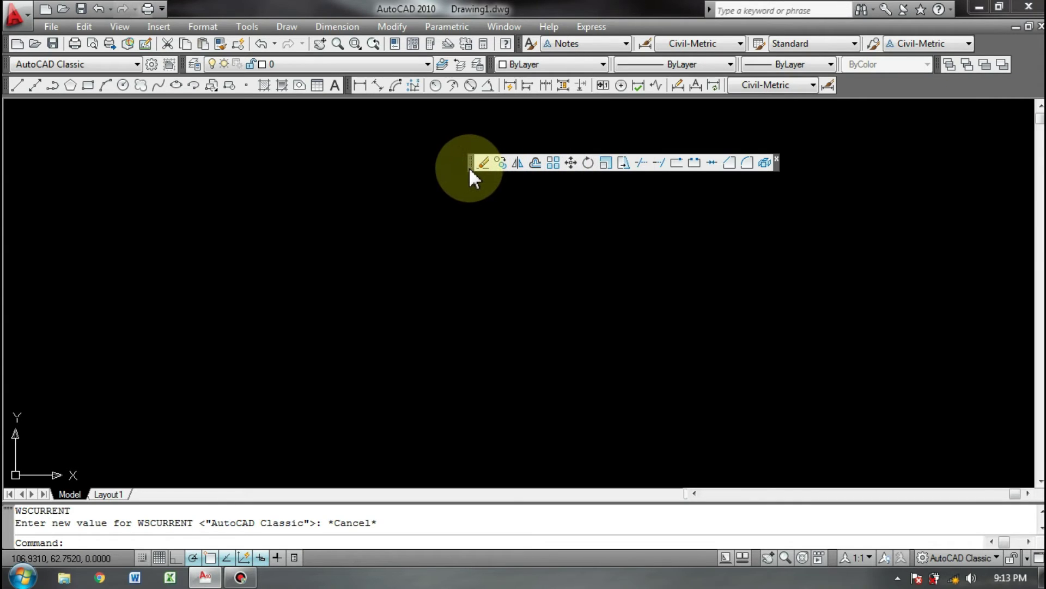
drag(471, 161, 789, 128)
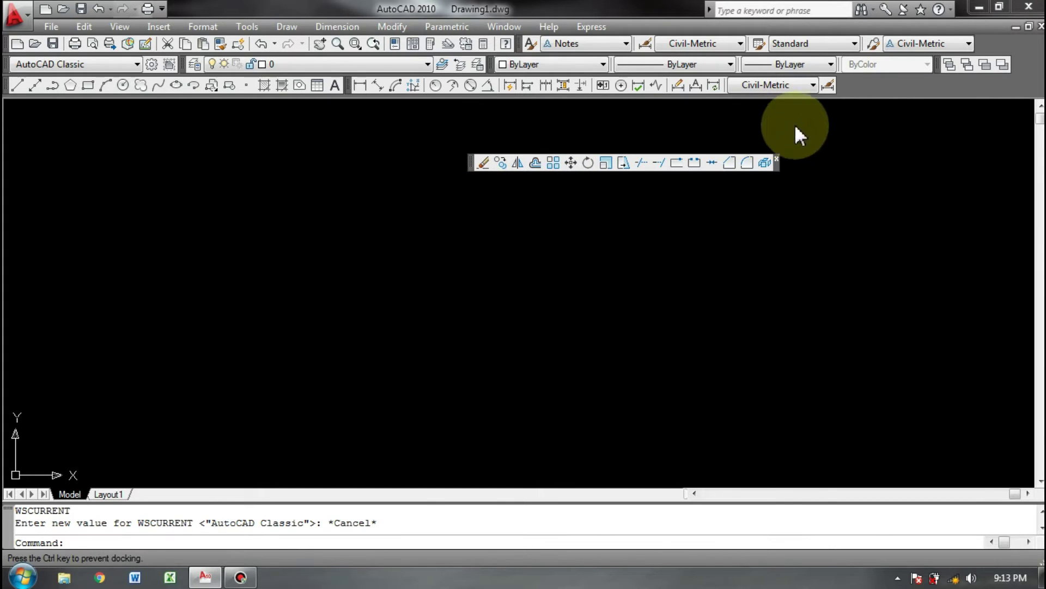
drag(866, 101, 859, 91)
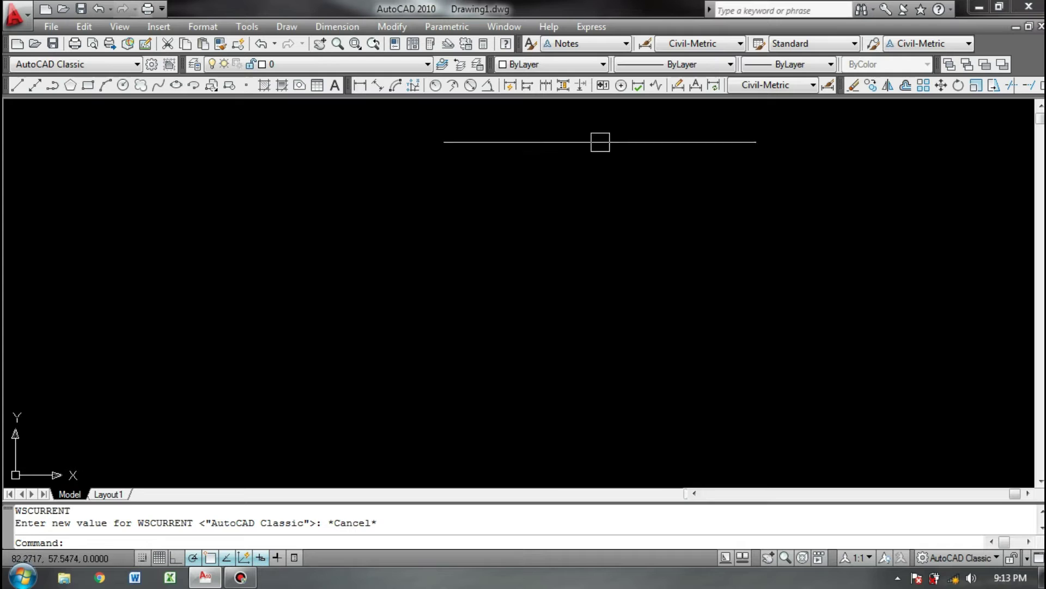
Turn on the UCS toolbar
right_click(489, 88)
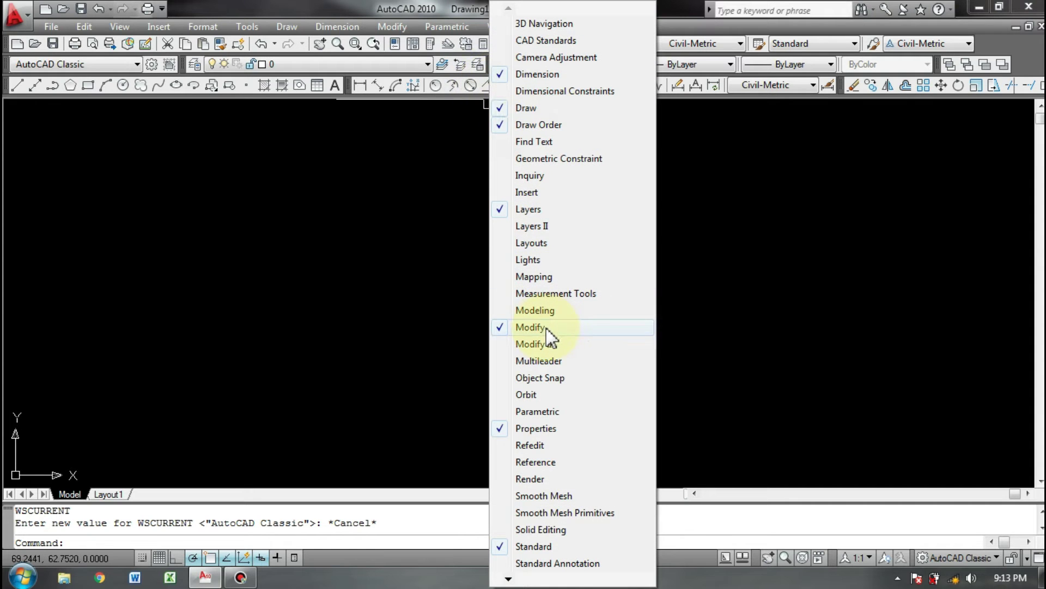
click(510, 579)
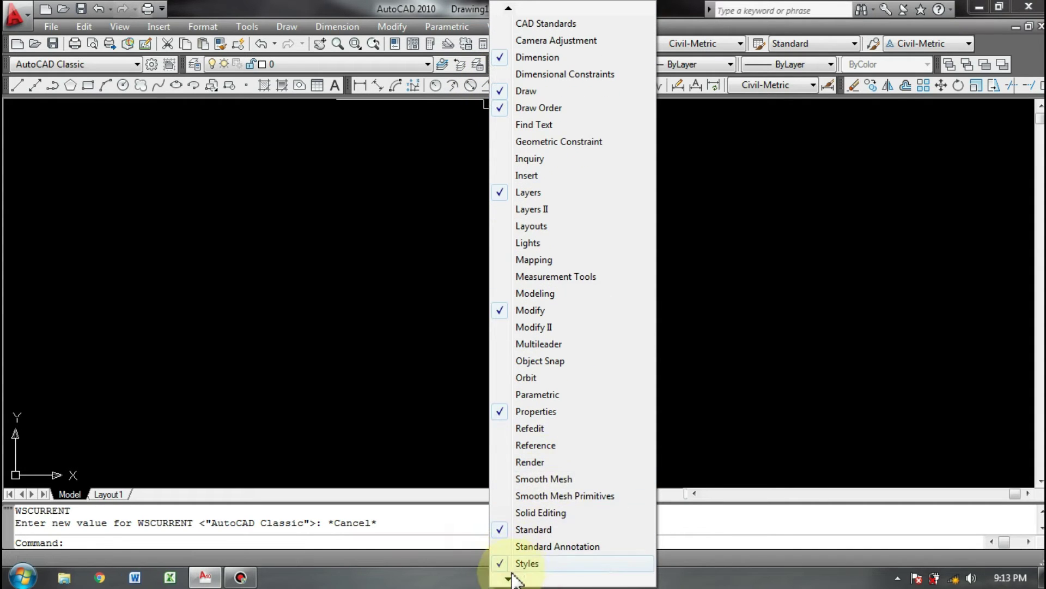
click(510, 579)
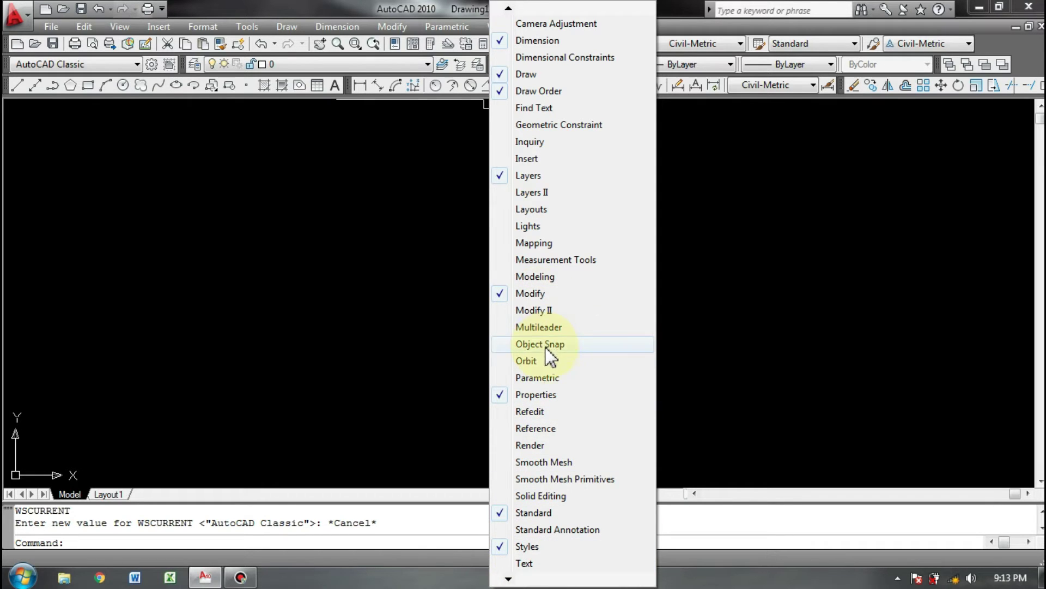
click(508, 578)
click(508, 577)
click(531, 550)
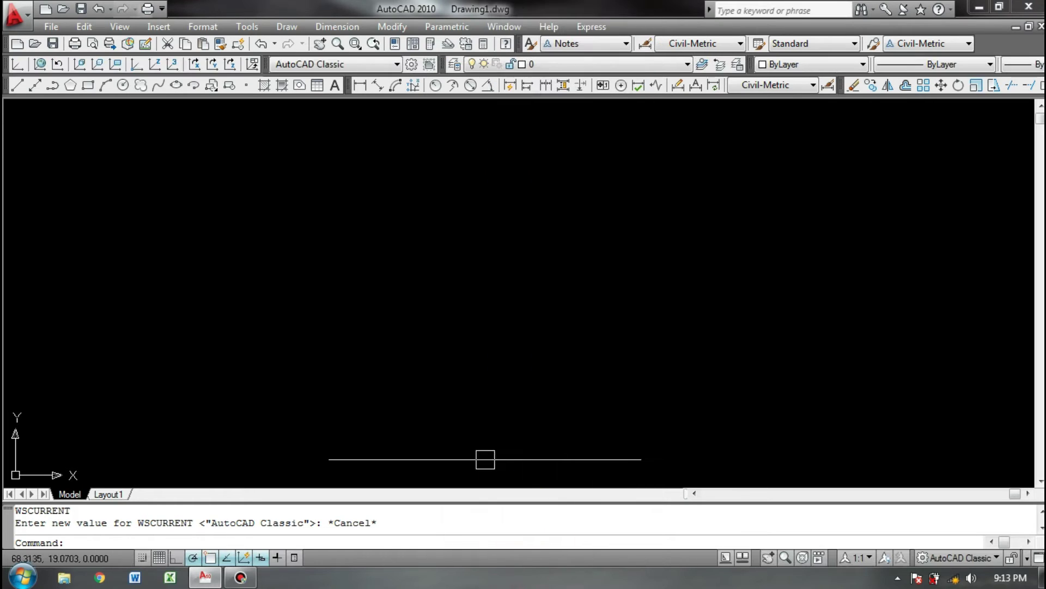
Undock the Modify toolbar and close it
drag(839, 83, 736, 241)
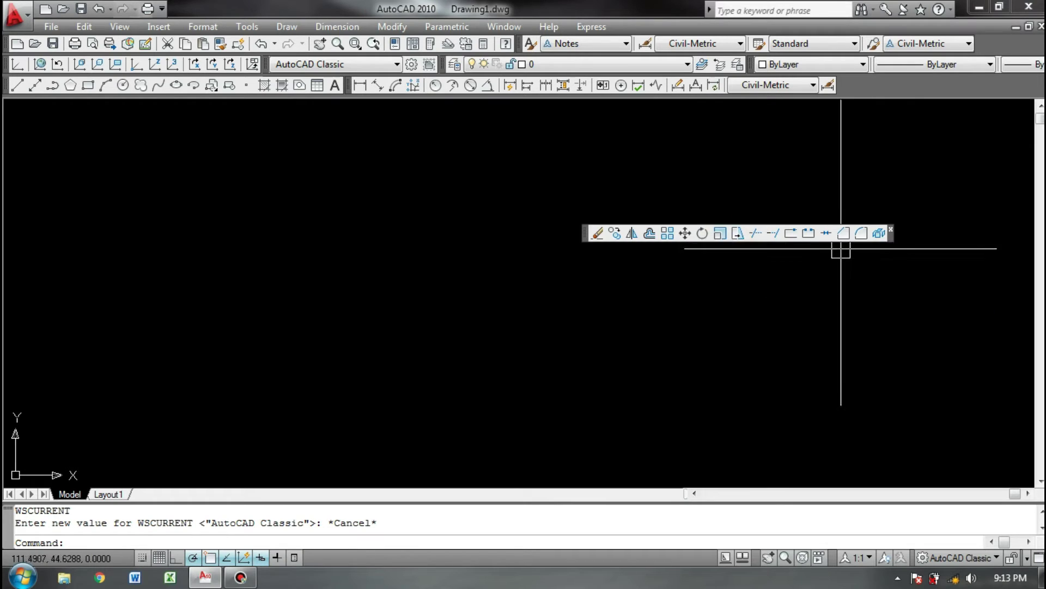
click(891, 228)
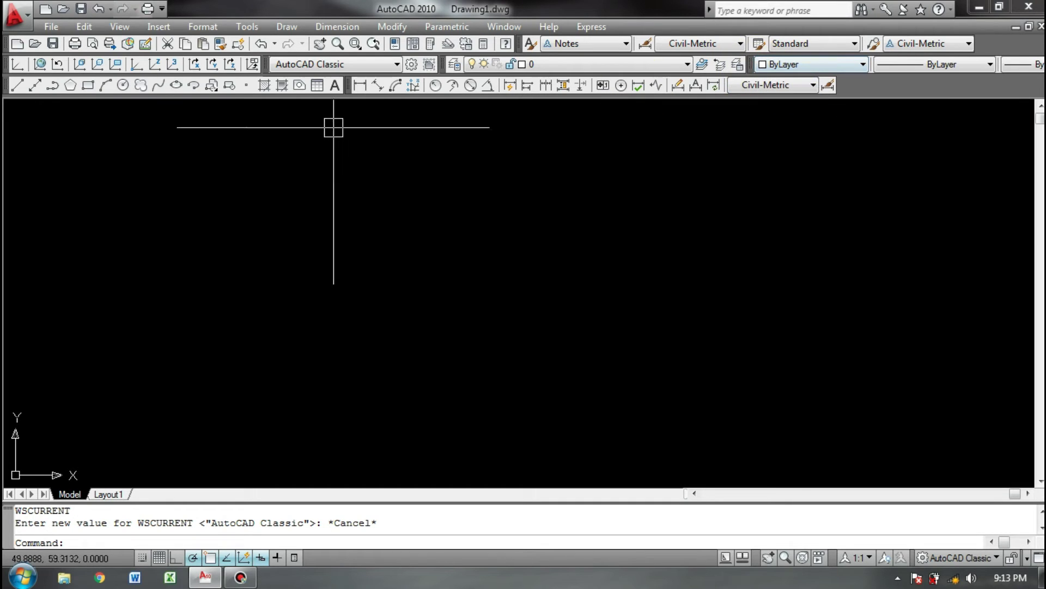
Dock the UCS toolbar after the Dimension toolbar and close the gaps between the Workspaces, Layers, Properties and Draw Order toolbars
drag(5, 62, 467, 158)
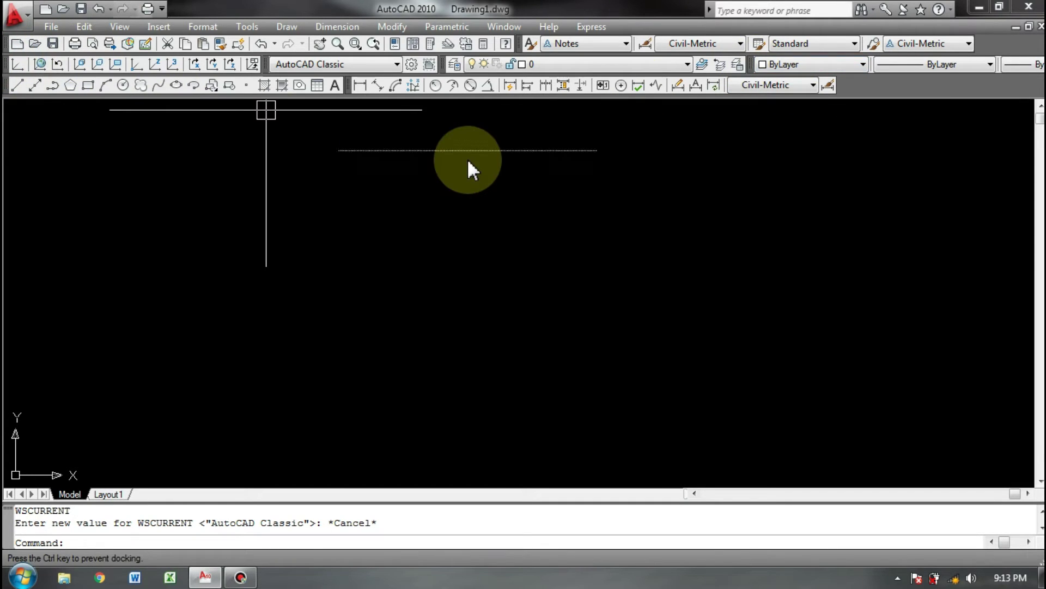
drag(263, 62, 37, 67)
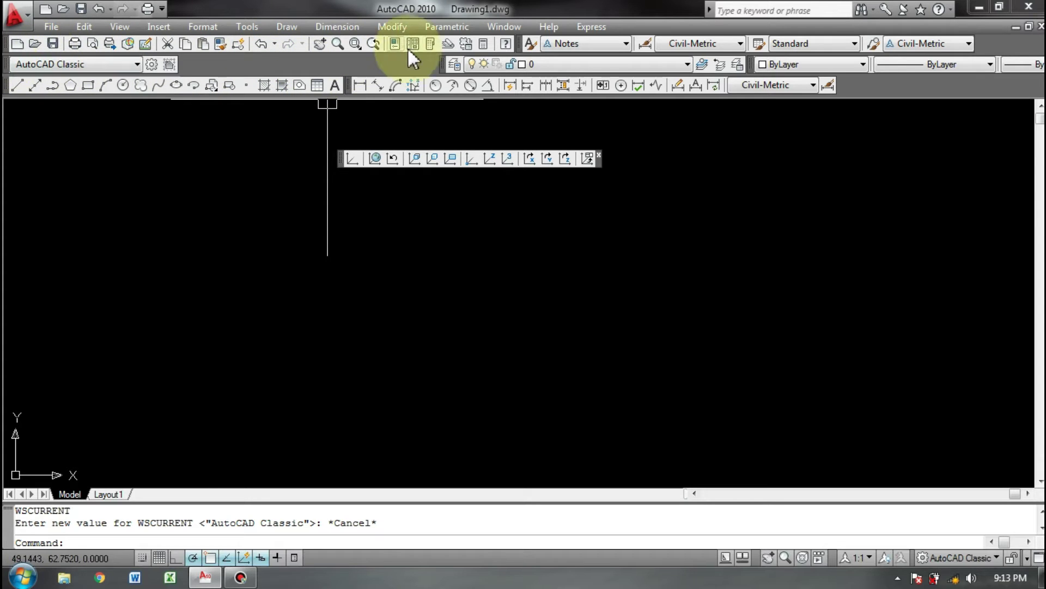
drag(441, 61, 185, 64)
mouse_move(607, 64)
mouse_down()
mouse_move(511, 63)
mouse_move(481, 50)
mouse_move(490, 62)
mouse_up()
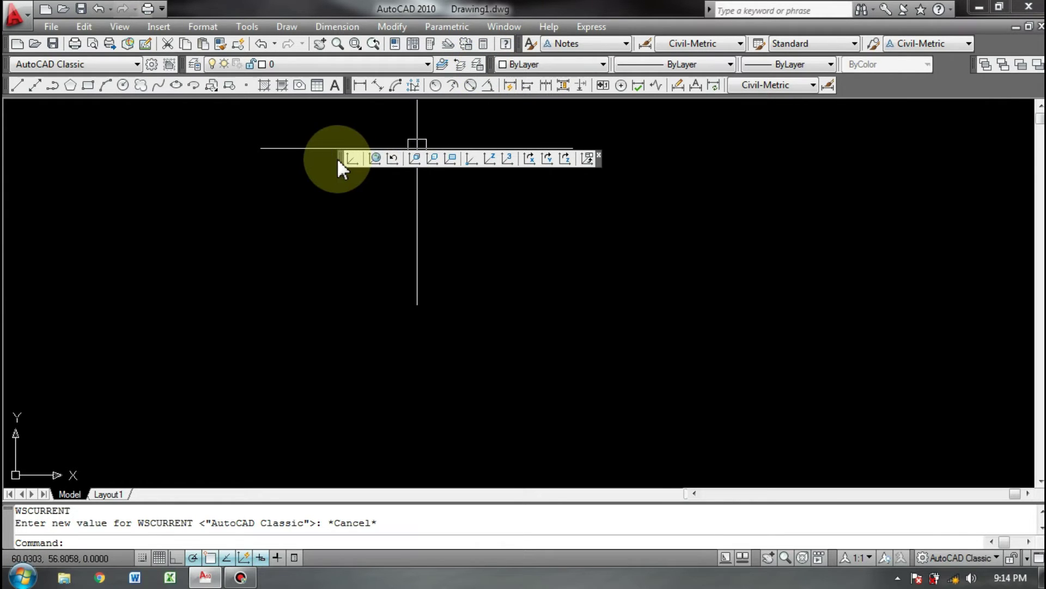
drag(340, 158, 845, 86)
drag(973, 60, 937, 64)
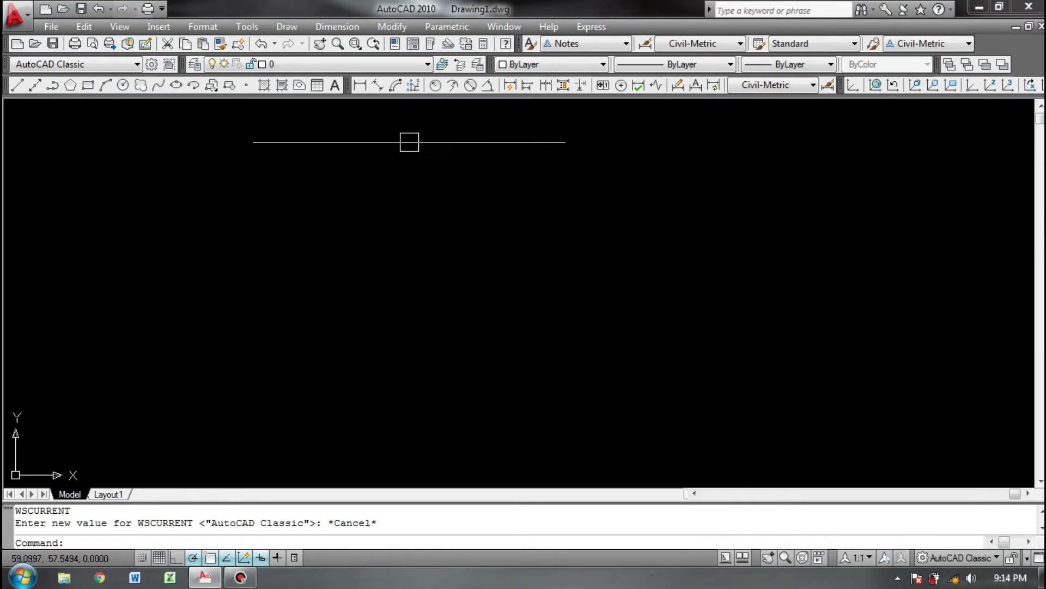
click(51, 27)
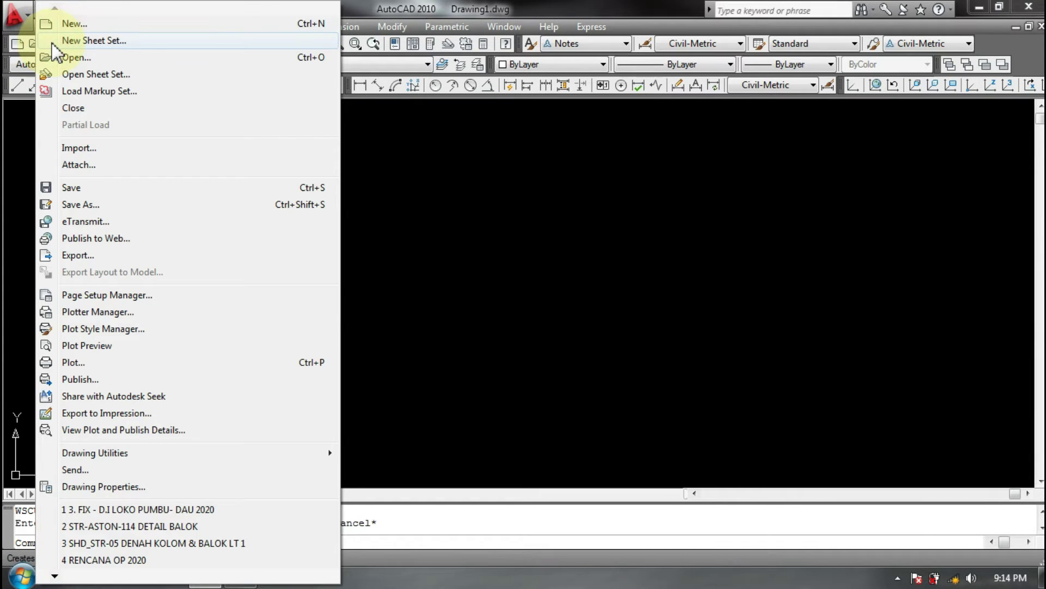
key(Escape)
click(78, 29)
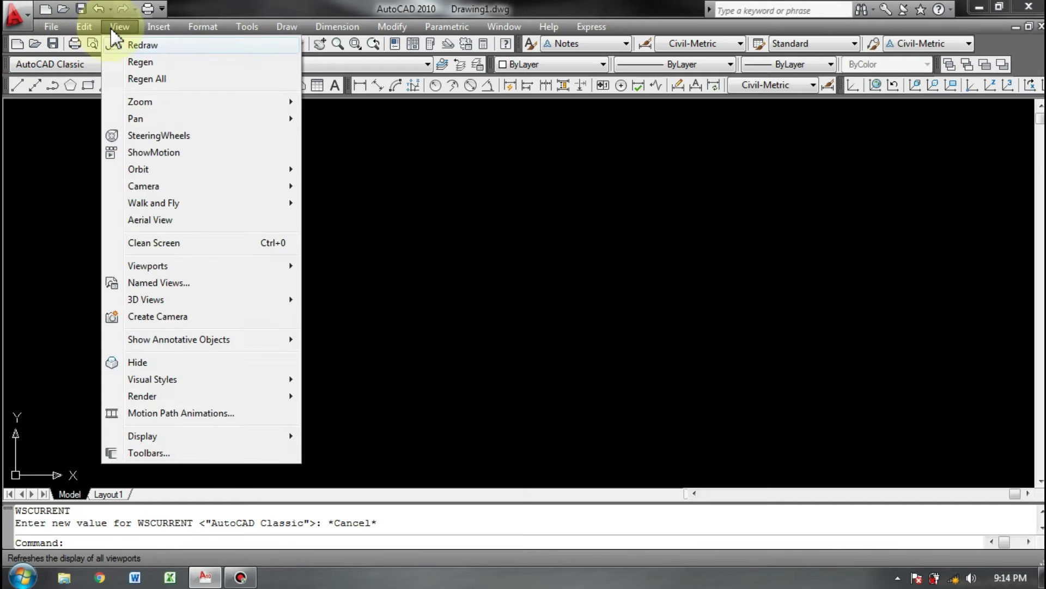
click(118, 27)
click(118, 27)
click(152, 28)
click(152, 29)
click(192, 31)
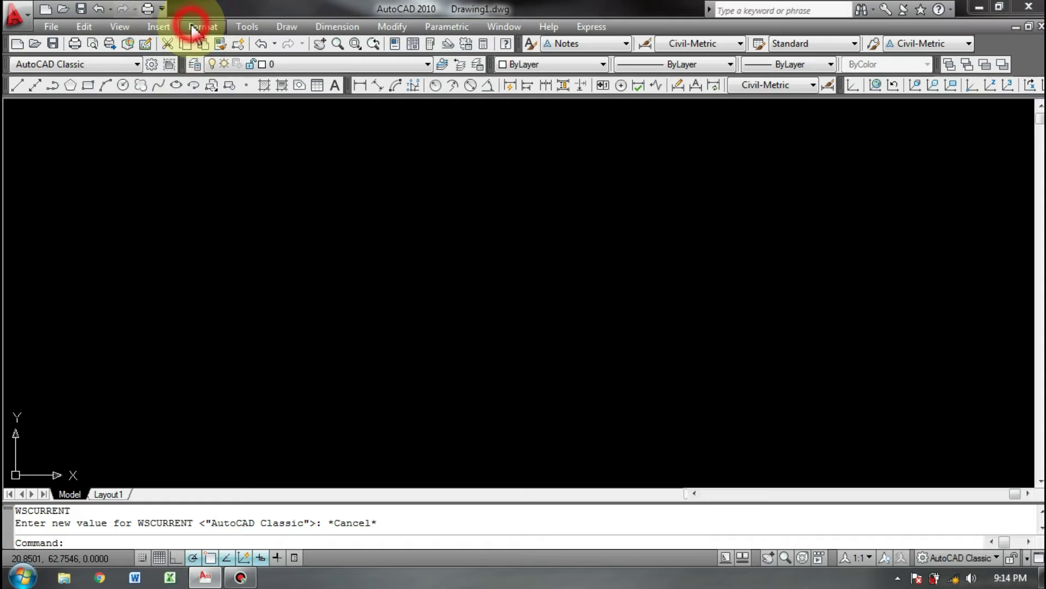
click(193, 25)
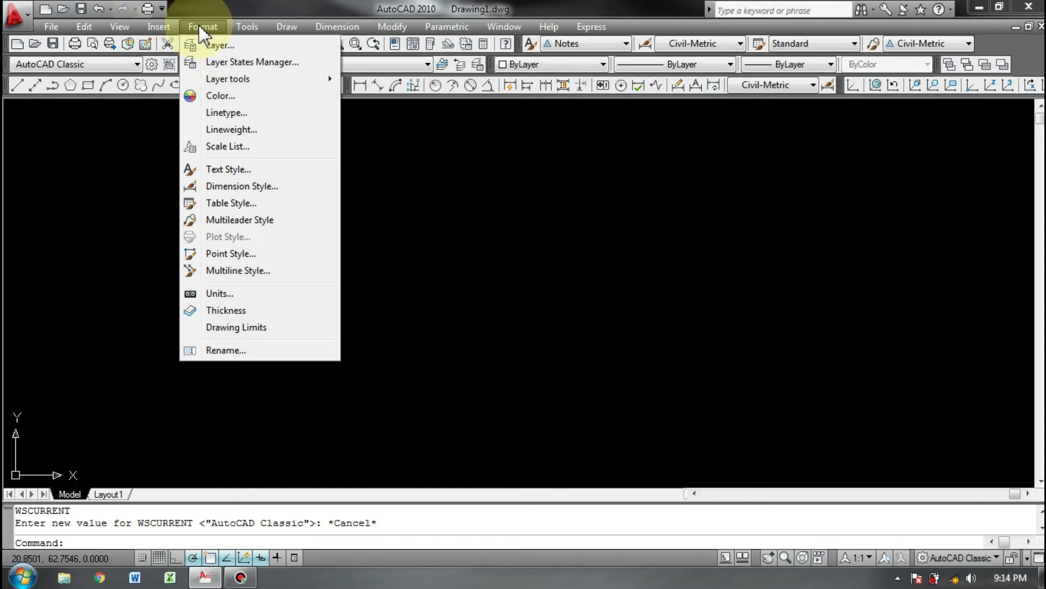
mouse_move(247, 27)
mouse_move(322, 27)
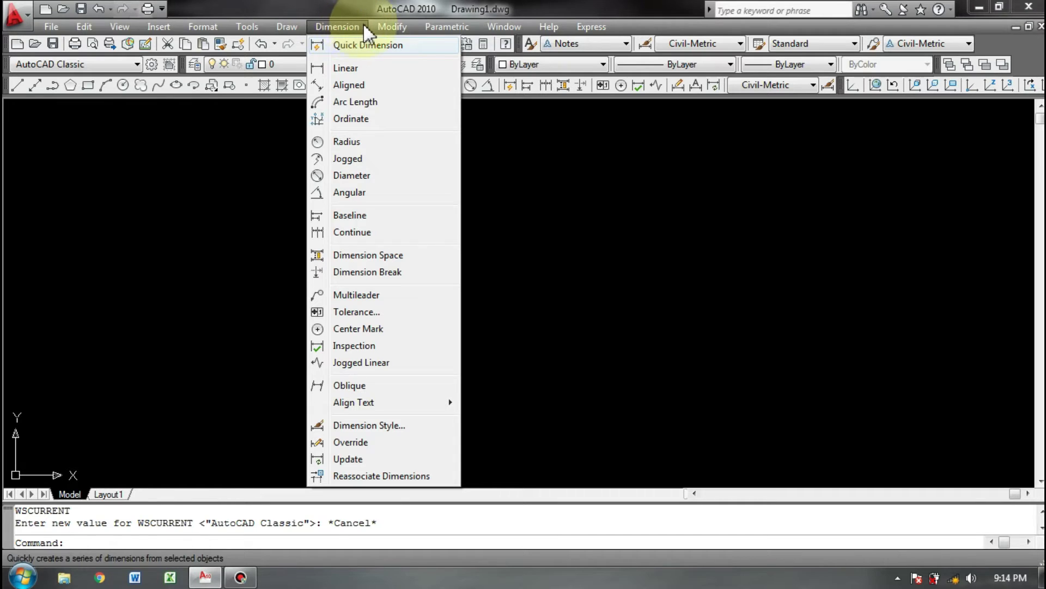
click(383, 28)
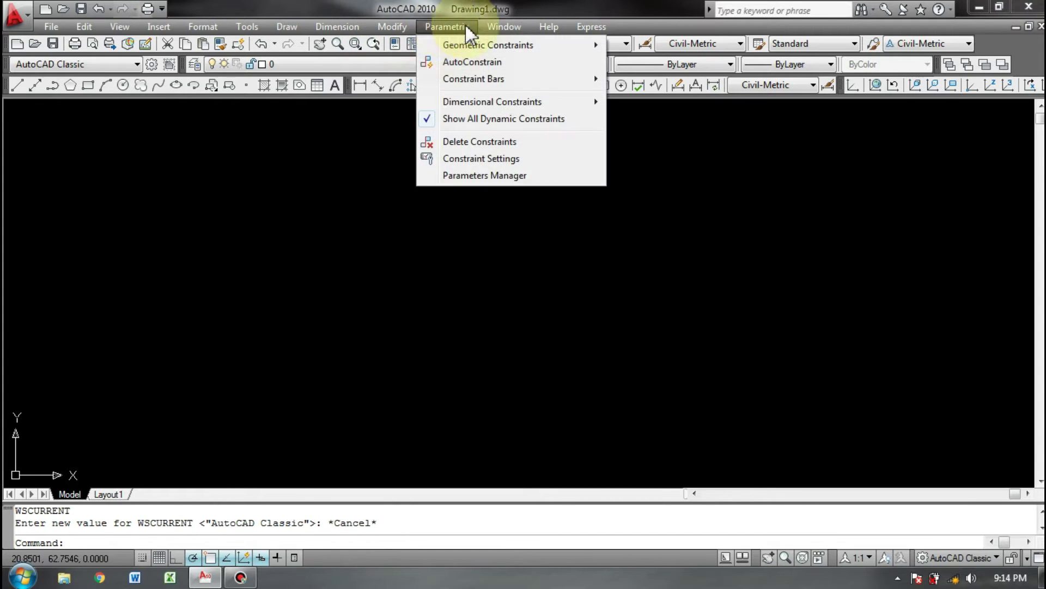
click(548, 27)
click(592, 28)
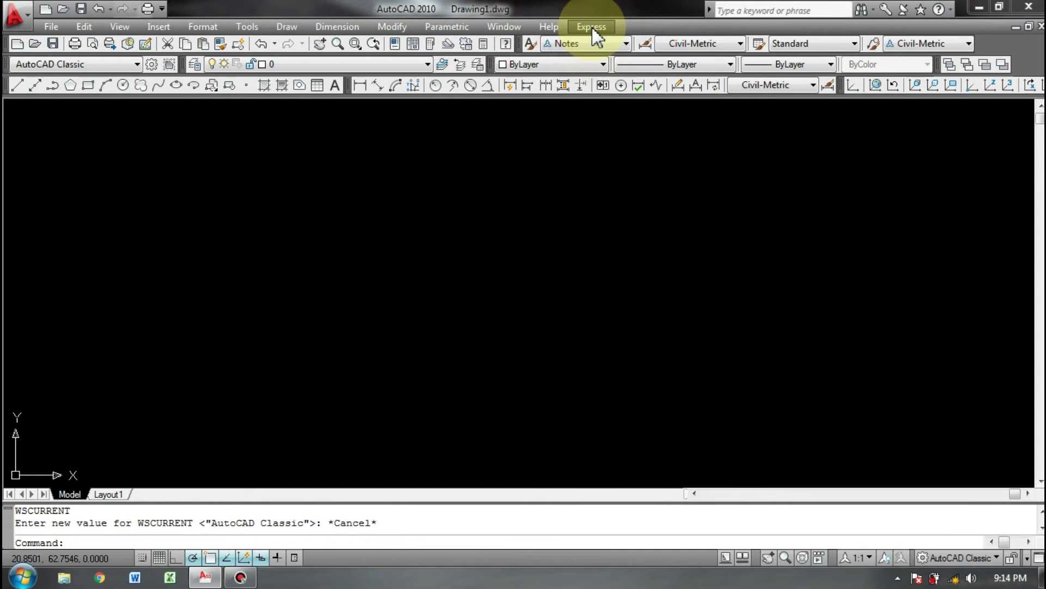
click(210, 26)
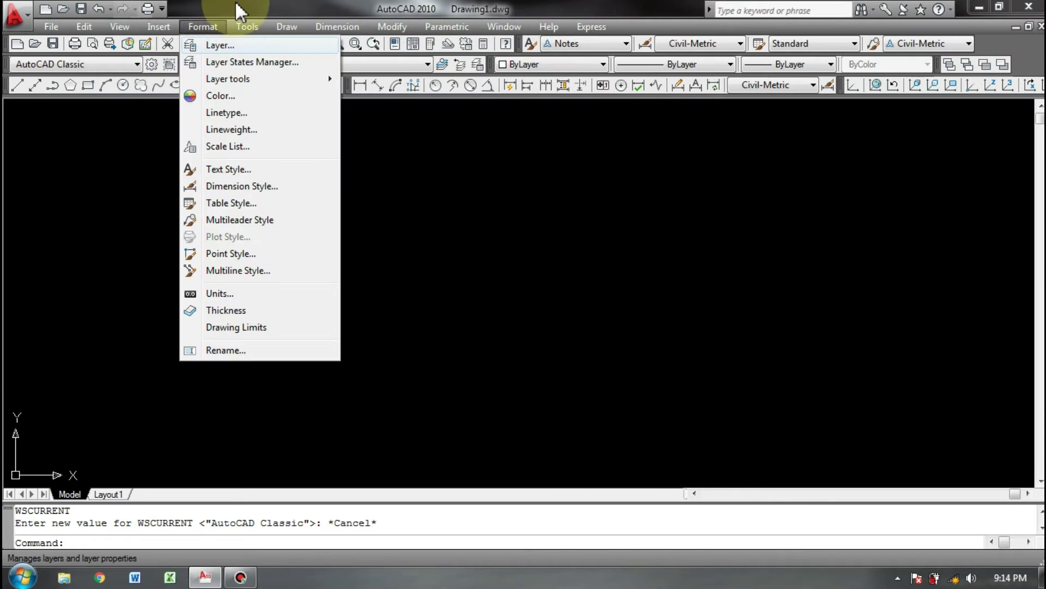
click(240, 10)
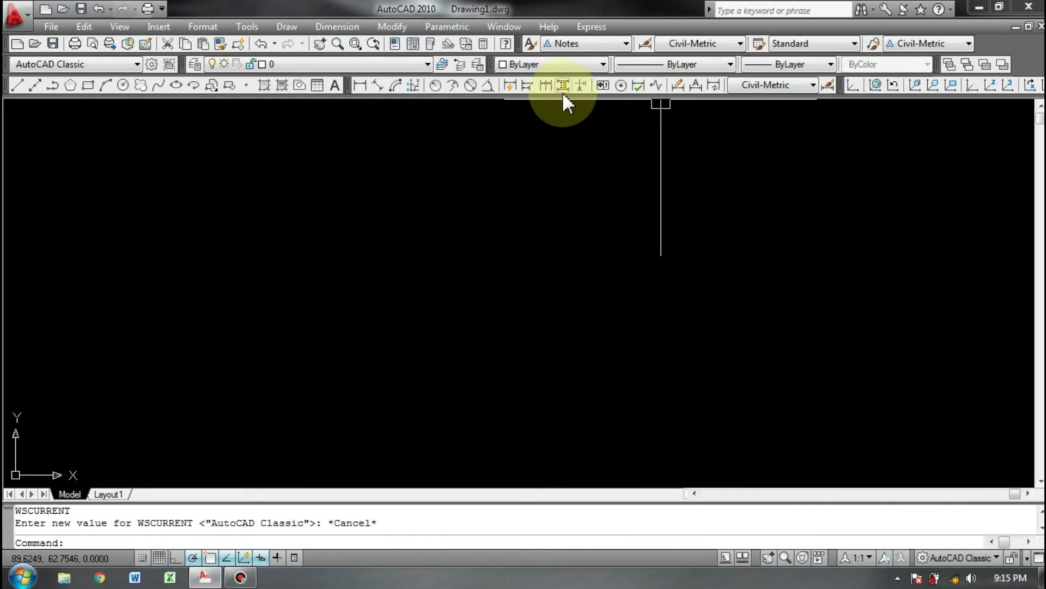
Draw a single horizontal line across the upper middle of the drawing area with the Line command
click(19, 86)
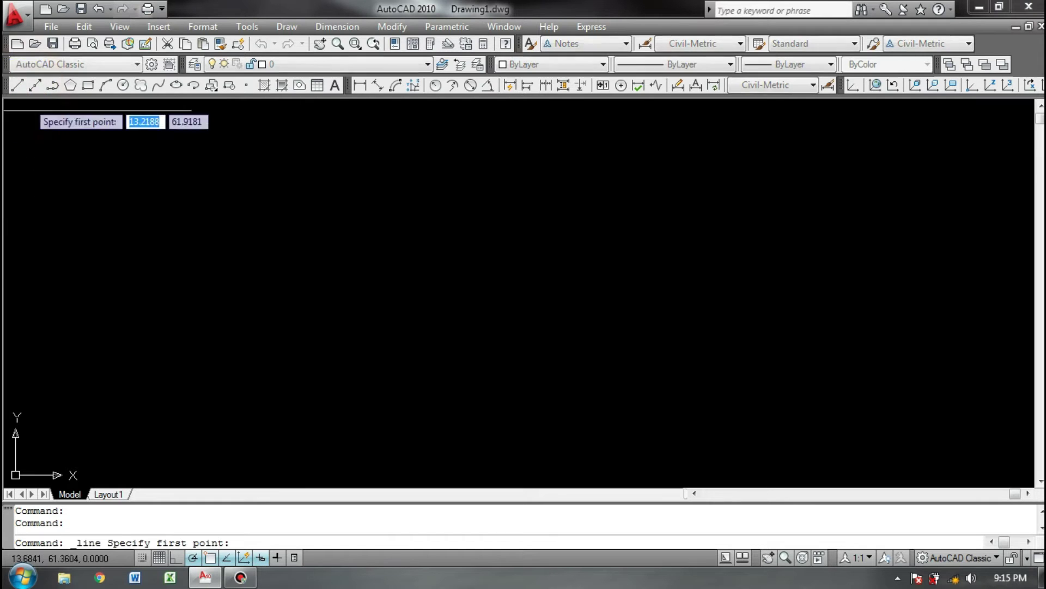
click(308, 246)
click(572, 246)
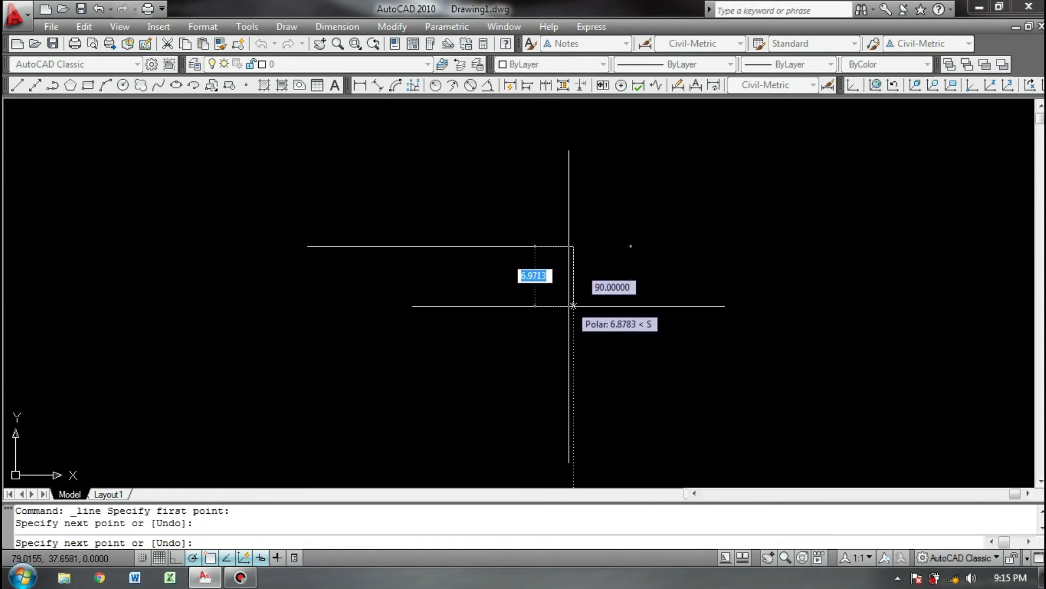
key(Return)
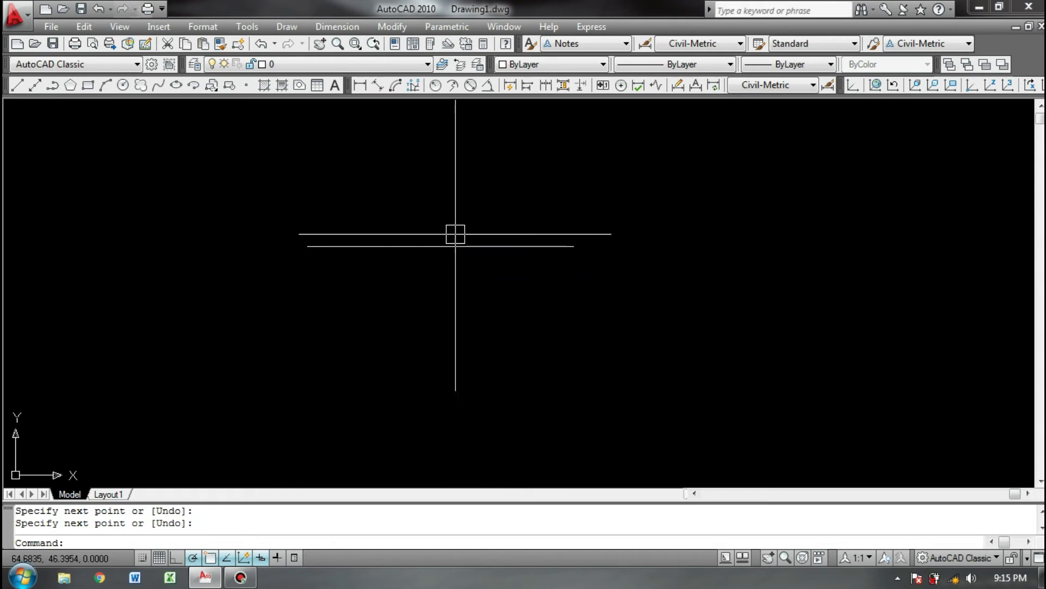
click(456, 234)
click(408, 271)
key(Escape)
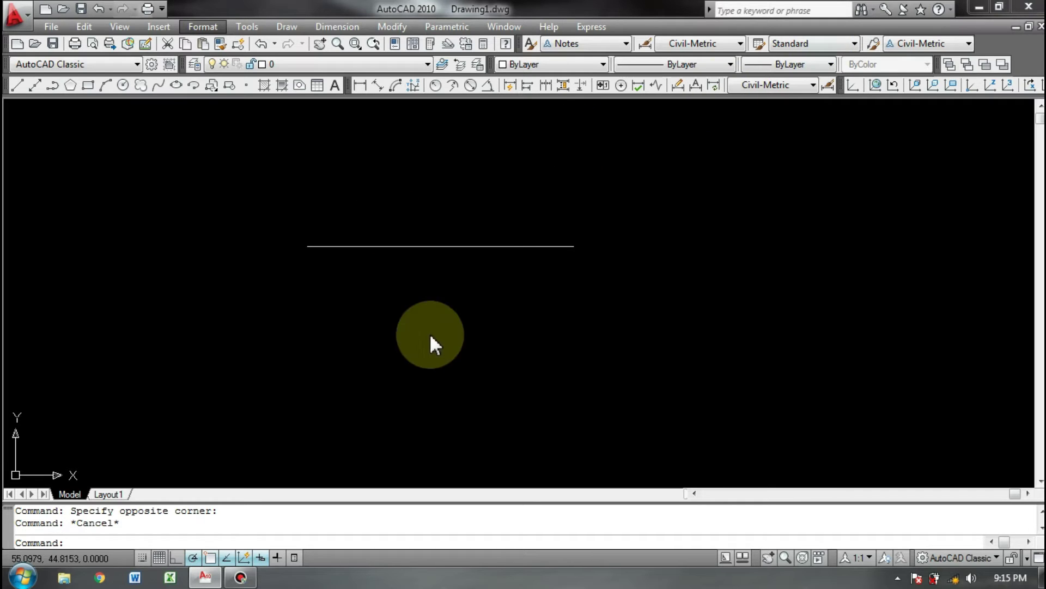
click(216, 210)
click(218, 197)
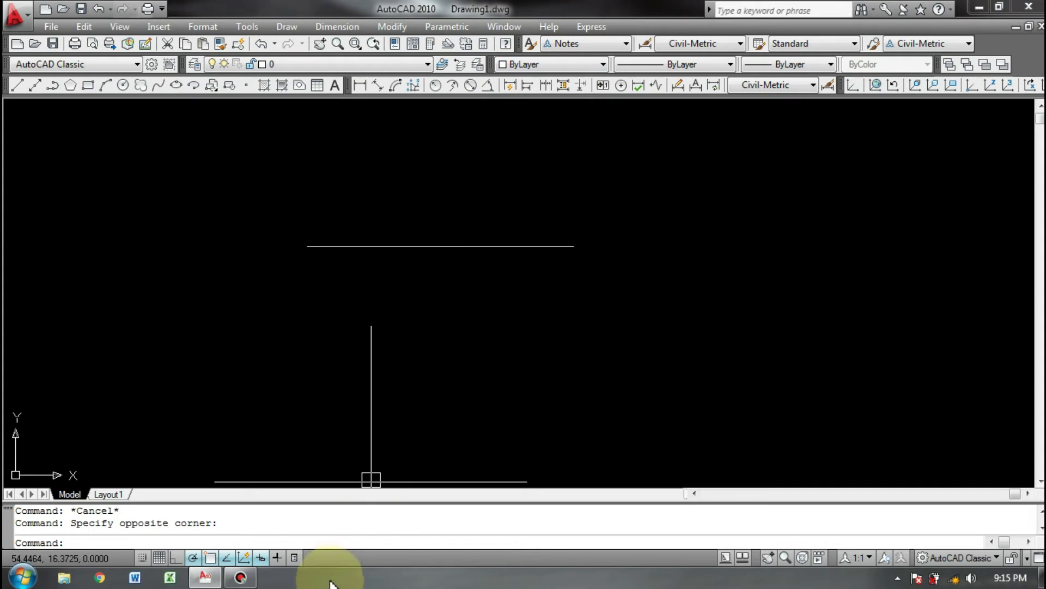
Look at the status bar's Tray Settings and close them without saving
right_click(311, 558)
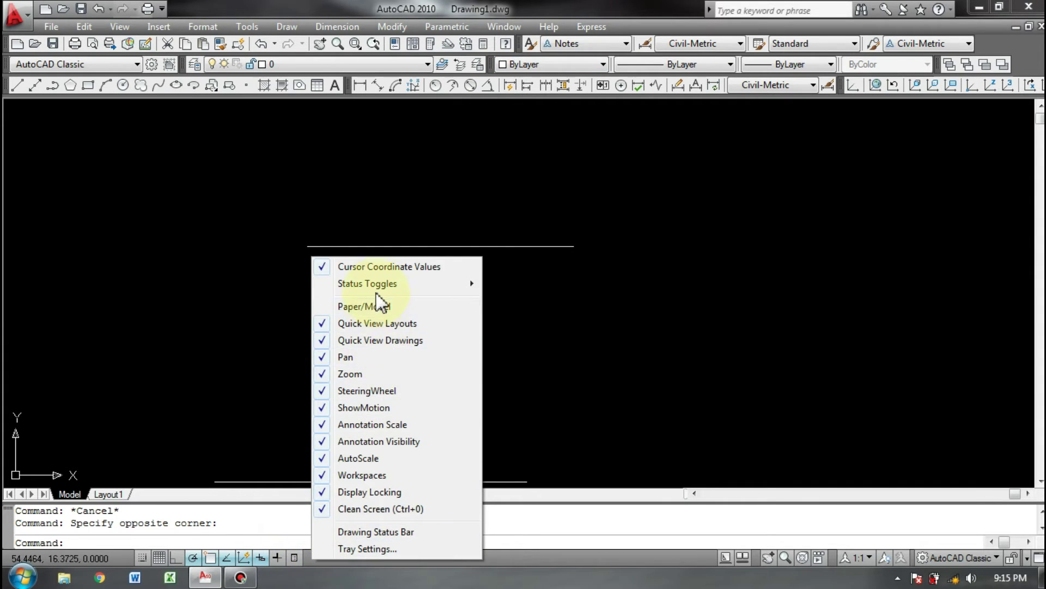
click(353, 547)
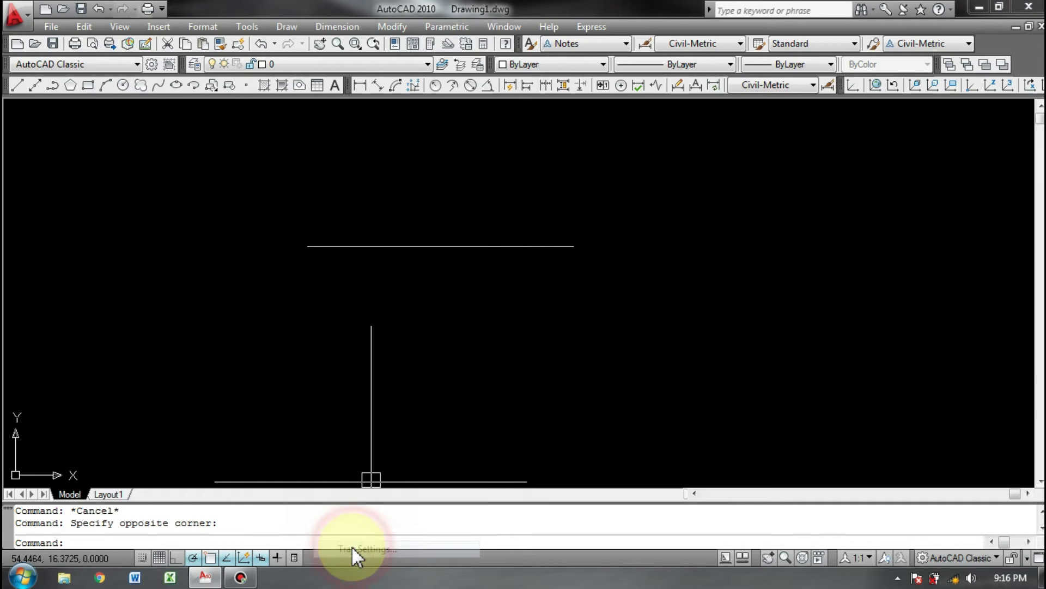
click(521, 329)
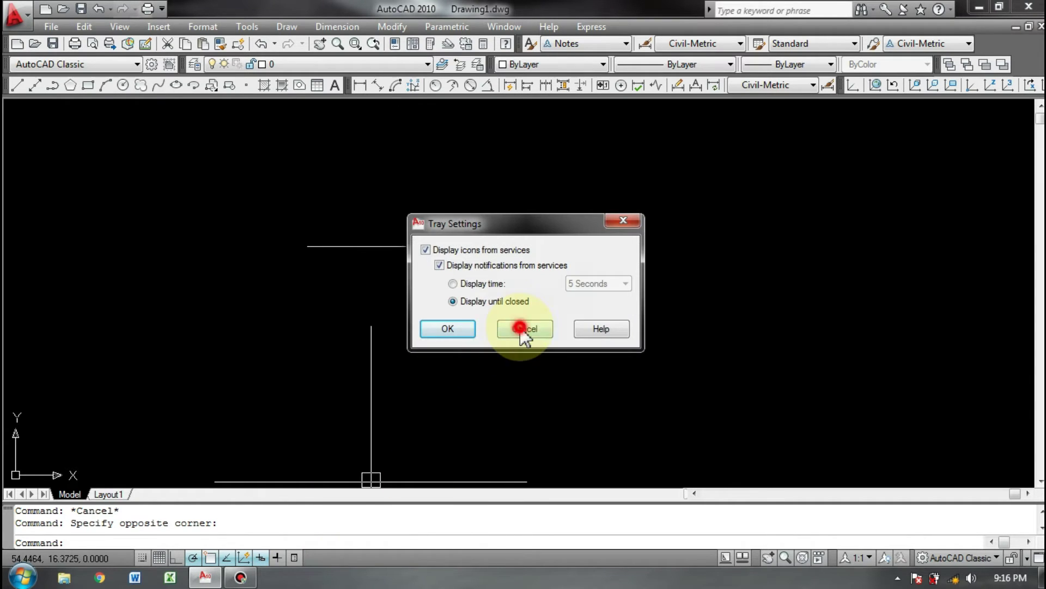
Open the program Options and look through the Files, Display, and Open and Save settings
right_click(362, 525)
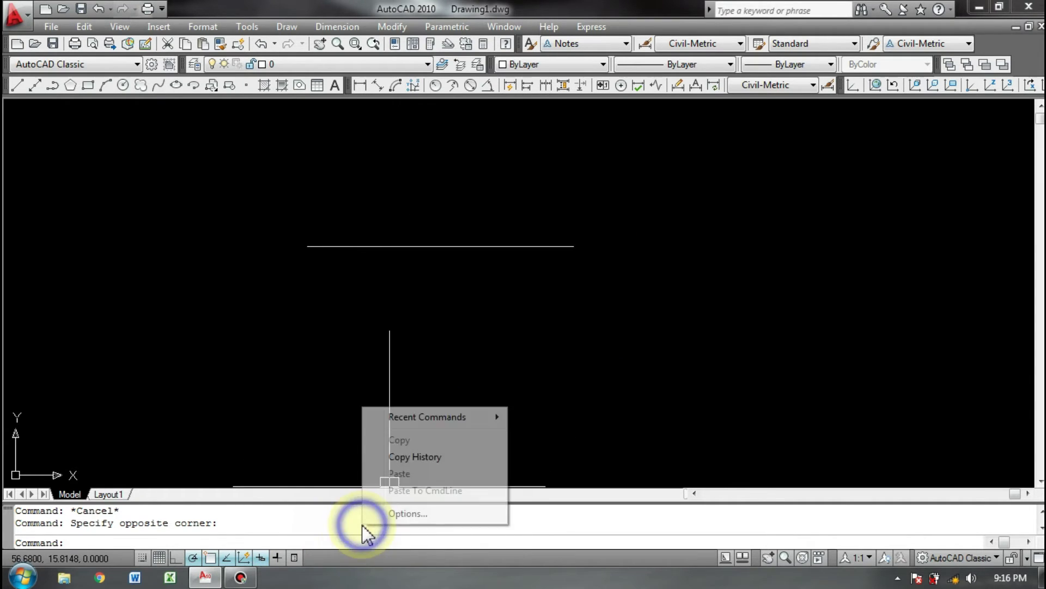
click(394, 512)
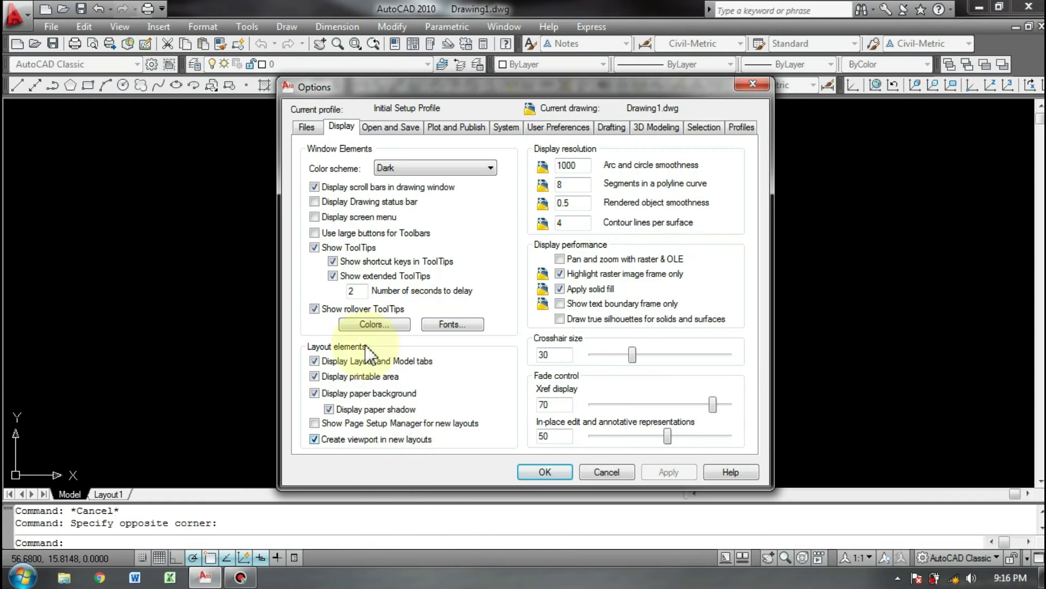
click(306, 126)
click(342, 127)
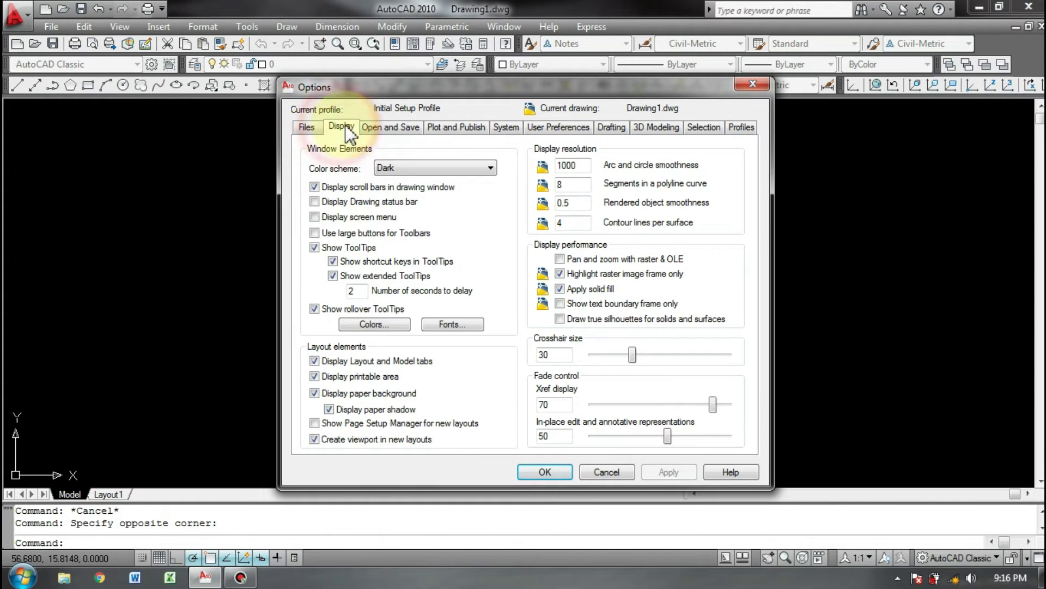
click(378, 129)
click(345, 129)
click(389, 126)
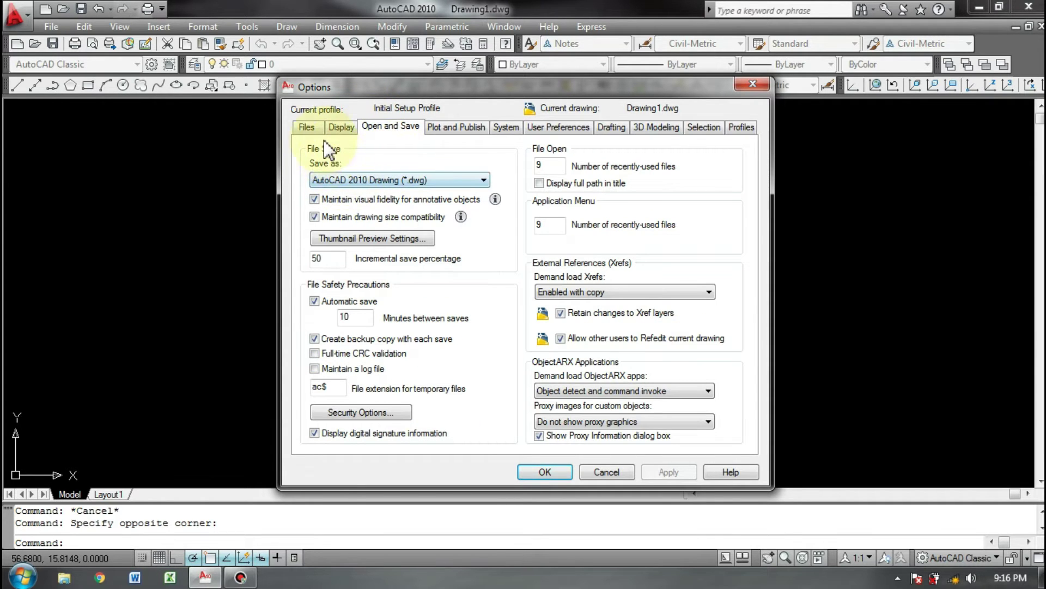
click(308, 126)
click(354, 130)
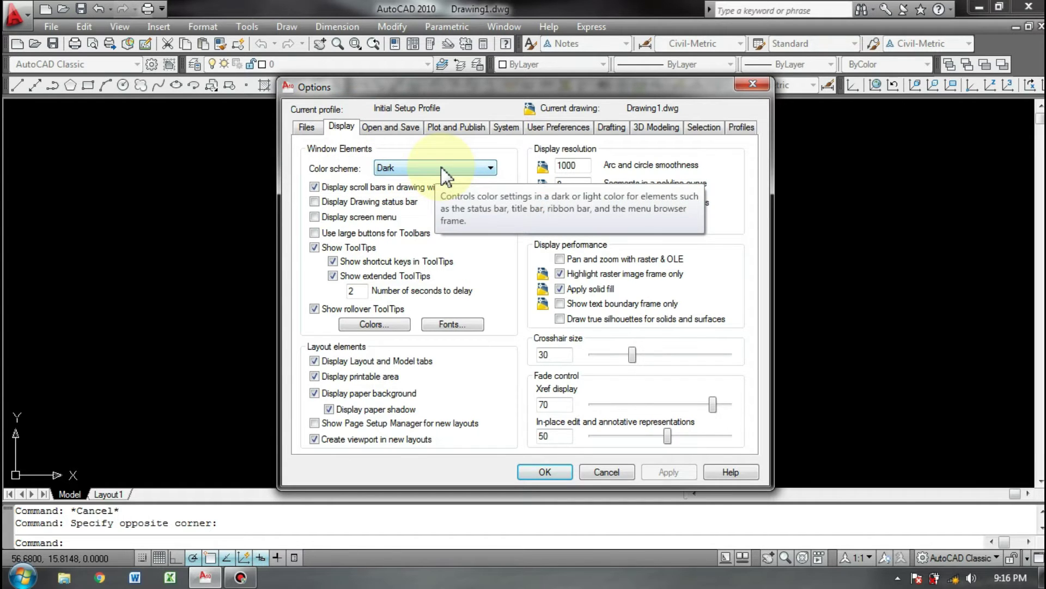
Review the colors available for the 2D model space uniform background, then cancel the Drawing Window Colors dialog
click(384, 327)
click(668, 121)
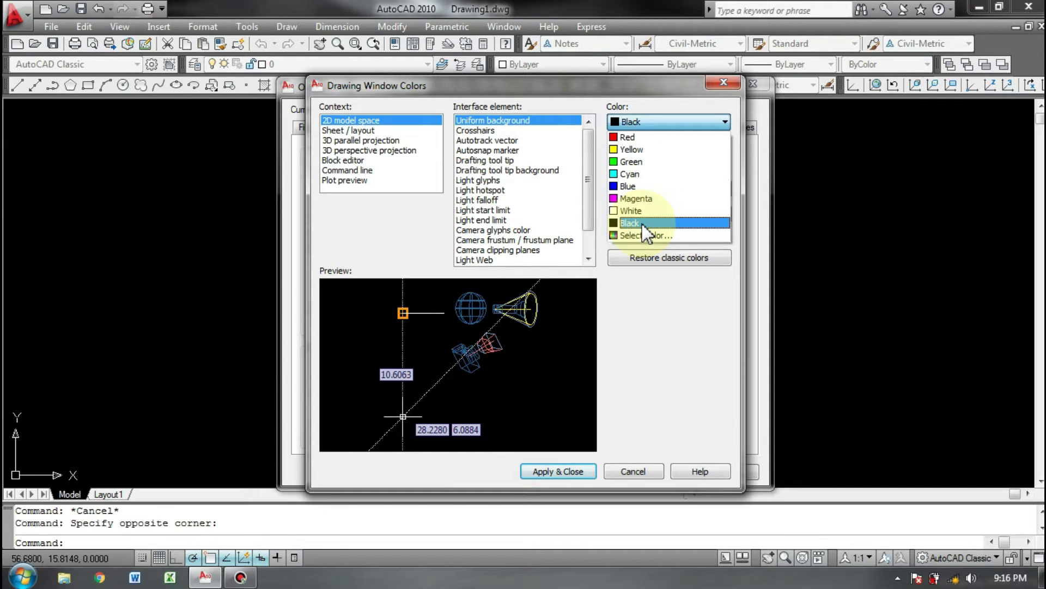
click(593, 469)
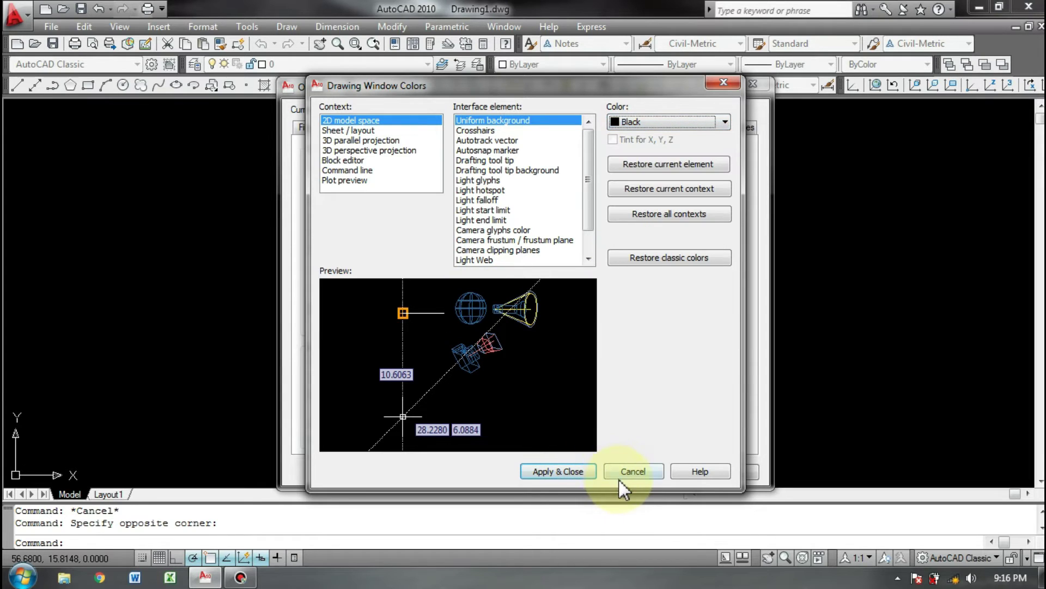
click(632, 471)
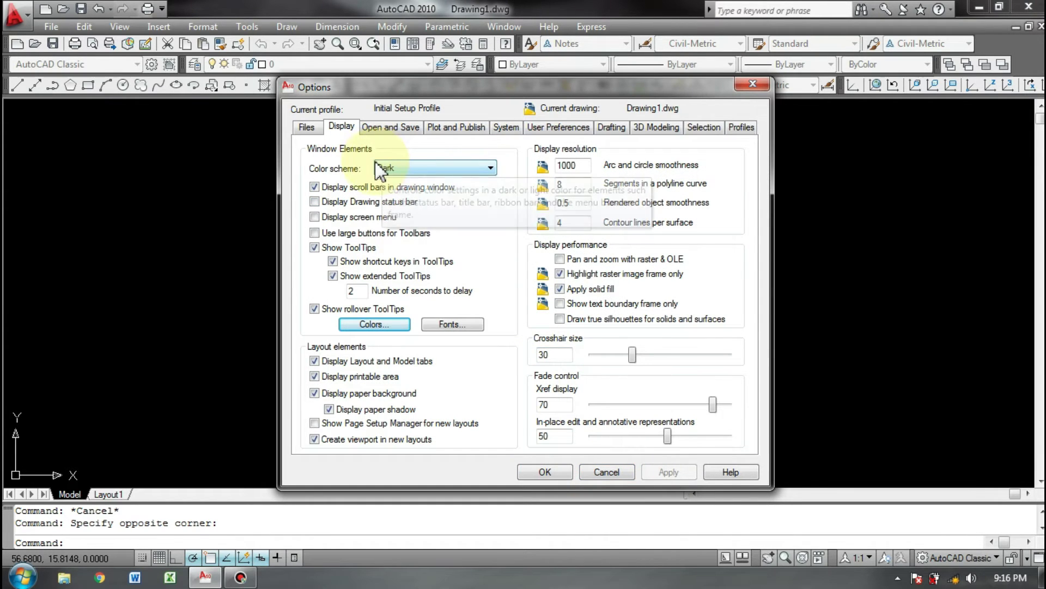
Review the drawing file formats offered for saving in the Open and Save settings
click(388, 126)
click(443, 127)
click(401, 127)
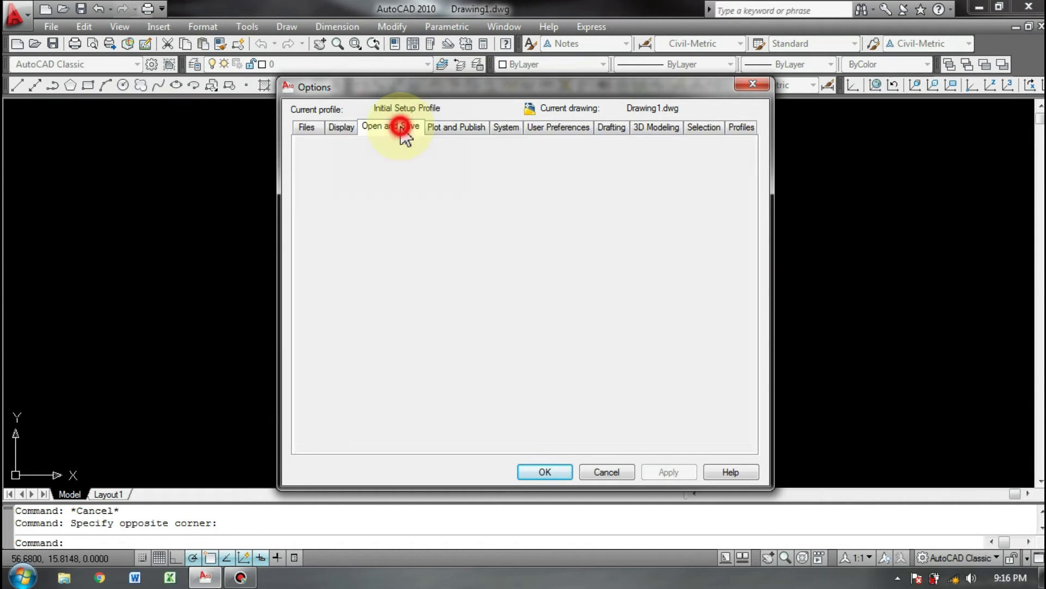
click(456, 180)
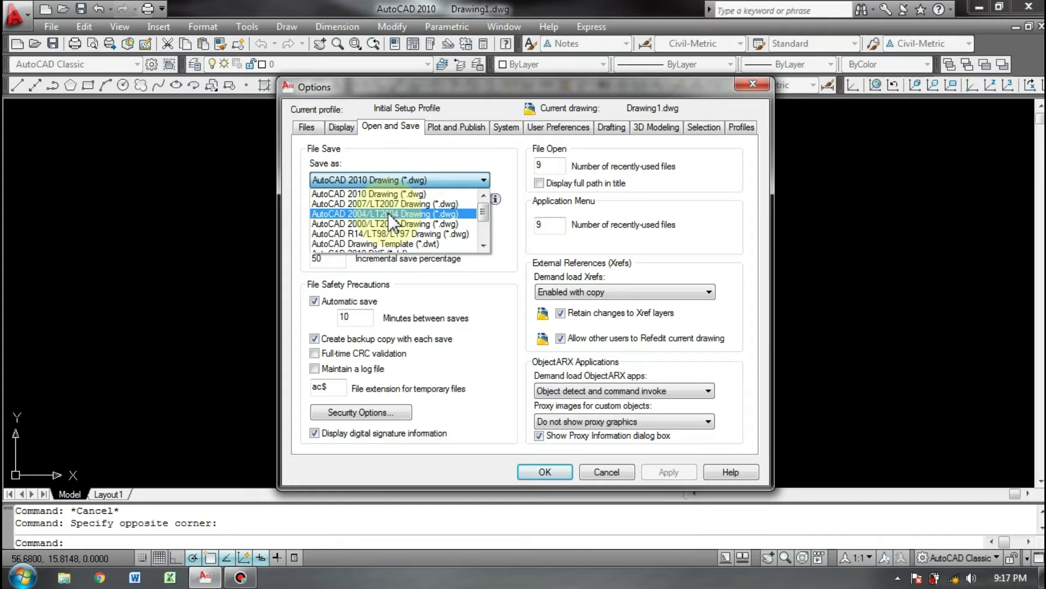
click(424, 155)
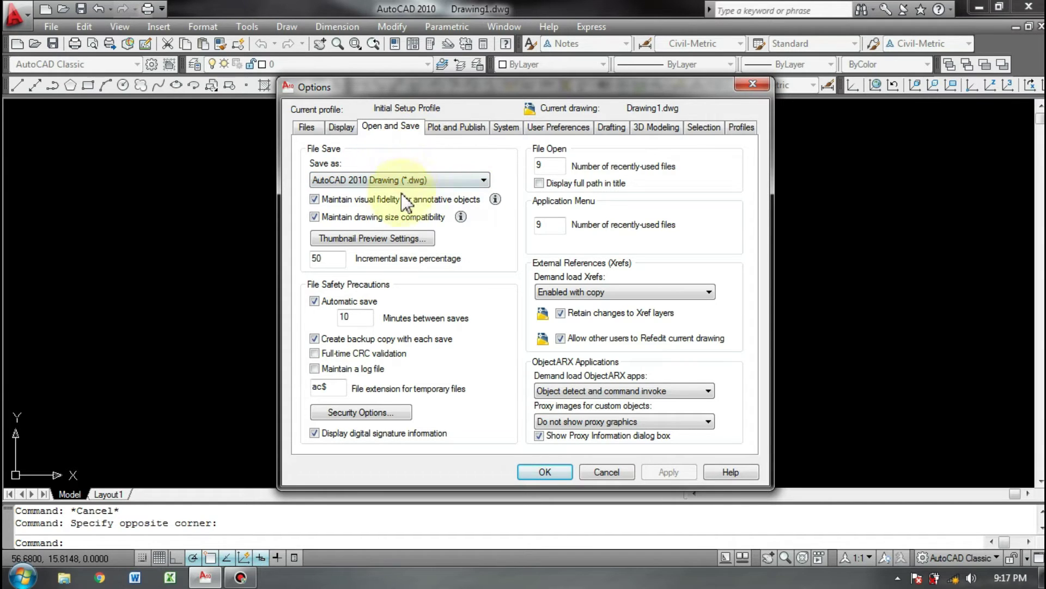
Review the default plot output devices for new drawings and select DWG To PDF.pc3
click(458, 128)
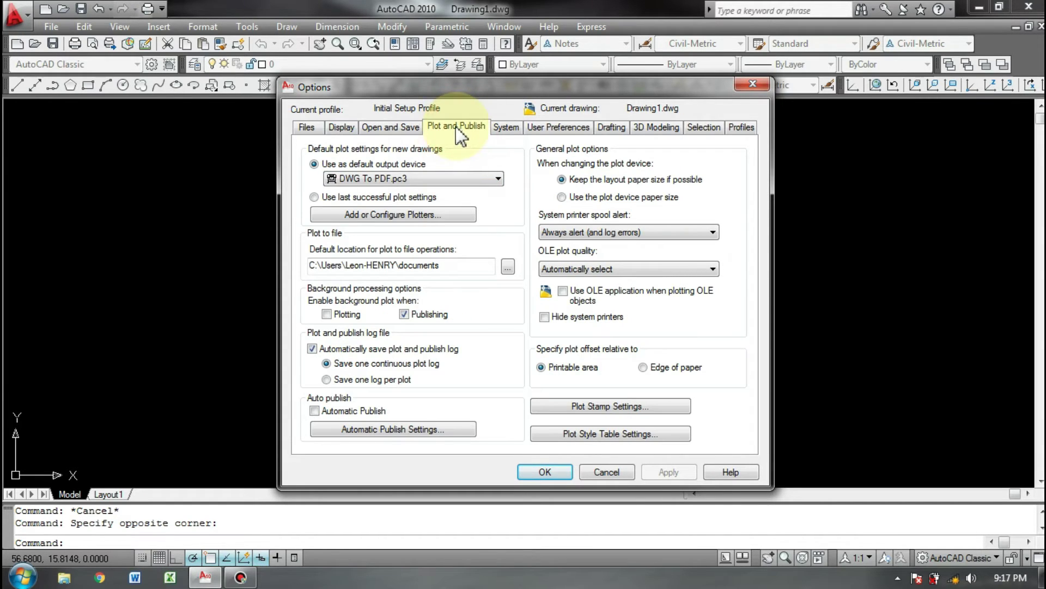
click(486, 183)
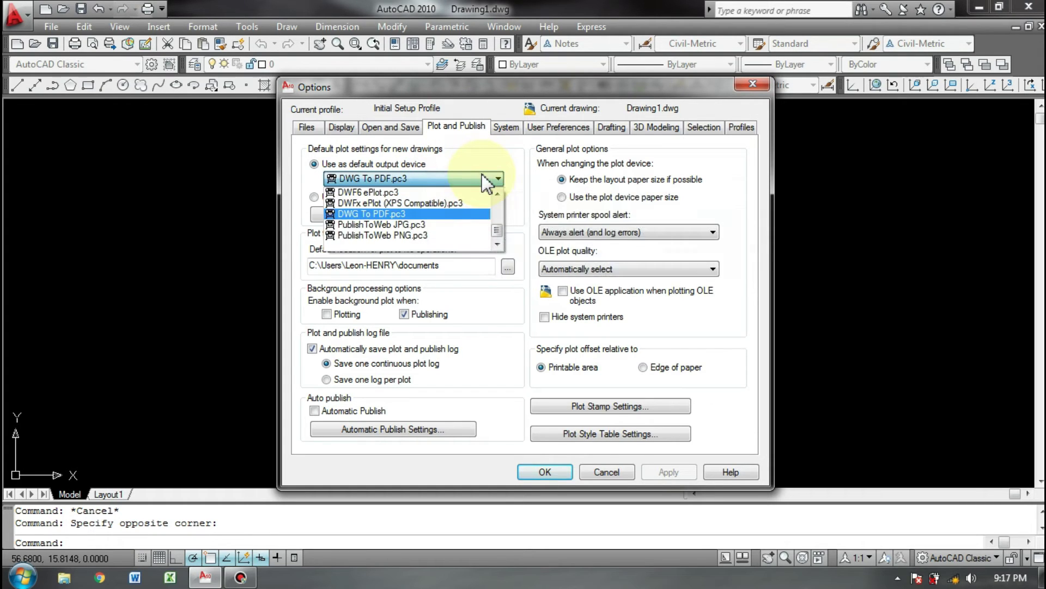
click(397, 218)
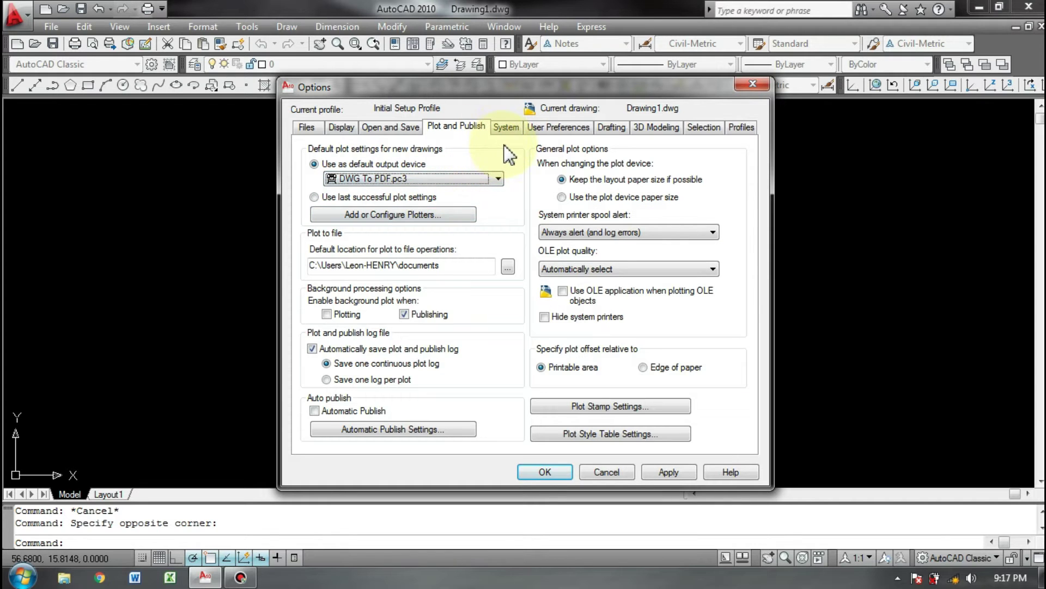
Look through the System, User Preferences, Drafting, 3D Modeling, Selection and Profiles settings, then close Options without saving
click(509, 127)
click(551, 127)
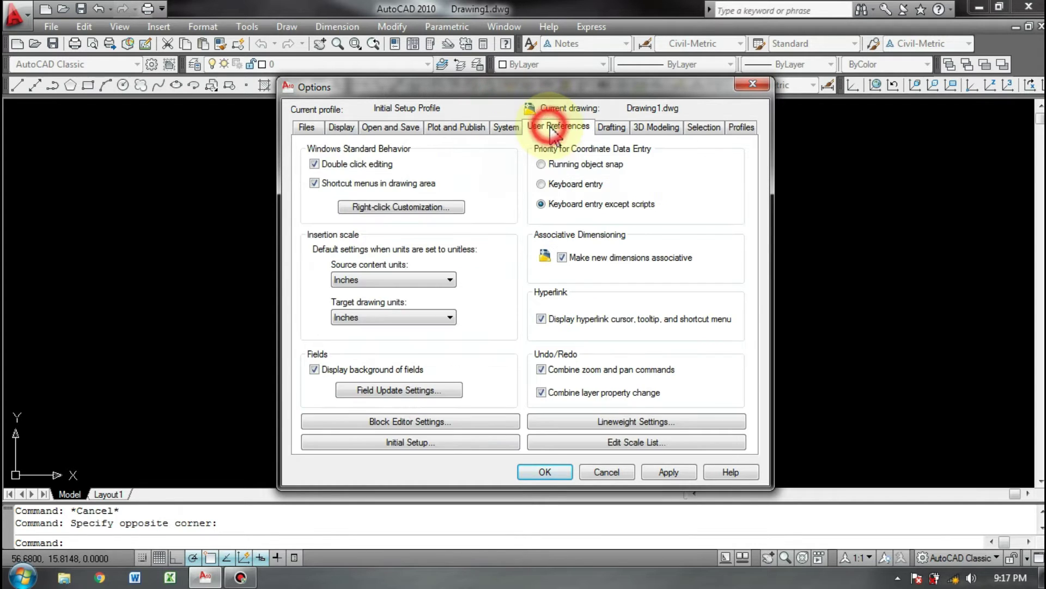
click(611, 127)
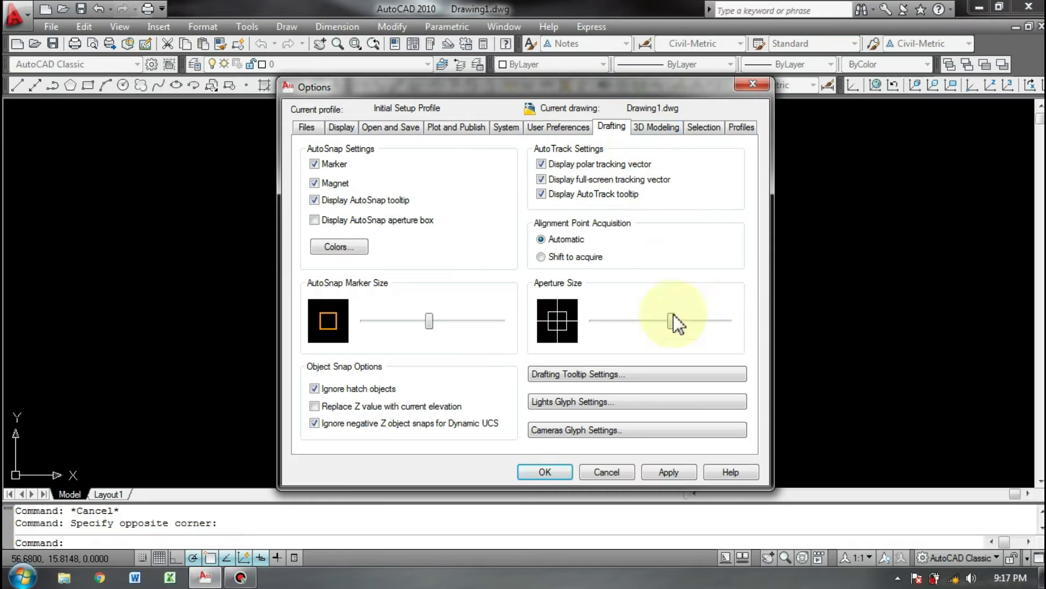
click(657, 128)
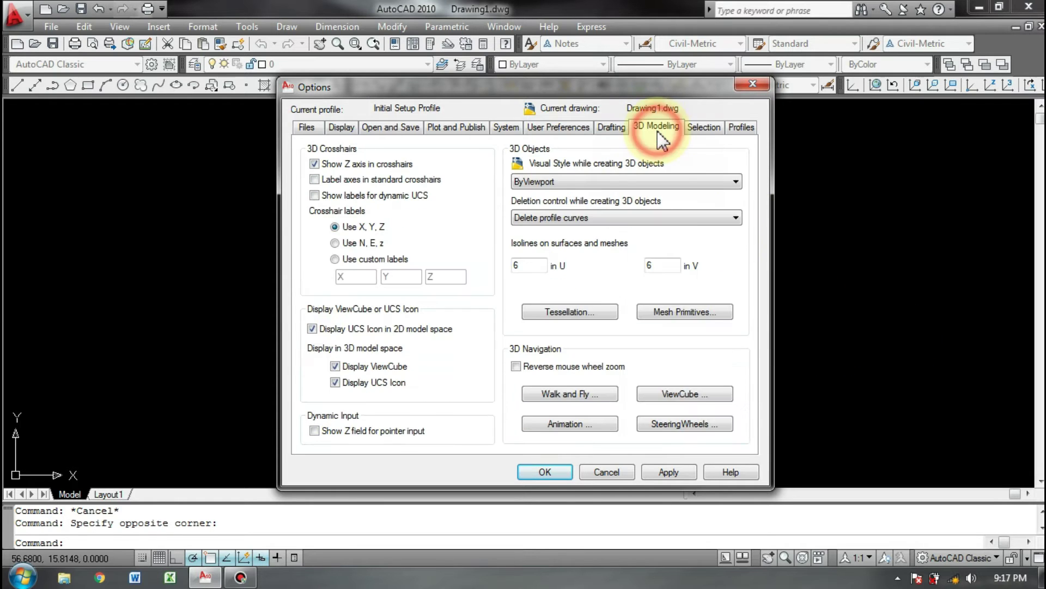
click(702, 128)
click(741, 128)
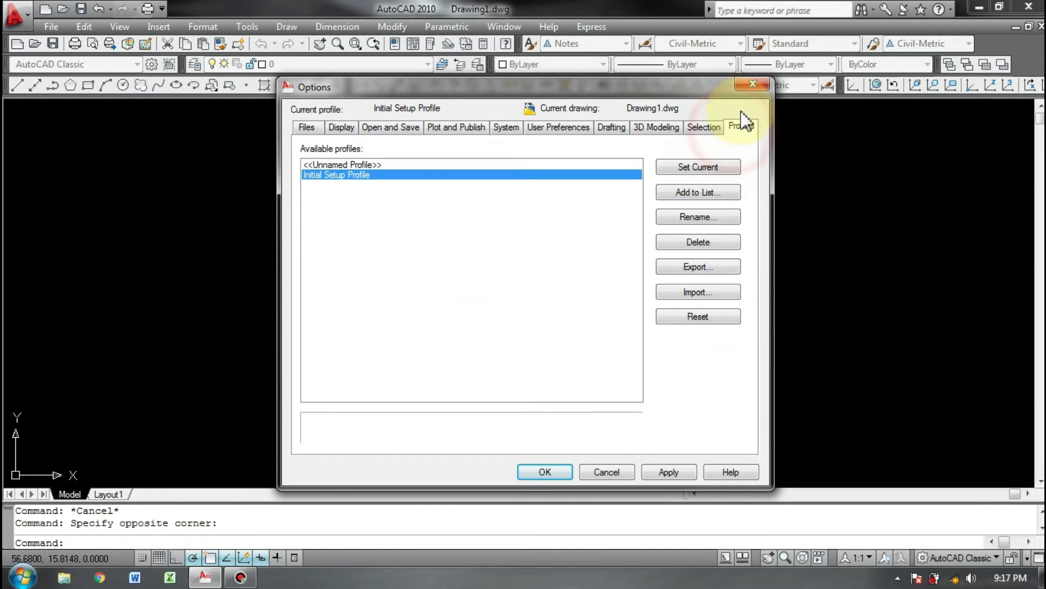
click(752, 84)
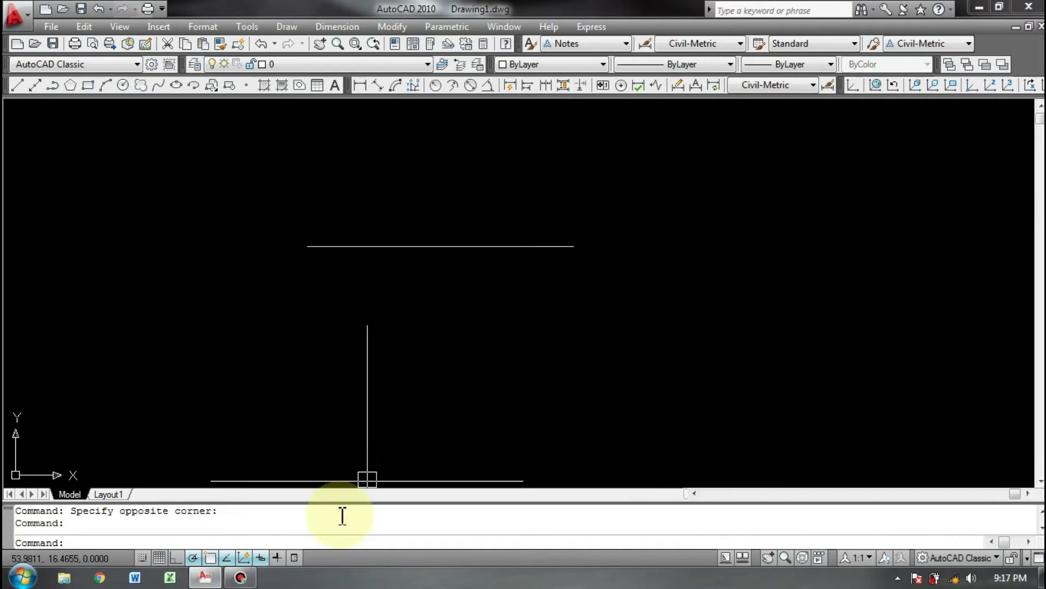
Reopen Options and slightly reduce the AutoSnap marker size and the aperture size in the Drafting settings
right_click(330, 555)
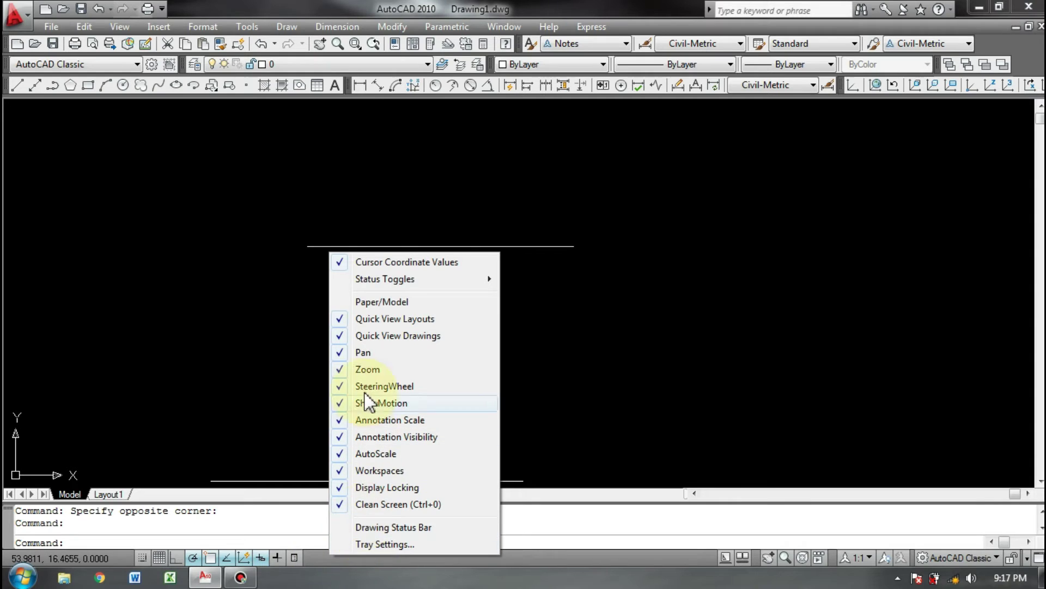
click(316, 526)
right_click(352, 527)
click(388, 516)
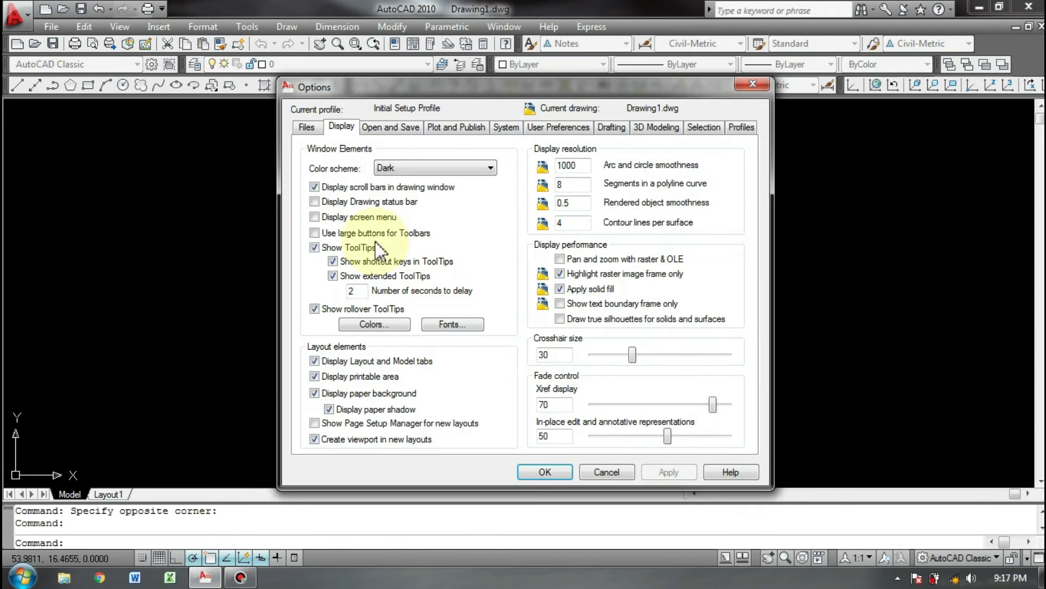
click(387, 126)
click(457, 129)
click(506, 127)
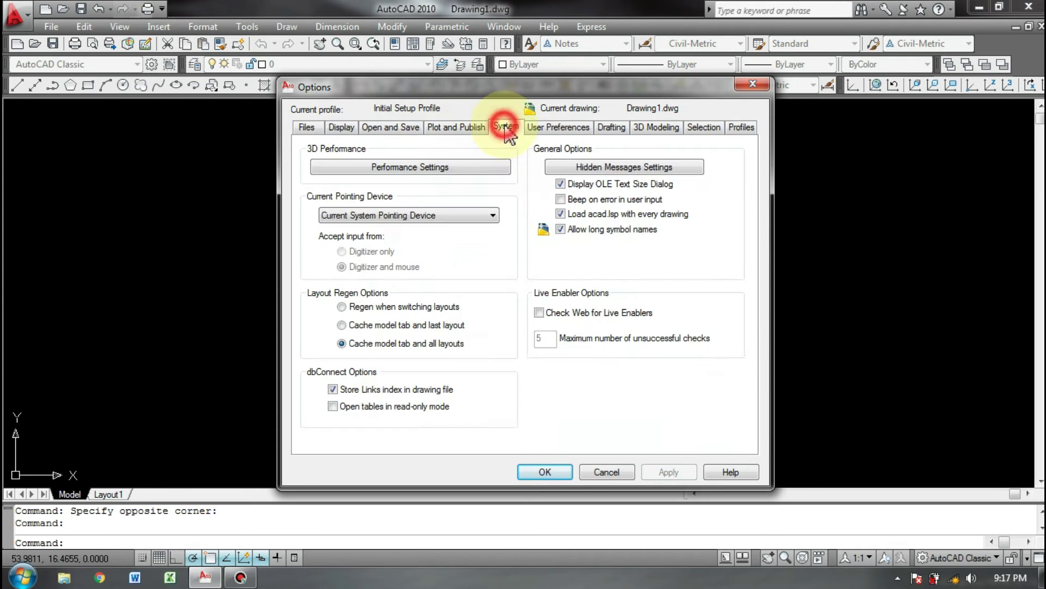
click(557, 127)
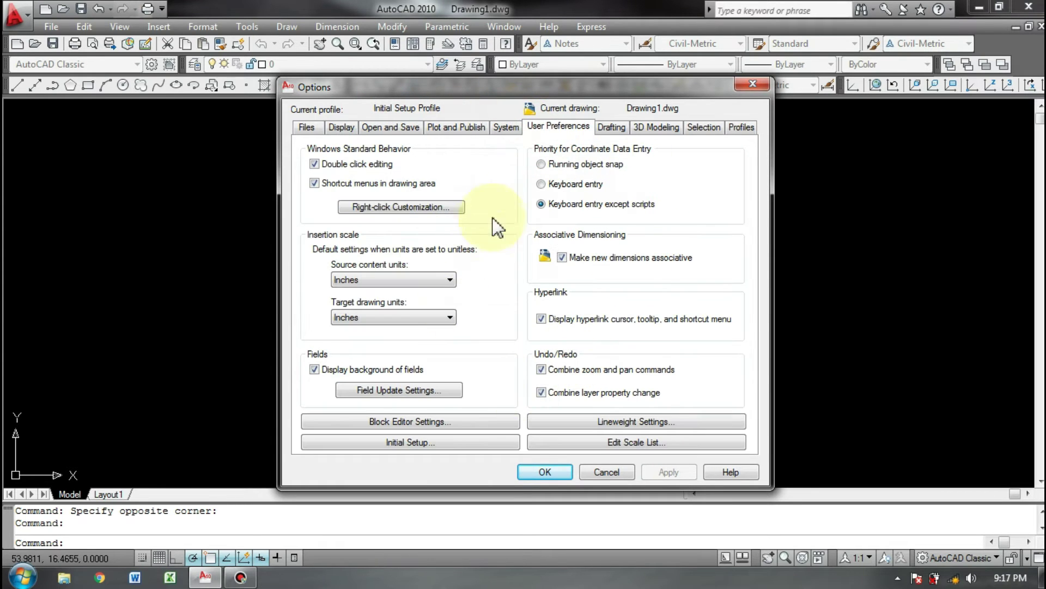
click(611, 127)
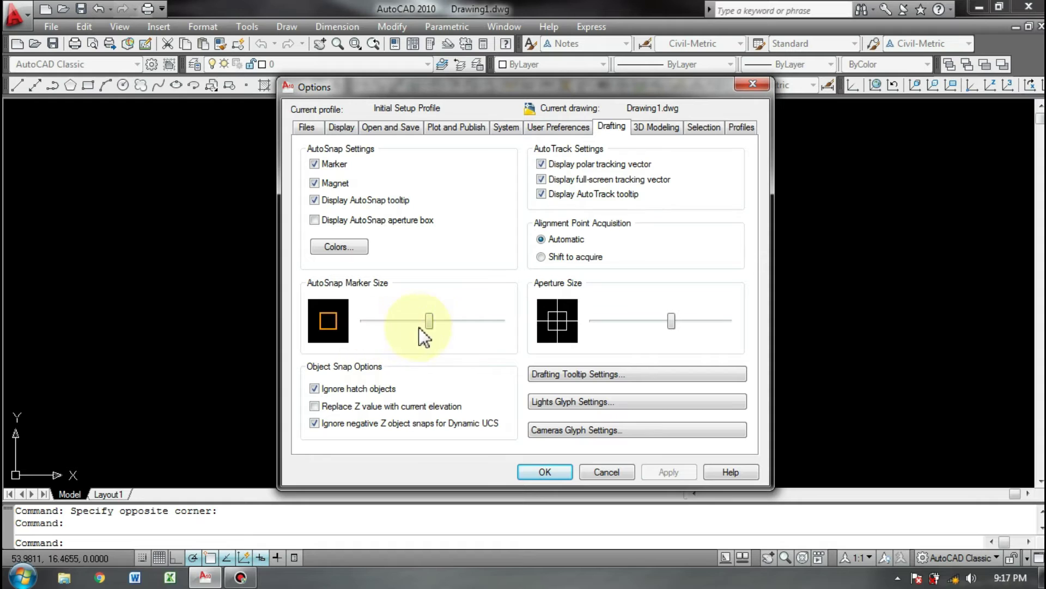
mouse_move(429, 325)
mouse_down()
mouse_move(361, 319)
mouse_move(429, 320)
mouse_move(410, 323)
mouse_up()
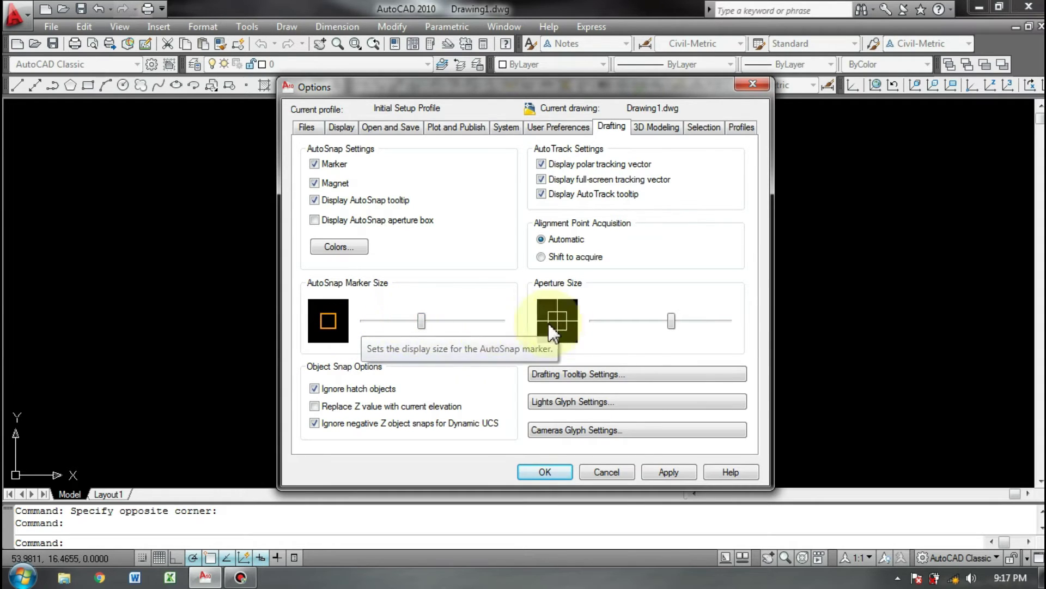
drag(666, 322, 635, 323)
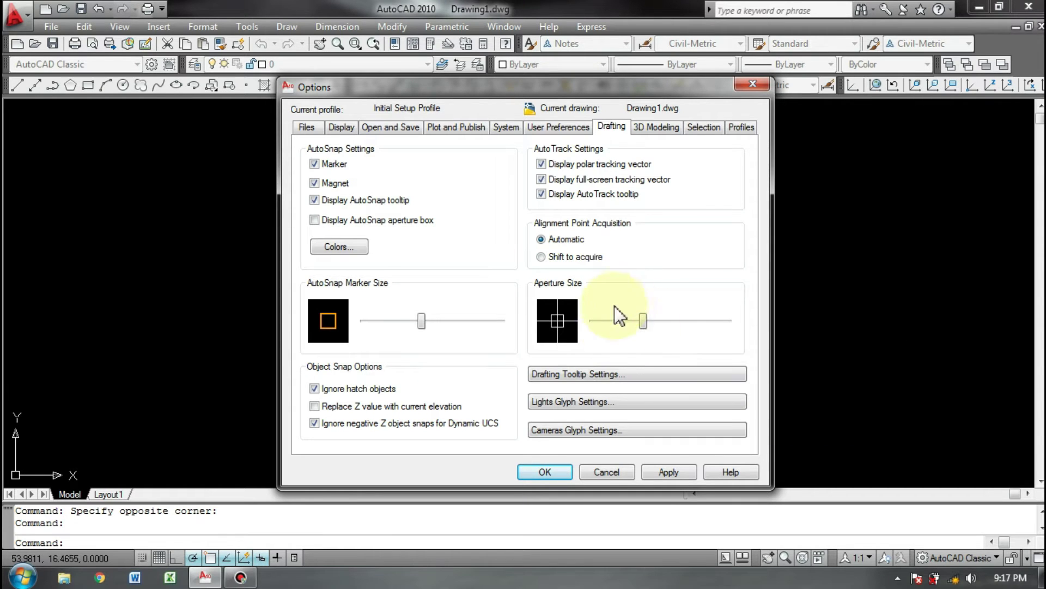
Slightly increase the aperture size in the Drafting settings and apply the change
mouse_move(645, 324)
mouse_down()
mouse_move(603, 321)
mouse_move(679, 322)
mouse_move(664, 329)
mouse_up()
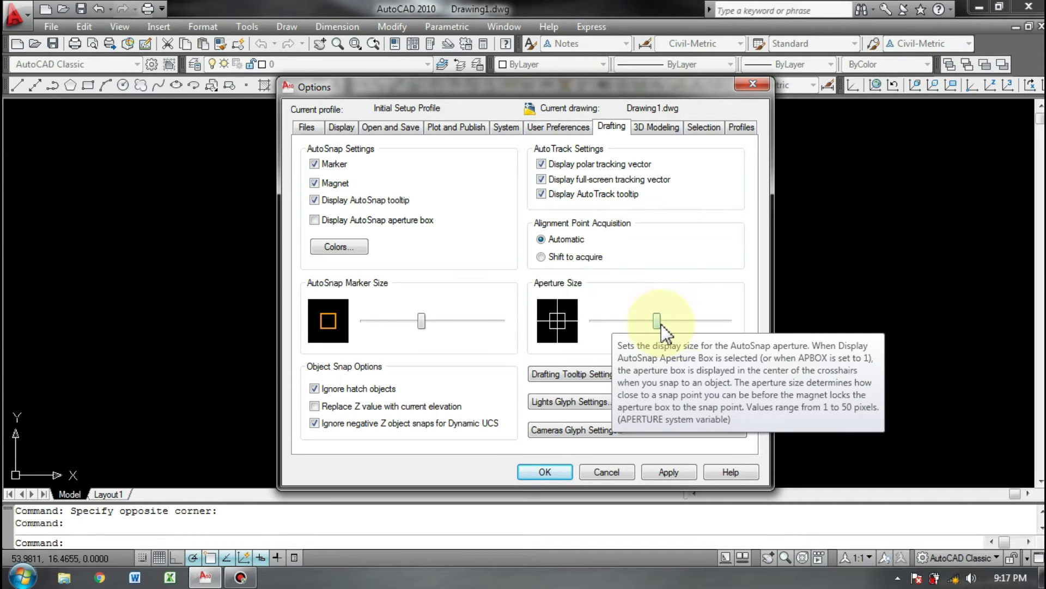
click(663, 472)
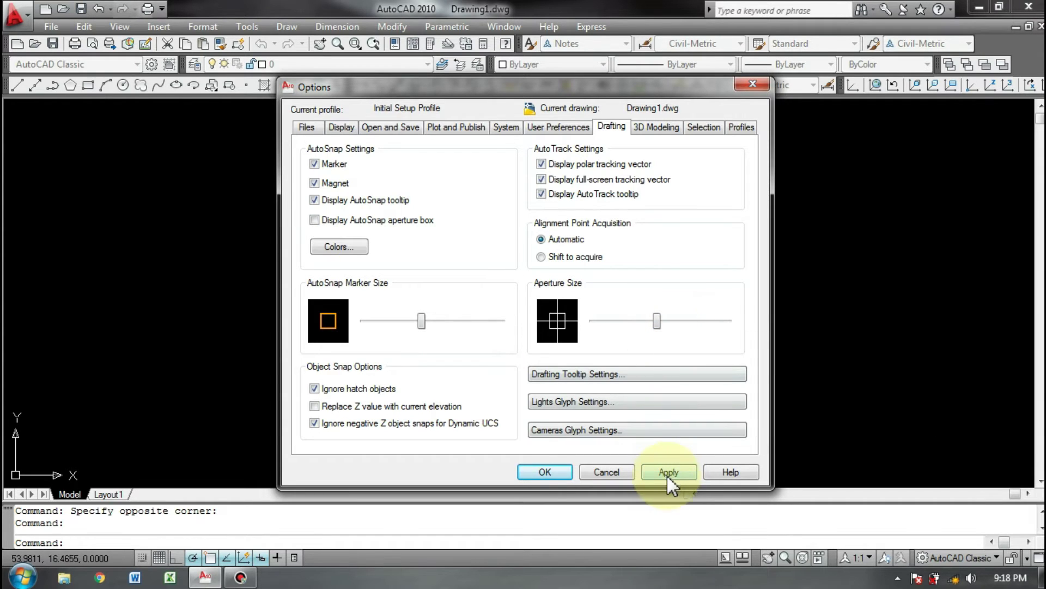
Set the crosshair size to 40 in the Display settings, apply it and close Options
click(658, 129)
click(529, 130)
click(479, 128)
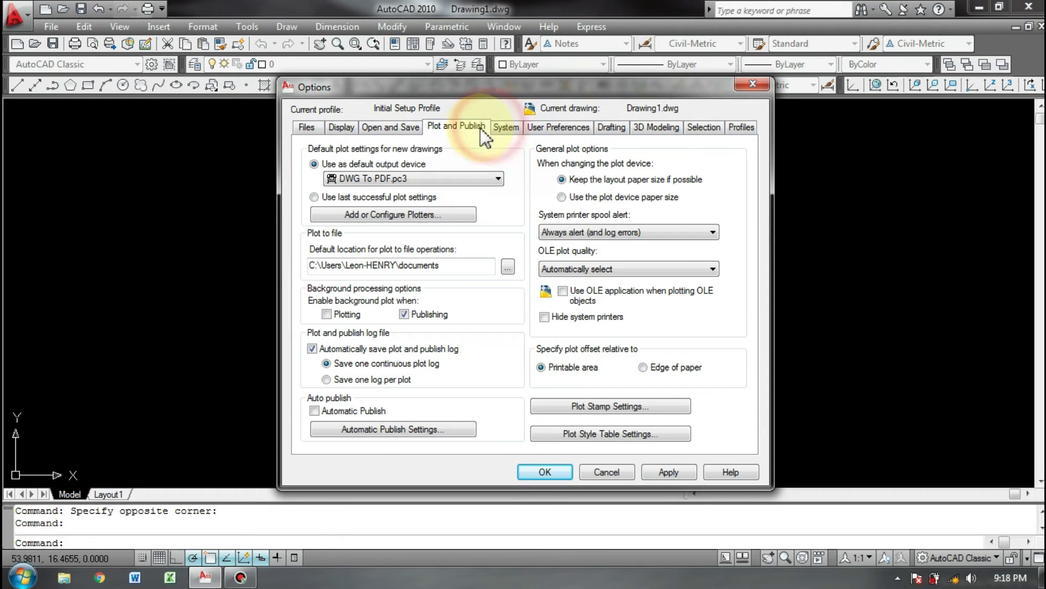
click(507, 127)
click(421, 131)
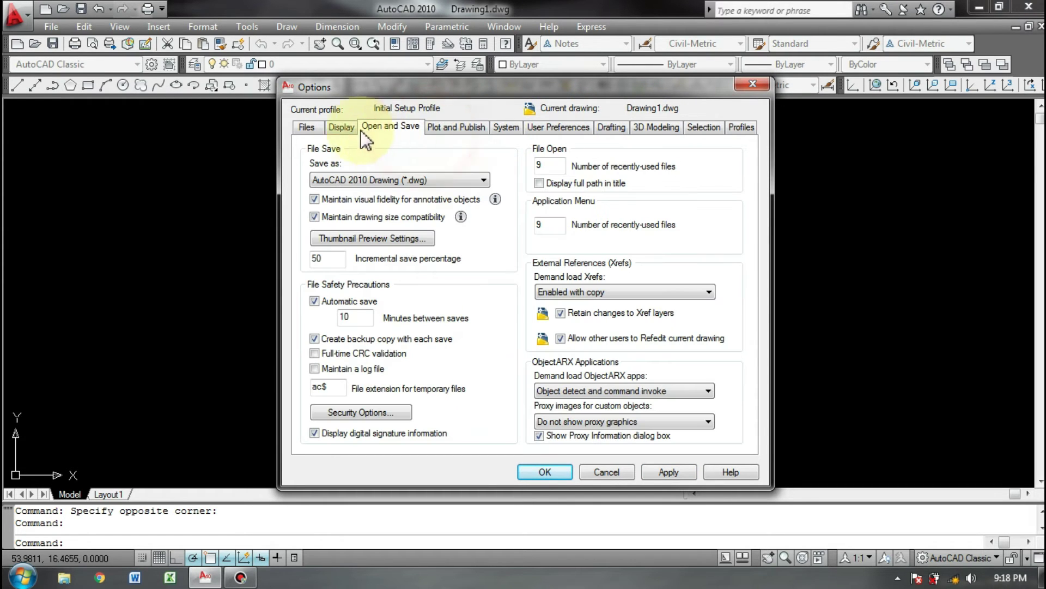
click(338, 128)
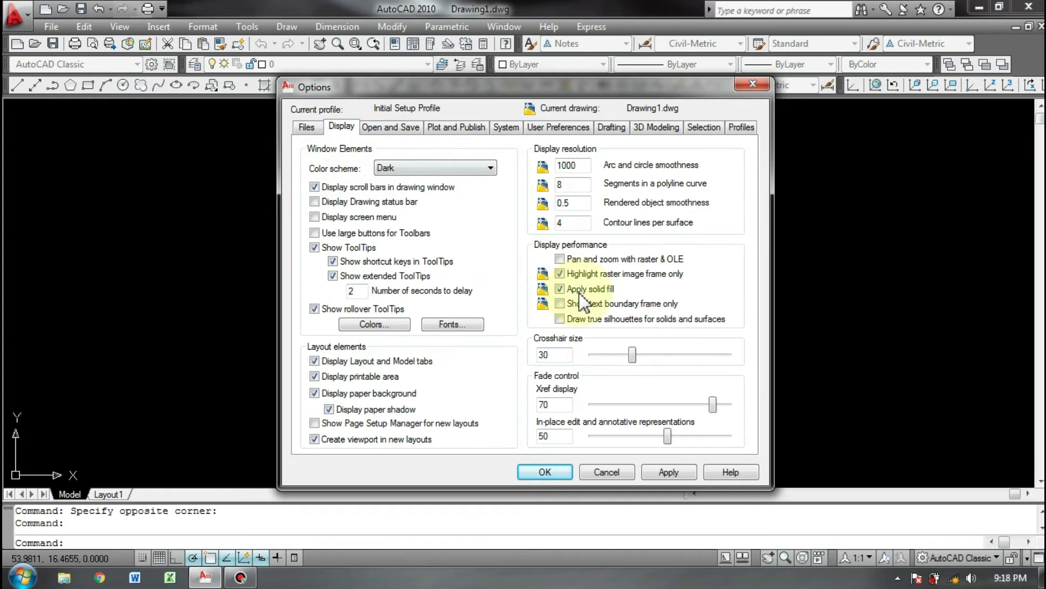
drag(632, 356, 730, 362)
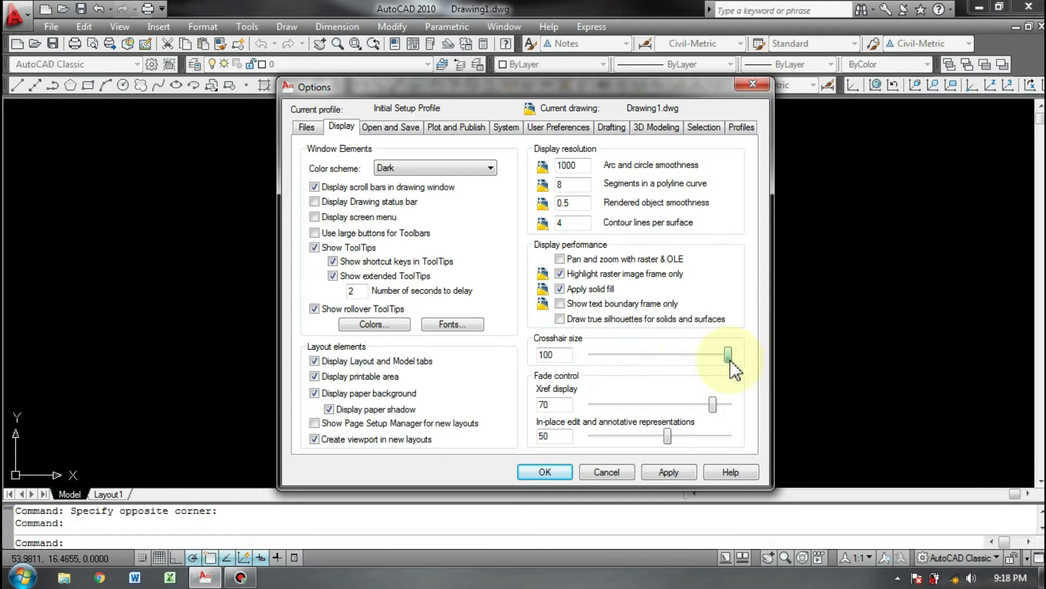
drag(586, 89, 327, 115)
mouse_move(368, 381)
mouse_down()
mouse_move(329, 383)
mouse_move(380, 383)
mouse_up()
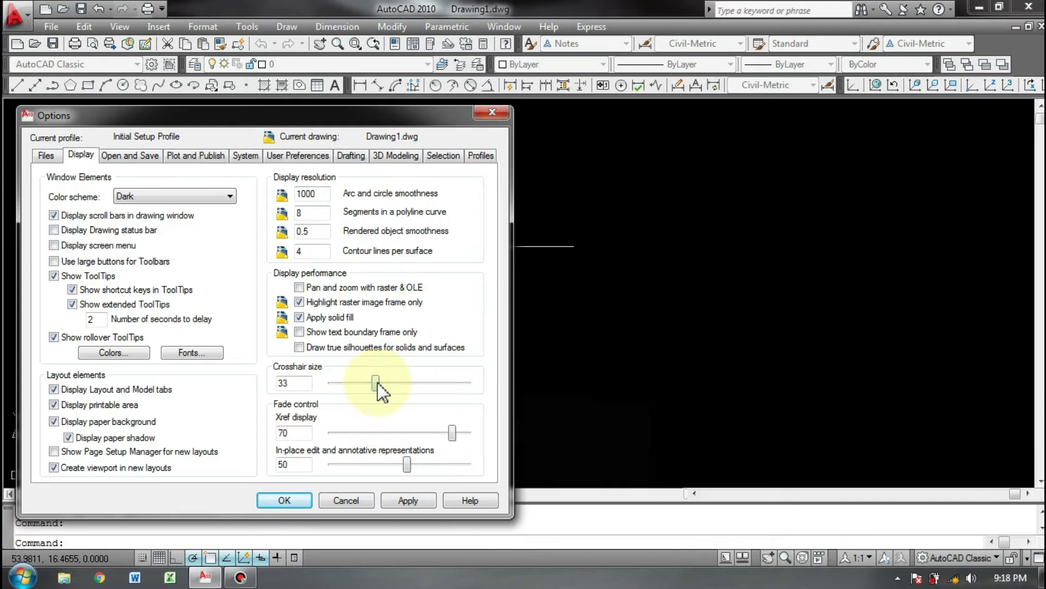
drag(299, 383, 271, 379)
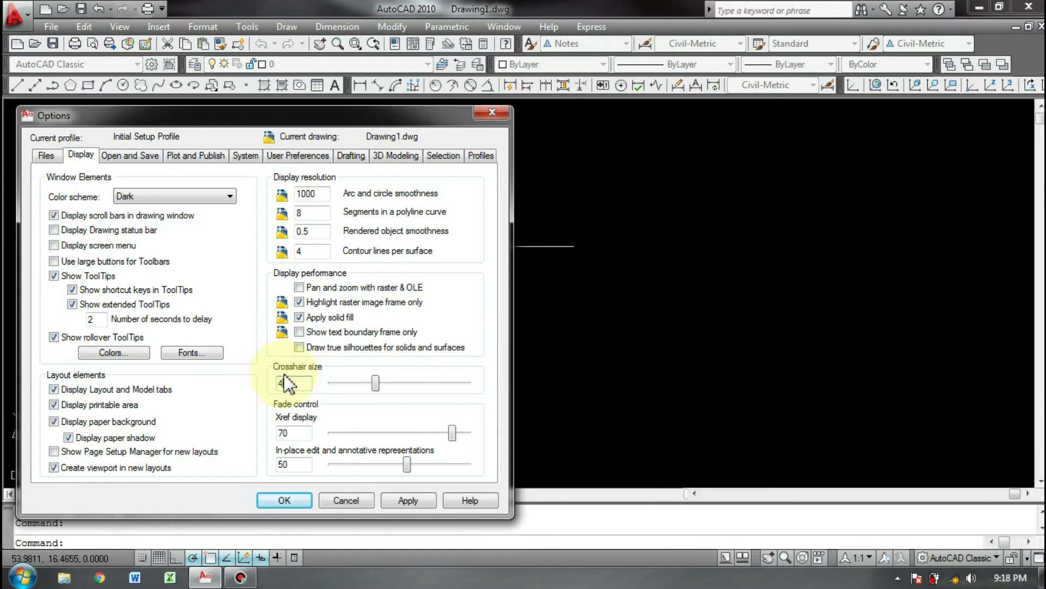
click(406, 498)
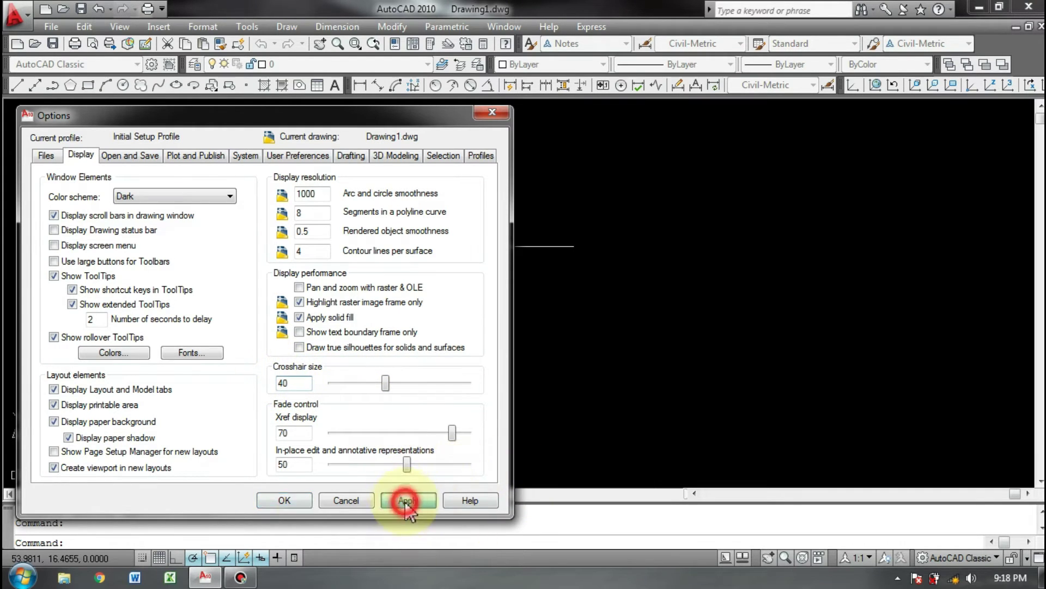
click(295, 500)
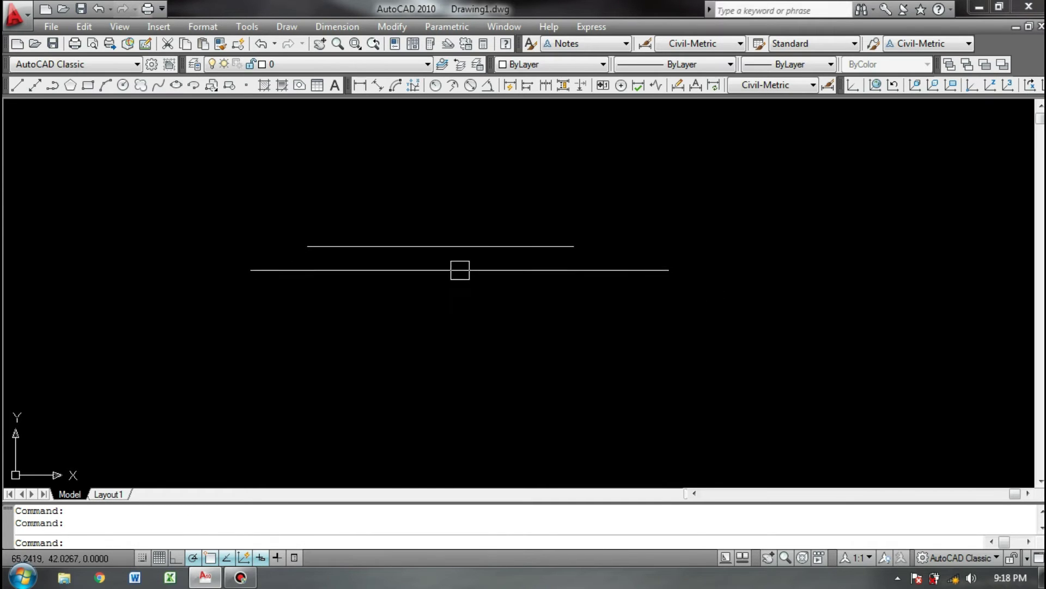
Erase the existing horizontal line from the drawing
click(498, 214)
click(426, 275)
key(Delete)
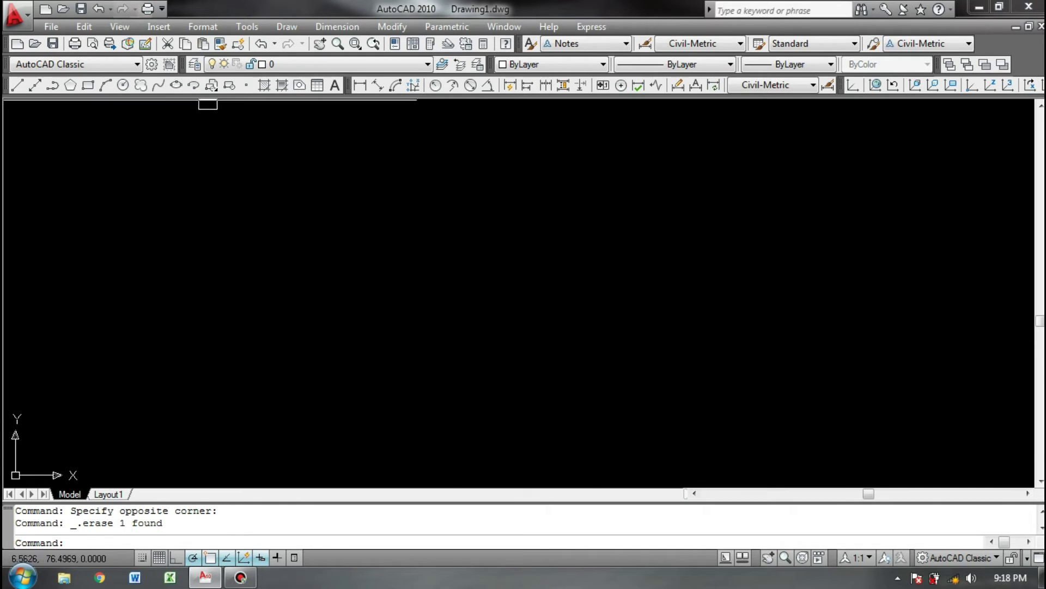
Open the Civil-Metric dimension style for modification and review its primary unit formats and precisions, keeping Decimal and 0.00
click(196, 27)
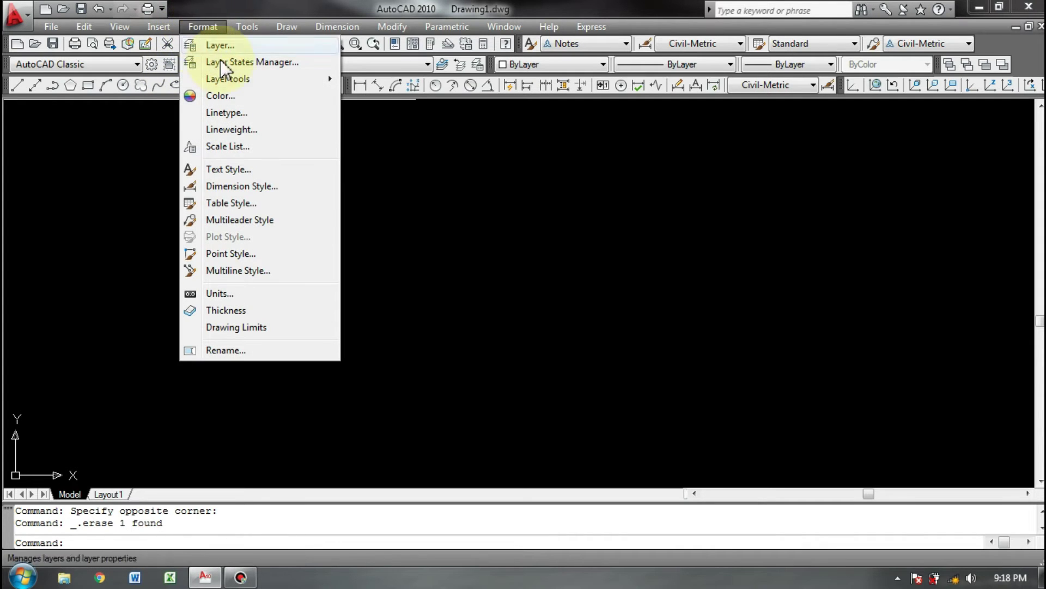
click(275, 187)
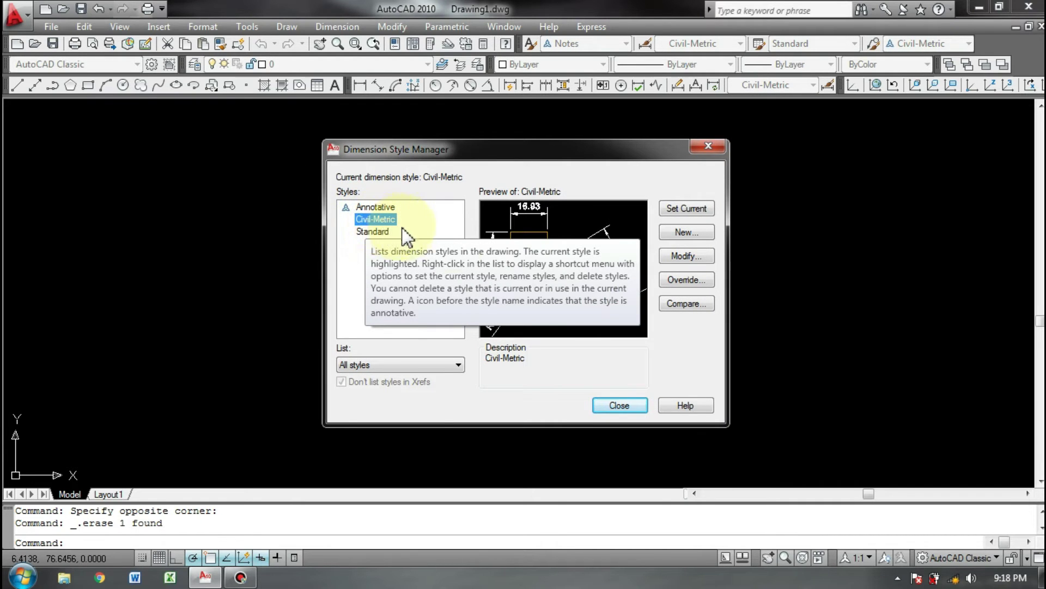
click(687, 259)
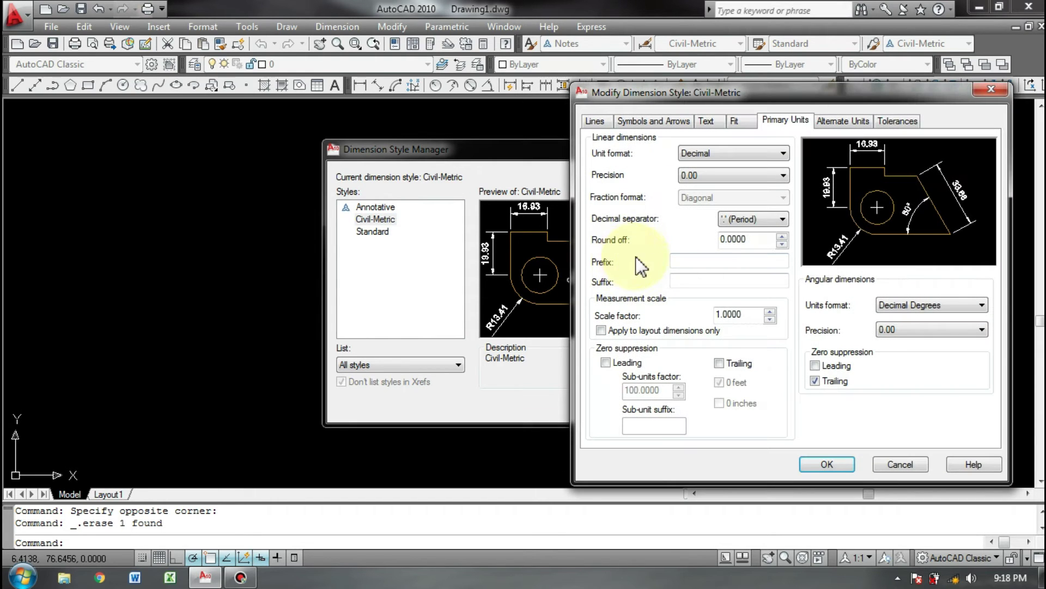
click(730, 152)
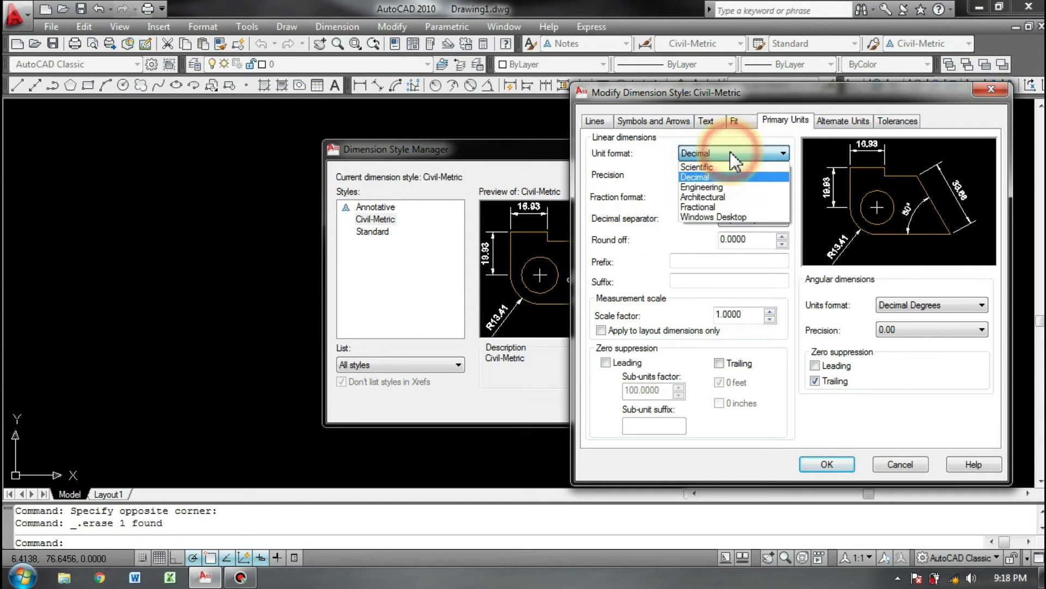
click(721, 176)
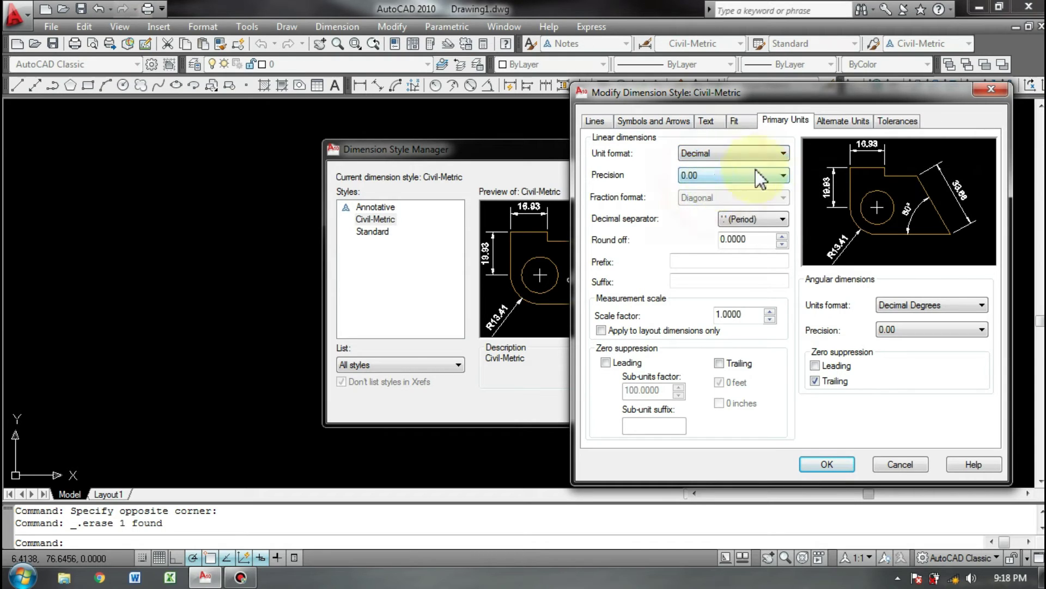
click(750, 175)
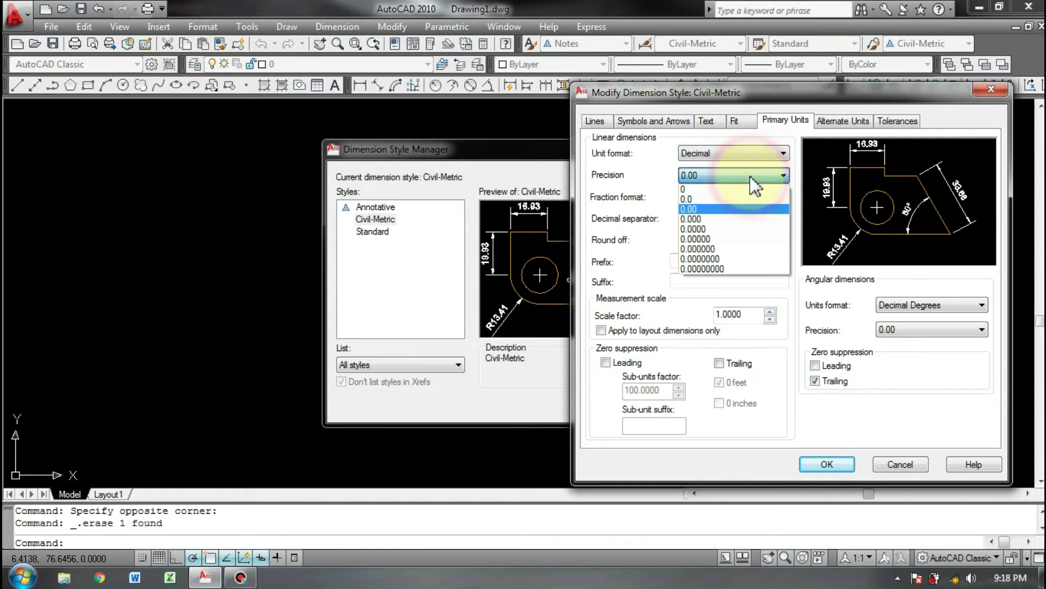
click(700, 210)
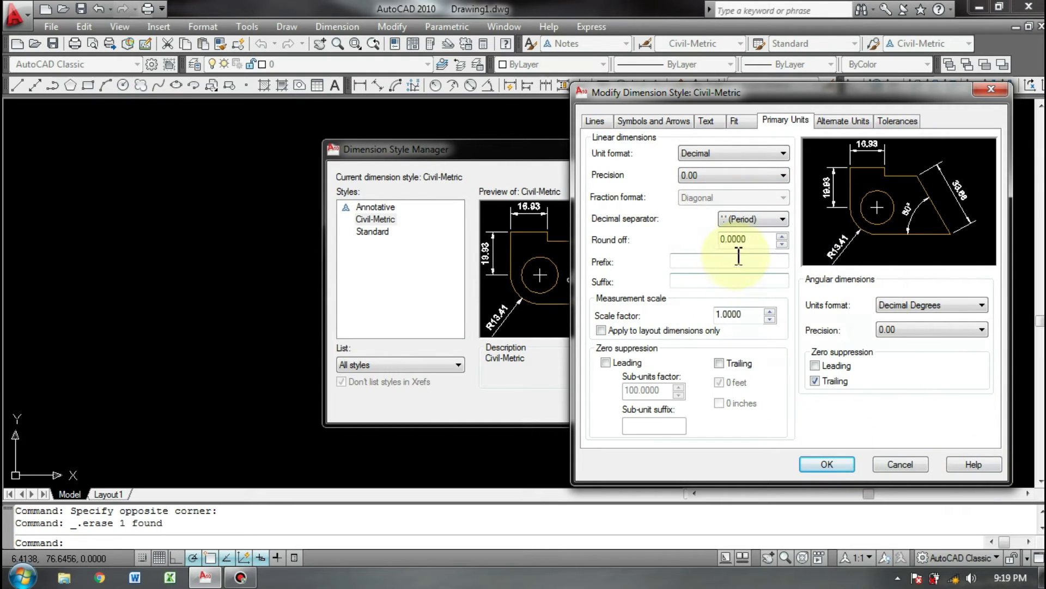
From the dimension style's text settings, review the Standard text style's fonts, keep Arial and make Standard the current text style
click(707, 120)
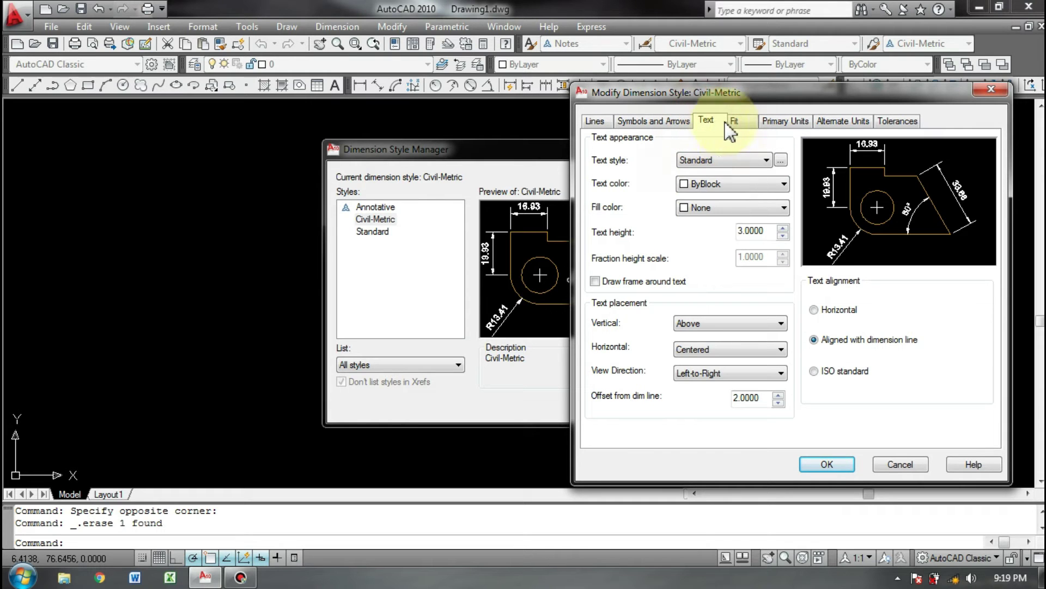
click(750, 161)
click(783, 161)
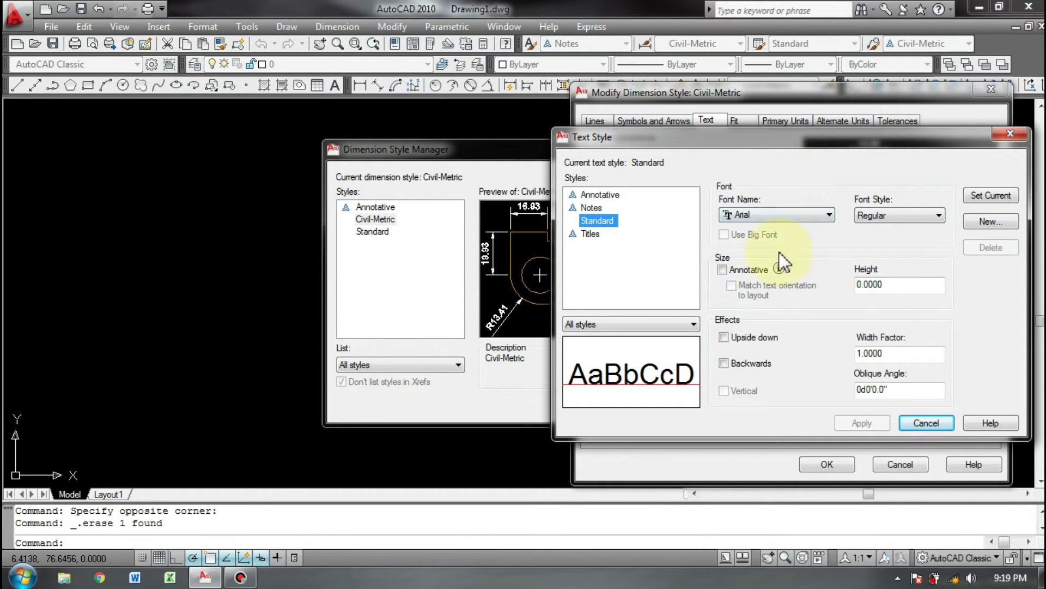
click(807, 218)
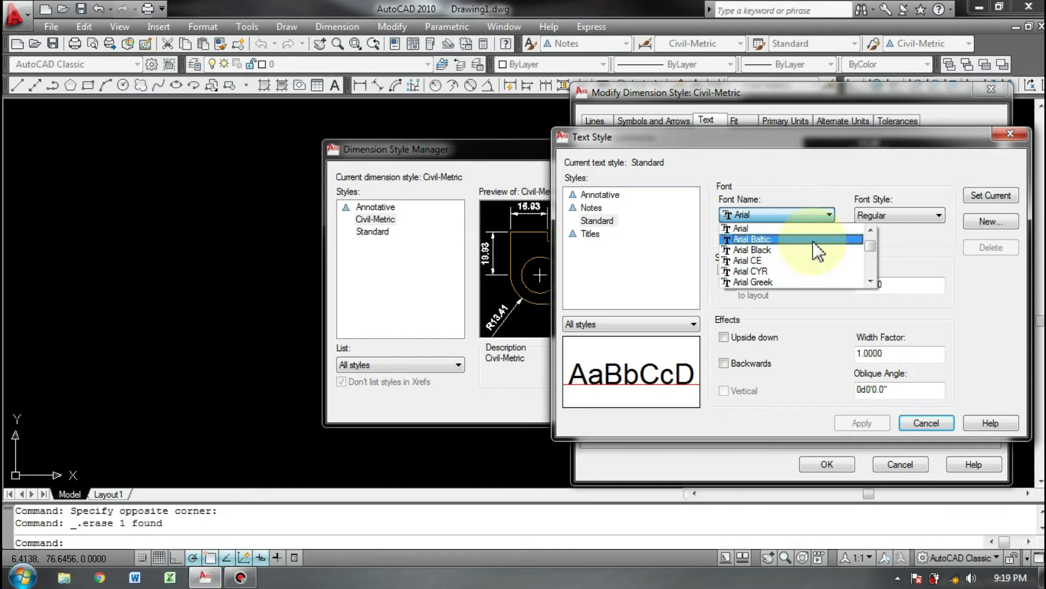
click(823, 210)
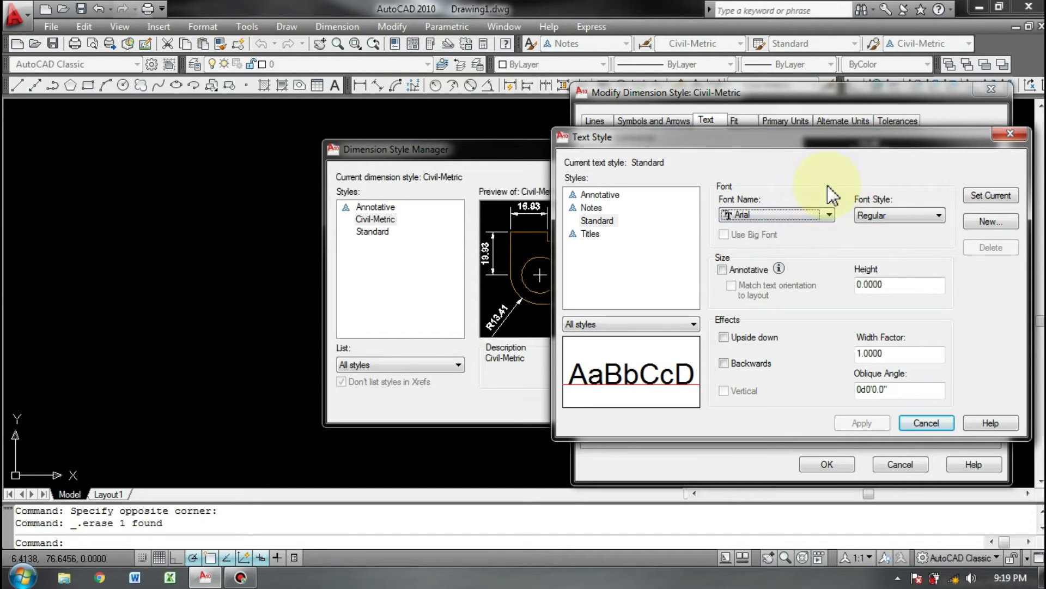
click(987, 196)
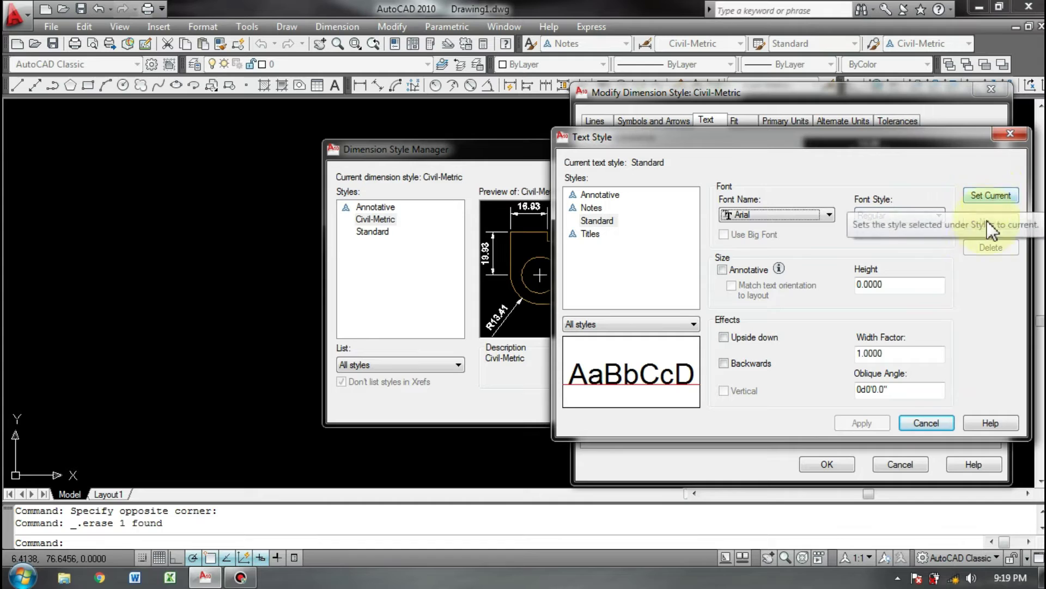
click(921, 423)
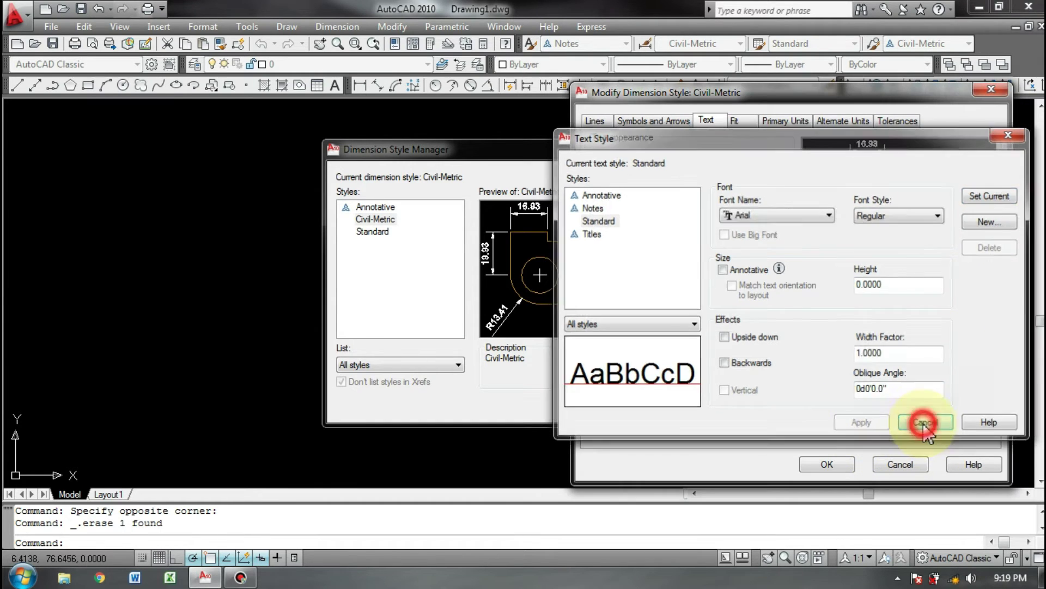
Review the dimension style's text color and arrowhead options, then leave the Dimension Style Manager without saving changes
click(731, 183)
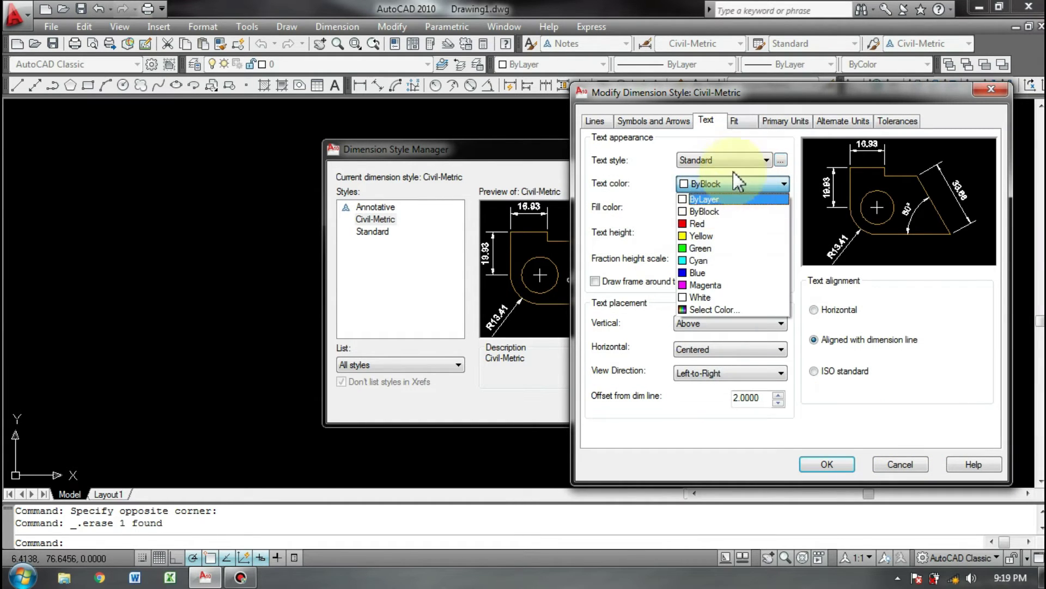
click(742, 144)
click(676, 122)
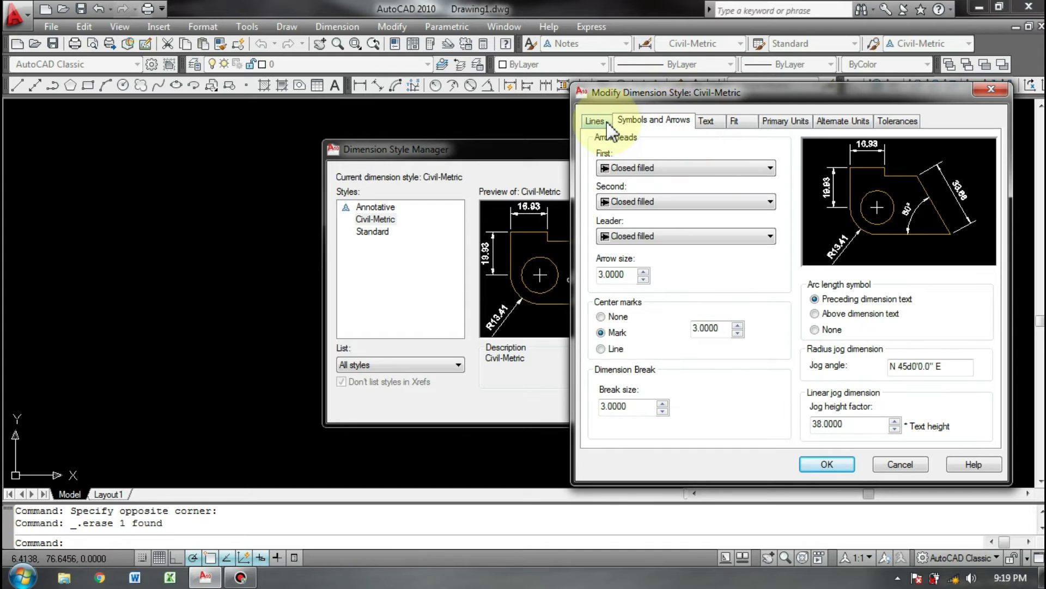
click(635, 166)
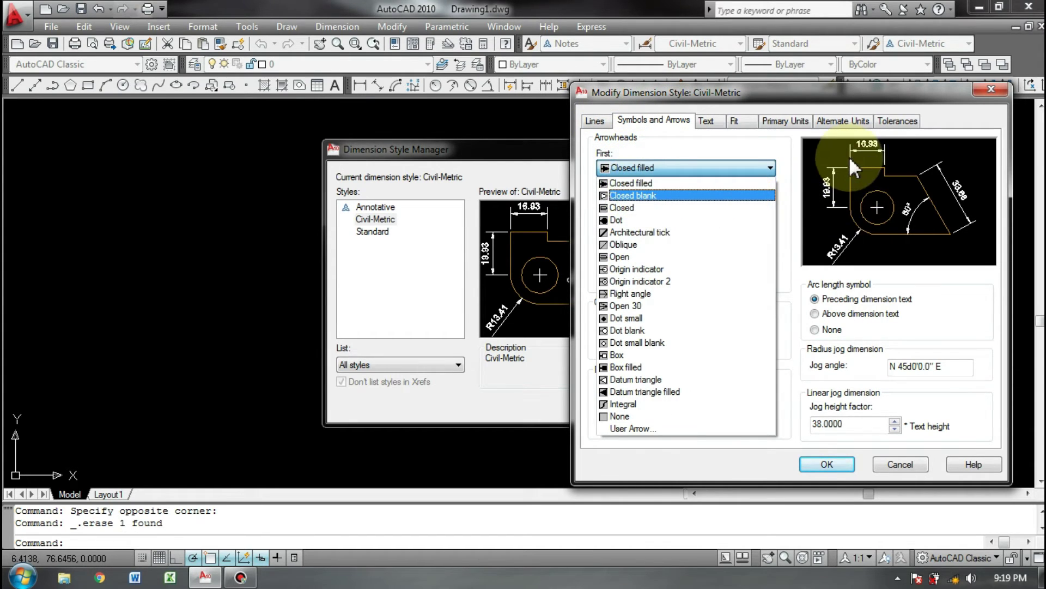
click(916, 461)
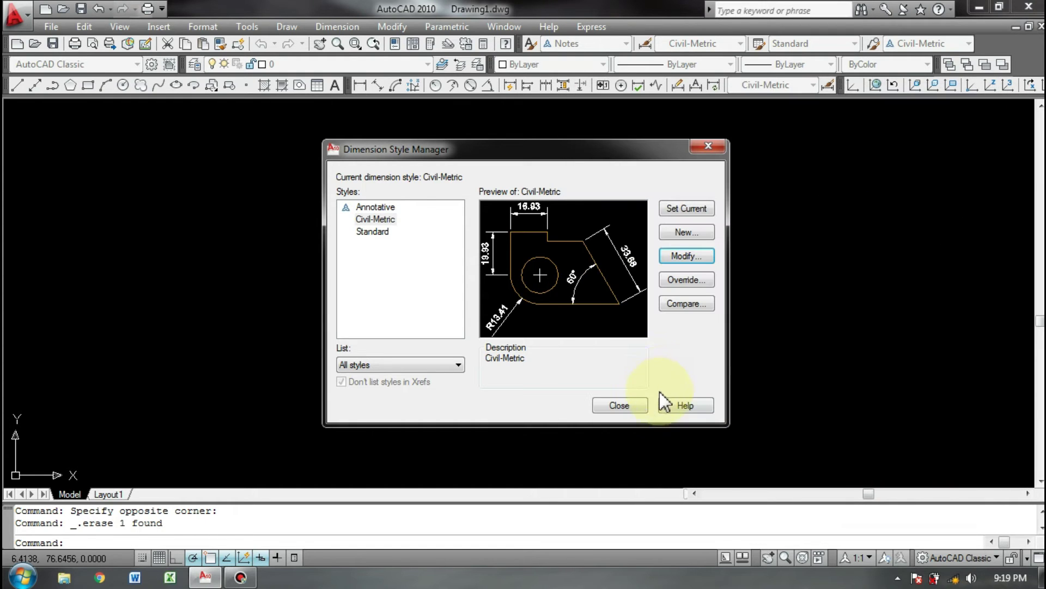
click(622, 407)
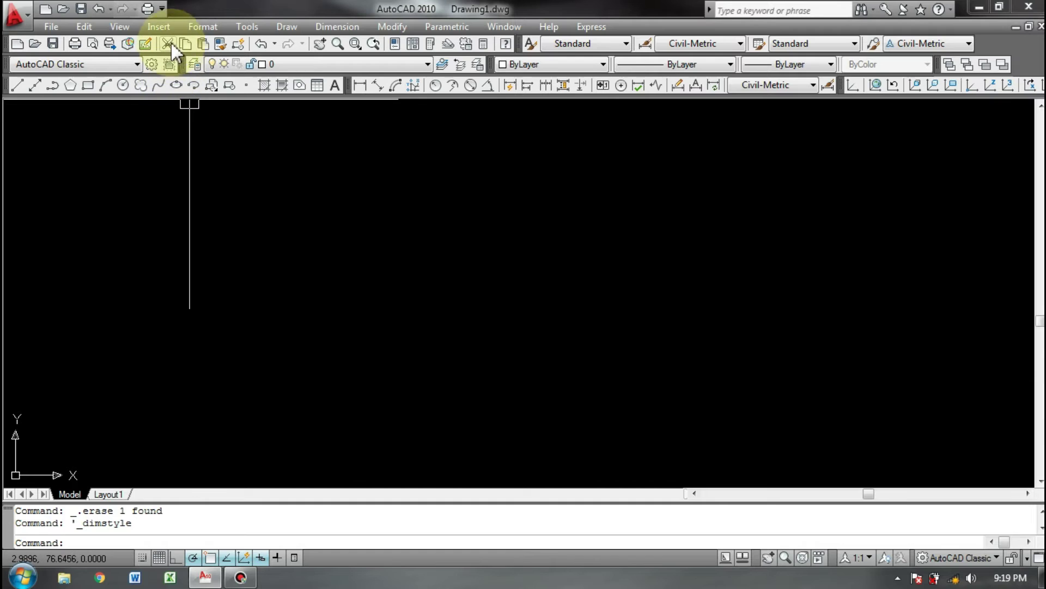
Draw a single horizontal line in the empty drawing area with the Line tool
click(17, 86)
click(234, 266)
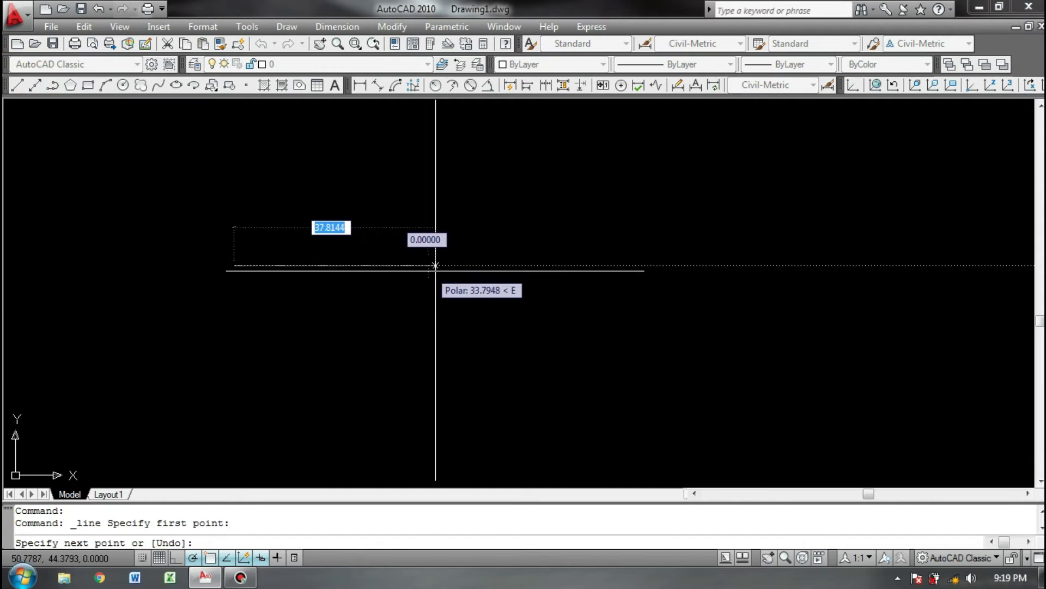
click(457, 265)
key(Return)
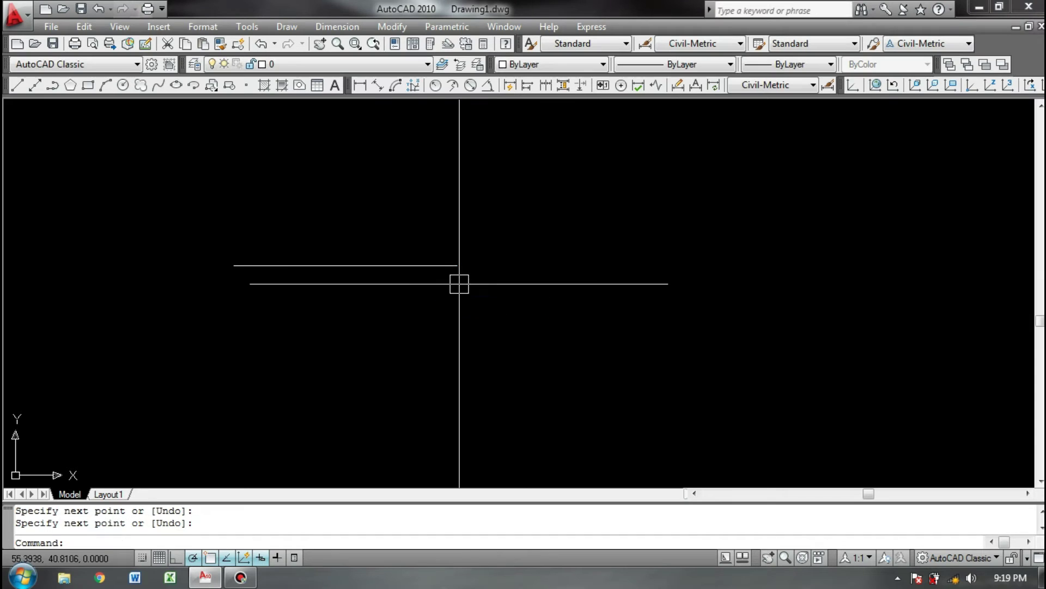
Select the newly drawn horizontal line and erase it
click(529, 249)
click(314, 315)
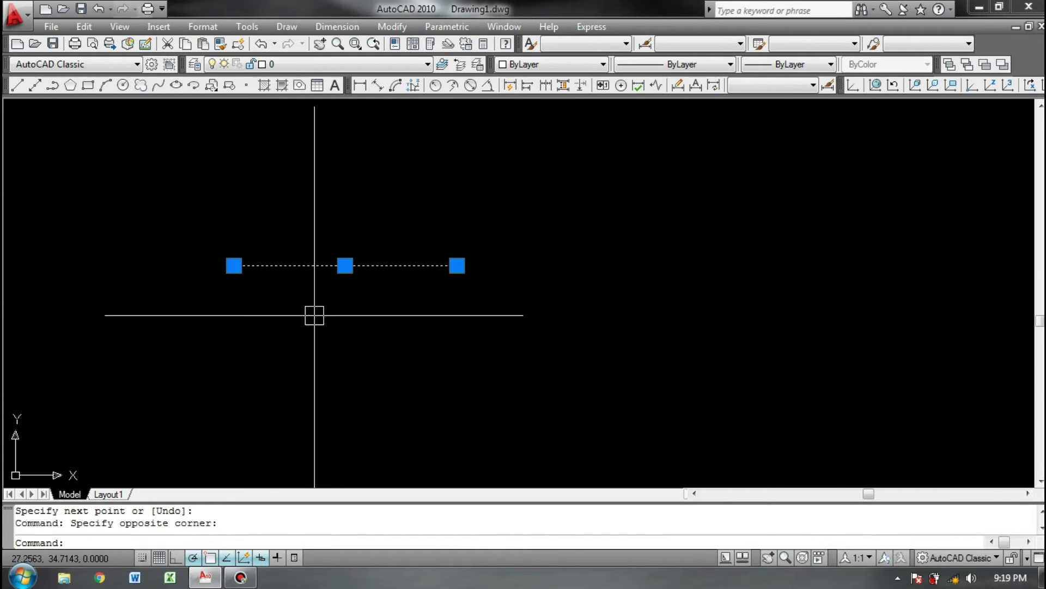
key(Delete)
Draw a single horizontal line across the middle of the empty drawing area using the L command alias
text(L)
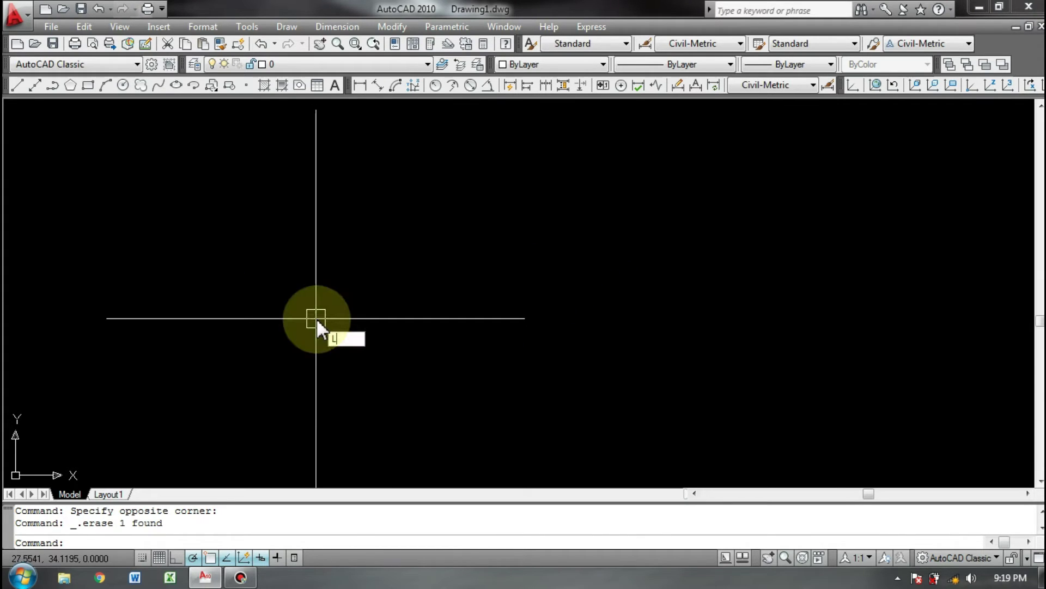
key(Return)
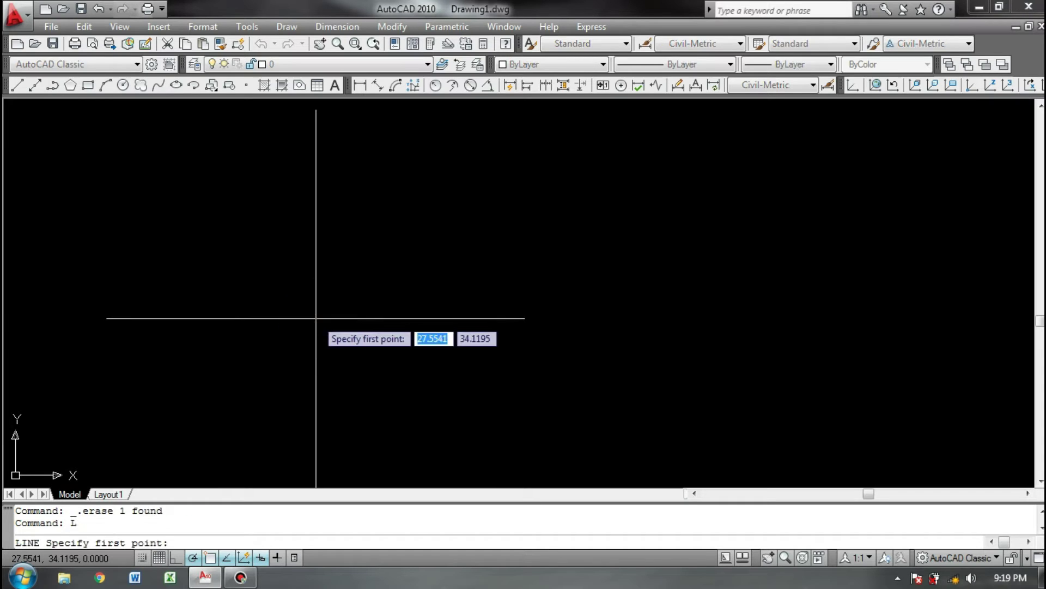
click(254, 300)
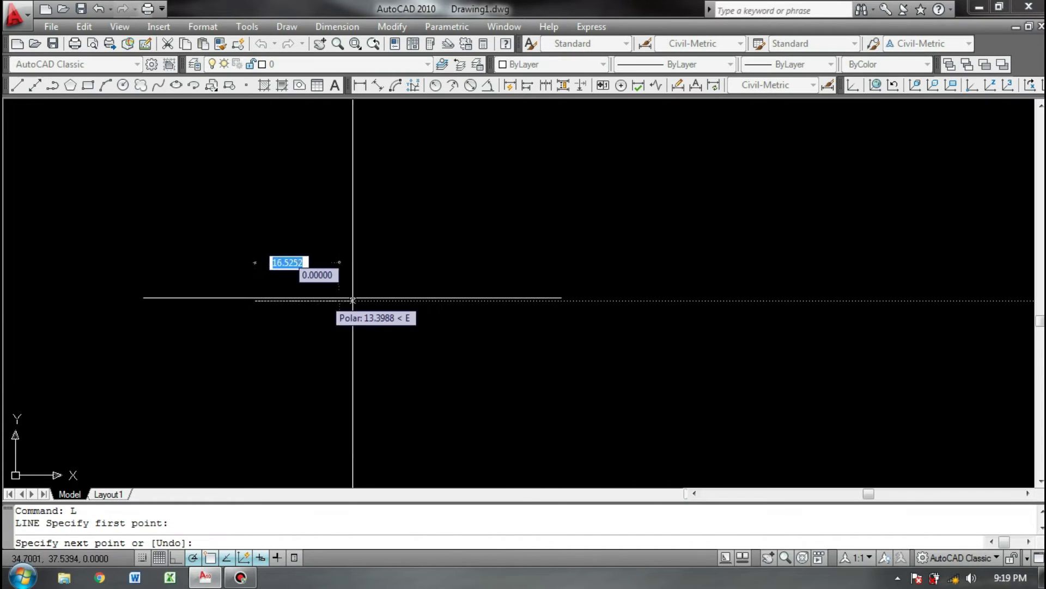
click(558, 300)
key(Return)
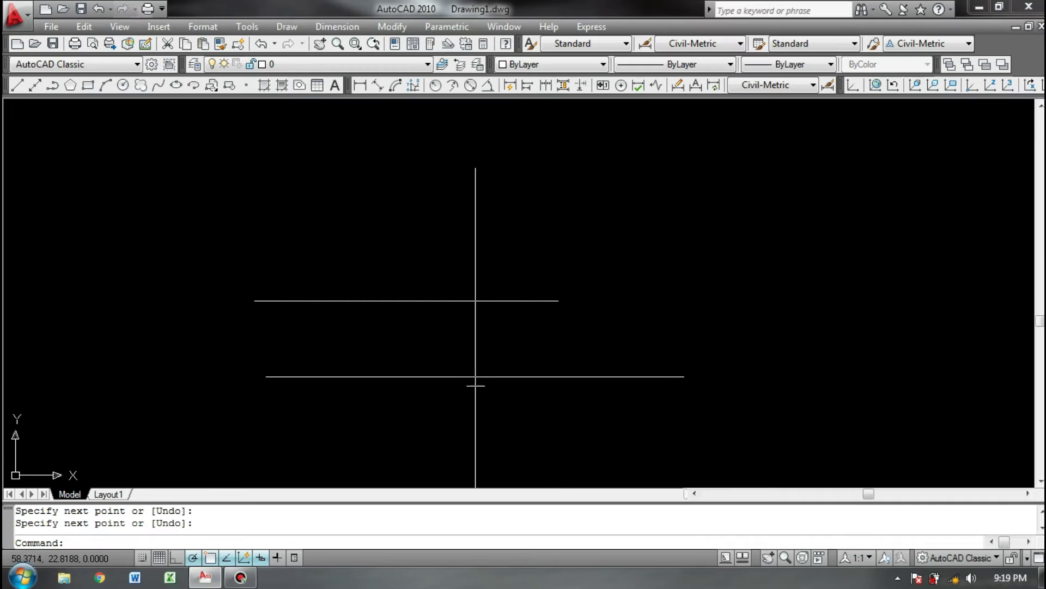
Select the horizontal line with a crossing window and erase it
click(446, 286)
click(420, 320)
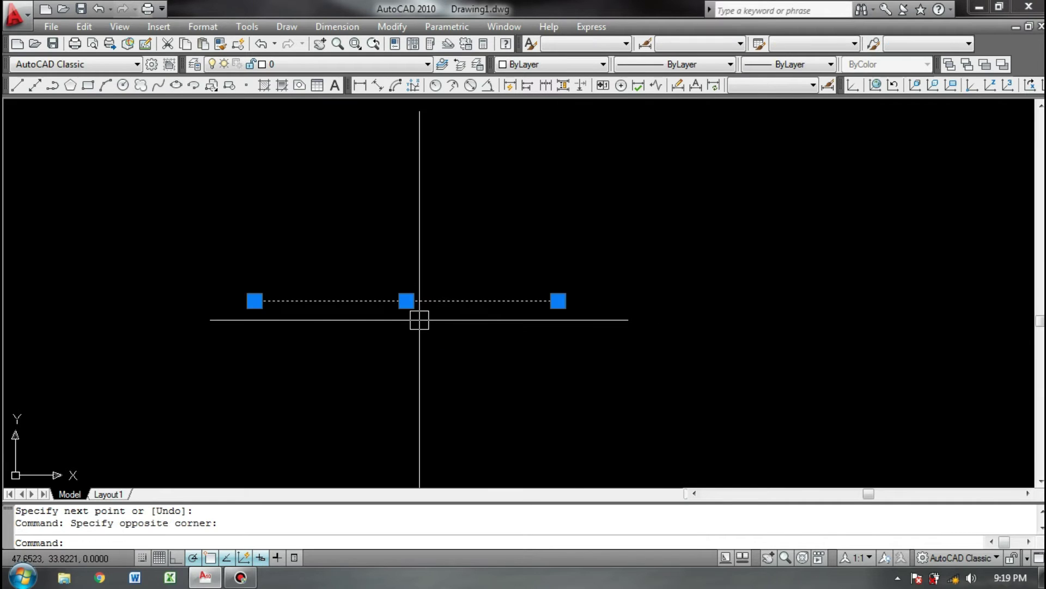
key(Delete)
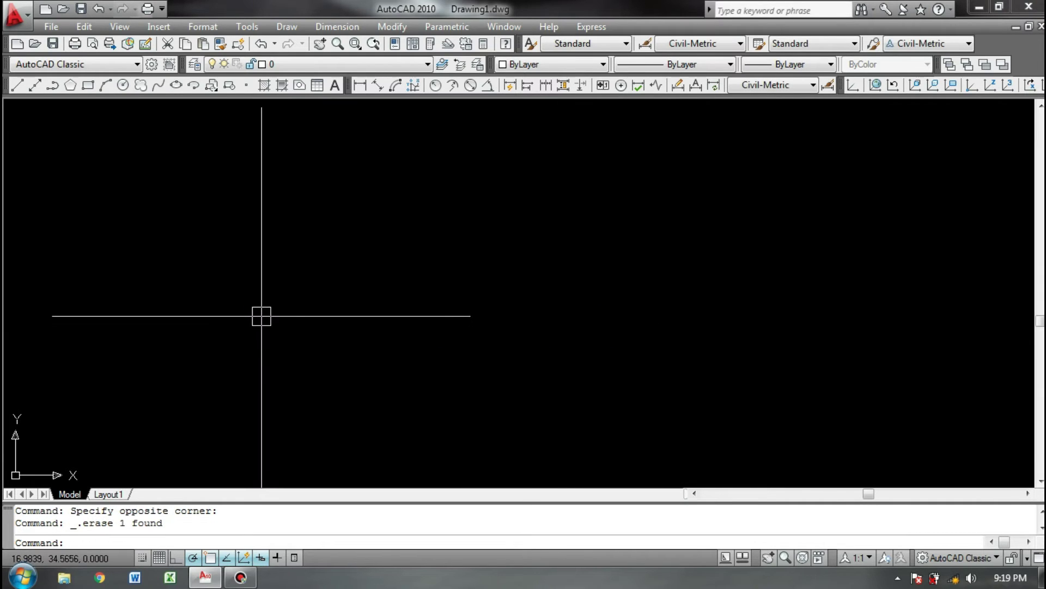
Draw another single horizontal line in the emptied drawing area with the L alias
text(L)
key(Return)
click(206, 282)
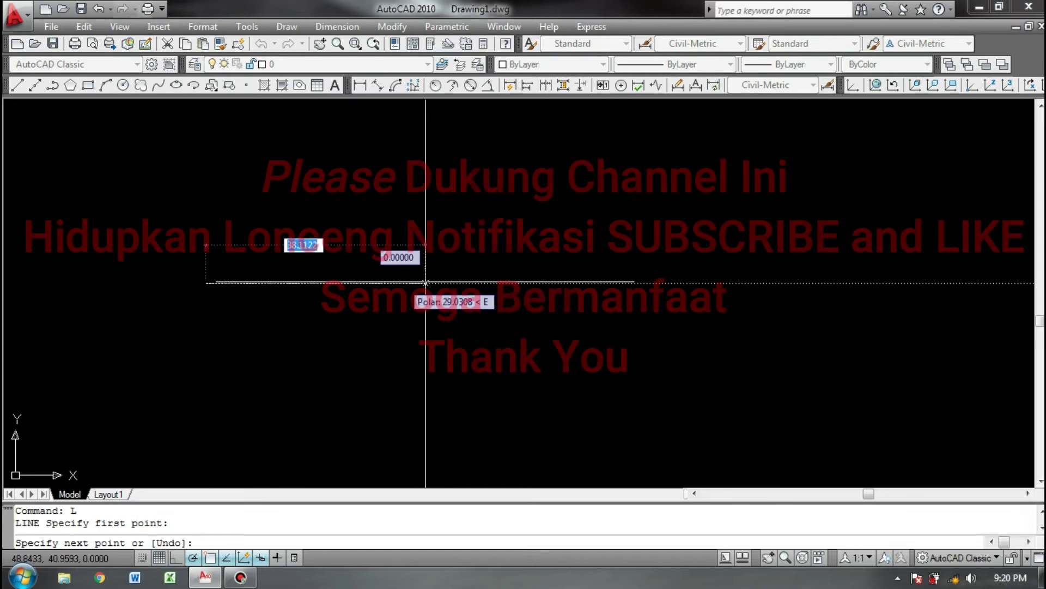
click(477, 282)
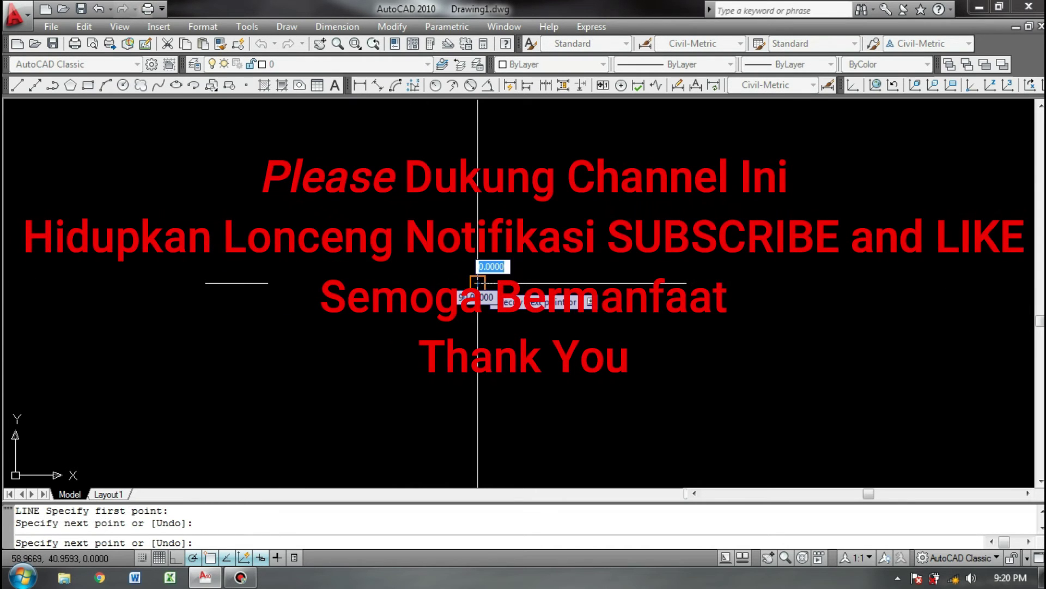
key(Return)
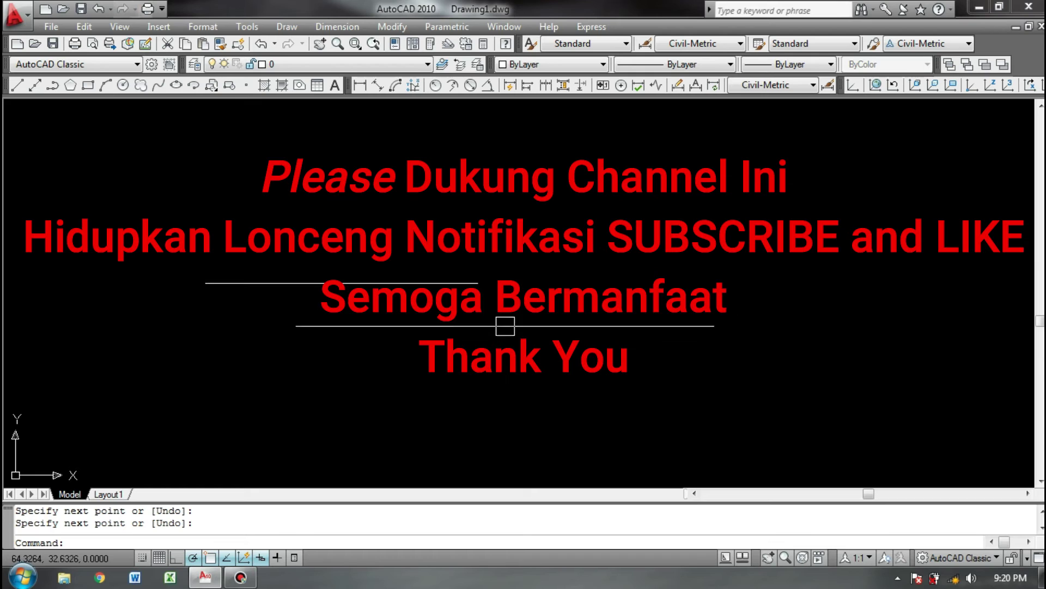
Select the new horizontal line and remove it with the Erase command
click(483, 272)
click(460, 317)
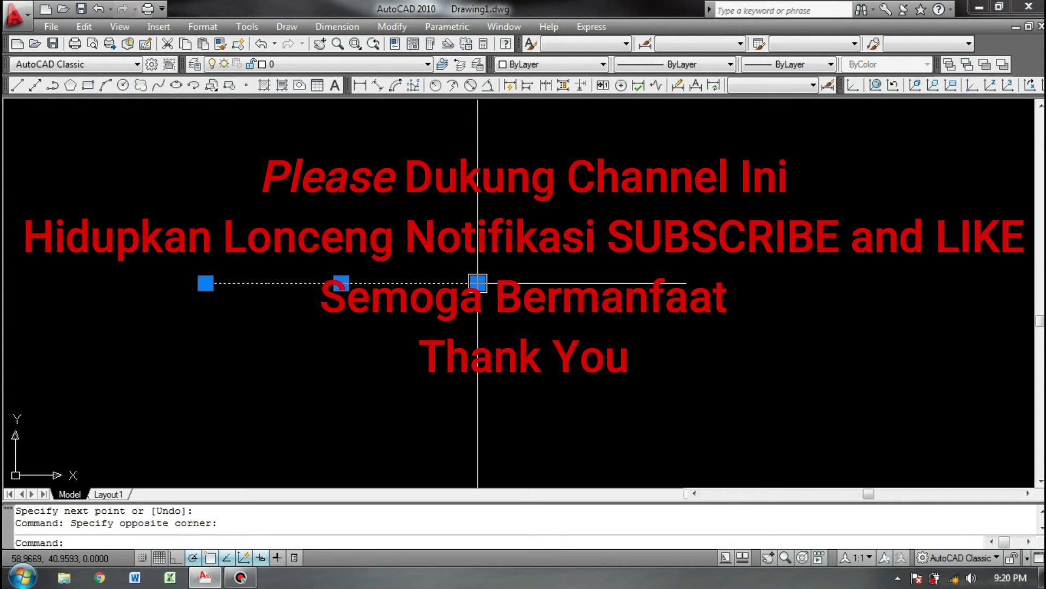
right_click(438, 297)
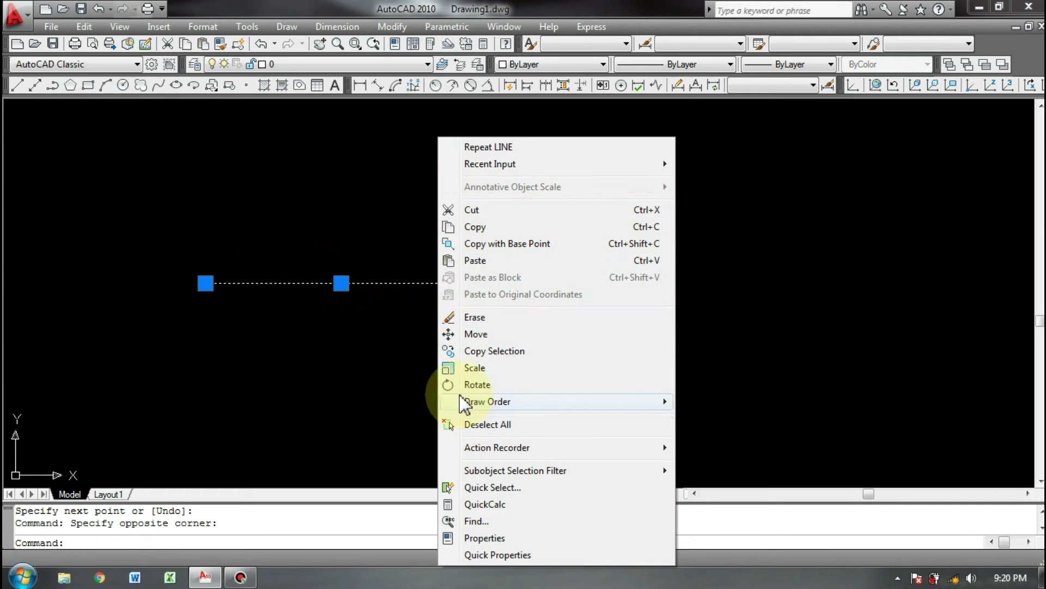
click(459, 318)
Draw a short horizontal line near the center of the drawing area with the L alias
text(L)
key(Return)
click(391, 308)
click(546, 307)
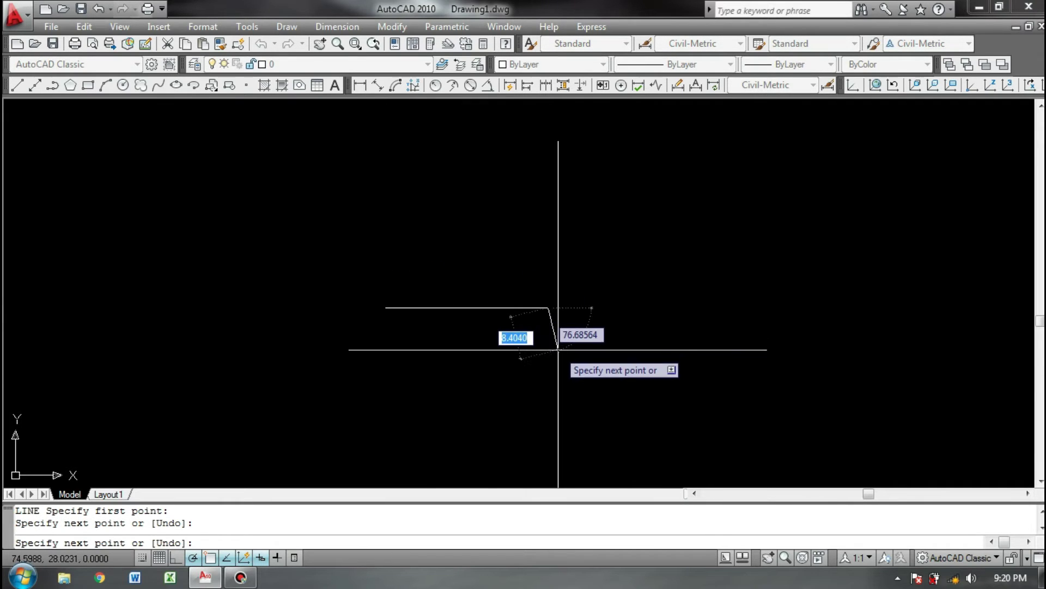
key(Return)
Select the short horizontal line and erase it from the drawing
click(539, 339)
click(466, 287)
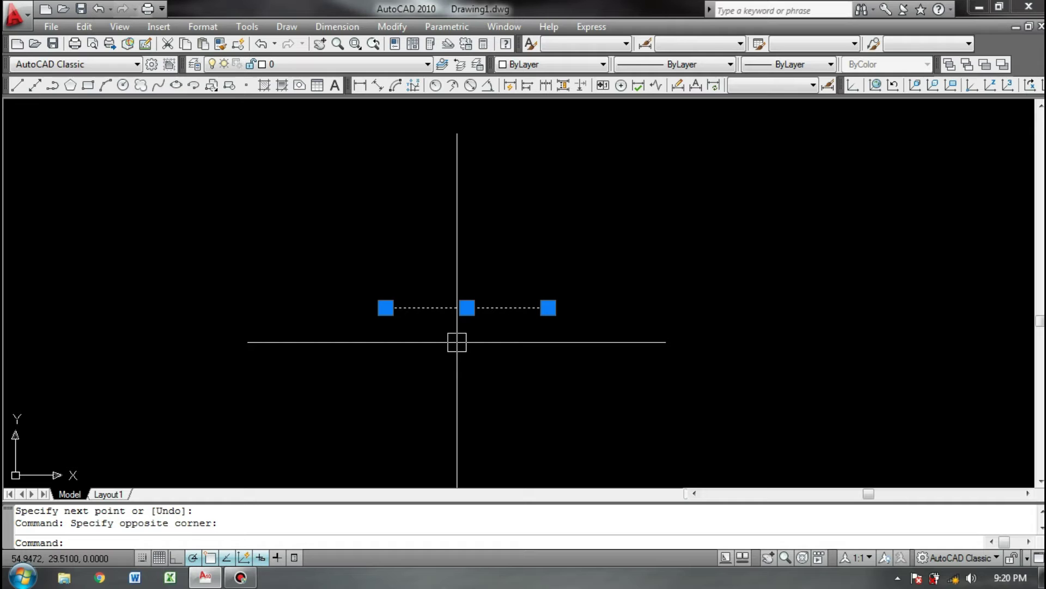
key(Delete)
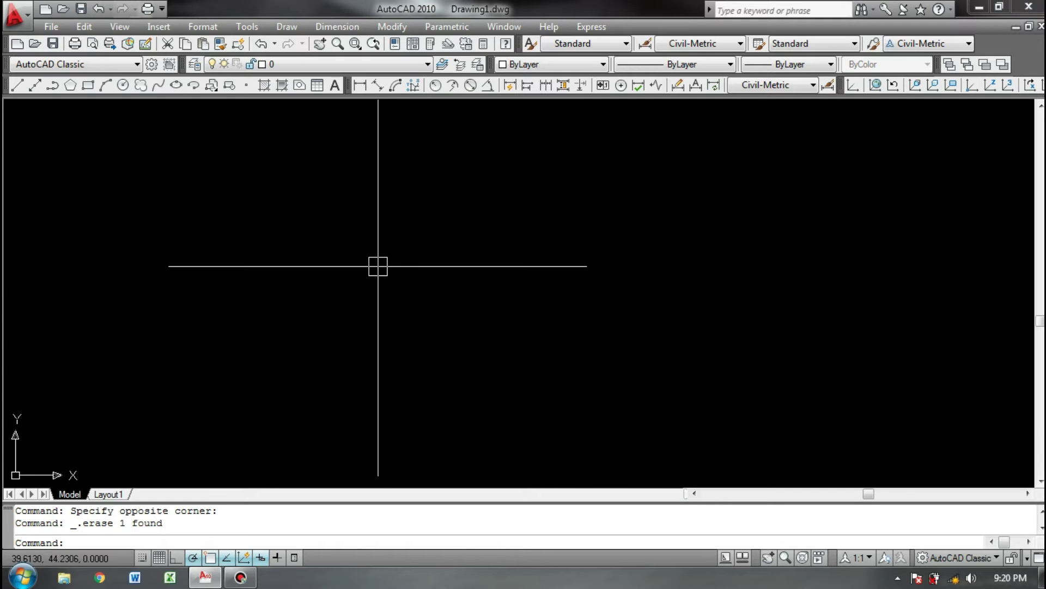
Draw a horizontal line near the center of the drawing area with the Line command
key(Return)
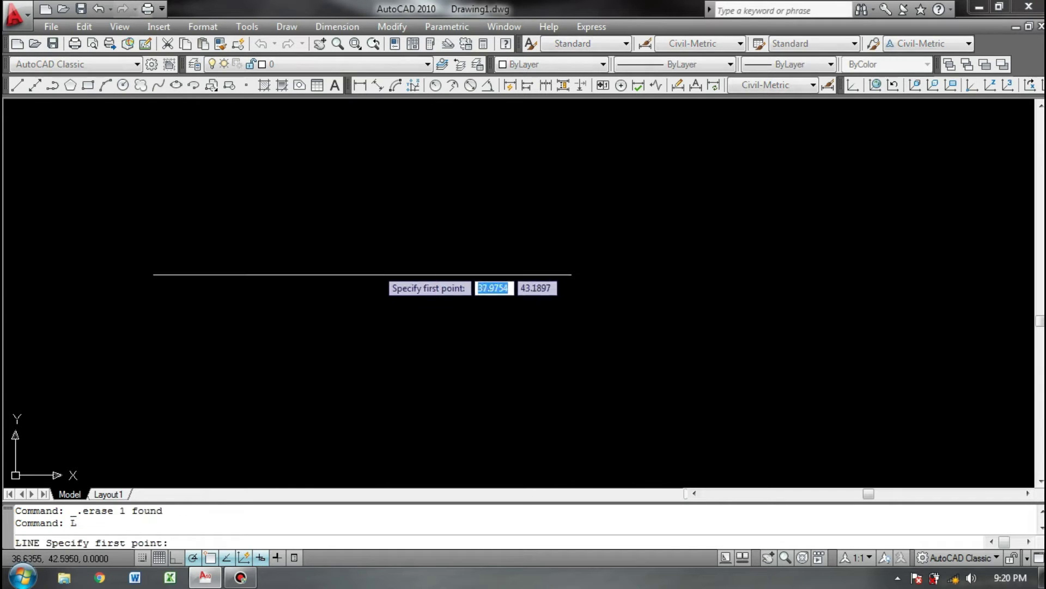
click(285, 287)
click(501, 287)
key(Return)
Repeat the Line command and draw a vertical line that crosses the horizontal line
key(Return)
click(370, 336)
click(371, 197)
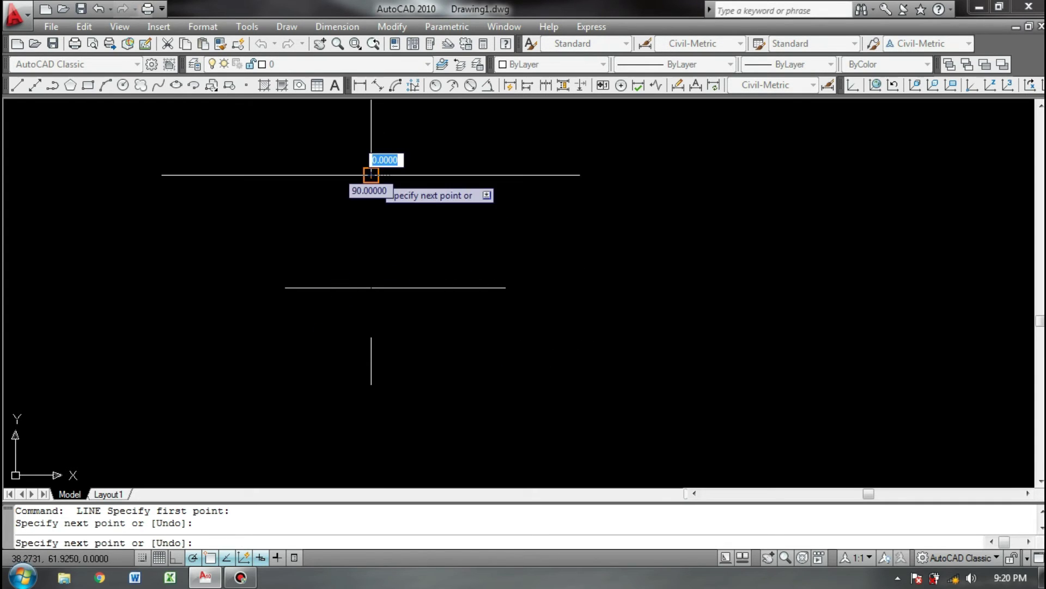
key(Return)
Draw a line about 21.4 units long from the intersection of the two lines toward the upper right, using the angle override <45
scroll(412, 256, down, 2)
mouse_move(414, 257)
middle_down()
mouse_move(409, 297)
mouse_move(371, 297)
middle_up()
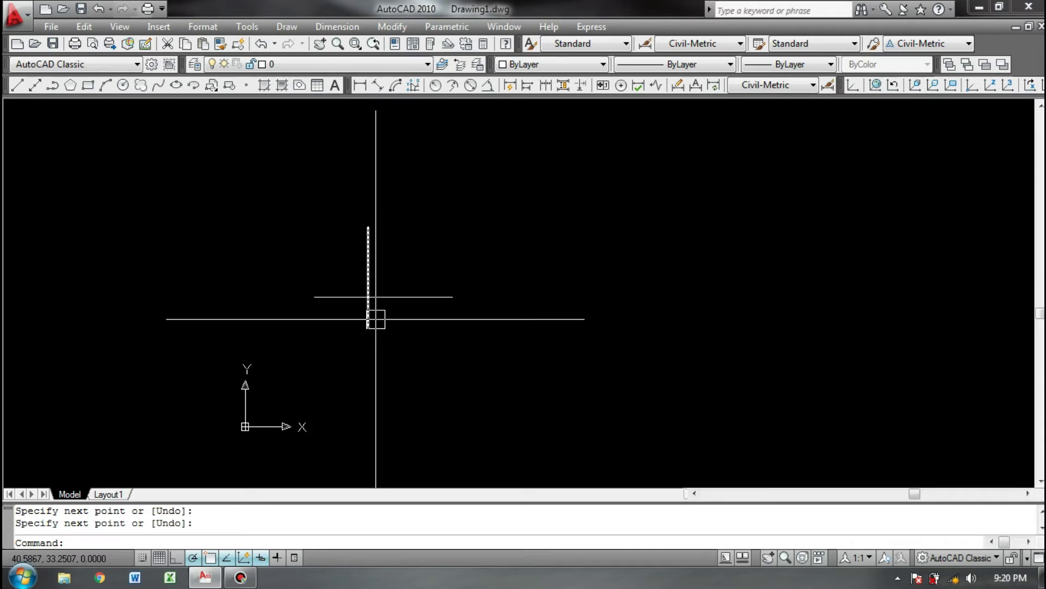
mouse_move(382, 313)
middle_down()
mouse_move(372, 313)
mouse_move(387, 308)
middle_up()
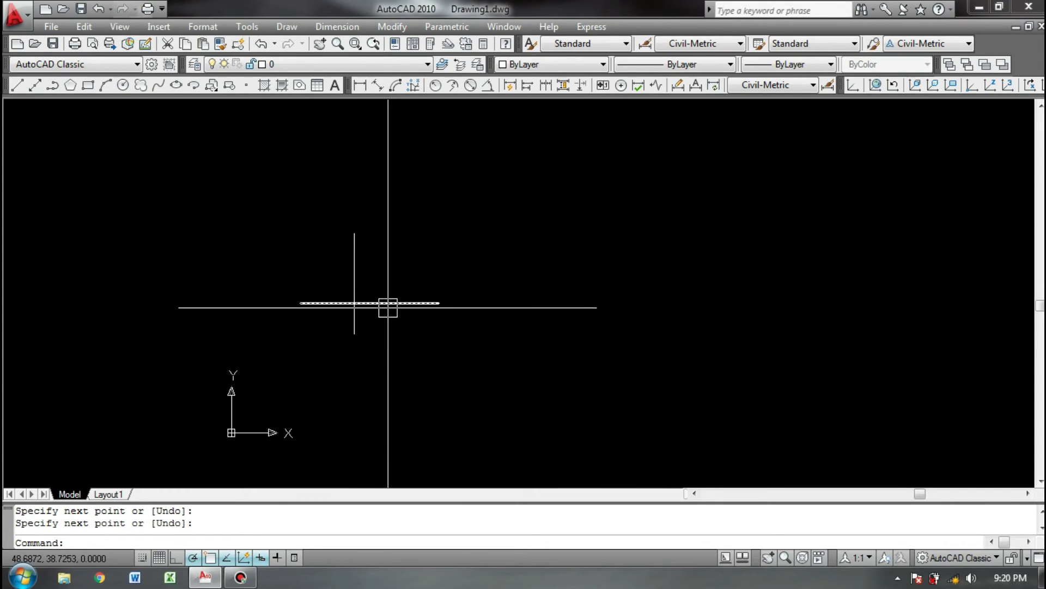
text(l)
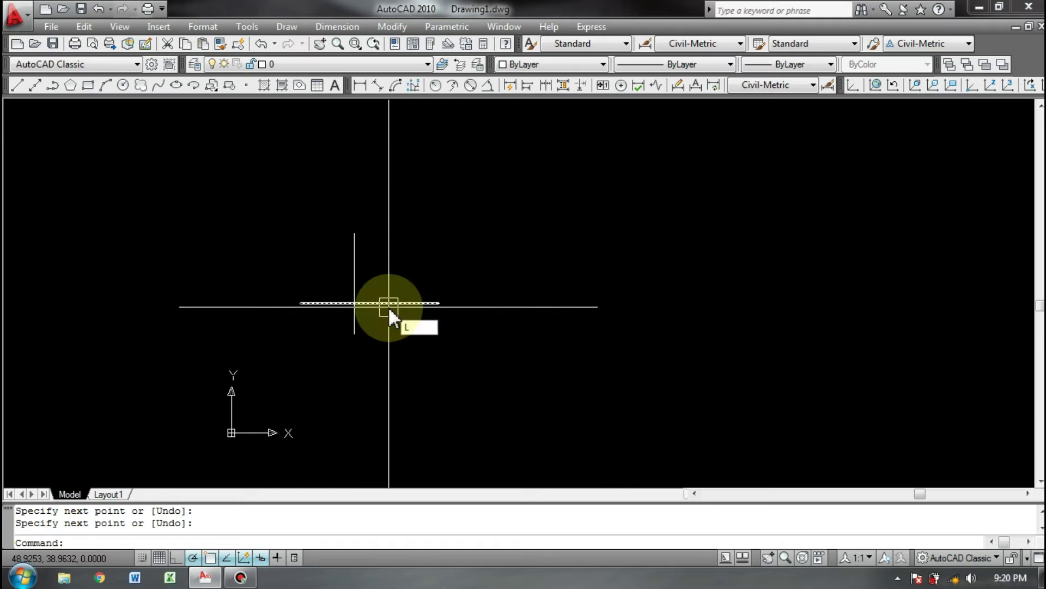
key(Return)
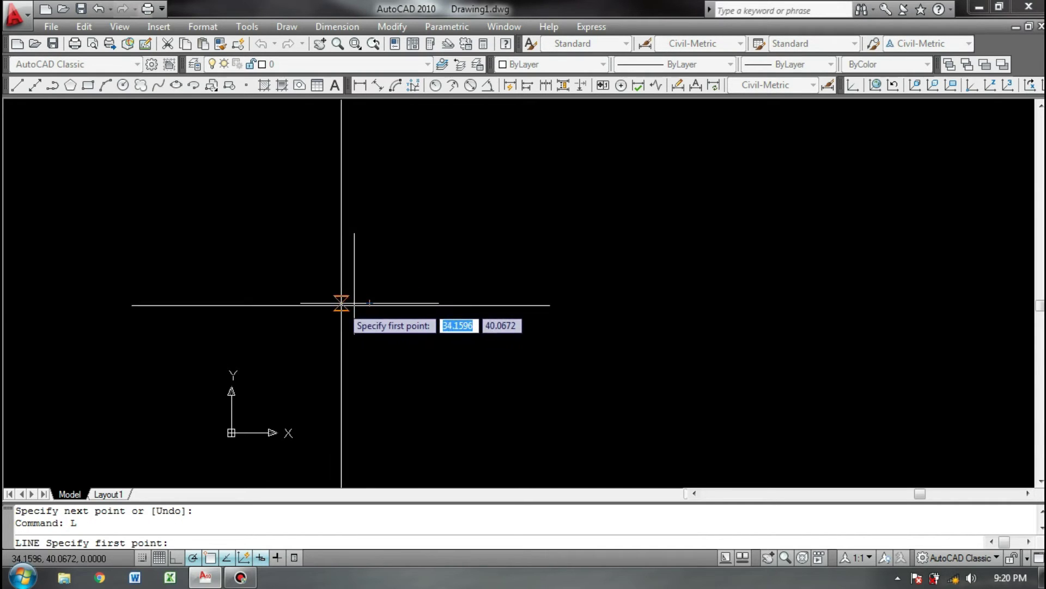
scroll(341, 304, up, 3)
click(352, 293)
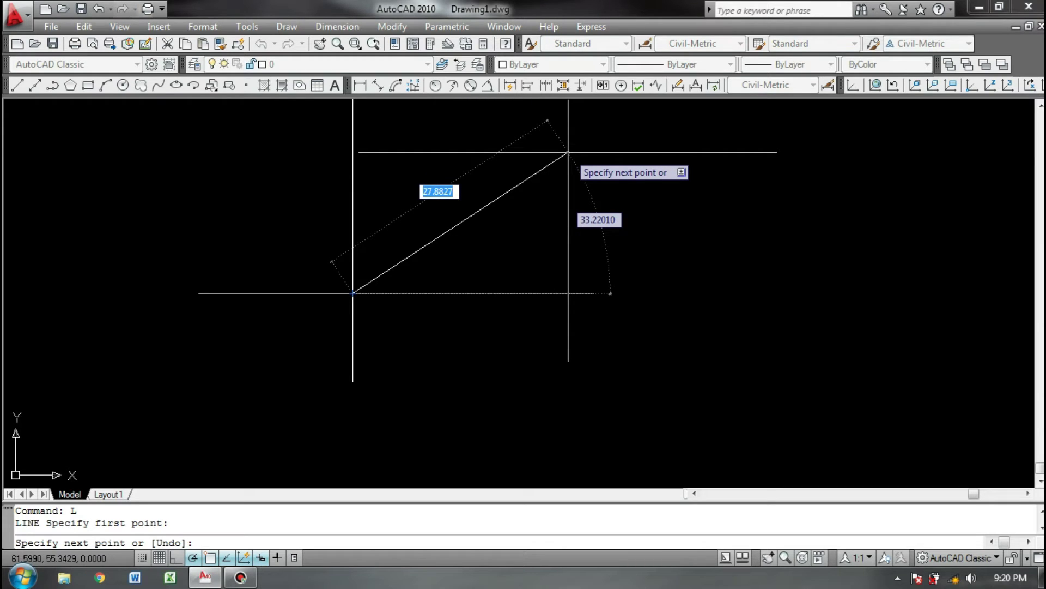
key(F8)
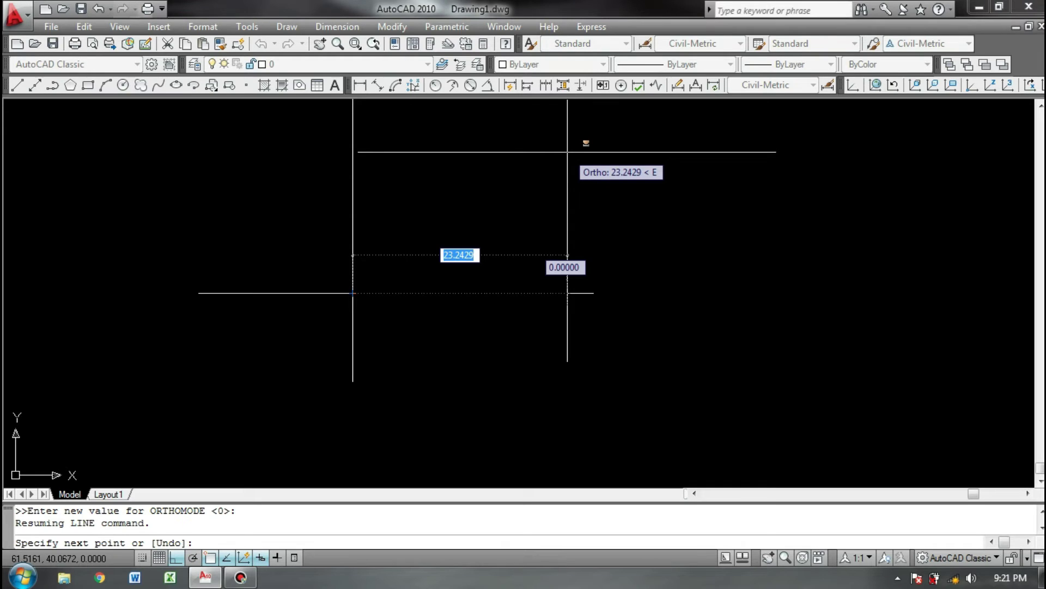
text(<)
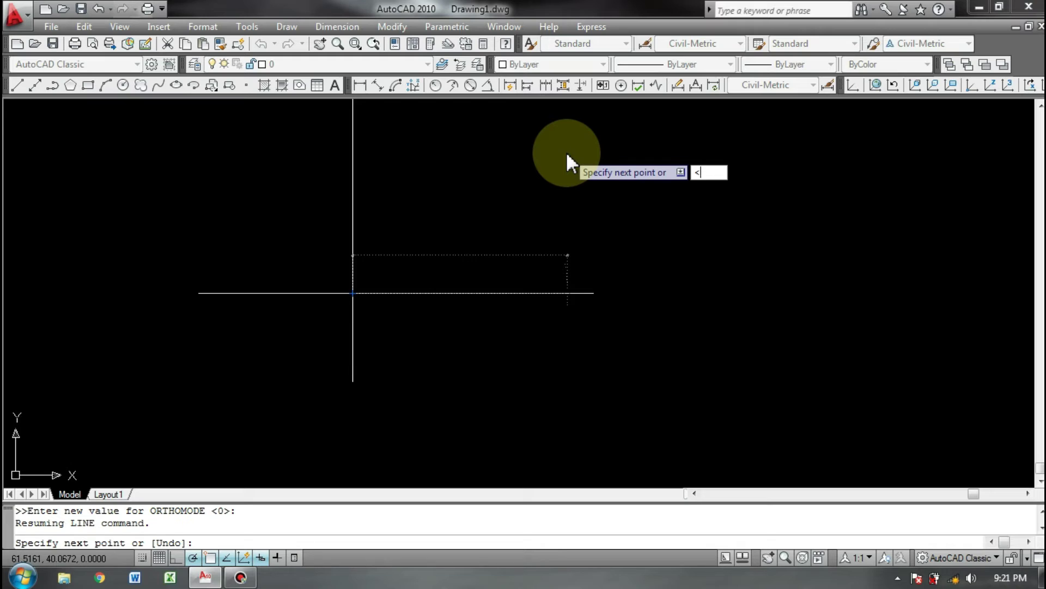
text(45)
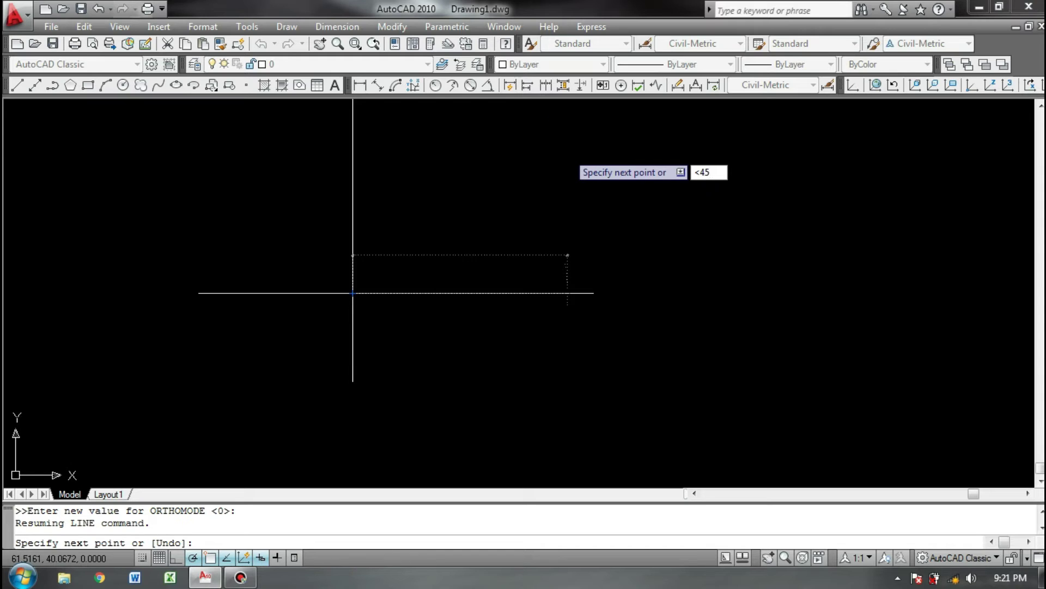
key(Return)
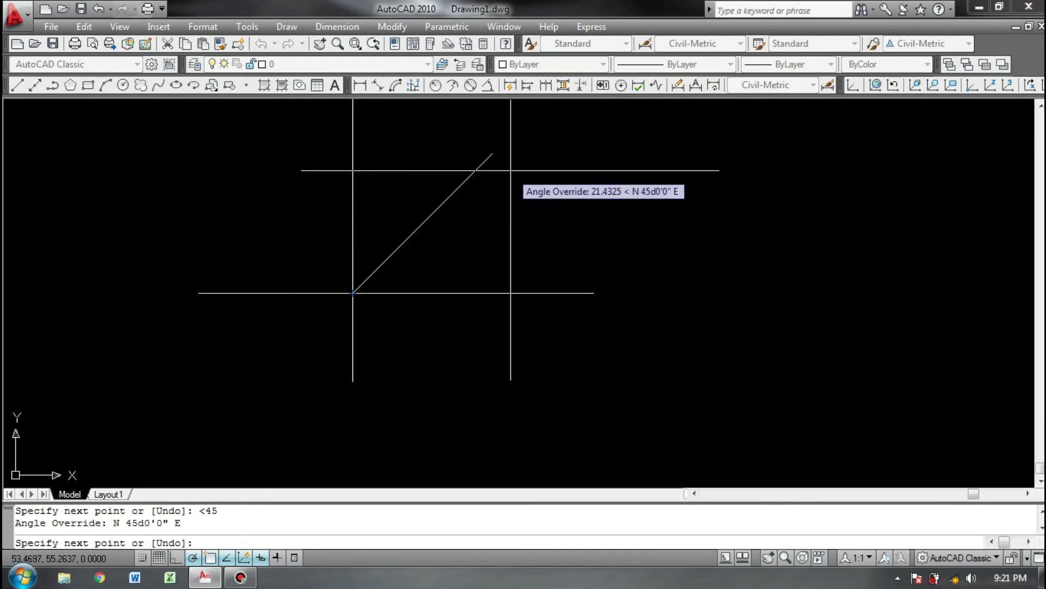
click(493, 154)
key(Return)
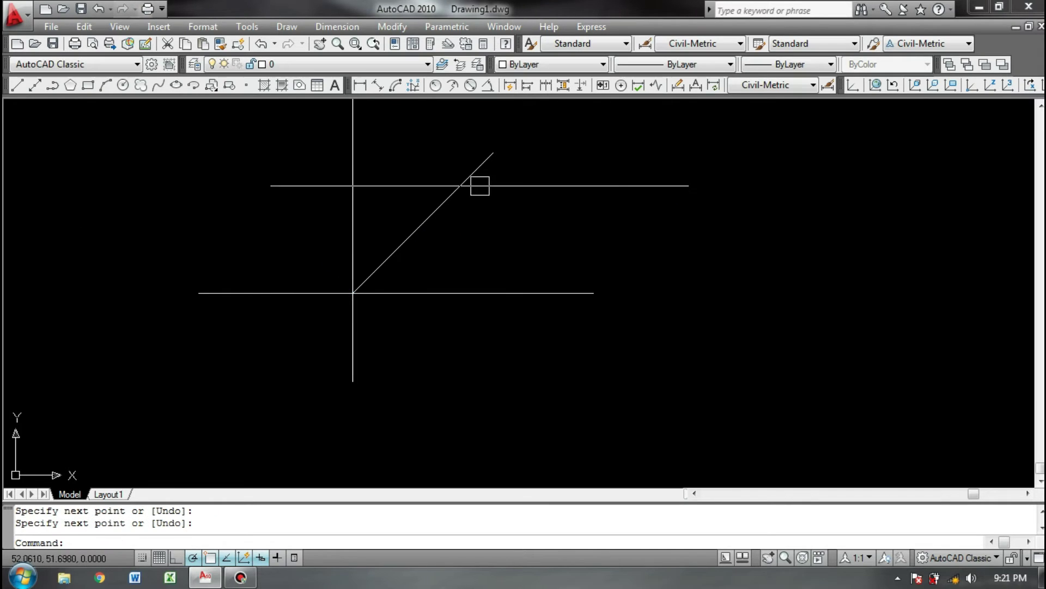
Add an angular dimension between the diagonal line and the horizontal line, placing its arc beyond the ends of both lines
scroll(456, 201, down, 8)
mouse_move(454, 201)
middle_down()
mouse_move(454, 272)
mouse_move(477, 259)
middle_up()
scroll(455, 271, up, 6)
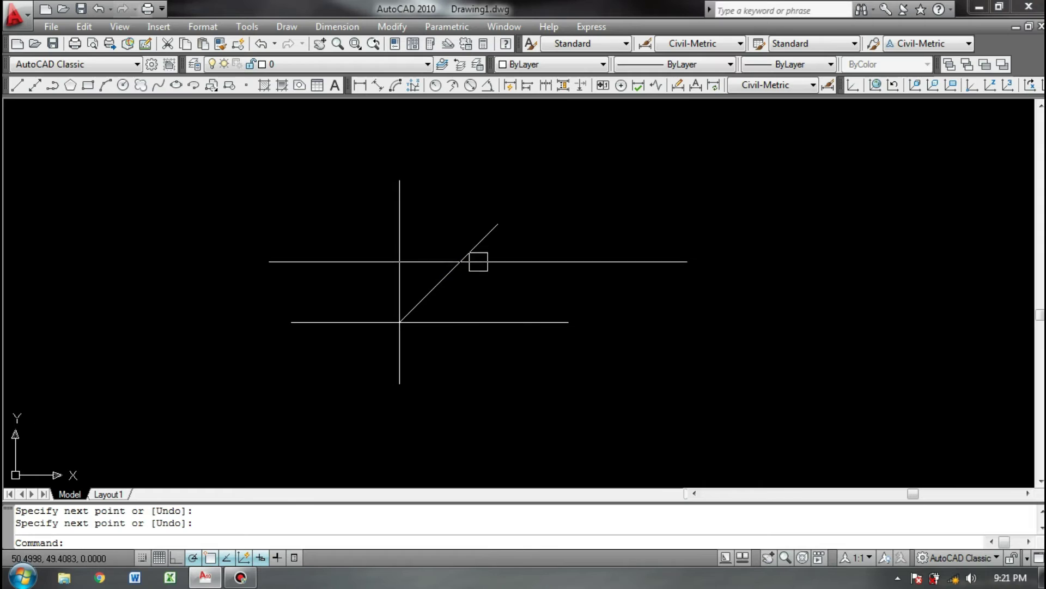
scroll(479, 250, up, 2)
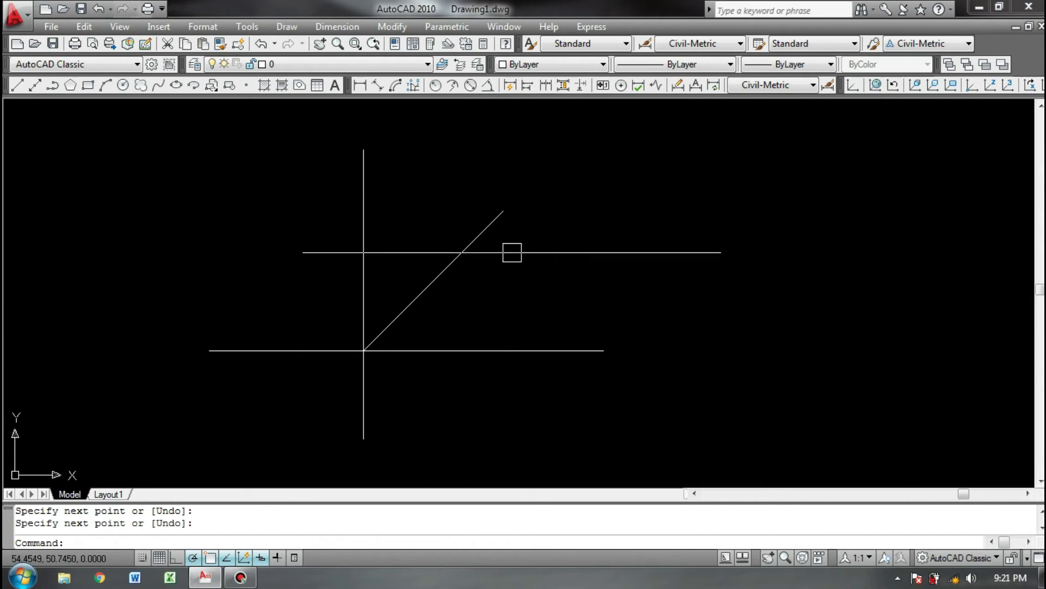
click(488, 86)
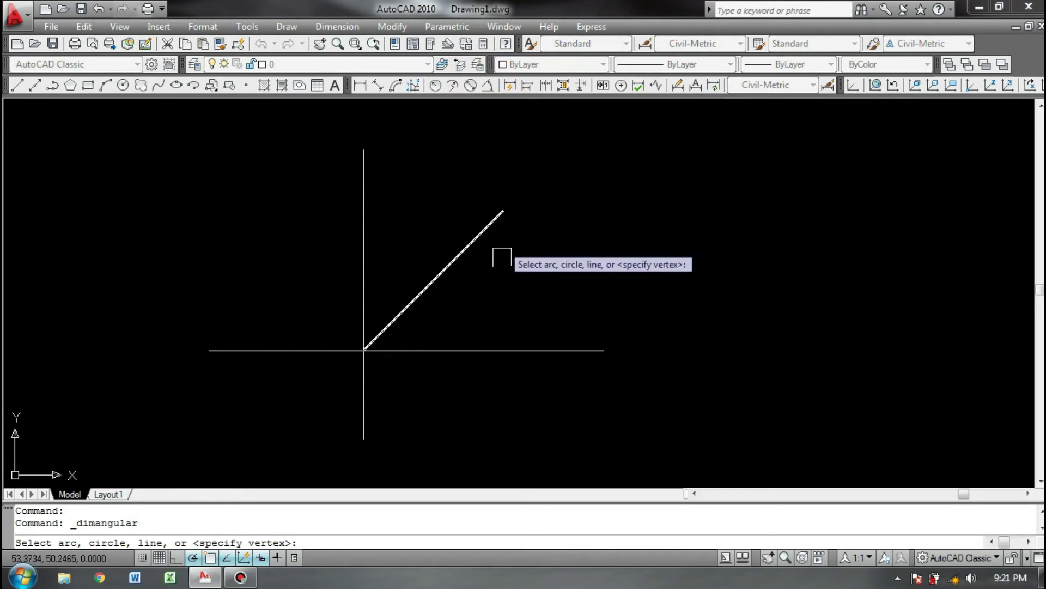
click(456, 266)
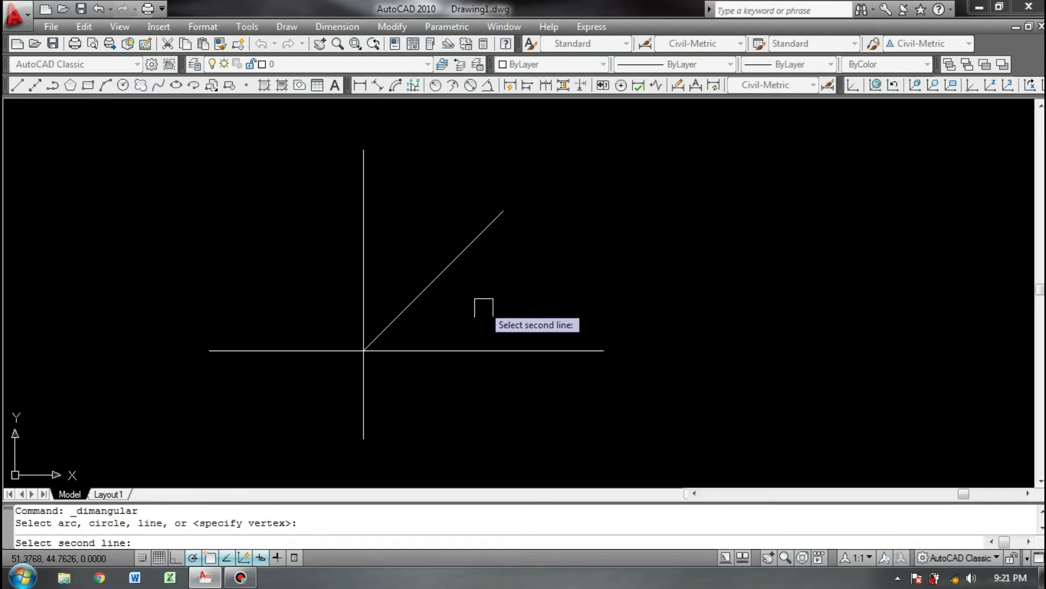
click(487, 348)
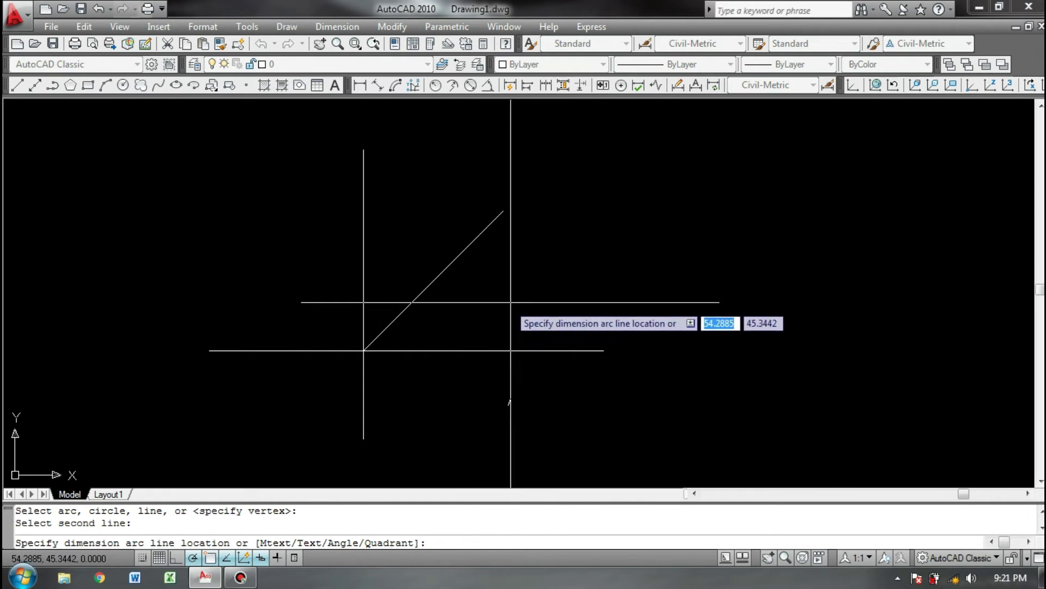
click(646, 224)
Repeat the Angular dimension between the diagonal line and the upper part of the vertical line, placing its arc close to the intersection
scroll(561, 285, down, 4)
scroll(526, 289, up, 3)
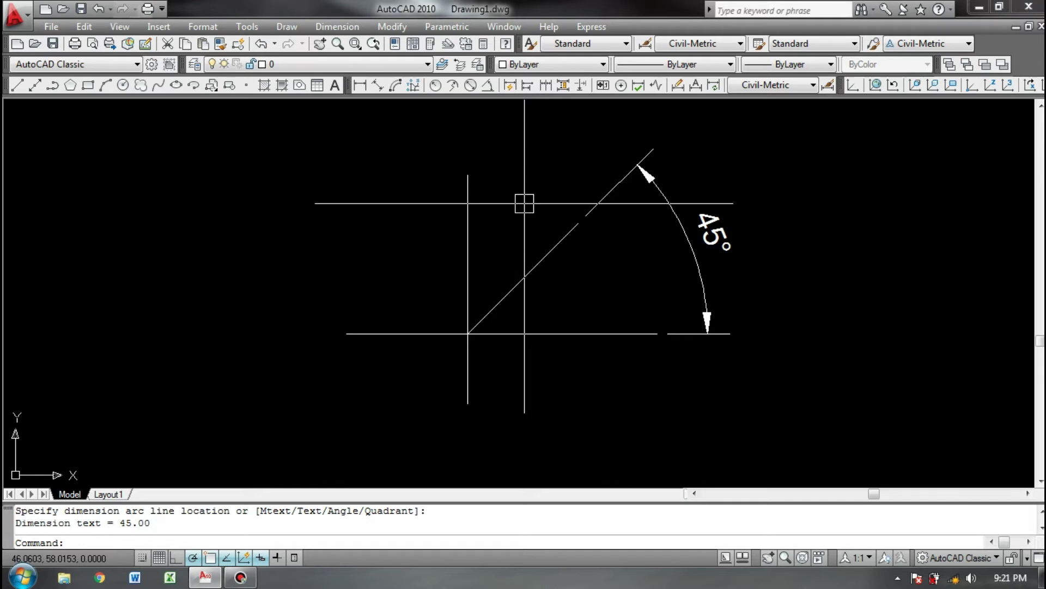
key(Return)
click(541, 256)
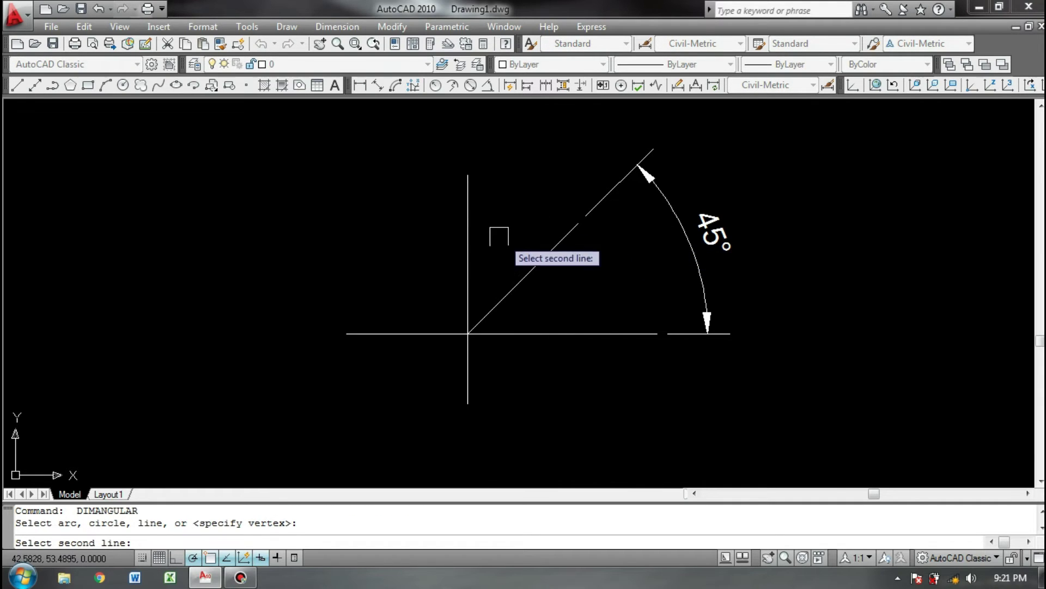
click(469, 229)
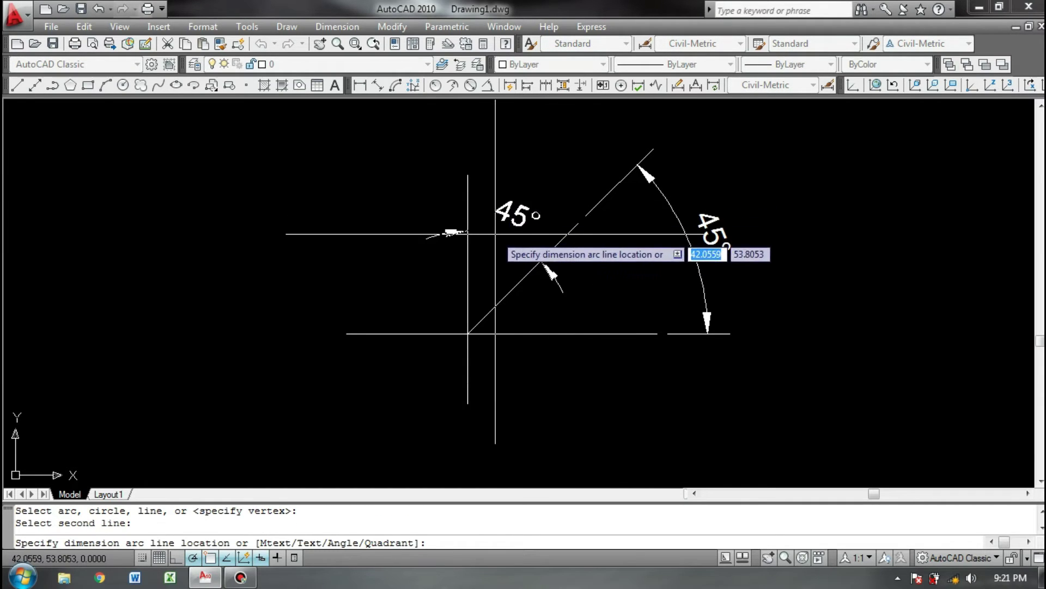
click(519, 244)
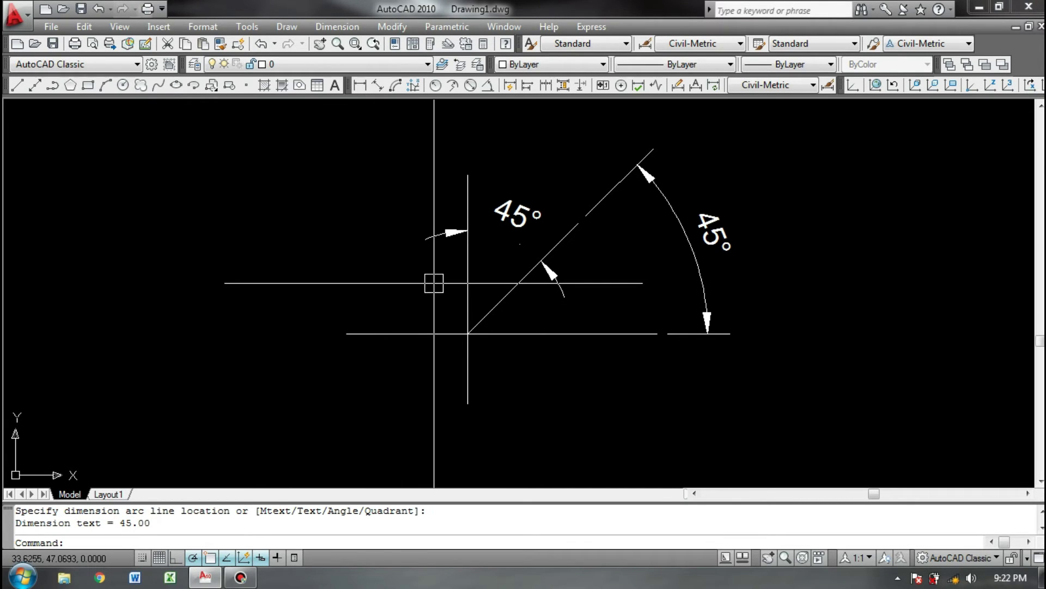
Repeat the Angular dimension between the left part of the horizontal line and the upper part of the vertical line, placing its arc in that quadrant
key(Return)
click(392, 334)
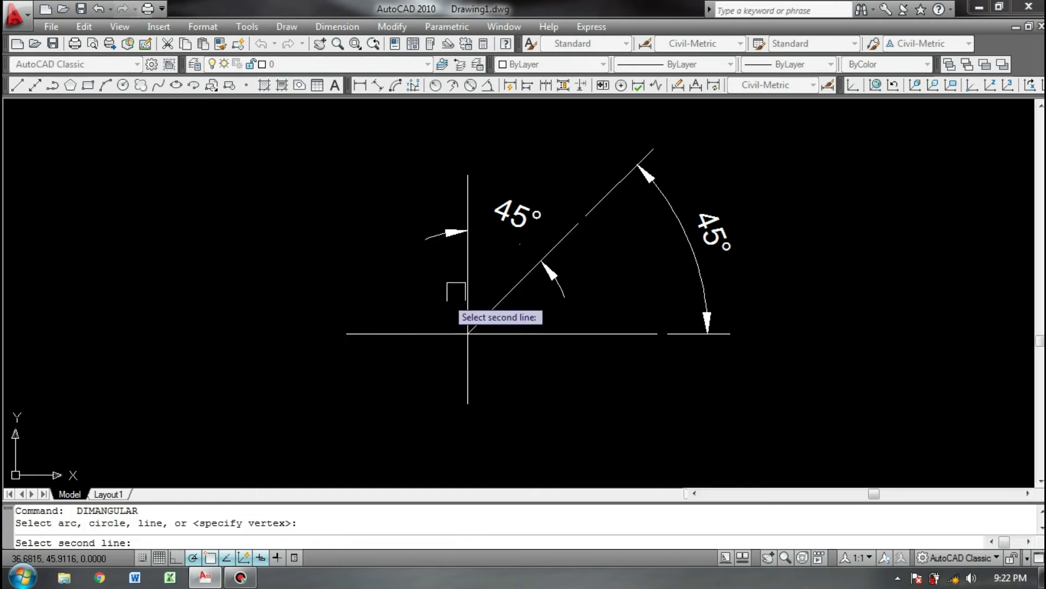
click(468, 286)
click(417, 295)
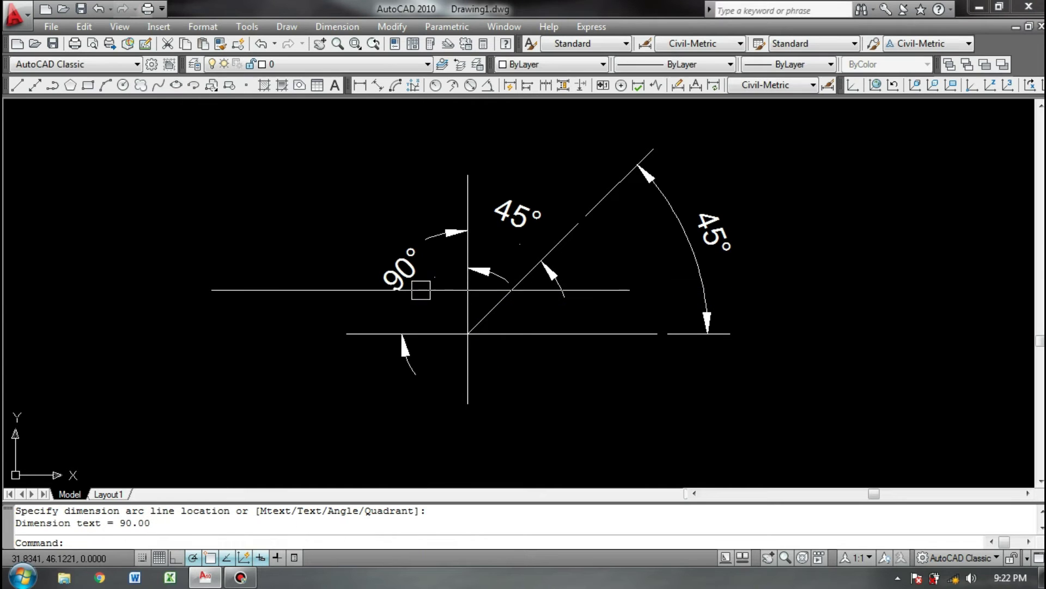
Add an angular dimension between the lower part of the vertical line and the right part of the horizontal line, placing its arc below the intersection
middle_drag(477, 316, 469, 269)
key(Return)
click(459, 330)
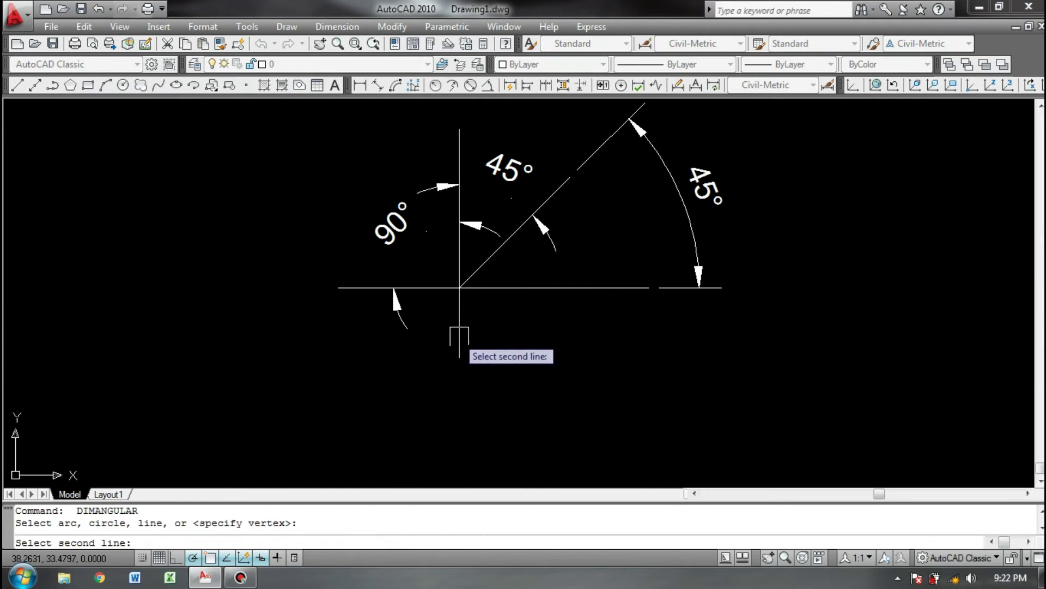
click(551, 287)
click(490, 327)
key(Return)
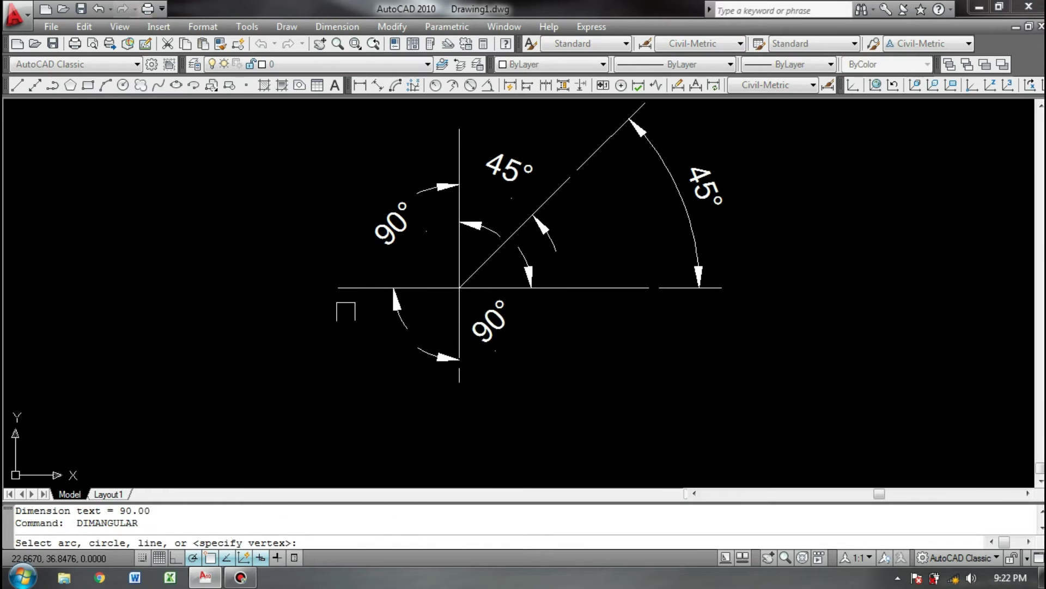
click(357, 289)
click(442, 355)
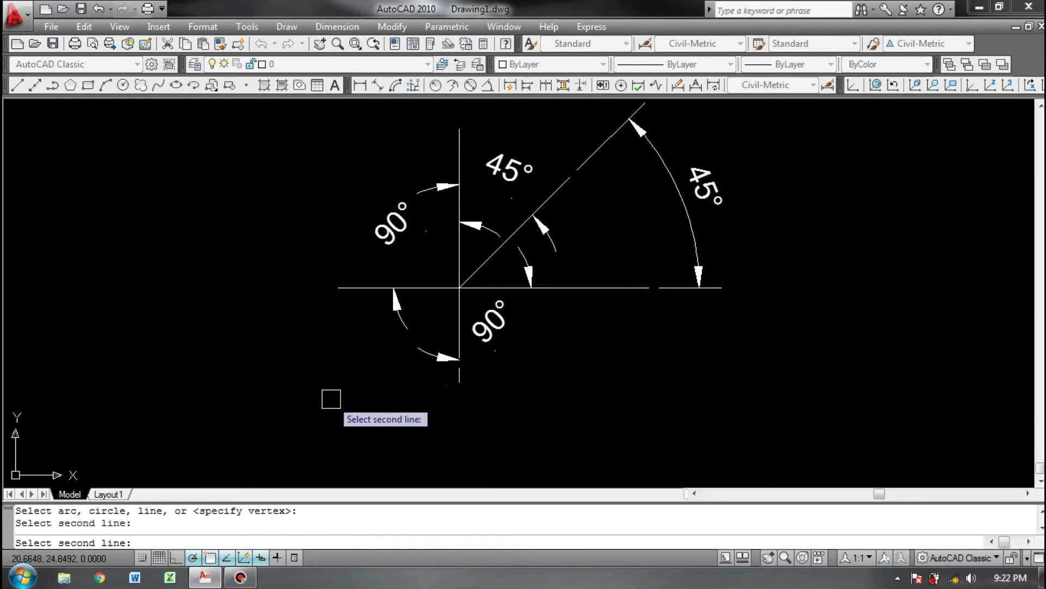
click(361, 306)
key(Escape)
Erase all the practice lines and angular dimensions from the drawing
scroll(514, 285, down, 6)
scroll(520, 302, up, 4)
click(704, 204)
click(350, 390)
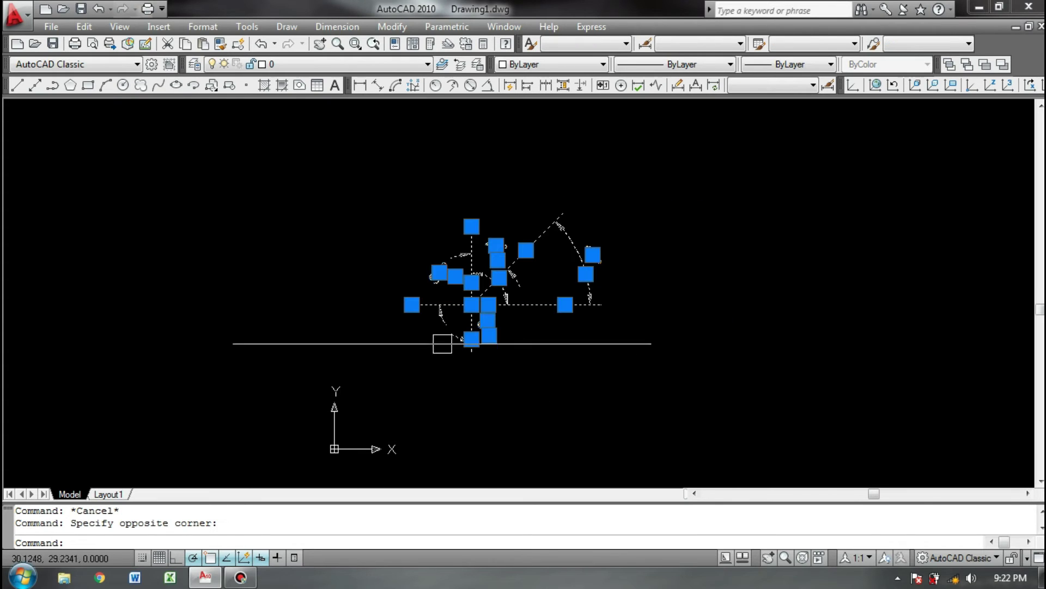
key(Delete)
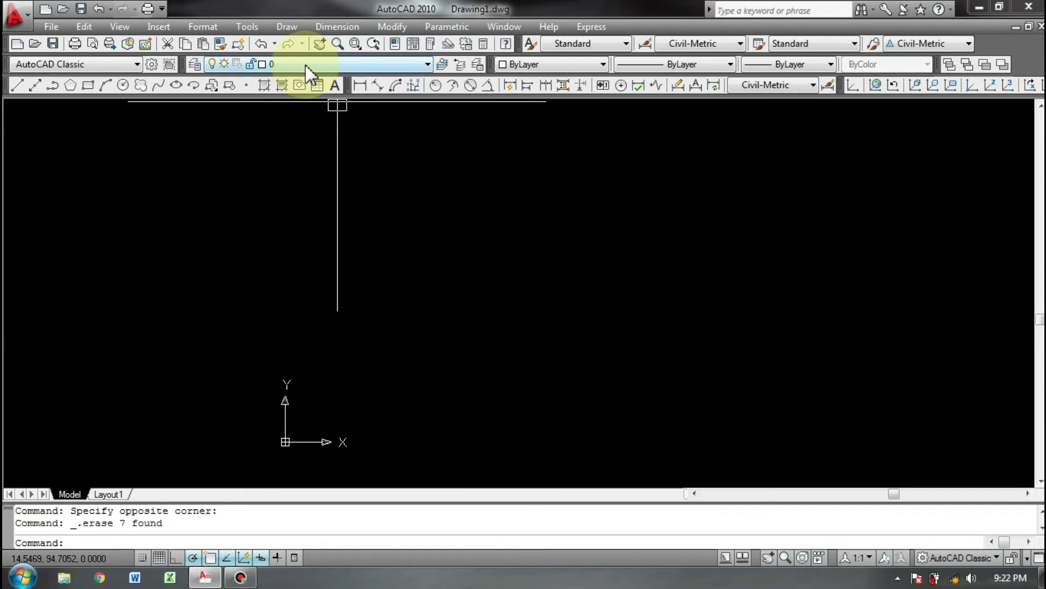
click(351, 26)
click(299, 26)
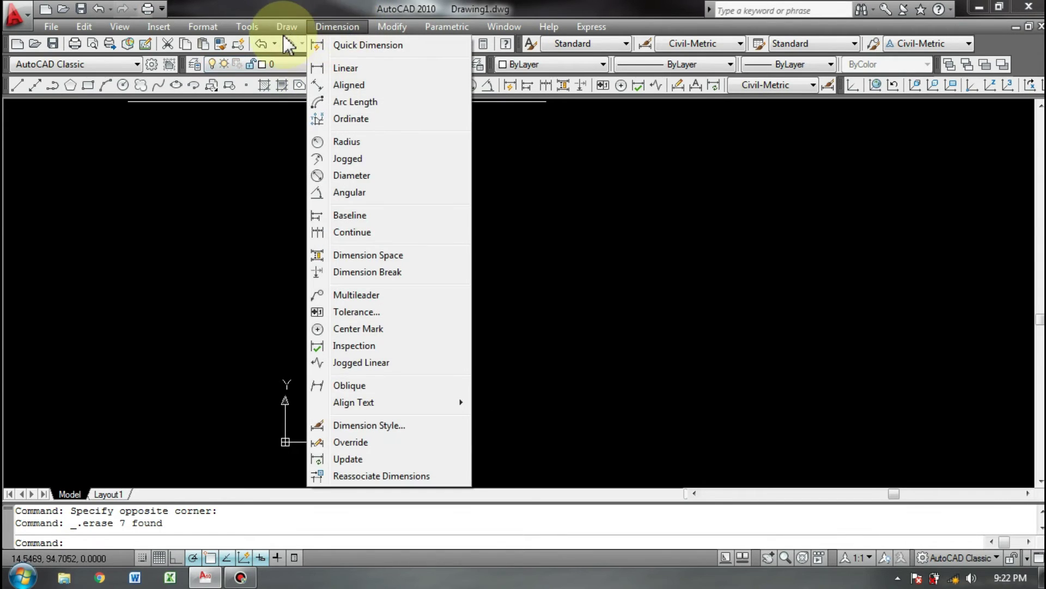
click(247, 26)
click(199, 26)
click(158, 26)
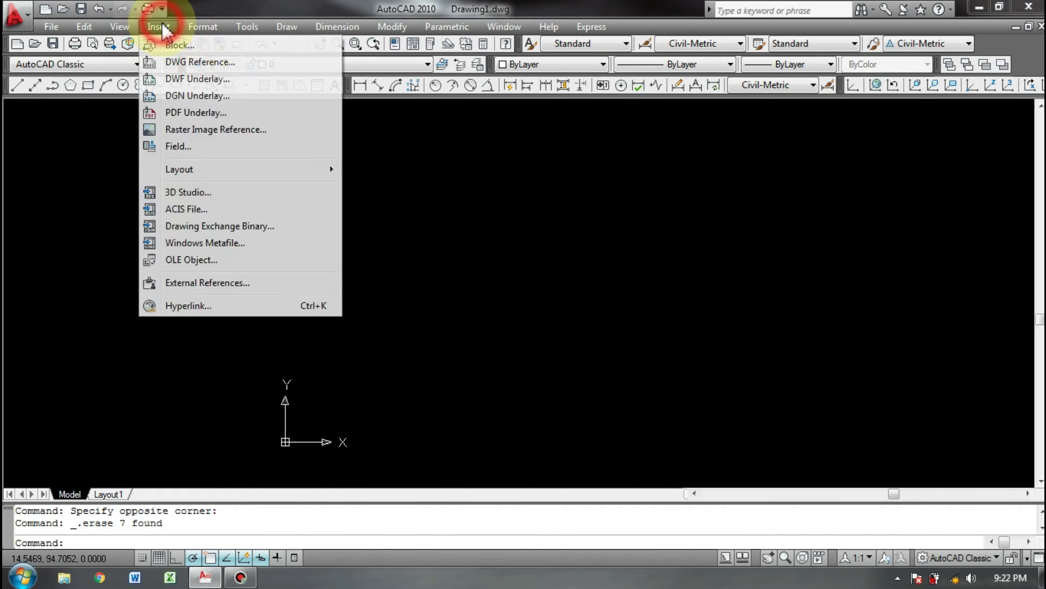
mouse_move(189, 26)
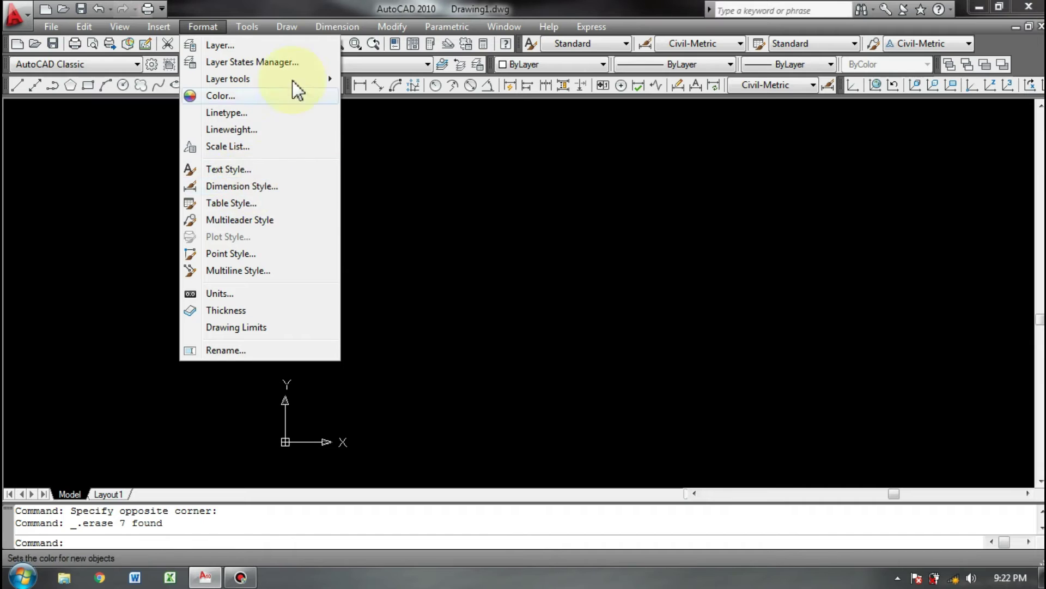
click(329, 10)
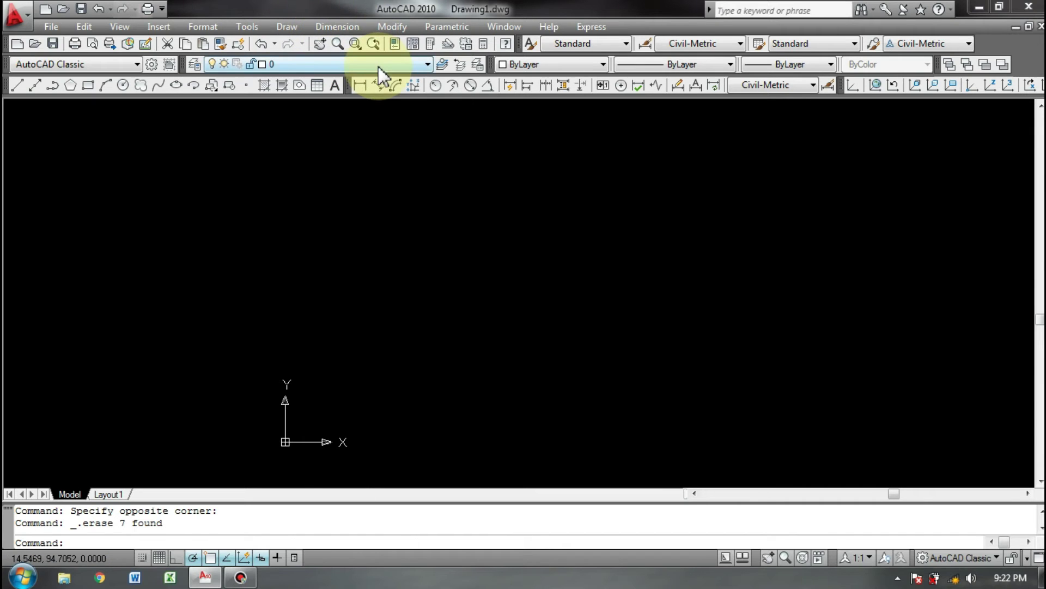
click(335, 64)
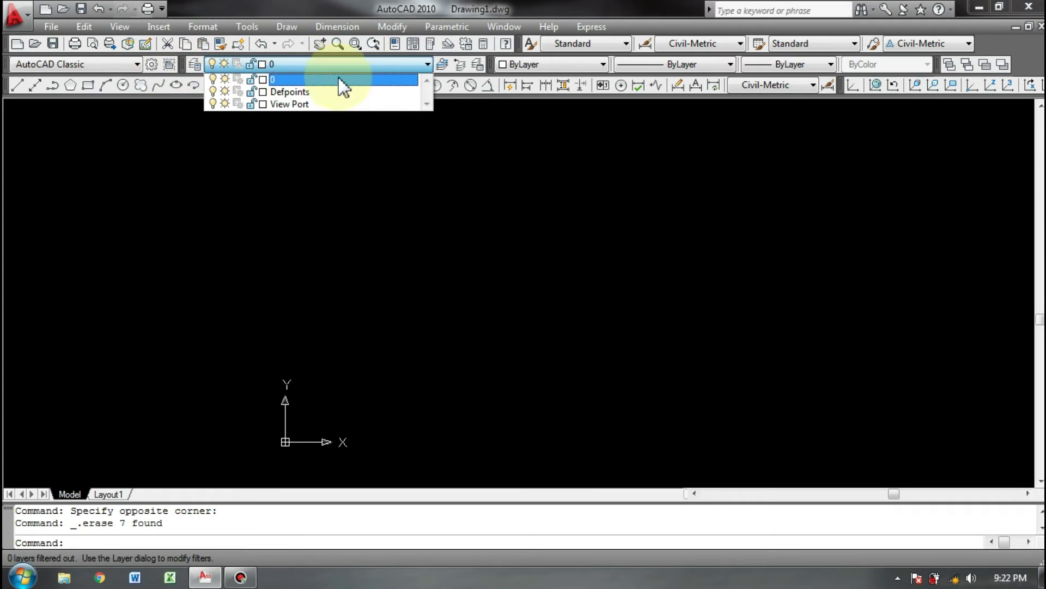
click(299, 203)
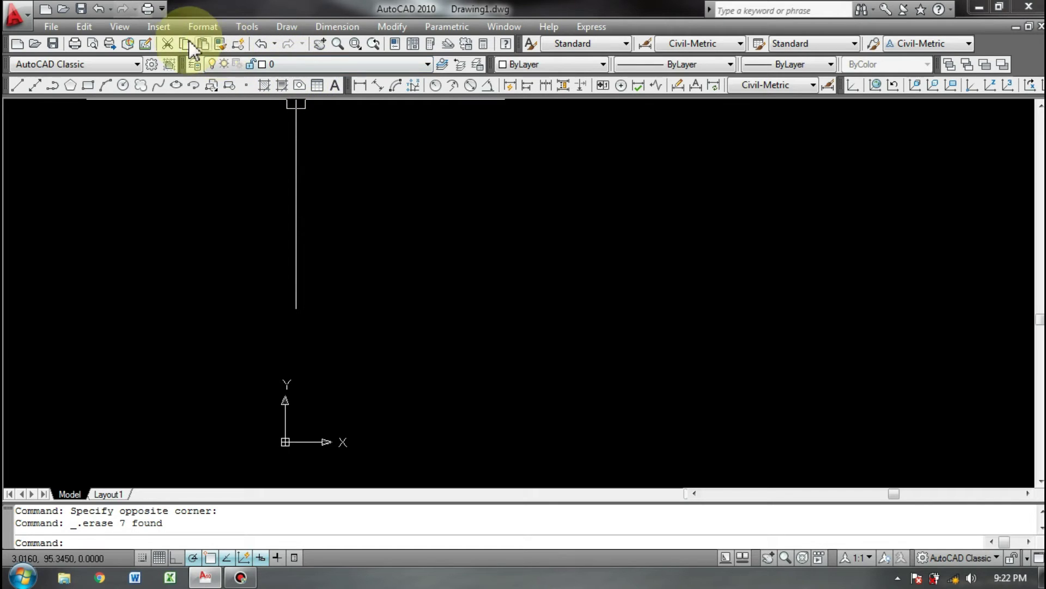
Open the Dimension Style Manager and review the Civil-Metric style's primary units and measurement scale factor
click(203, 26)
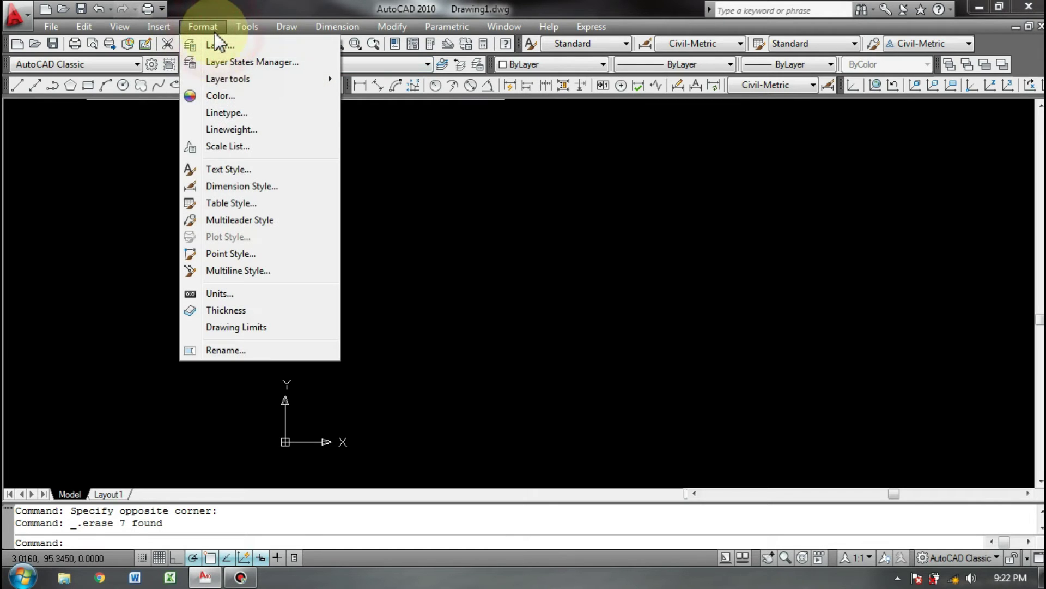
click(227, 186)
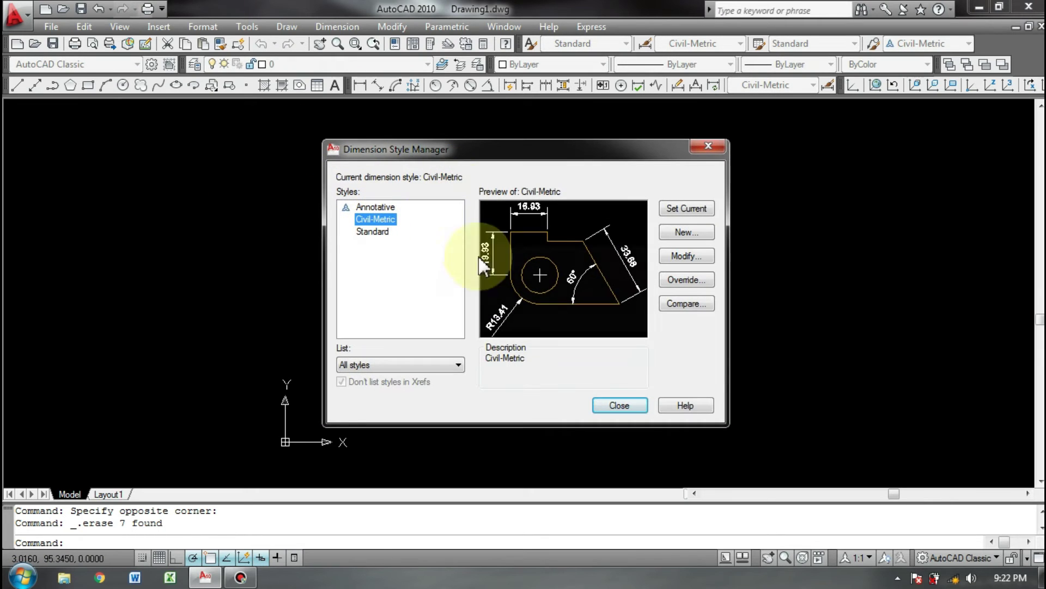
click(694, 256)
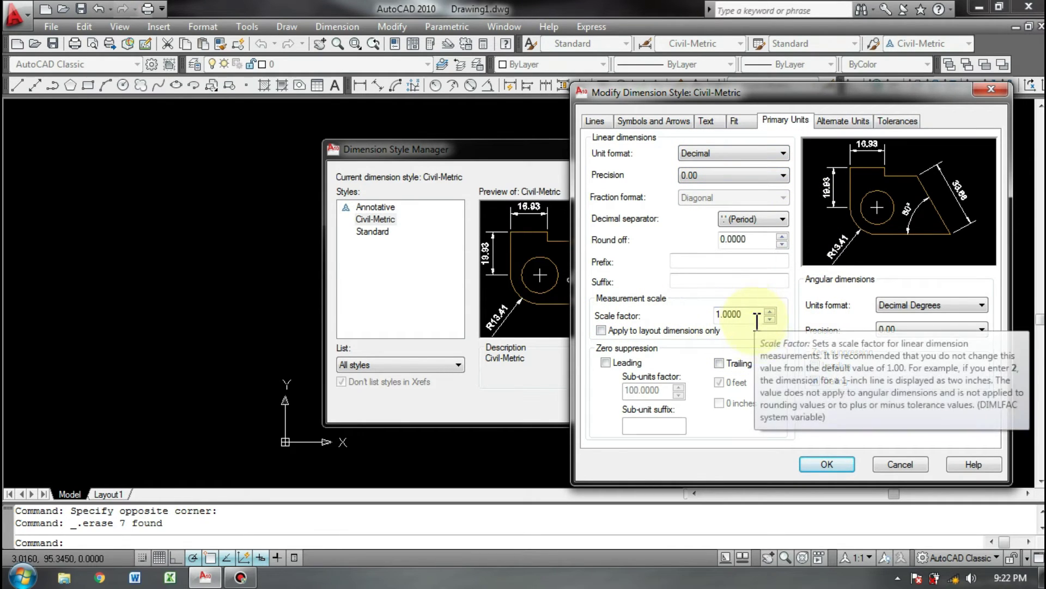
click(825, 463)
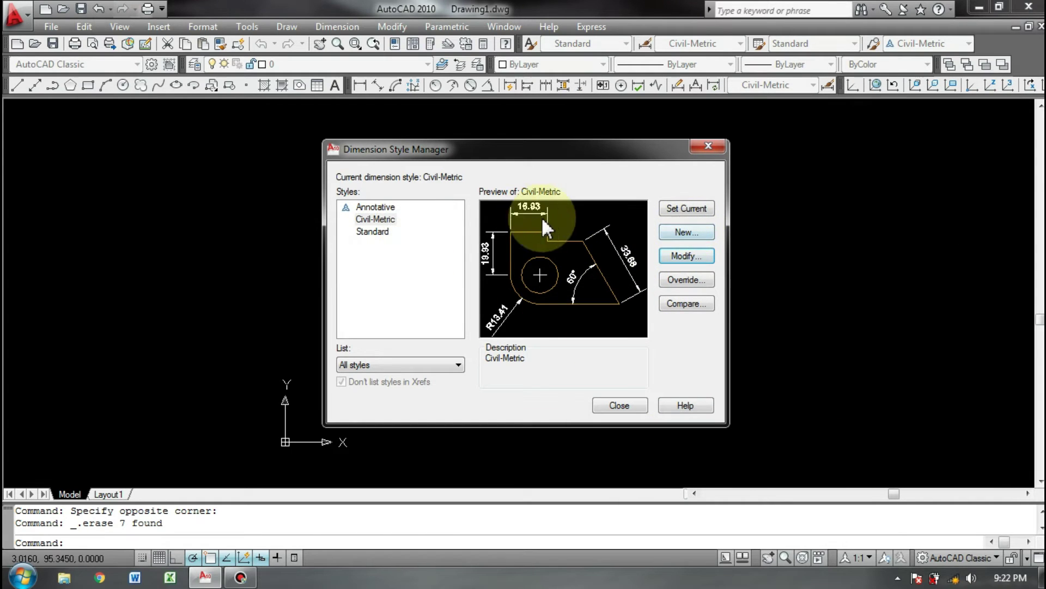
Create a new dimension style named SKALA 100, based on Civil-Metric and used for all dimensions
click(680, 234)
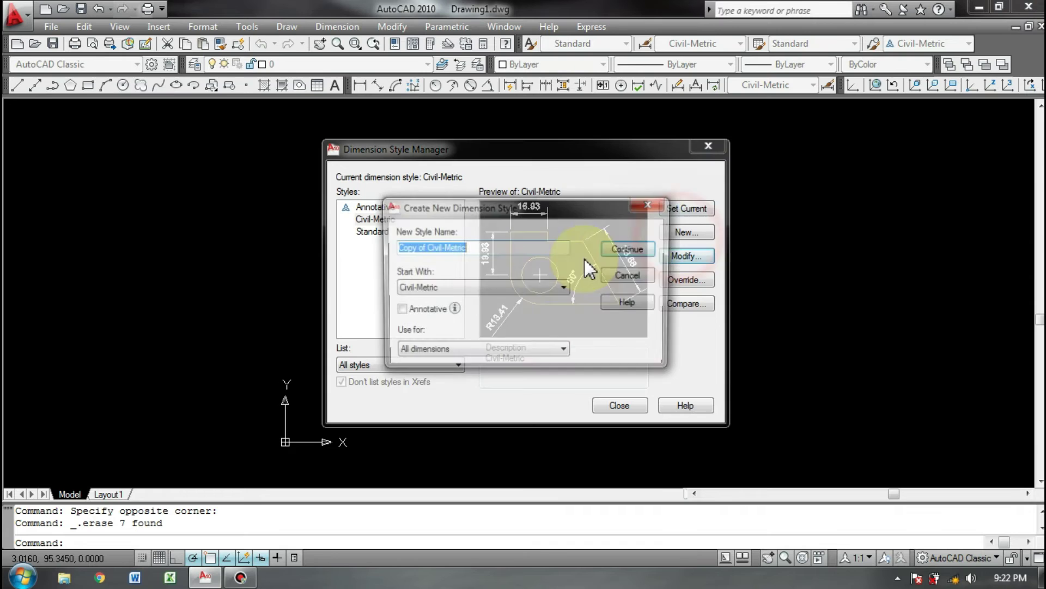
text(SKALA 1 : 100)
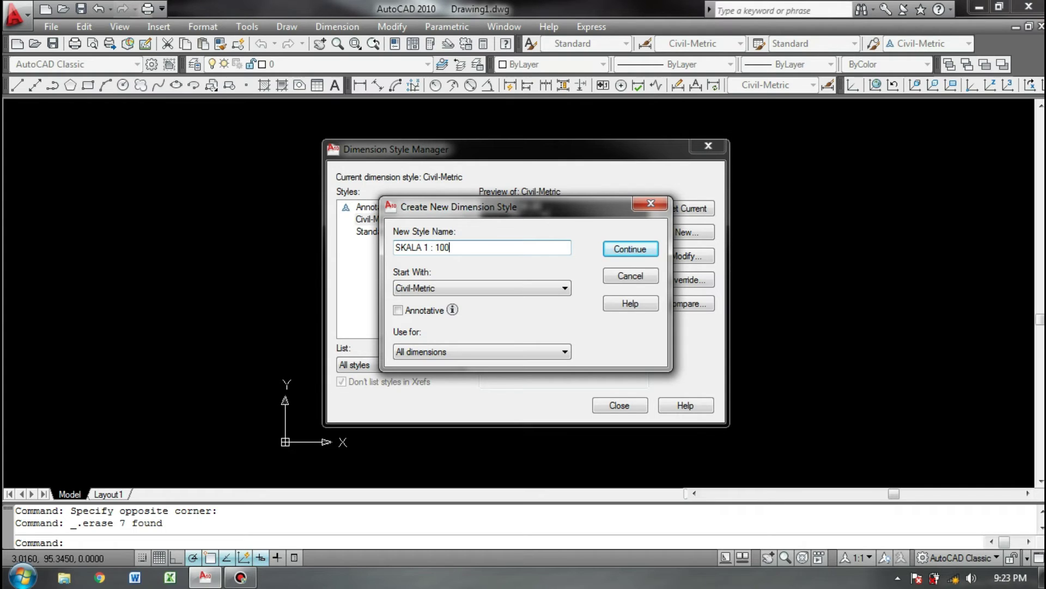
click(613, 249)
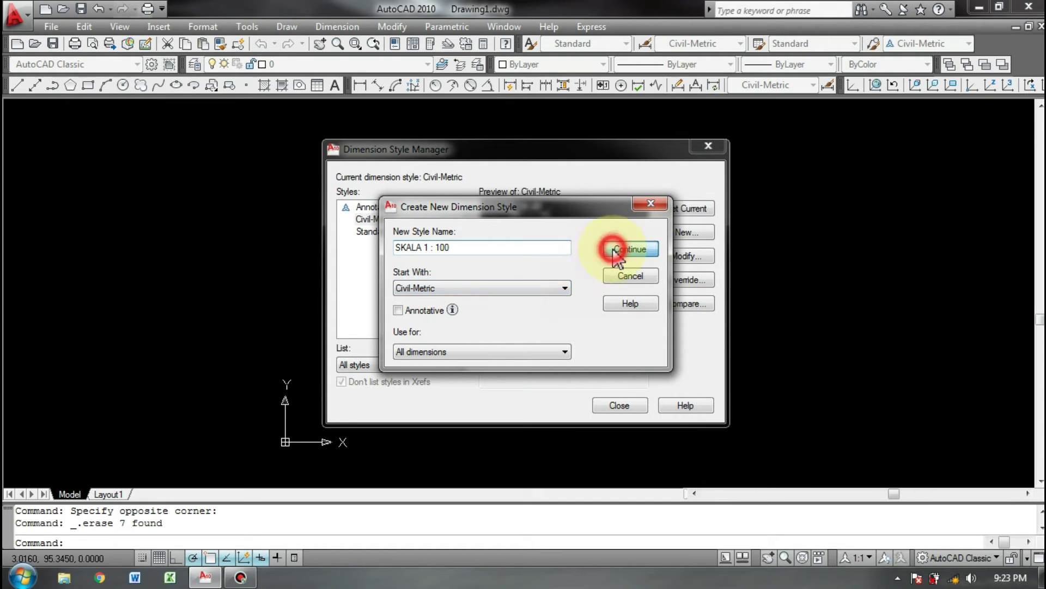
click(645, 307)
click(467, 249)
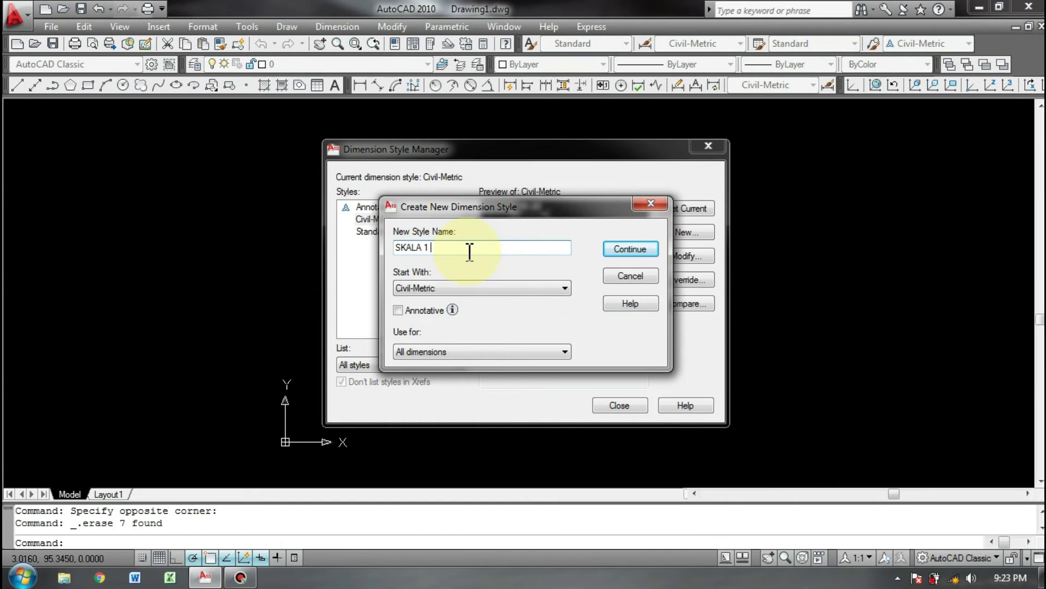
click(611, 252)
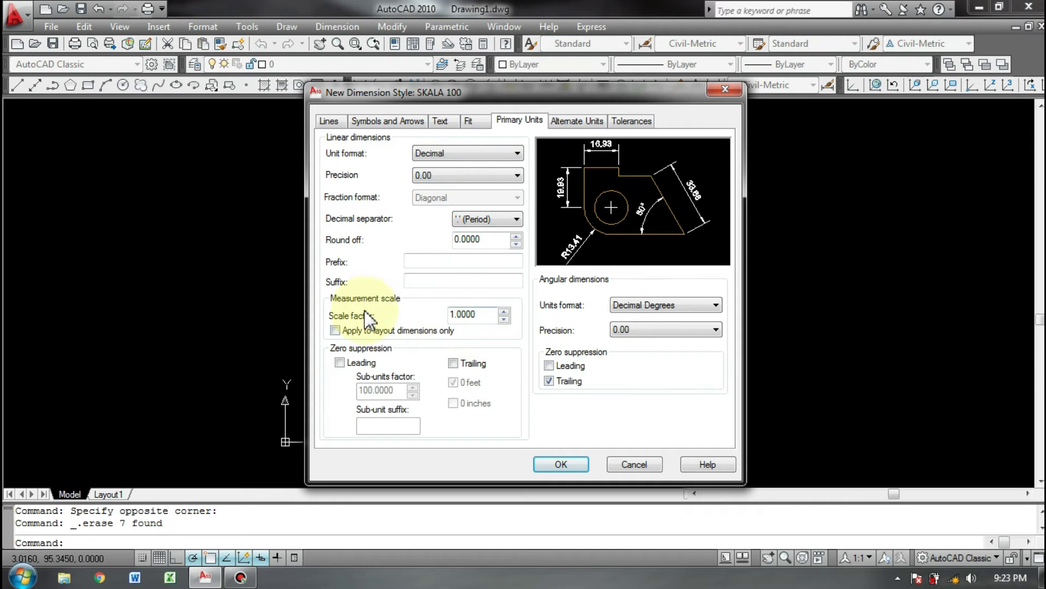
Keep precision 0.00 and scale factor 1.0000 for the new style, check its fit, text and arrow settings, and save it
click(483, 315)
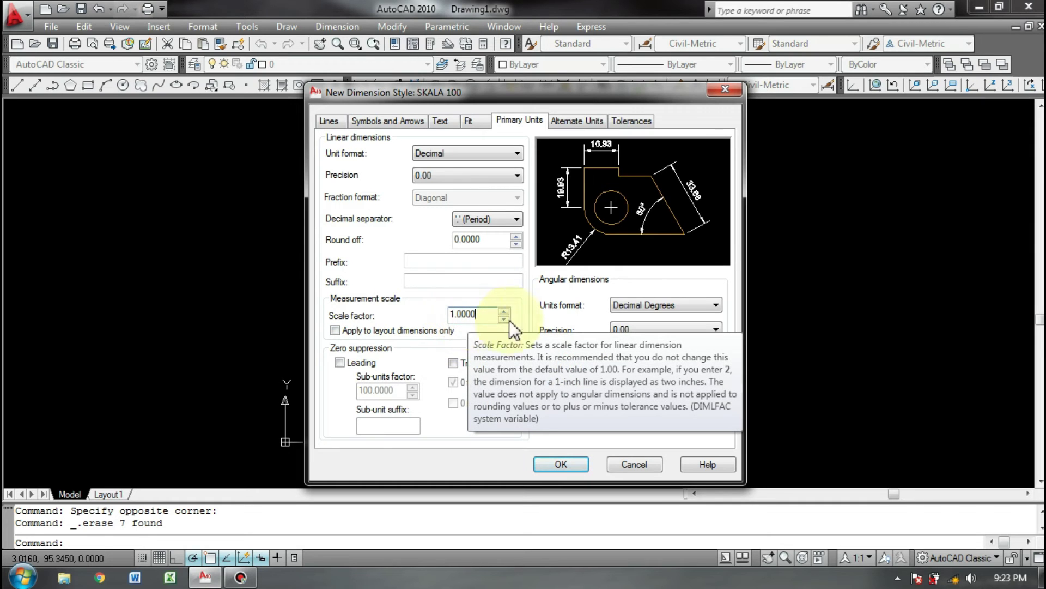
click(479, 175)
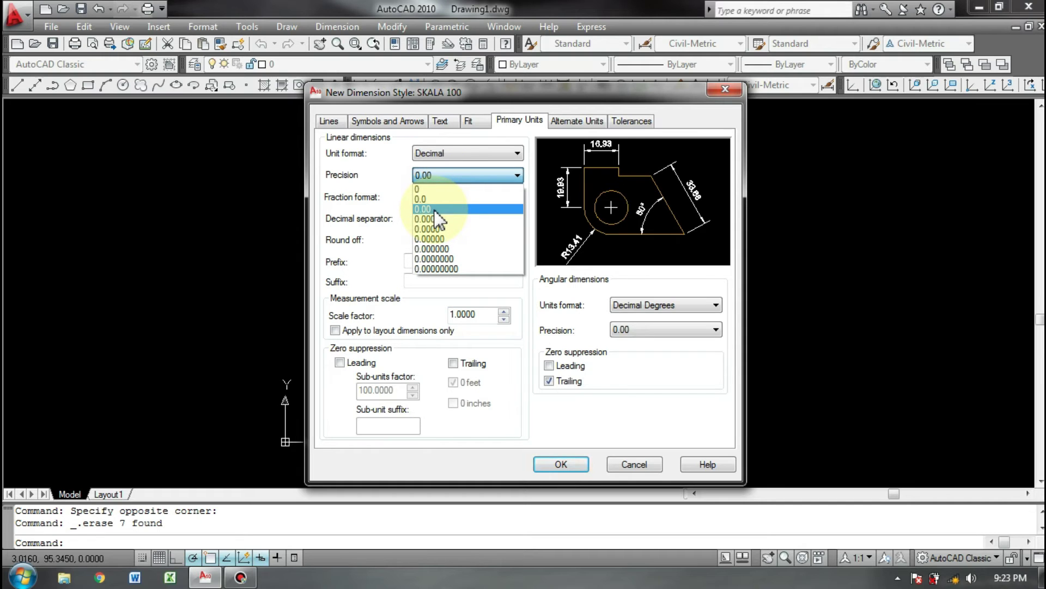
click(435, 209)
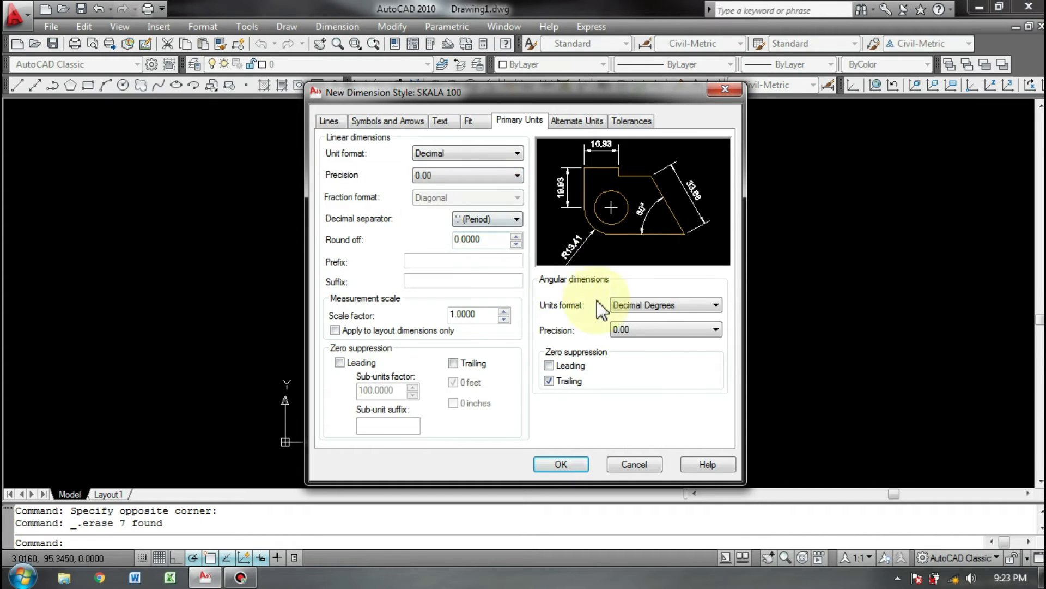
click(468, 121)
click(439, 121)
click(406, 123)
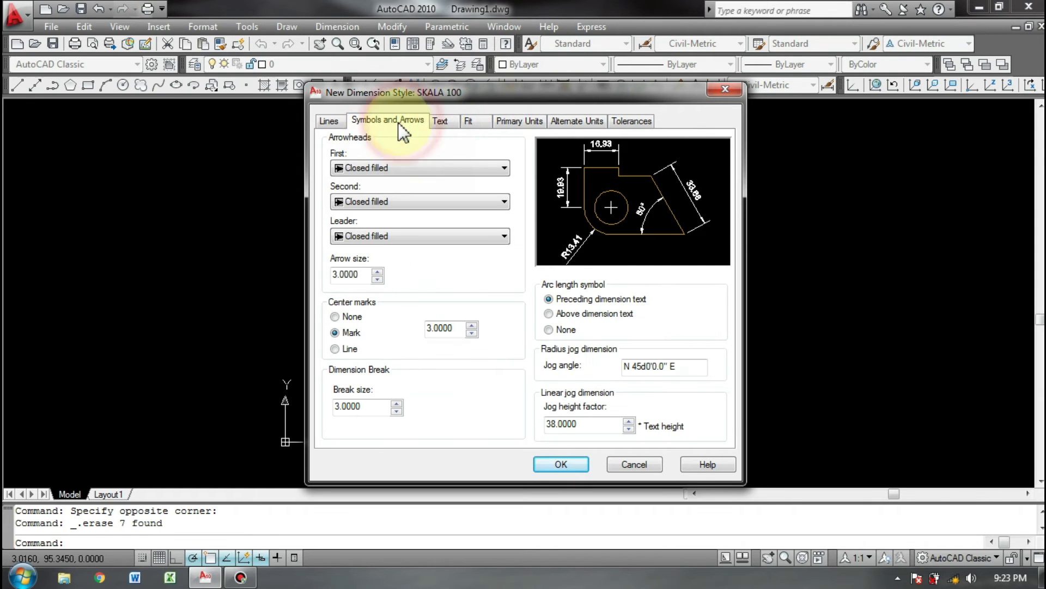
click(559, 463)
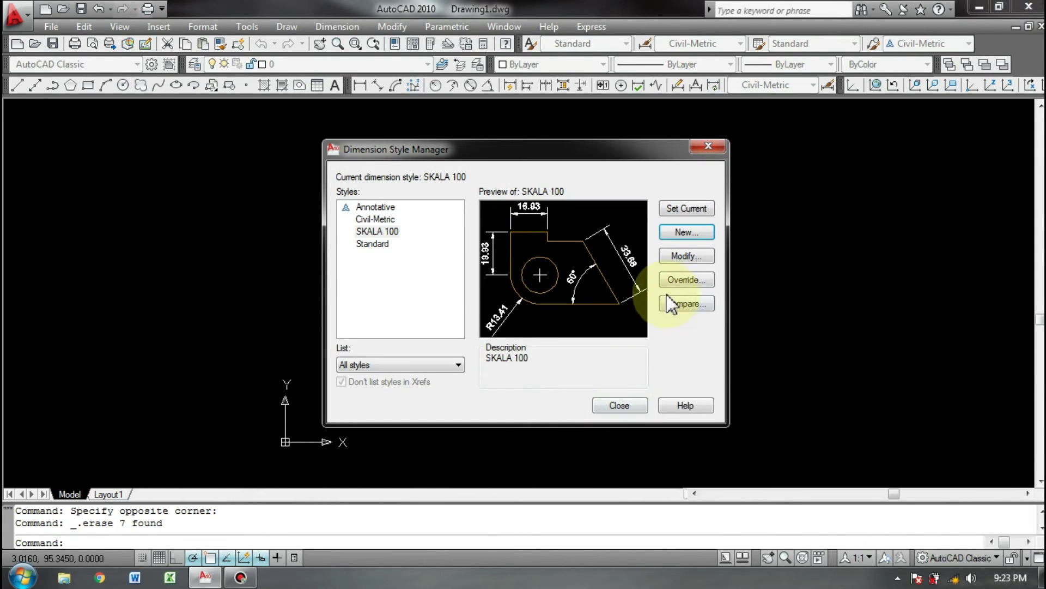
Make SKALA 100 the current dimension style and close the Dimension Style Manager
click(681, 211)
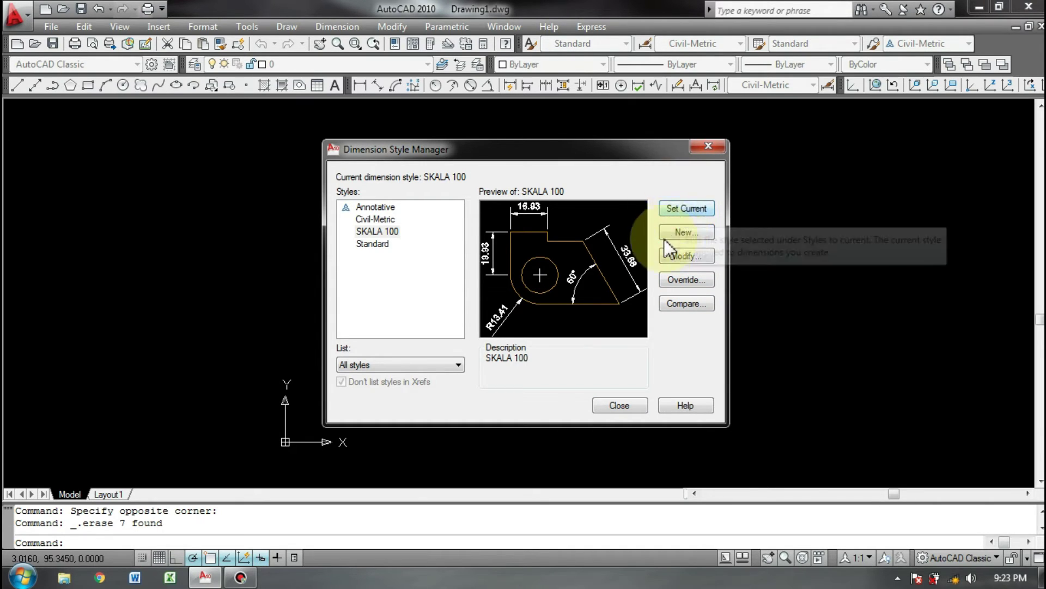
click(624, 410)
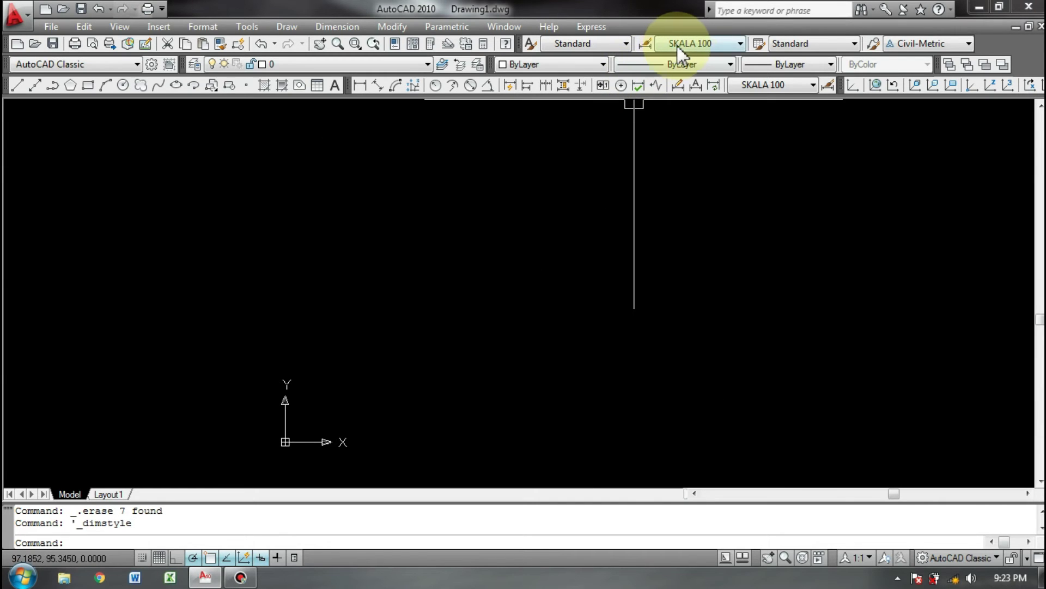
click(663, 44)
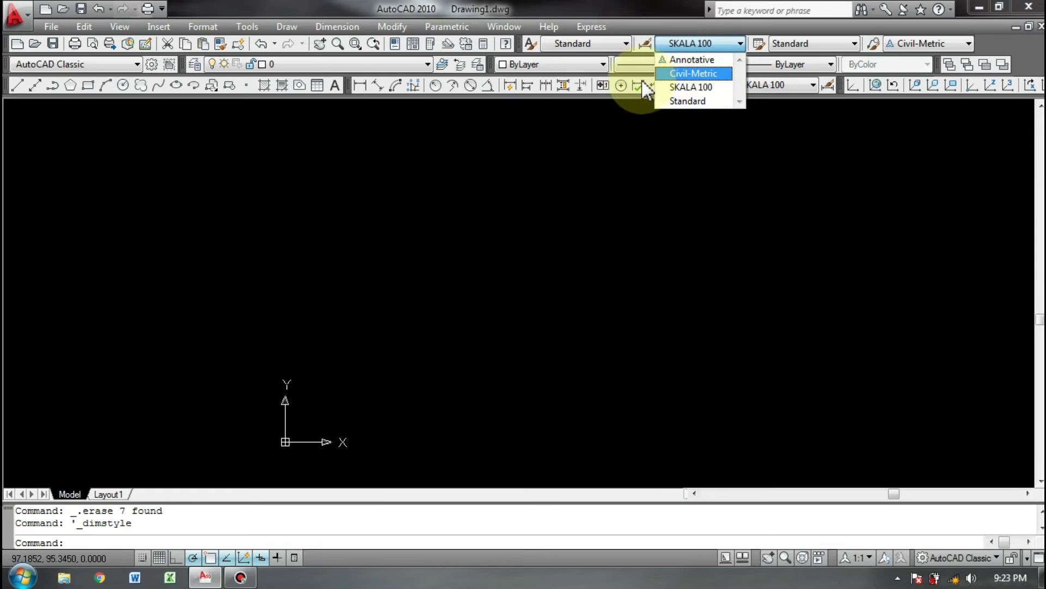
click(673, 87)
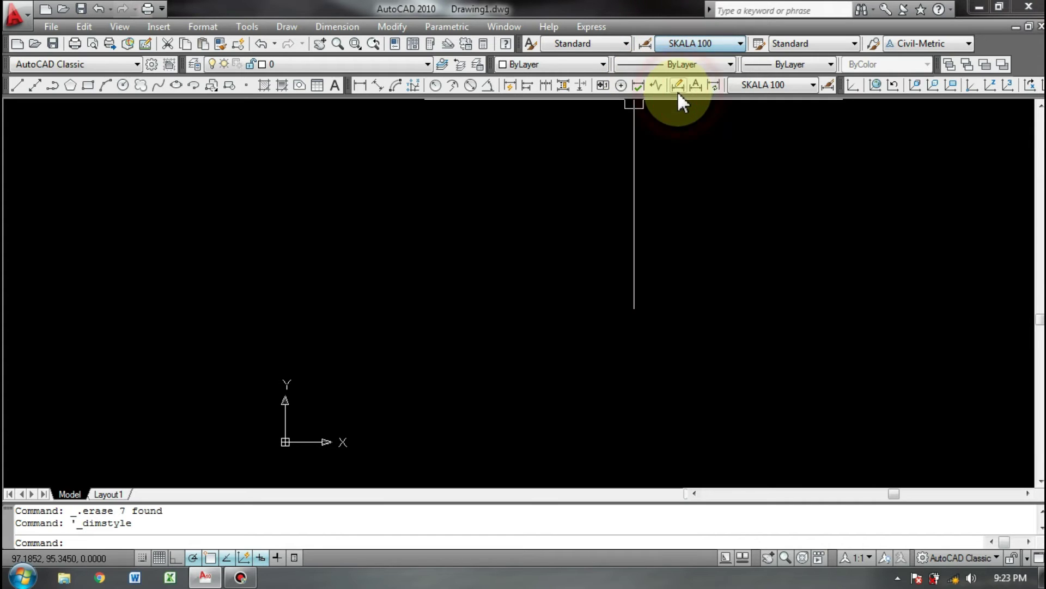
click(645, 44)
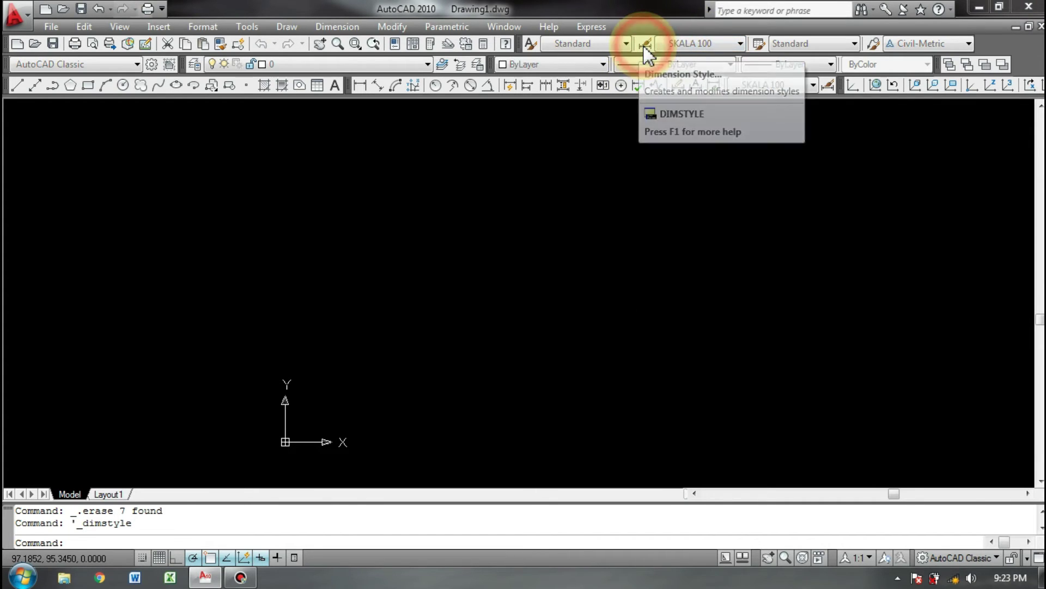
click(621, 404)
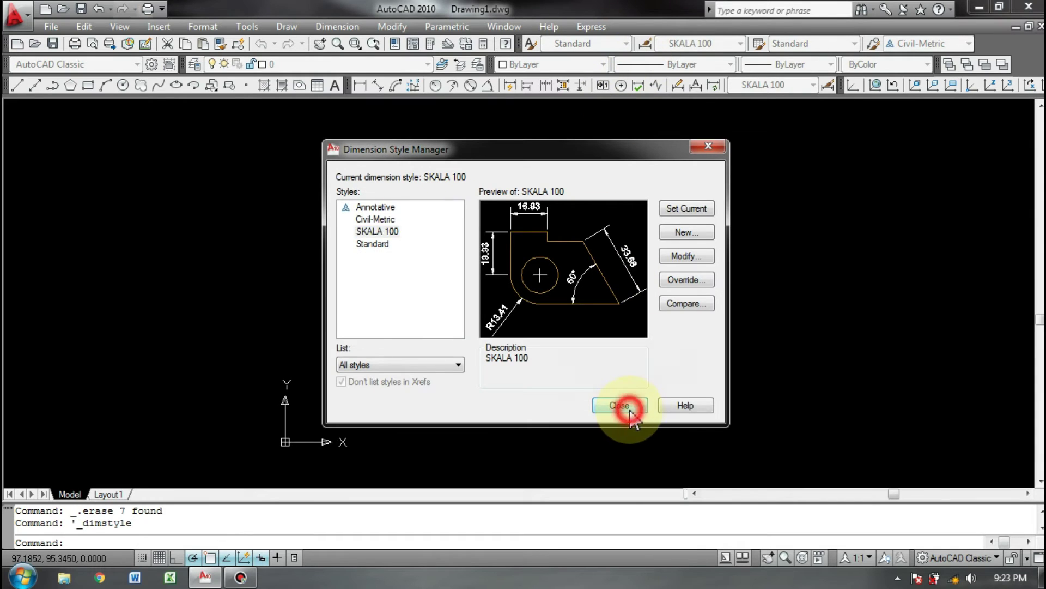
Draw a horizontal line about 79 units long above and to the right of the origin
middle_drag(382, 274, 380, 268)
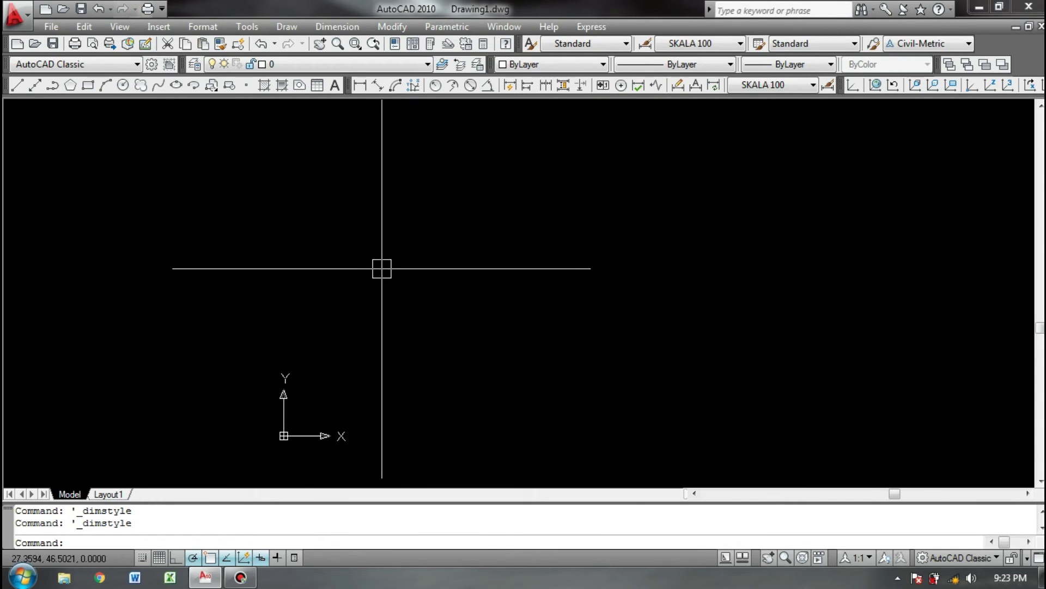
text(L)
key(Return)
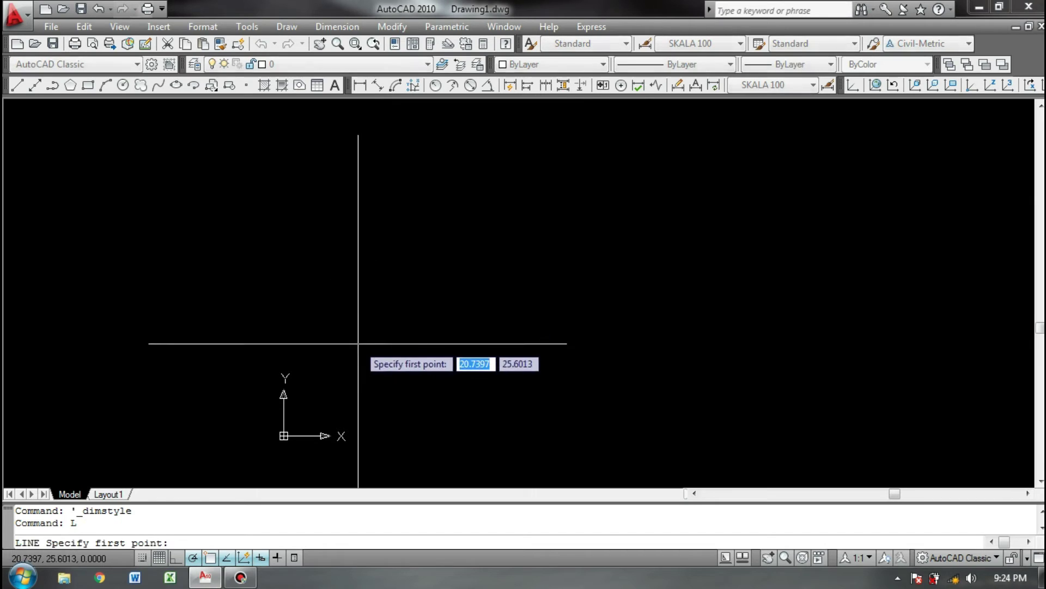
click(359, 333)
click(641, 334)
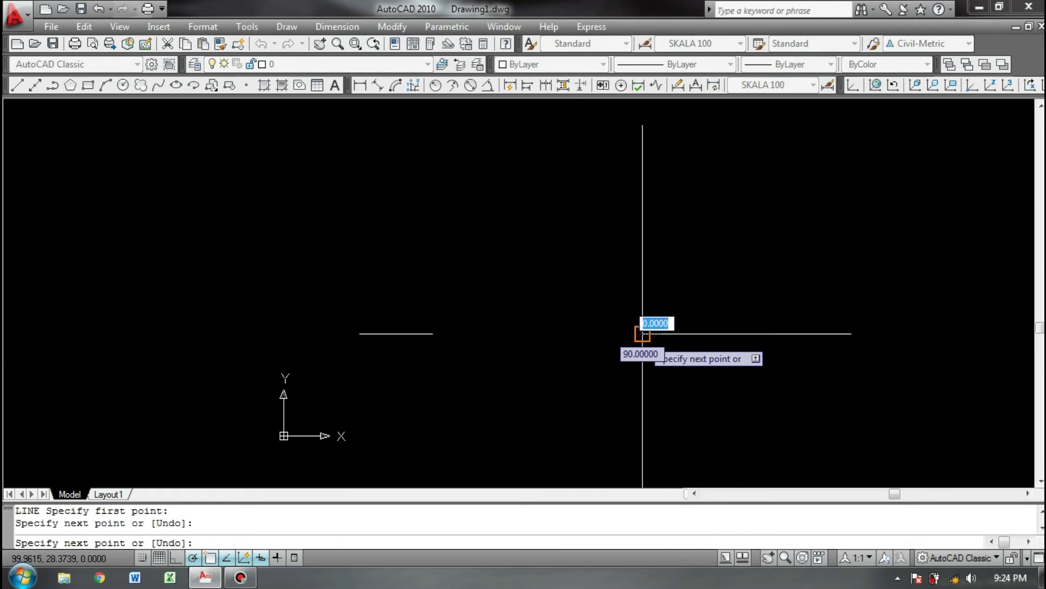
key(Return)
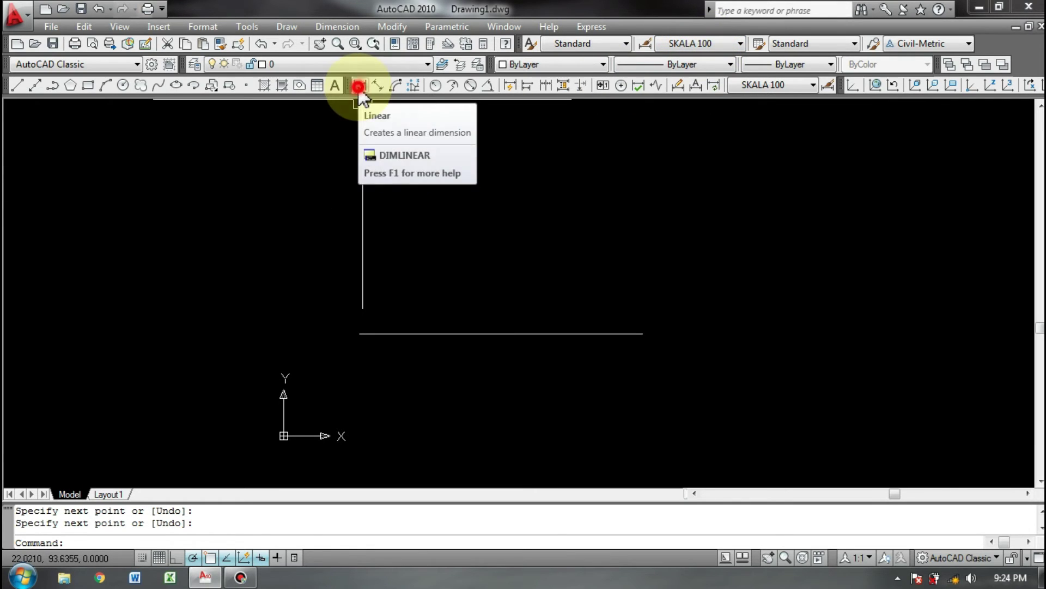
Add a linear dimension between the line's two endpoints, placing it above the line
click(359, 86)
click(359, 333)
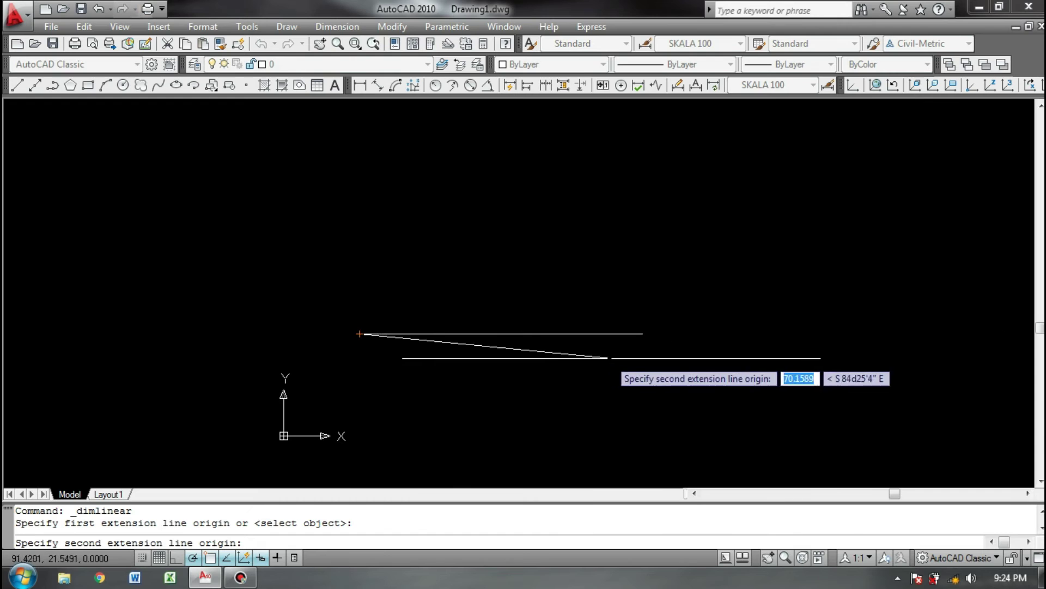
click(643, 333)
click(635, 281)
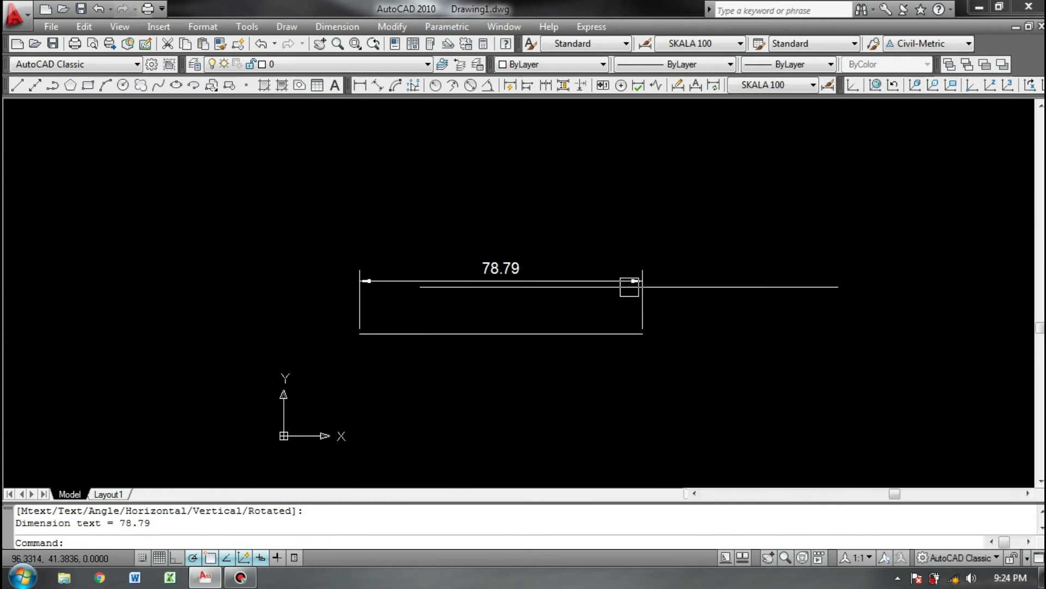
Examine the text and arrowheads of the new linear dimension up close, then clear its selection
scroll(457, 279, up, 5)
middle_drag(534, 267, 474, 237)
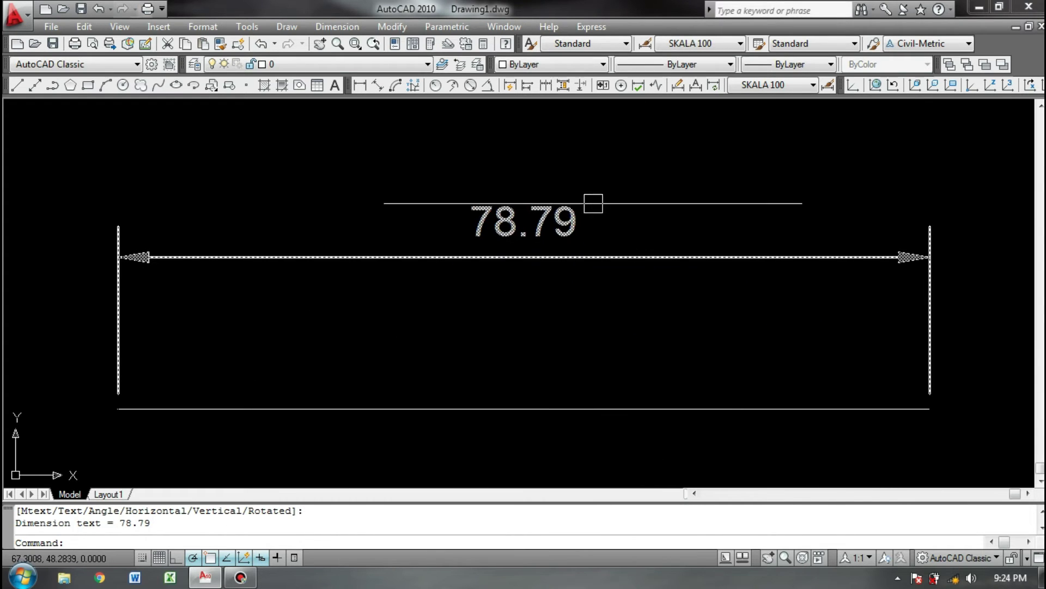
click(594, 204)
click(539, 284)
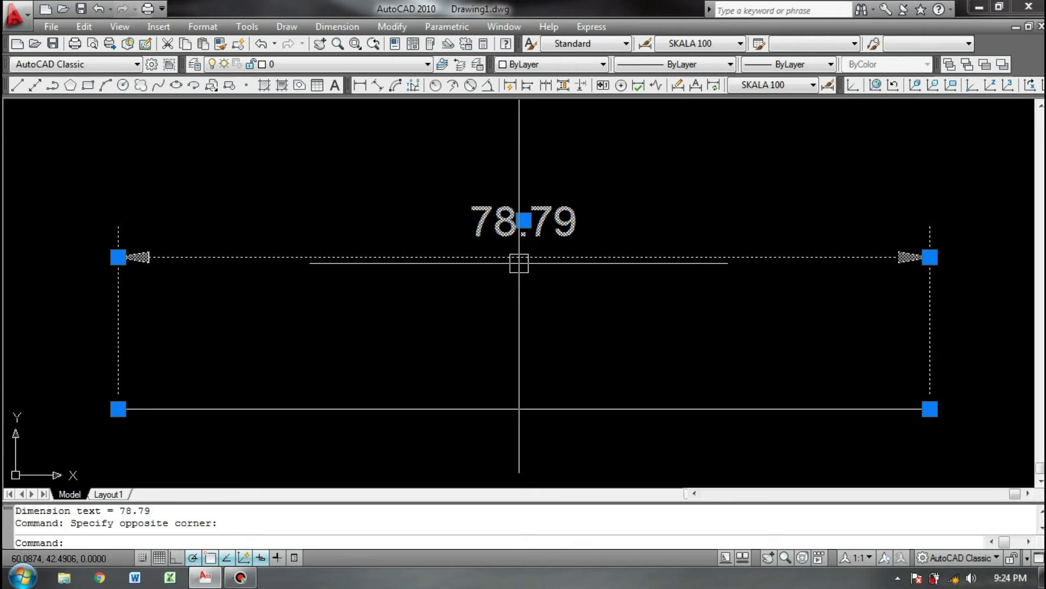
middle_drag(541, 269, 502, 273)
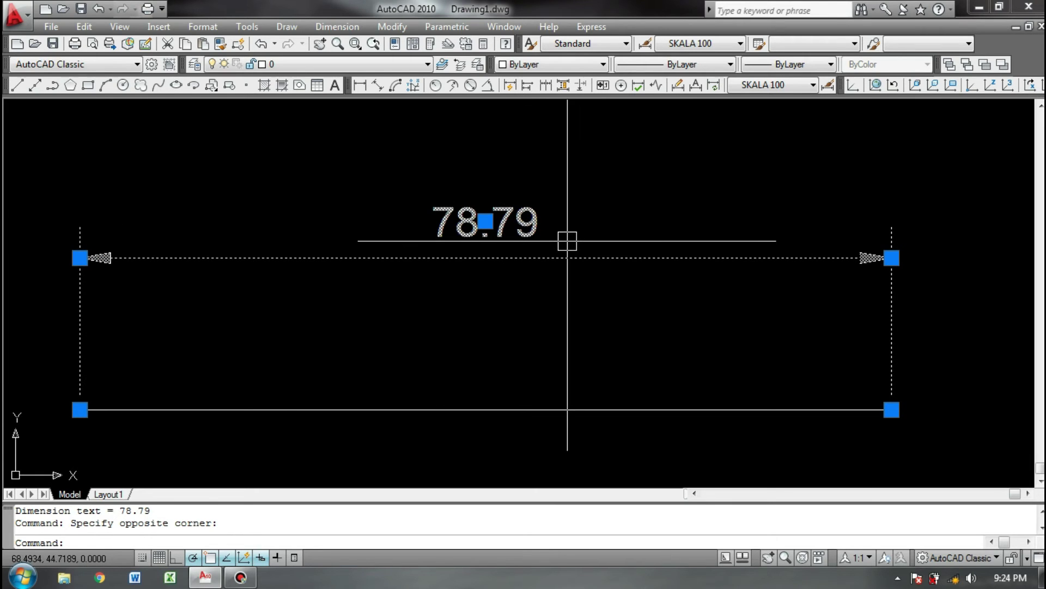
scroll(568, 240, down, 4)
middle_drag(572, 245, 598, 236)
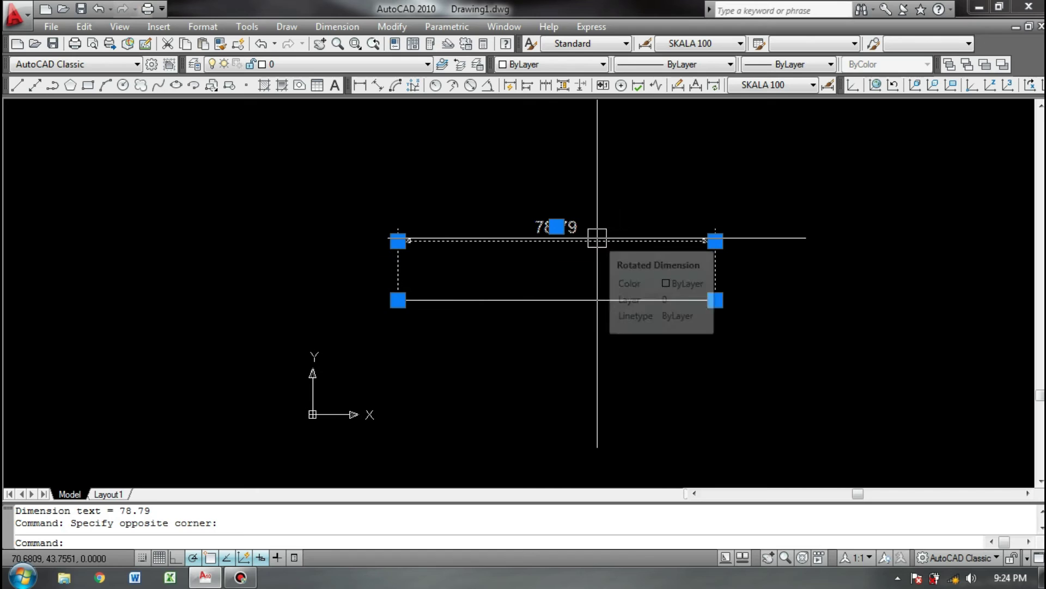
key(Escape)
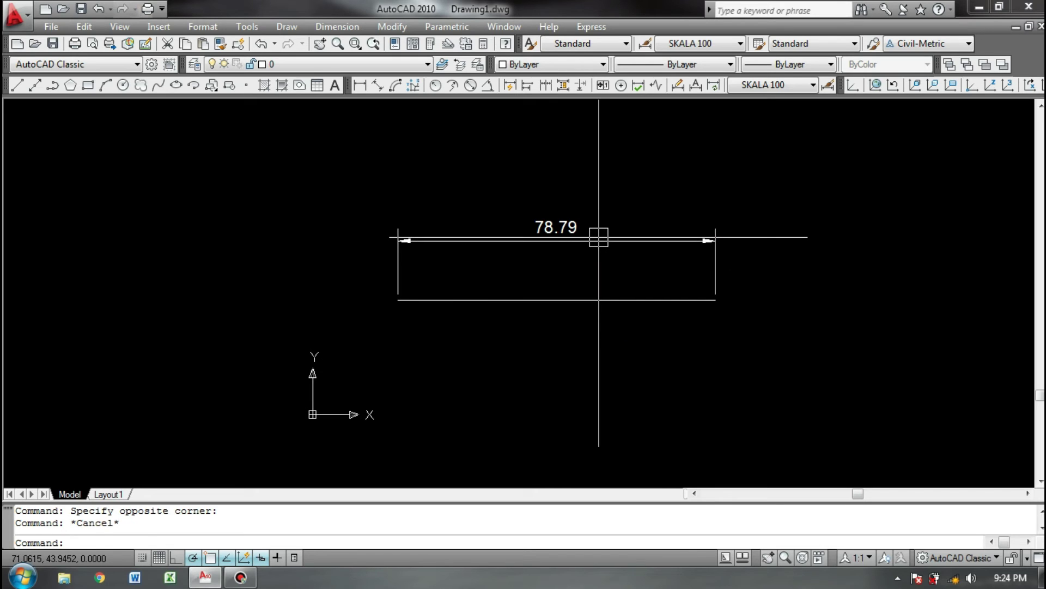
Delete the linear dimension above the line and keep the line itself
click(674, 214)
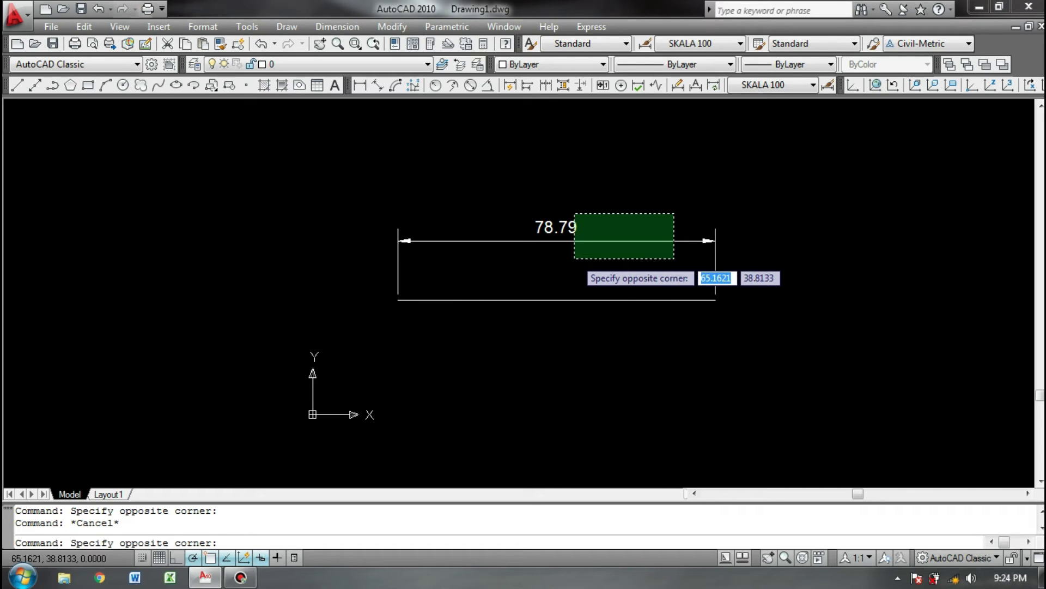
click(610, 189)
middle_drag(598, 219, 560, 226)
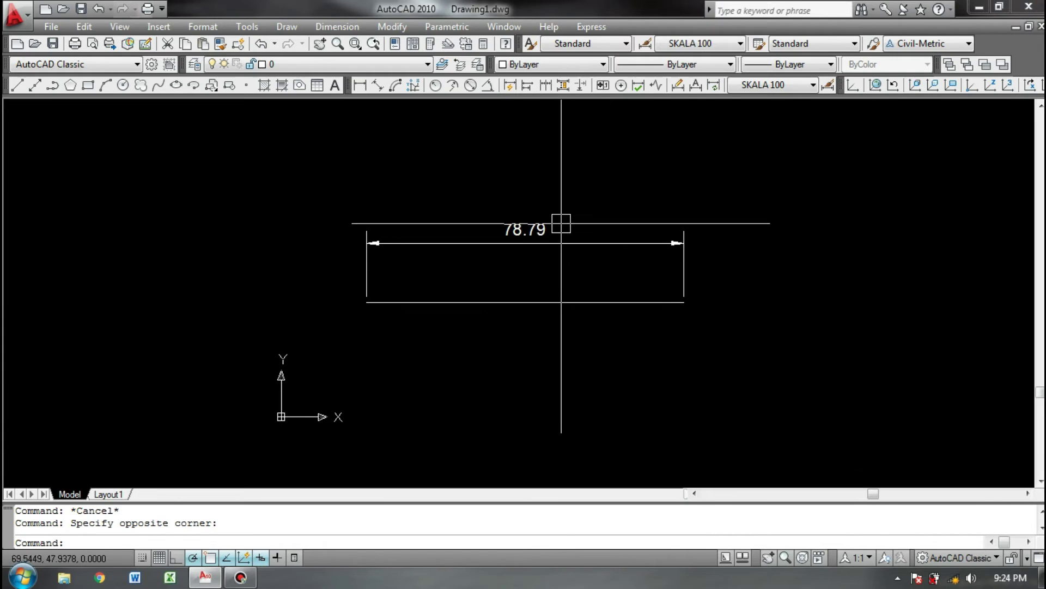
click(600, 215)
click(540, 276)
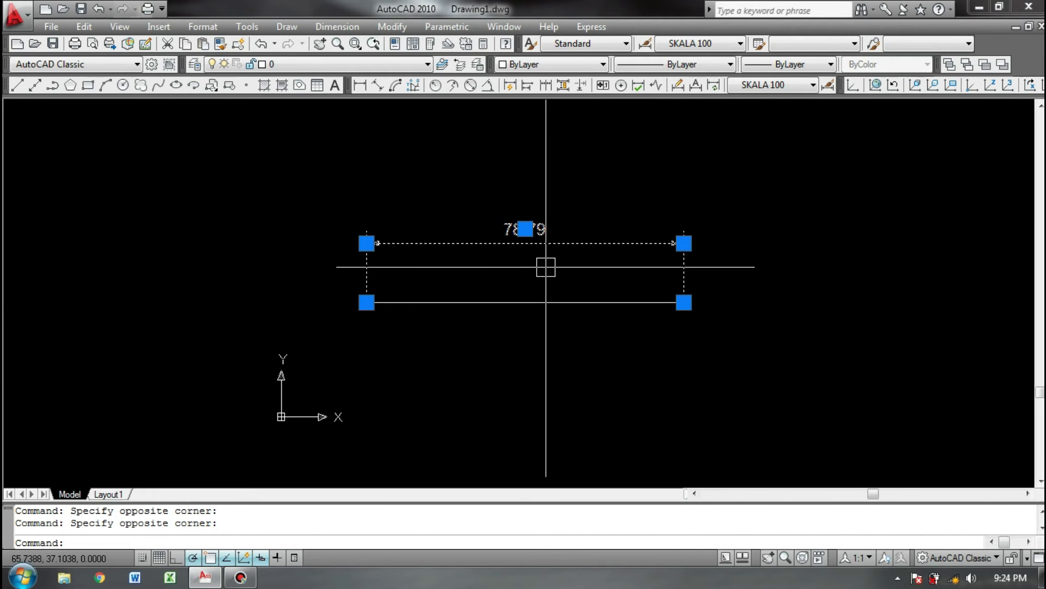
key(Delete)
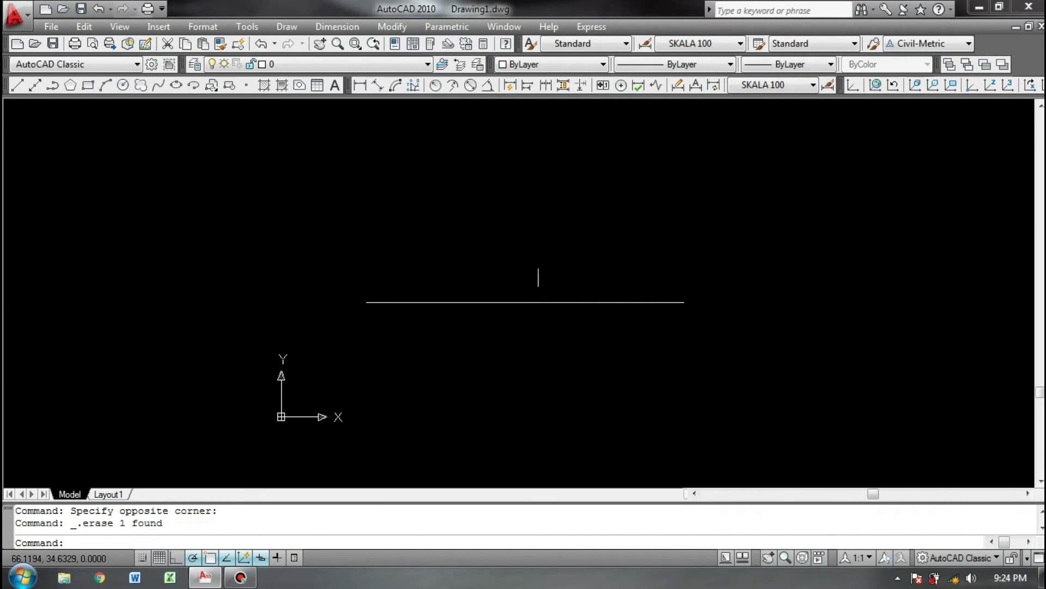
middle_drag(539, 275, 522, 267)
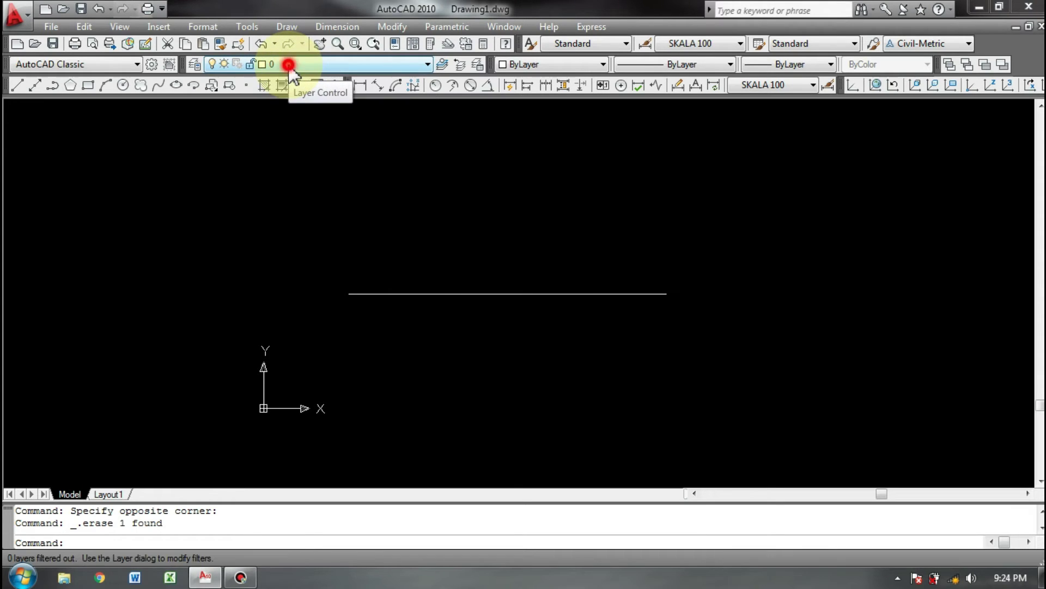
click(288, 65)
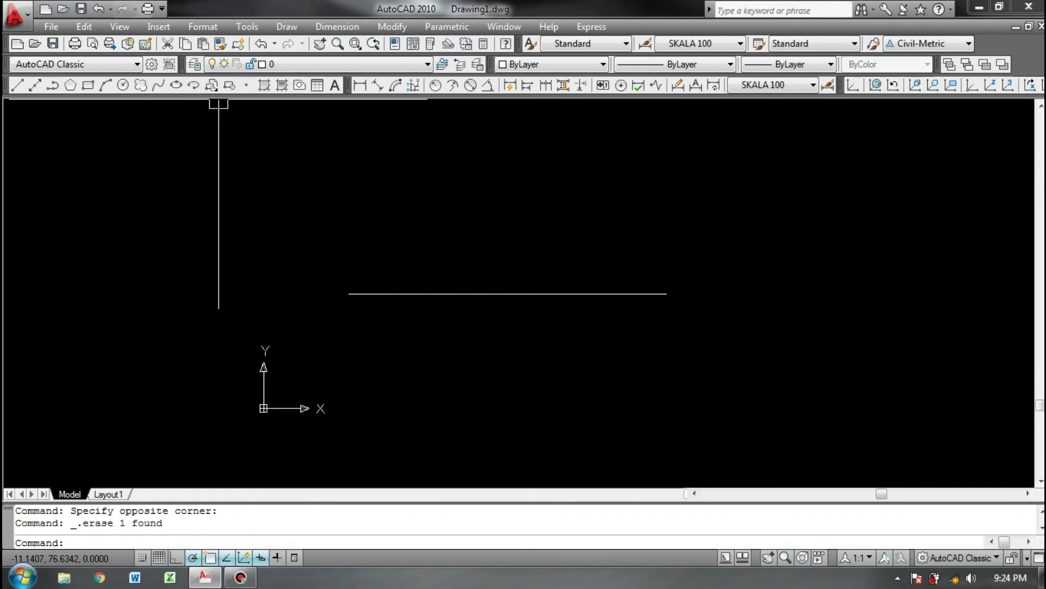
click(192, 65)
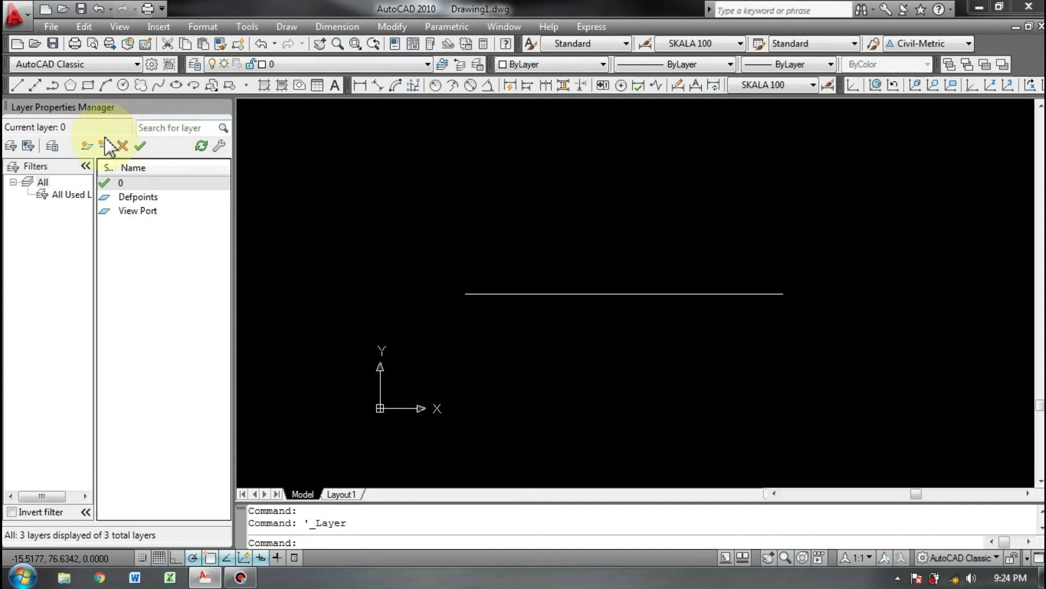
click(224, 107)
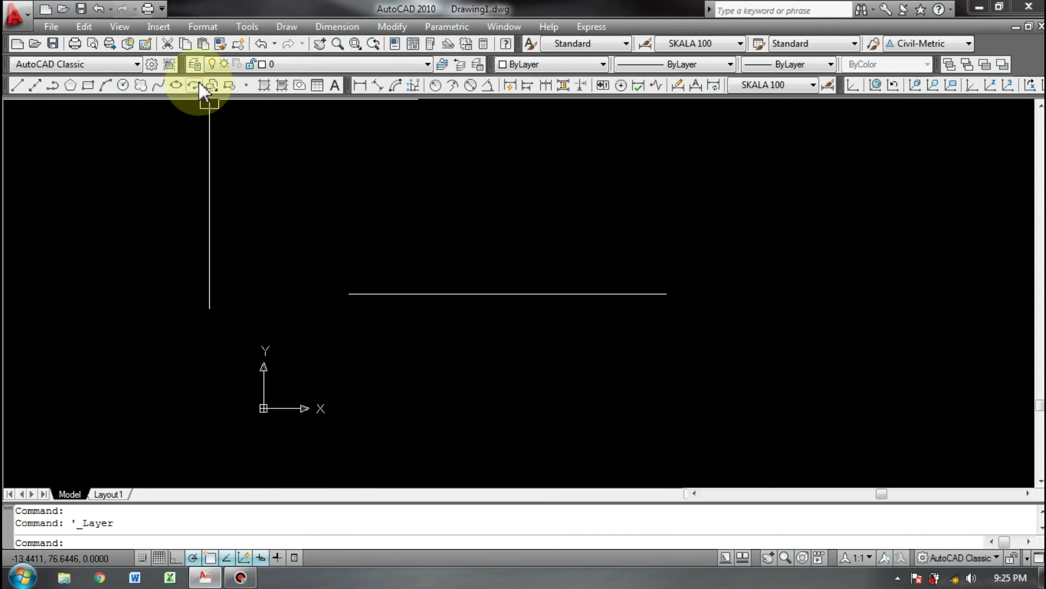
click(440, 64)
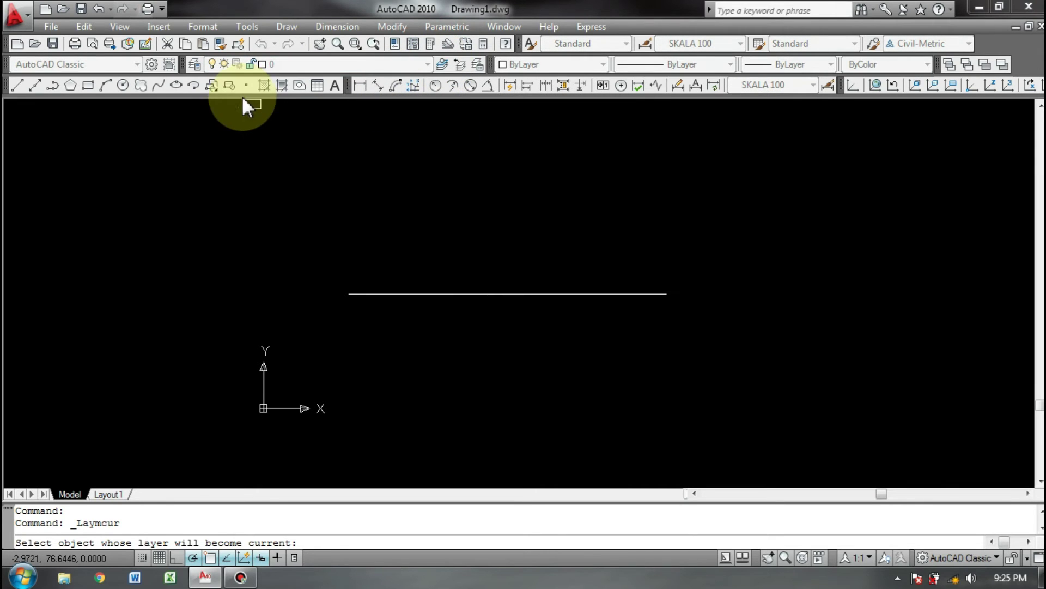
key(Escape)
Open the Layer Properties Manager, widen it and narrow its Name column to reveal the layer property columns
click(196, 65)
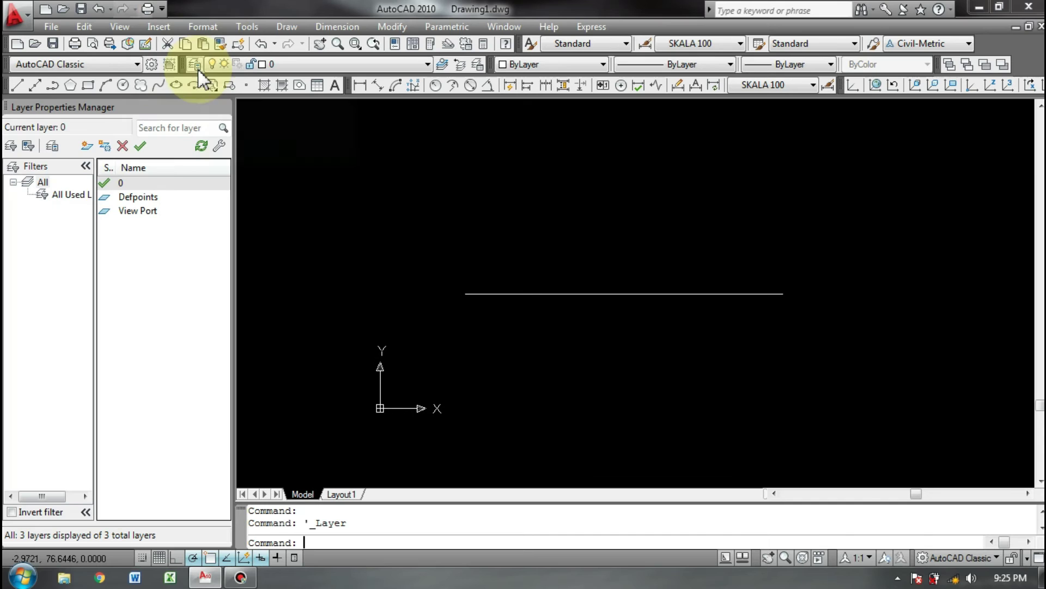
drag(235, 184, 494, 185)
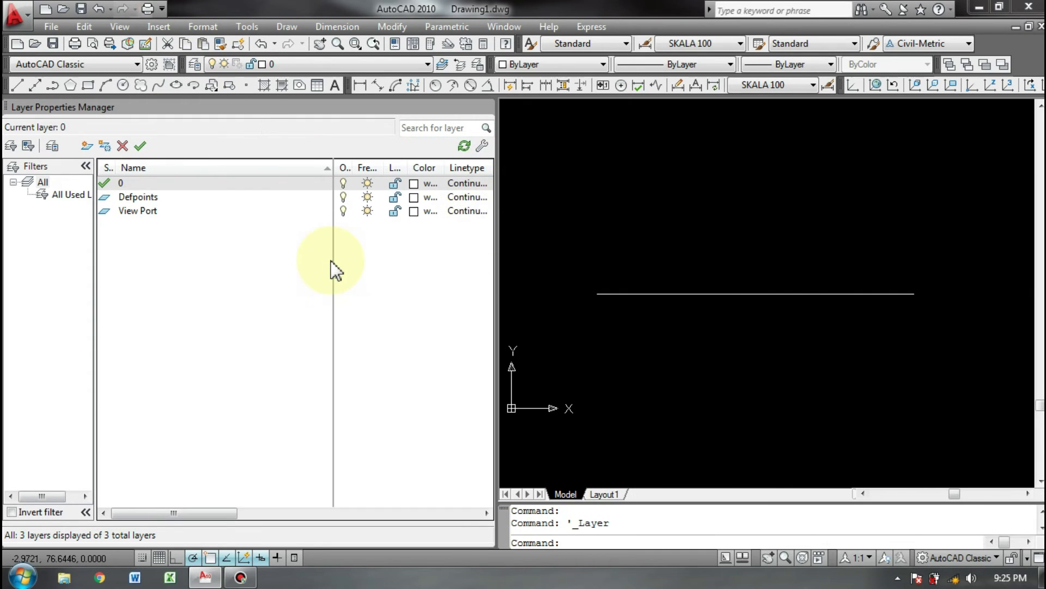
drag(333, 167, 210, 167)
click(214, 107)
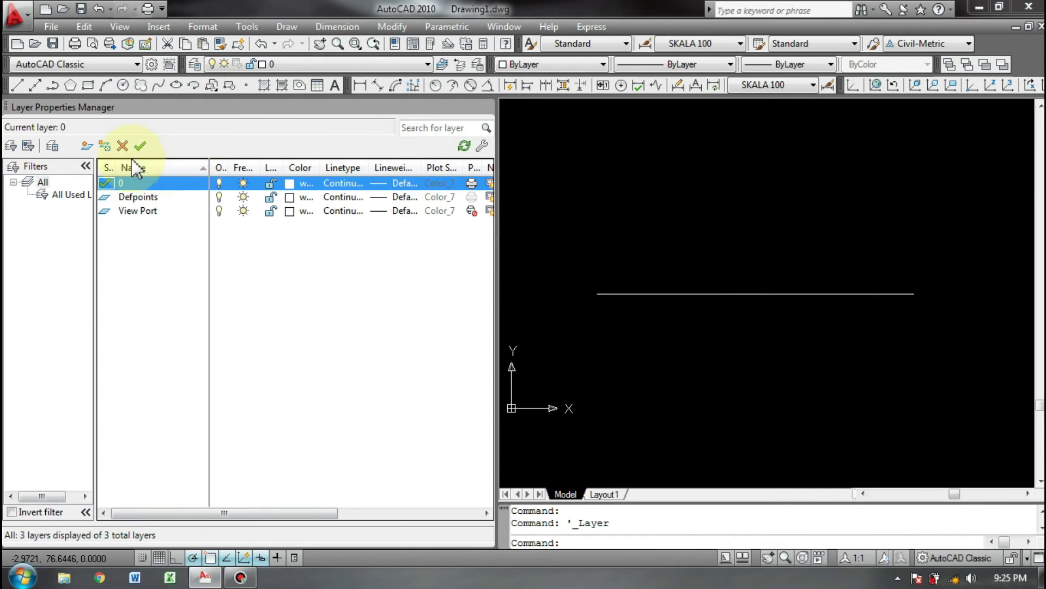
Create a new layer named garis As
click(87, 146)
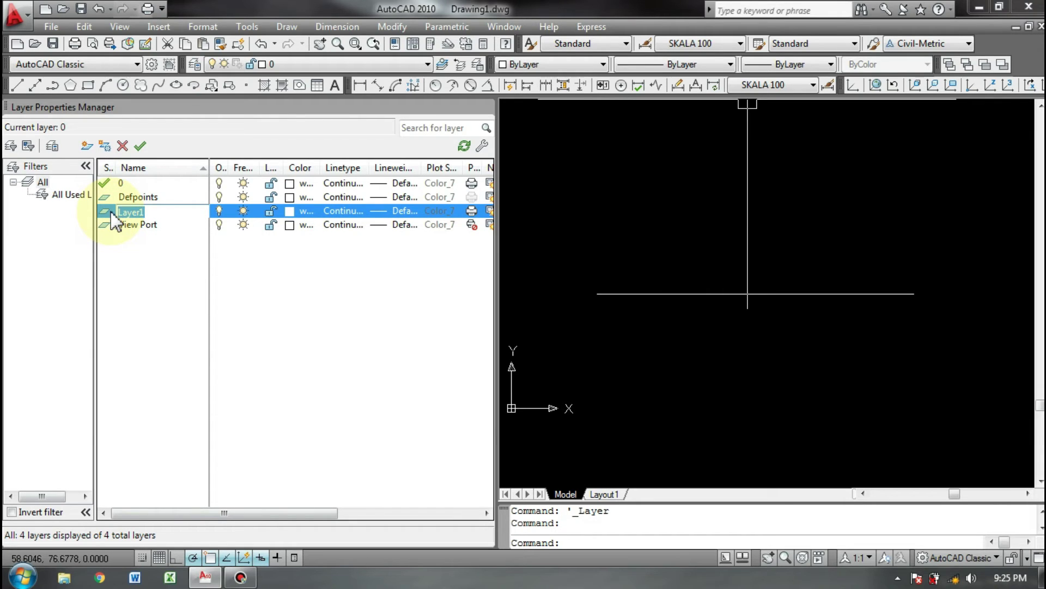
text(H)
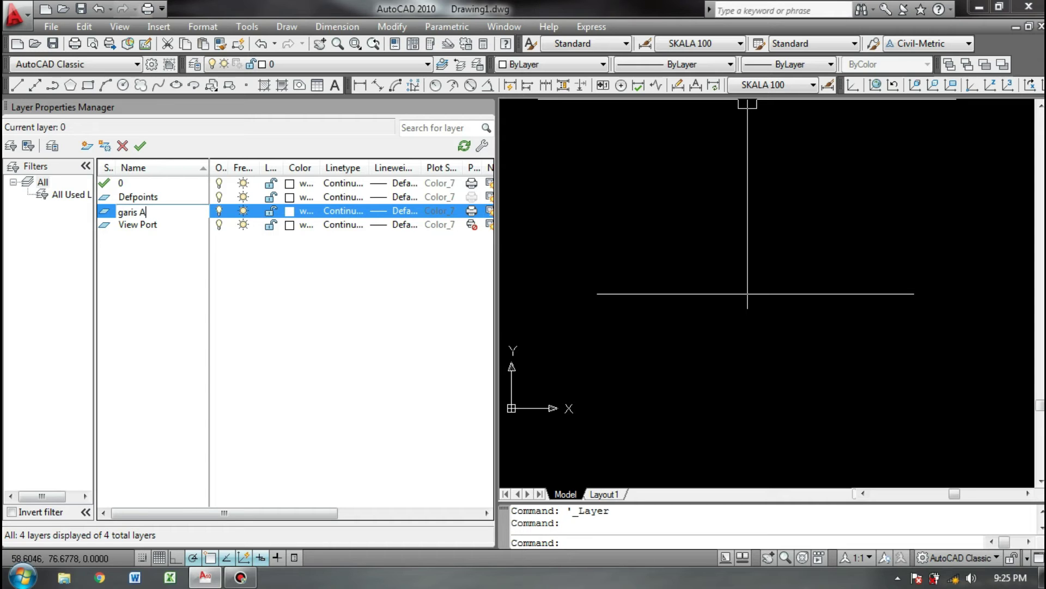
click(377, 292)
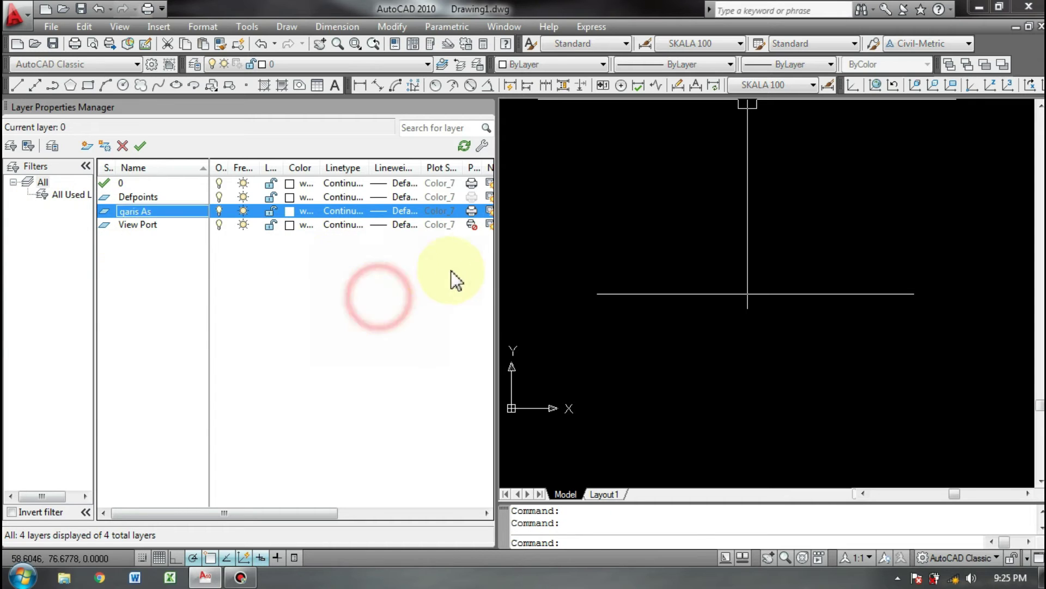
Widen the layer manager to show all columns and set the garis As layer's color to index 16
drag(498, 257, 822, 257)
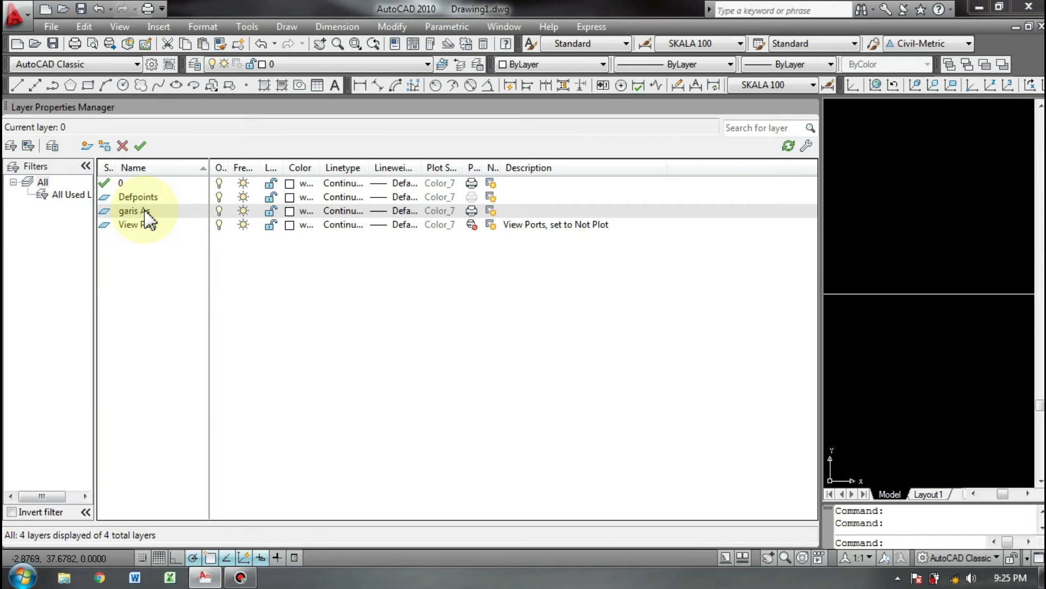
click(290, 211)
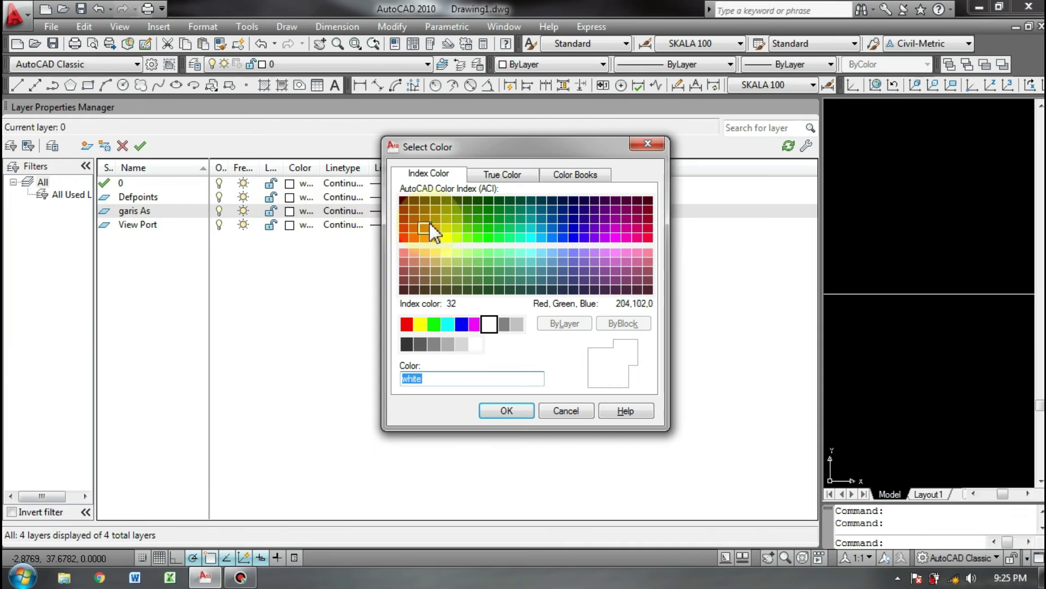
click(404, 210)
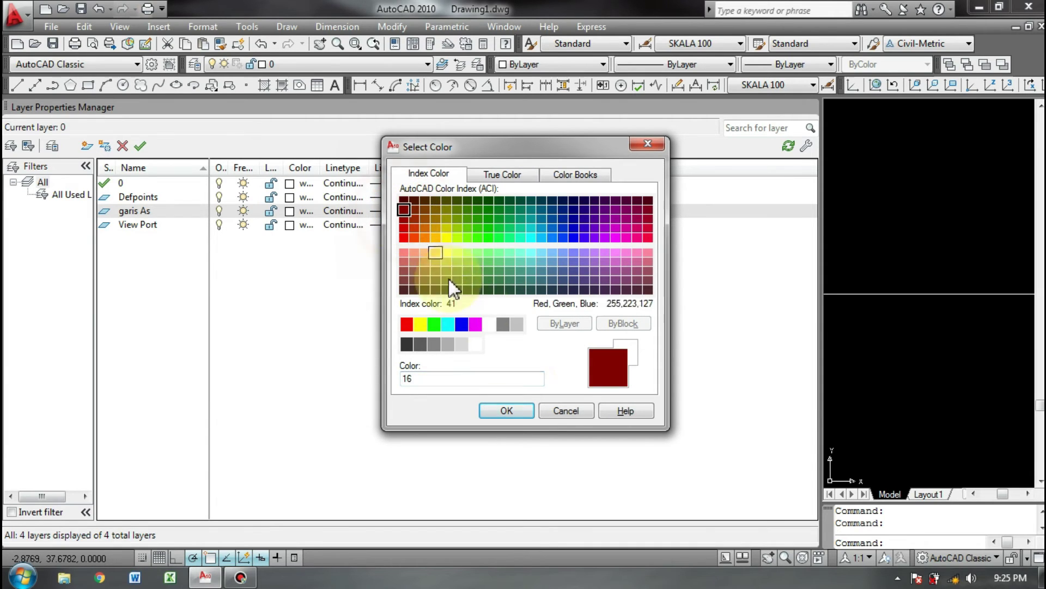
click(521, 409)
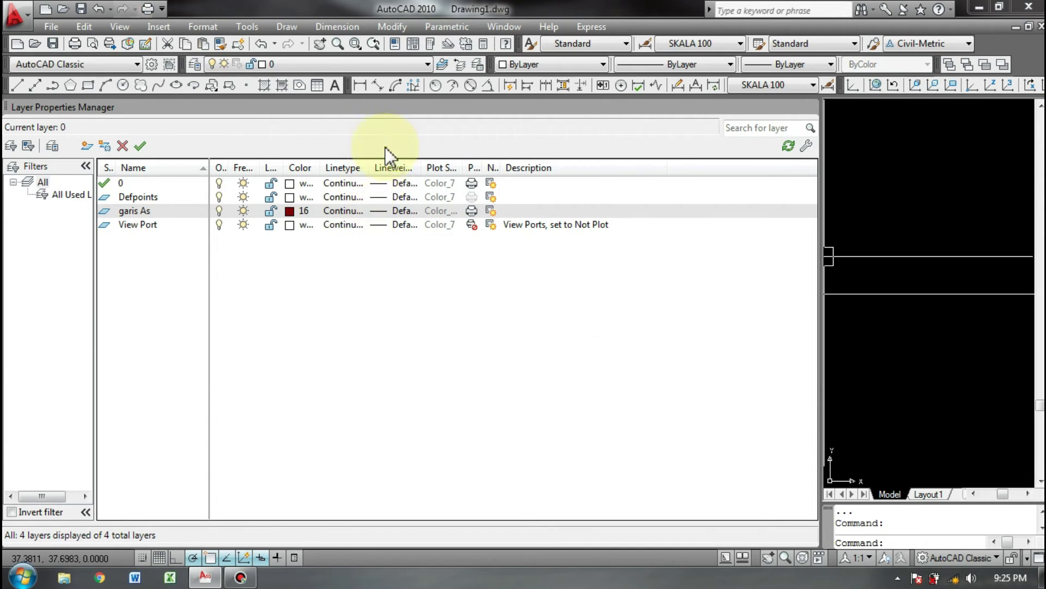
Keep the Continuous linetype for the garis As layer and set its lineweight to 0.00 mm
click(357, 210)
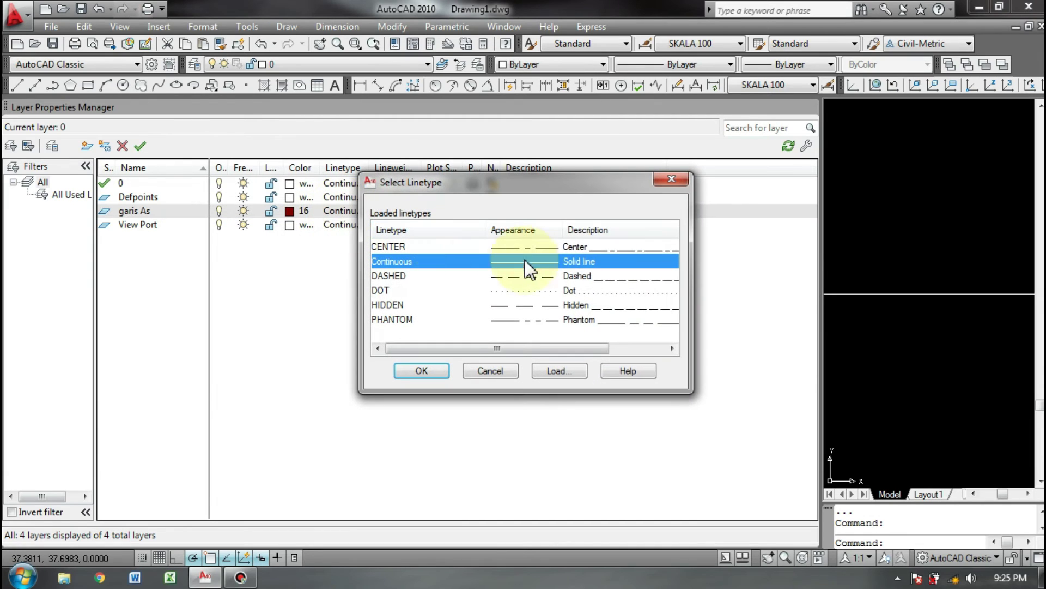
click(437, 379)
click(388, 212)
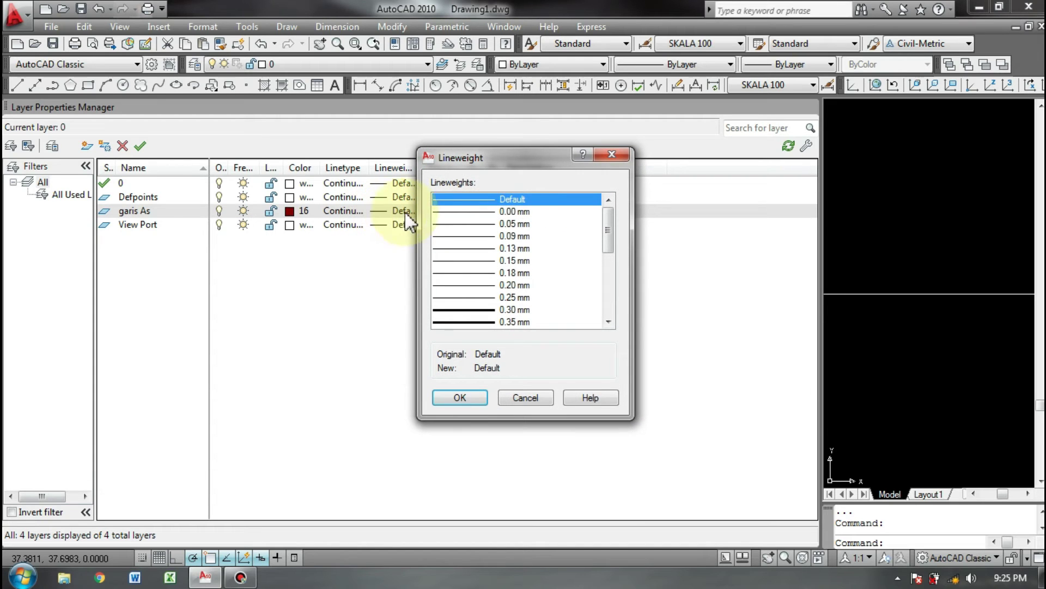
click(510, 211)
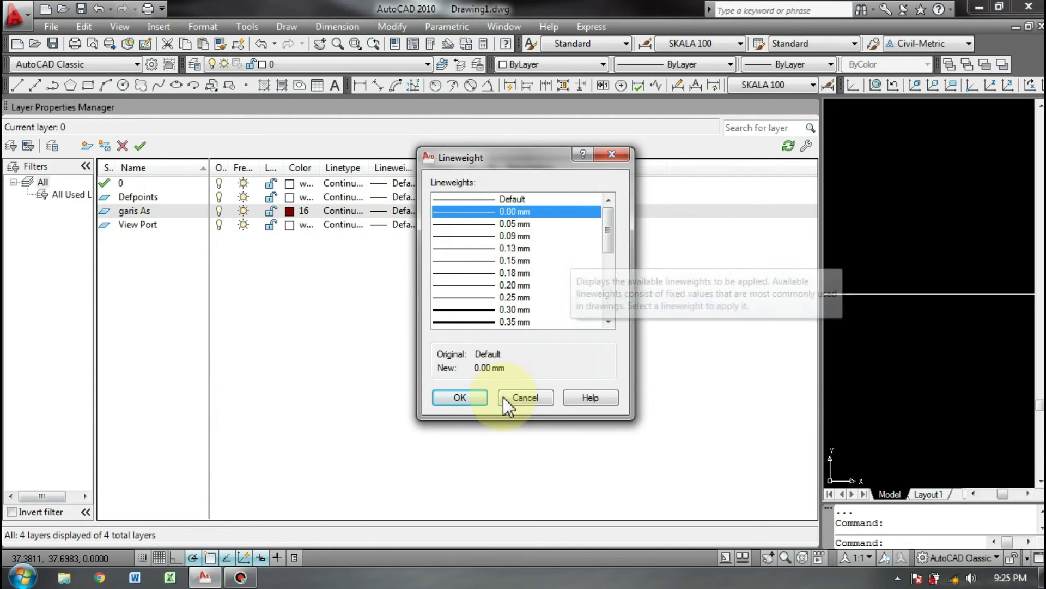
click(475, 399)
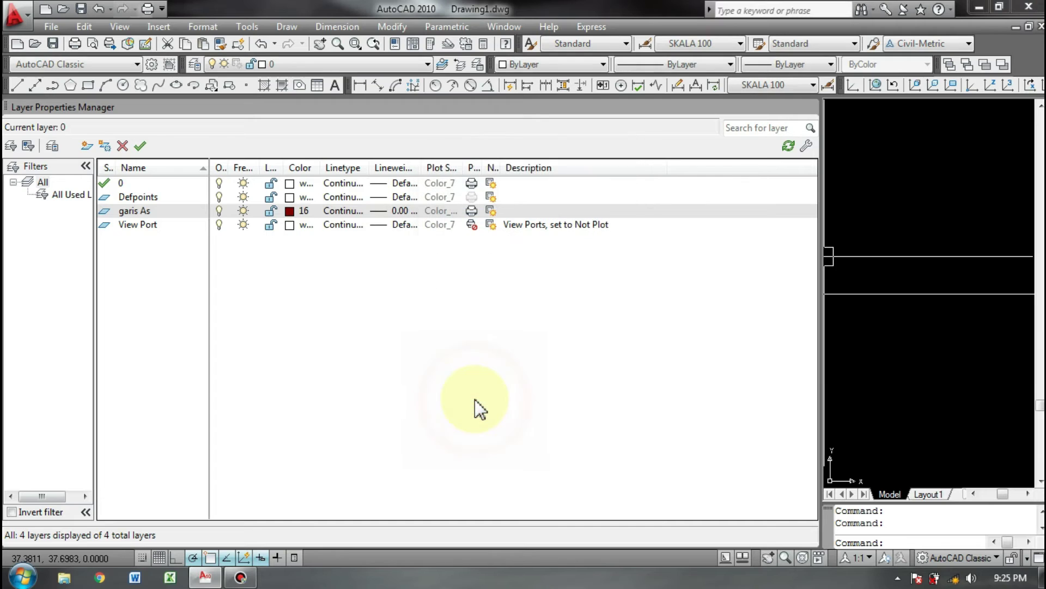
Add another new layer based on the garis As layer's properties
click(472, 212)
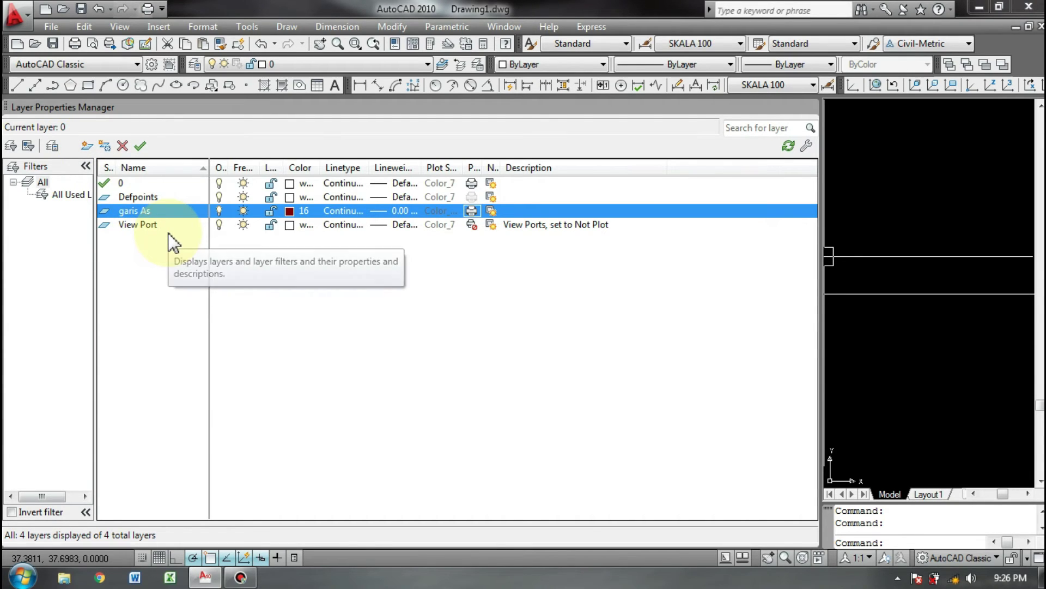
click(87, 145)
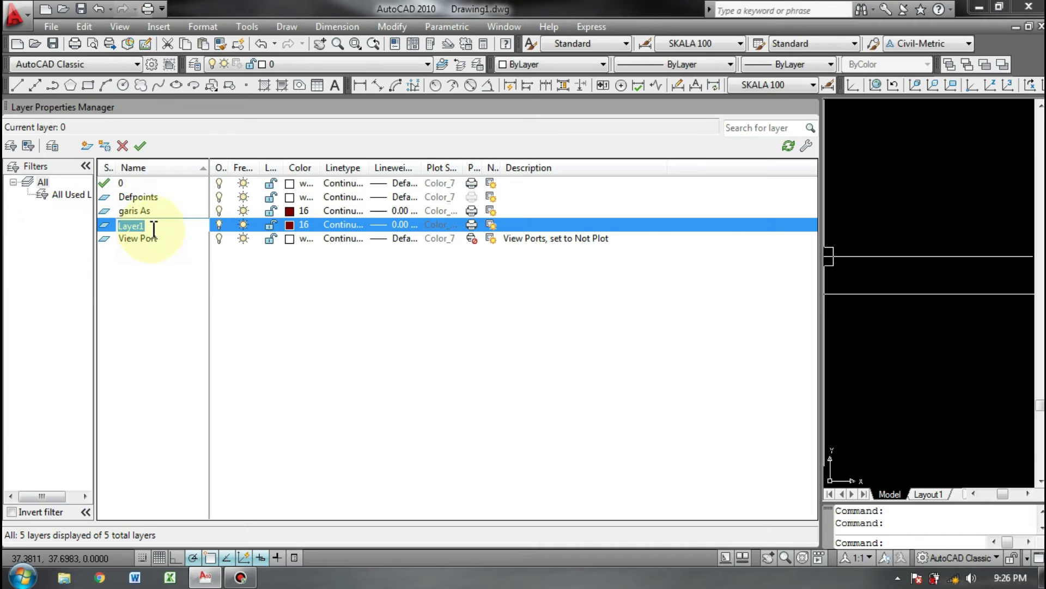
Name the new layer garis Gambar
drag(161, 225, 104, 235)
text(garis Ga)
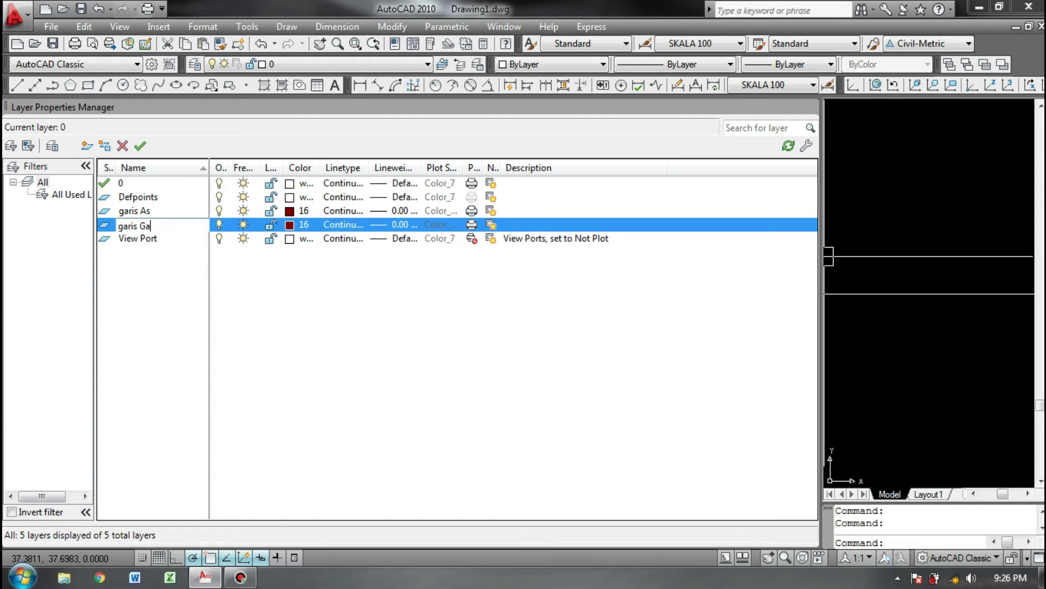
text(mbar)
click(273, 273)
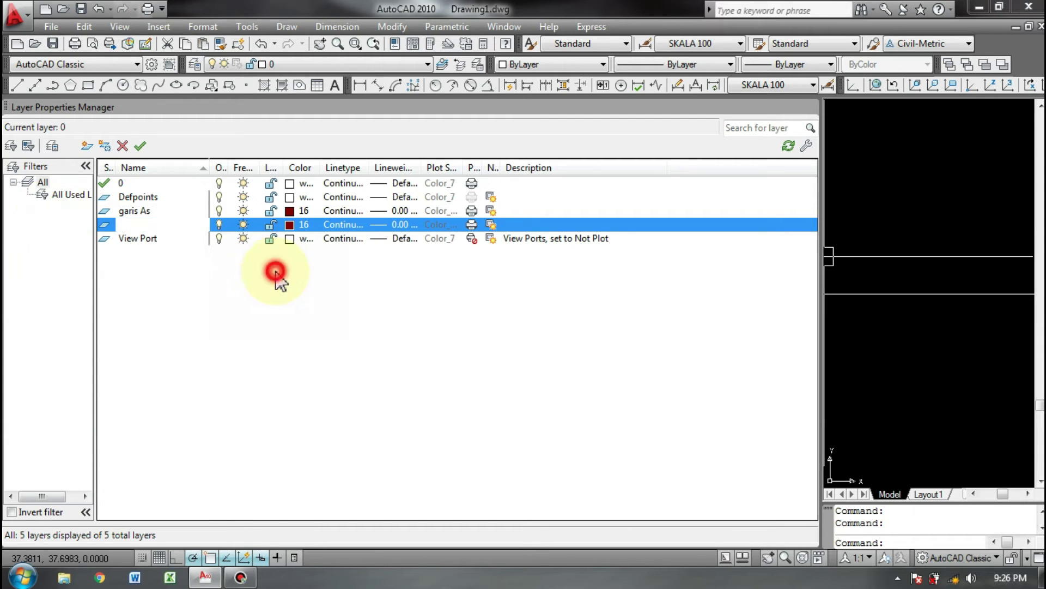
Set the garis Gambar layer's color to 34 and its lineweight to 0.13 mm
click(291, 225)
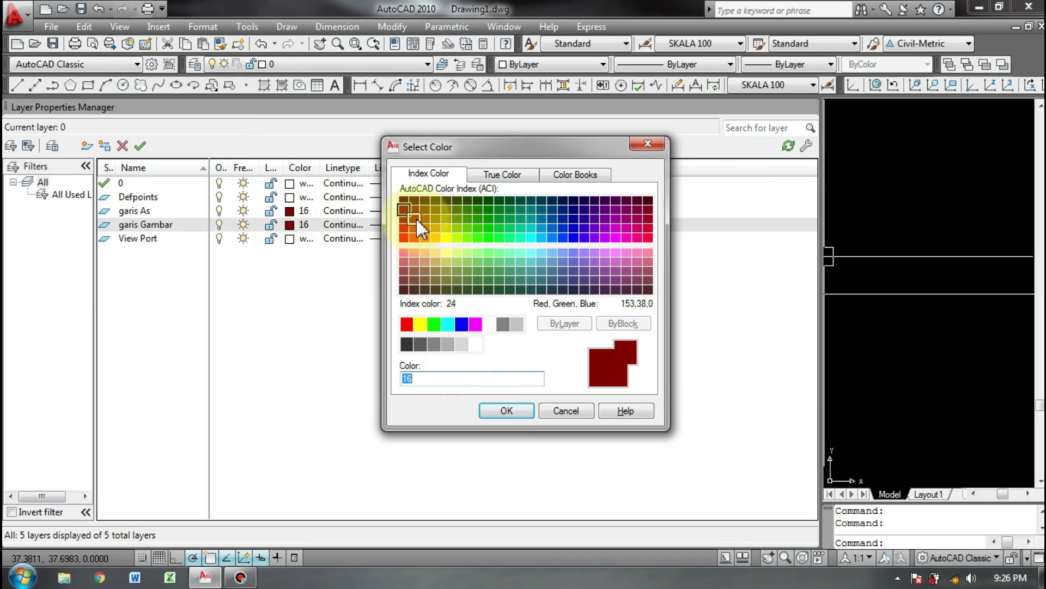
click(420, 217)
click(499, 406)
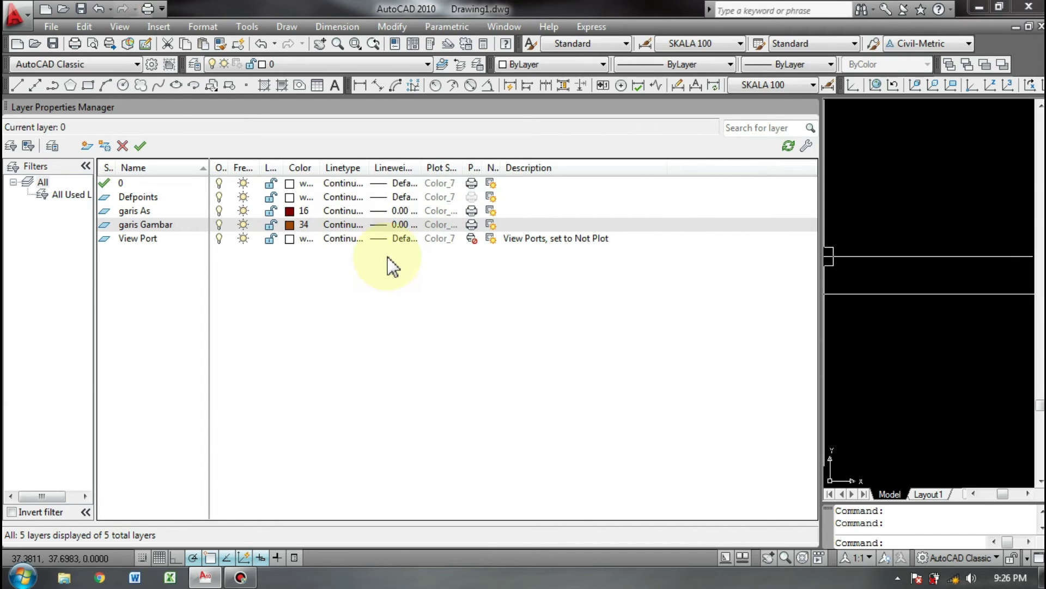
click(384, 228)
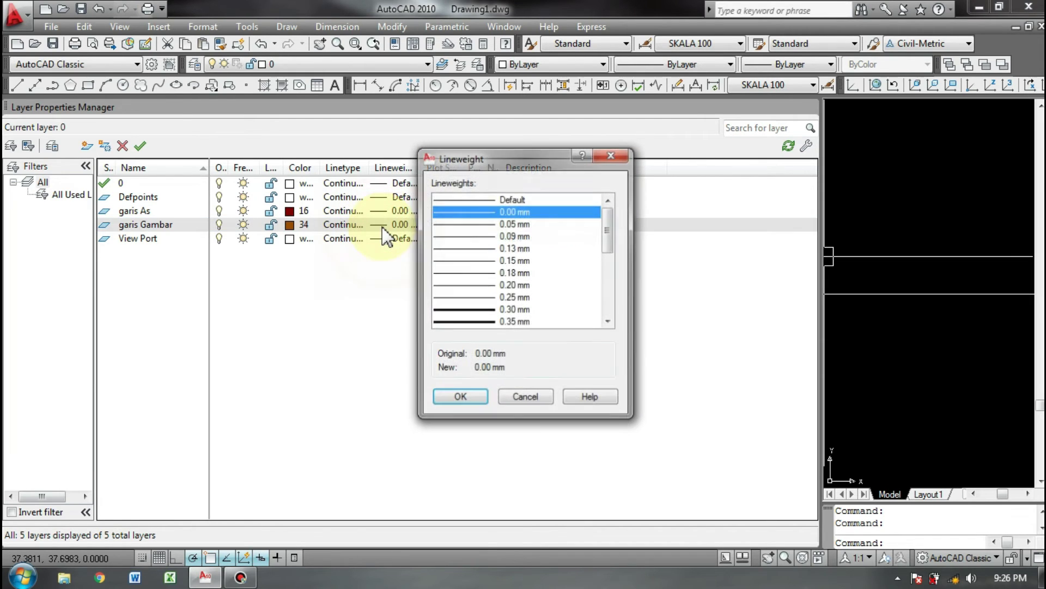
click(482, 251)
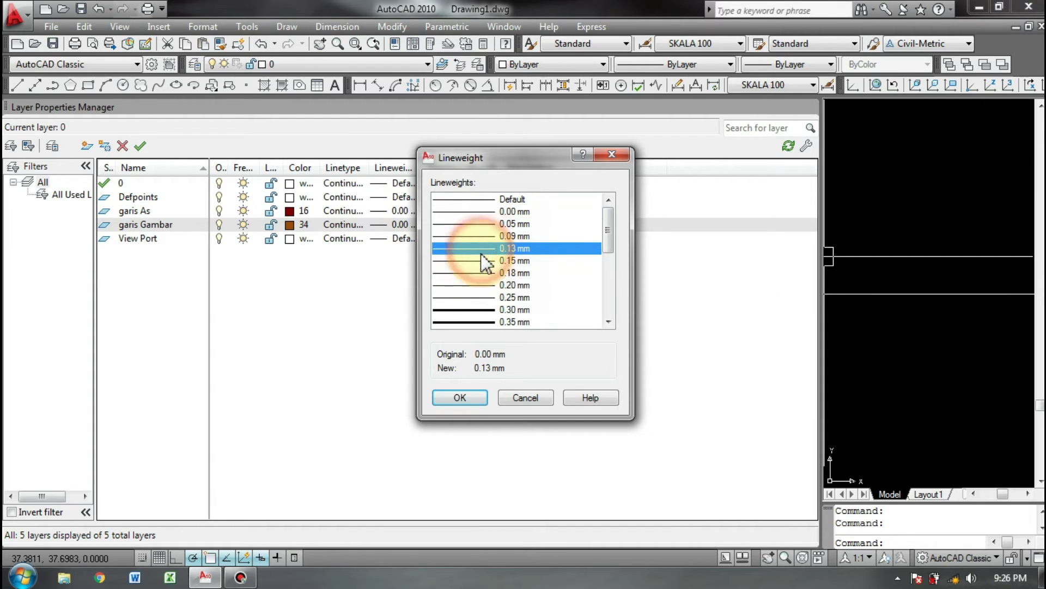
click(462, 401)
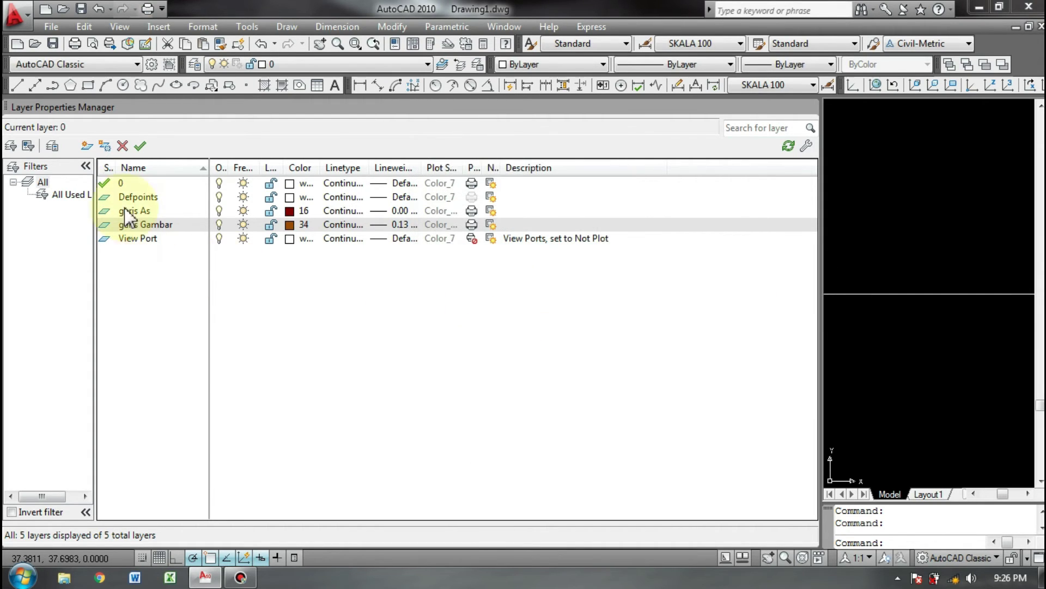
Create another layer named garis Tembok
click(85, 146)
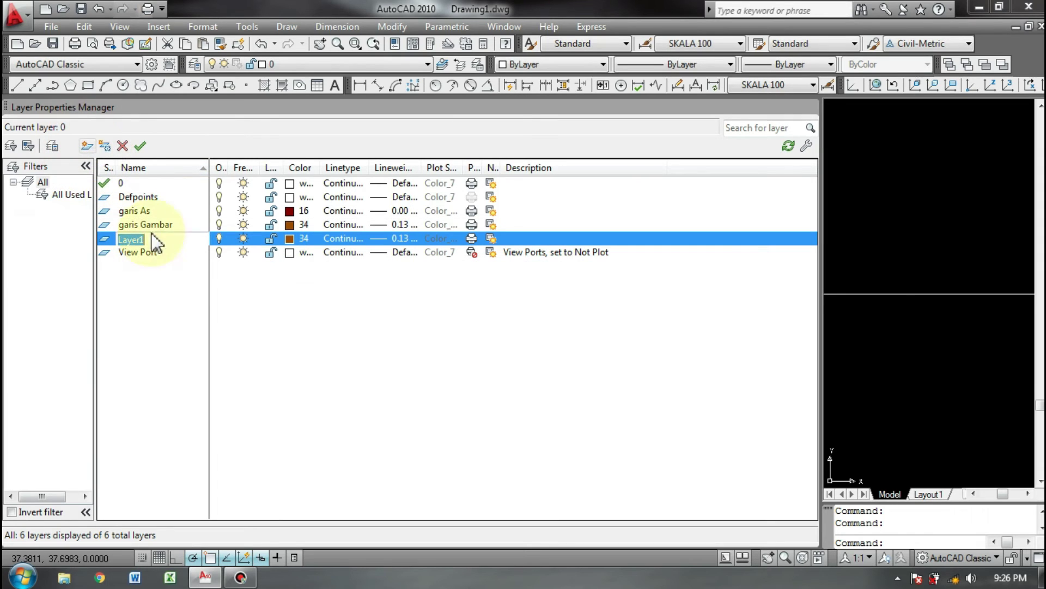
click(152, 240)
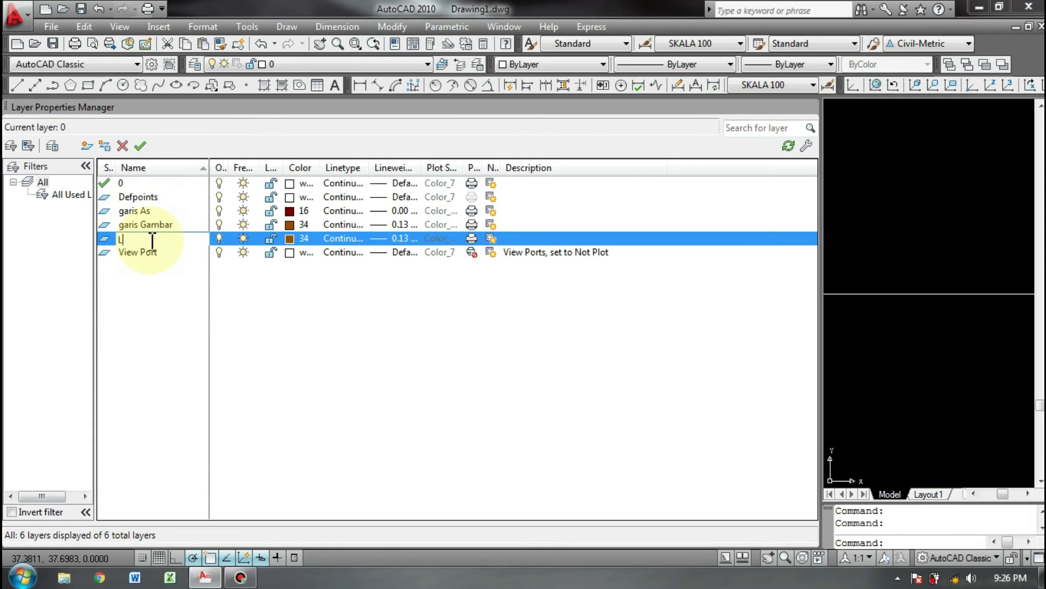
text(garis Tembok)
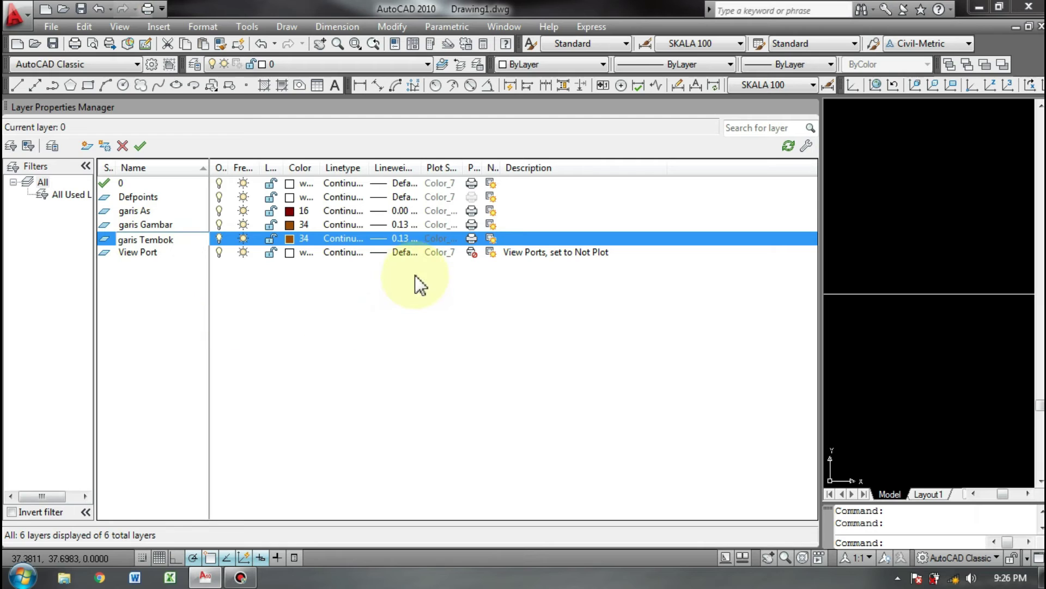
Set the garis Tembok layer's lineweight to 0.05 mm
click(388, 241)
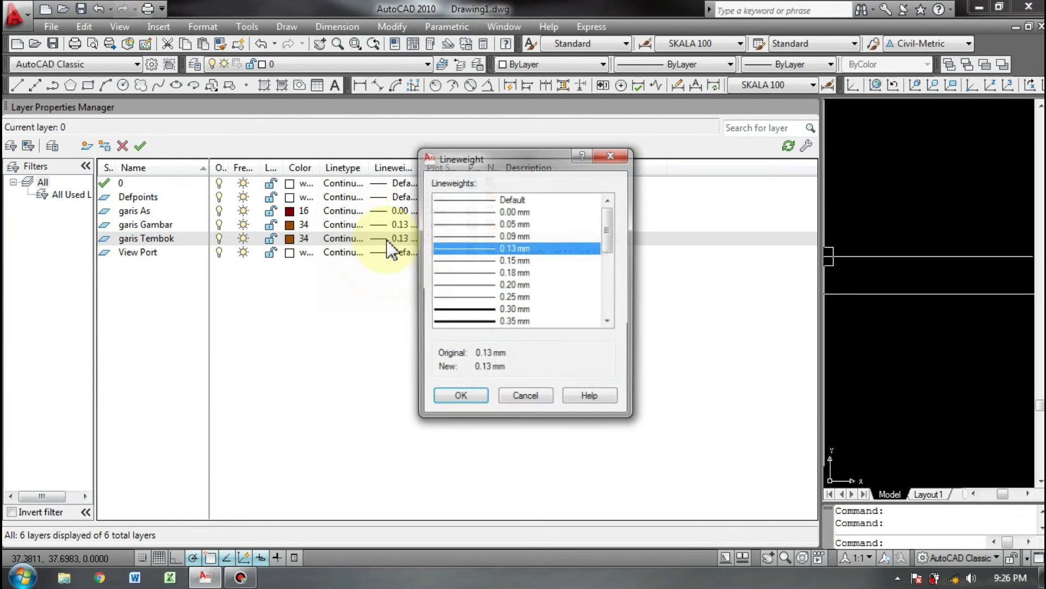
click(507, 223)
click(466, 395)
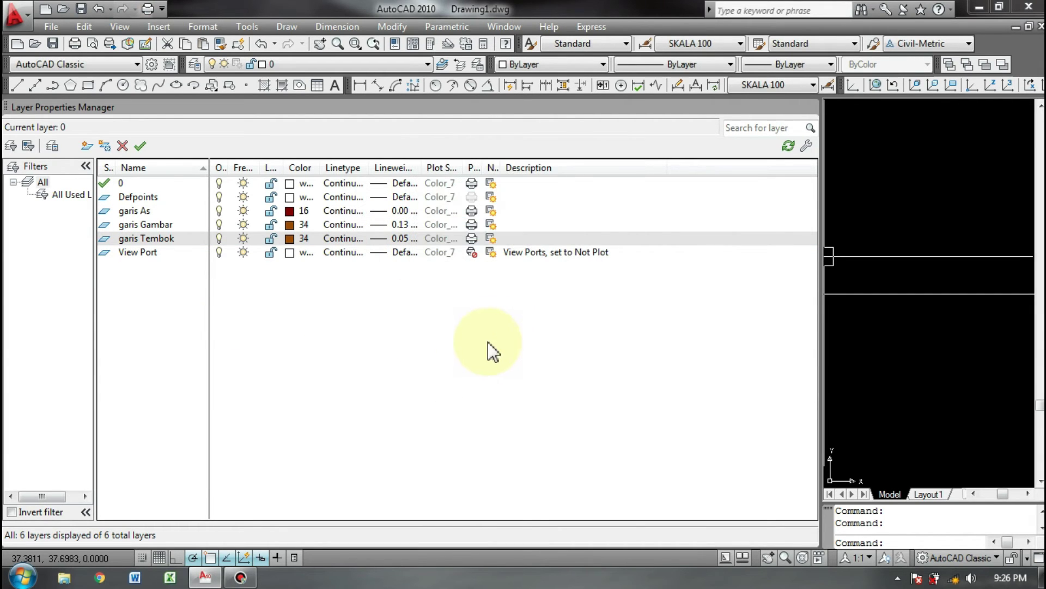
Set the garis Tembok layer's lineweight to 0.15 mm and make it the current layer
click(385, 239)
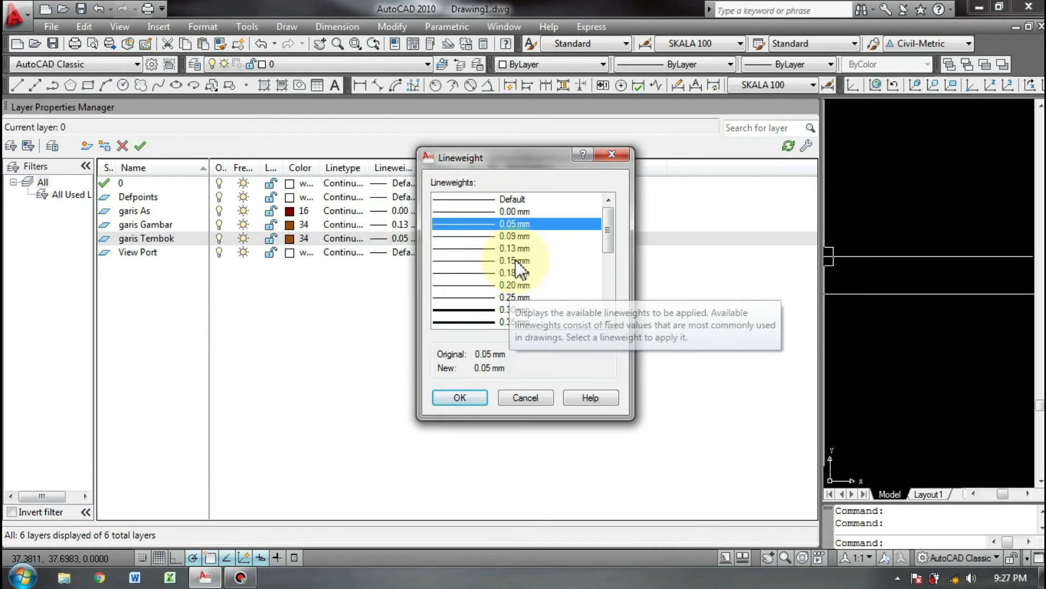
click(512, 259)
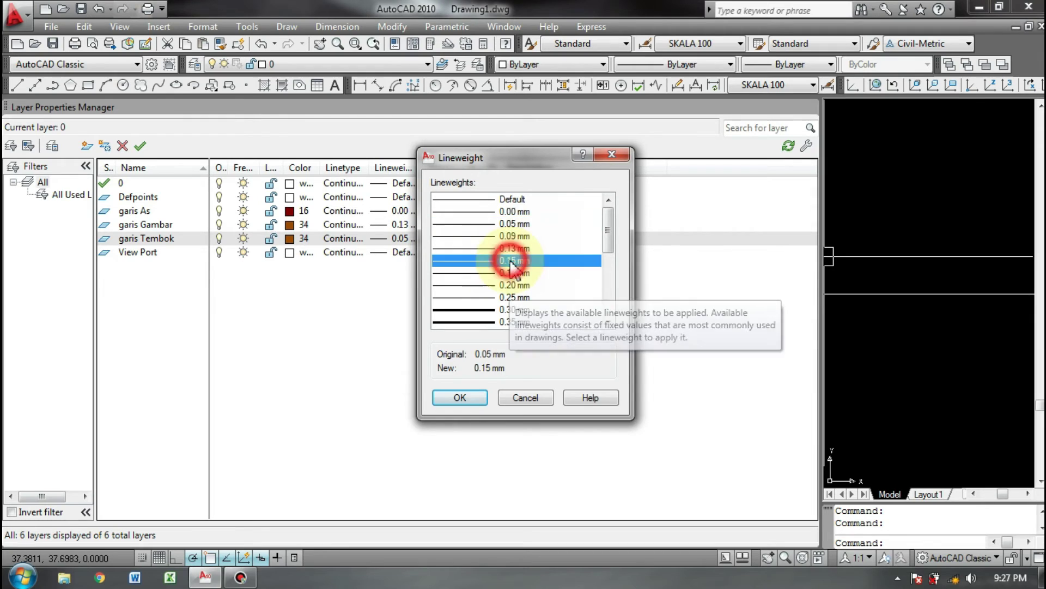
click(463, 398)
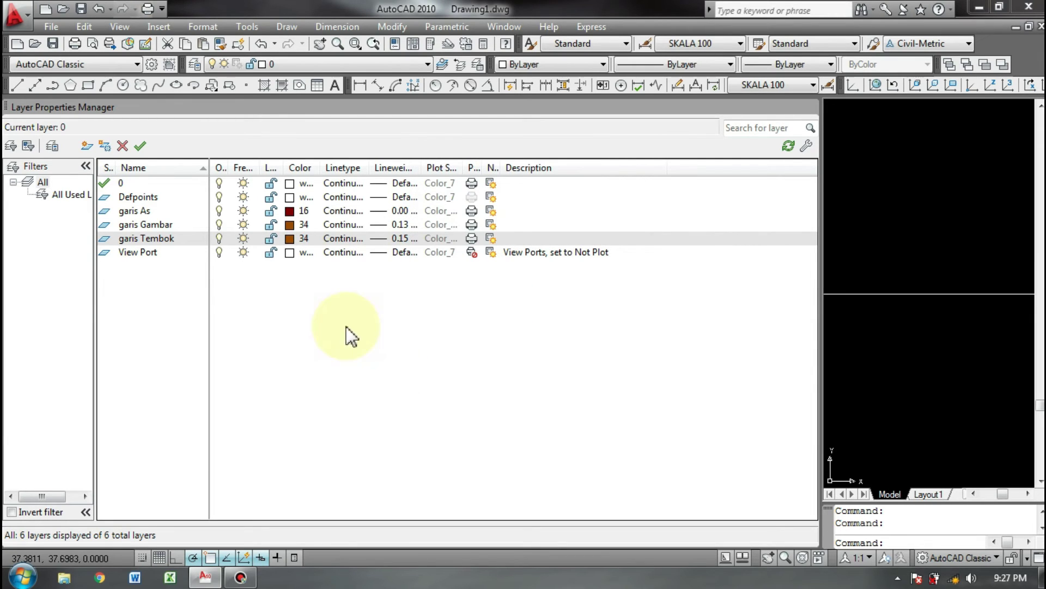
click(140, 147)
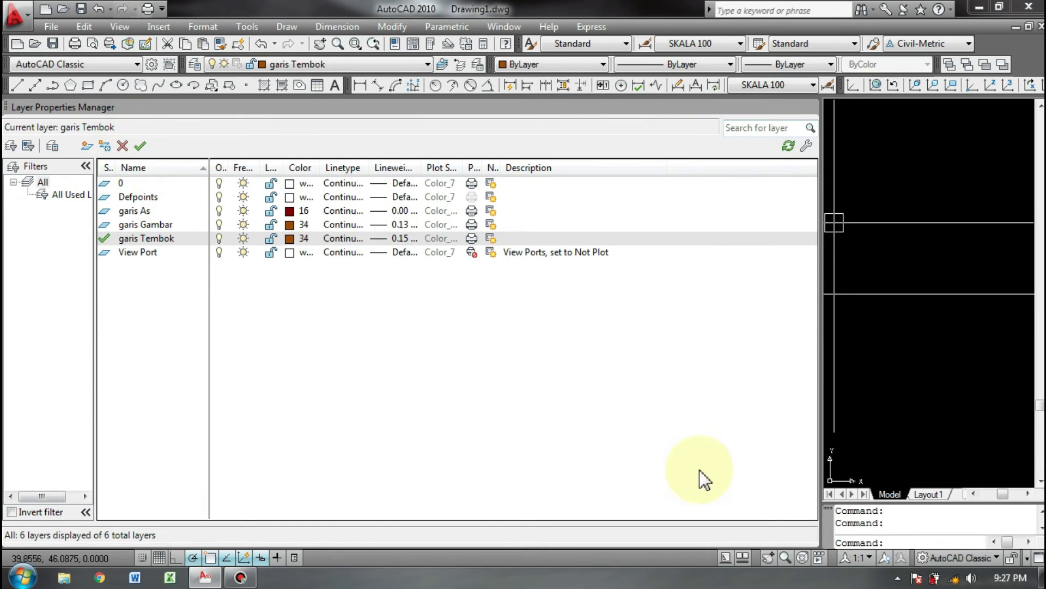
Undock the Layer Properties Manager as a widened floating palette and close it
mouse_move(36, 109)
mouse_down()
mouse_move(99, 110)
mouse_move(36, 107)
mouse_up()
double_click(3, 105)
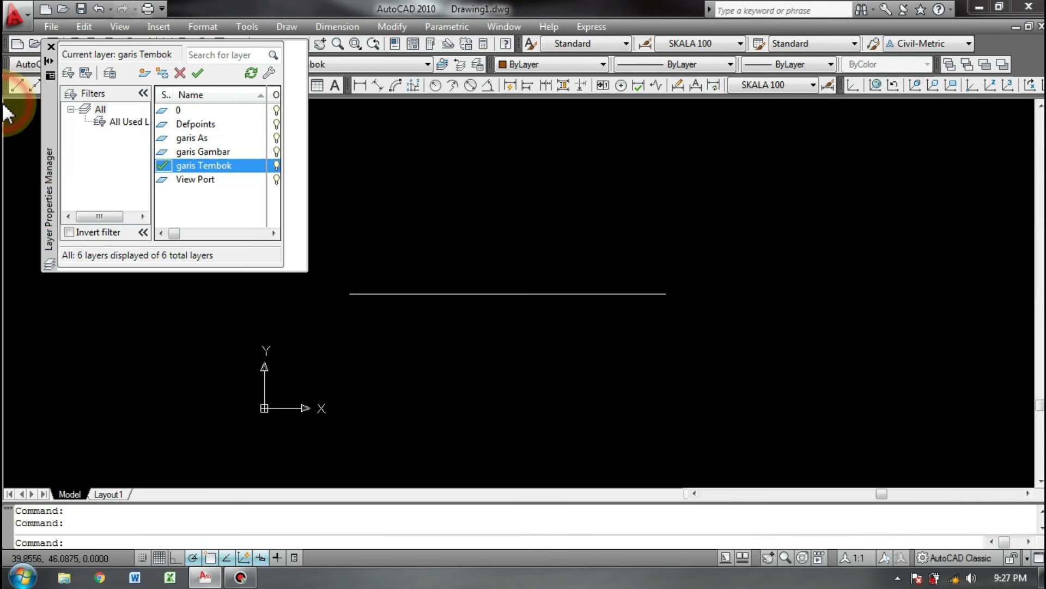
drag(47, 95, 236, 267)
drag(463, 268, 871, 285)
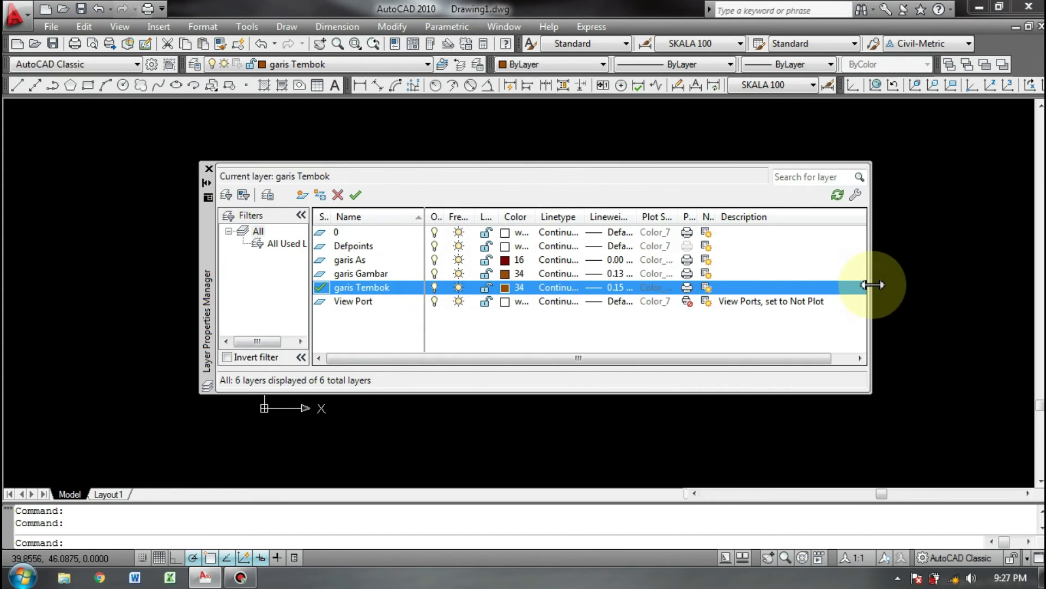
click(209, 168)
With garis As as the current layer, draw a vertical line crossing the existing horizontal line
scroll(352, 213, down, 2)
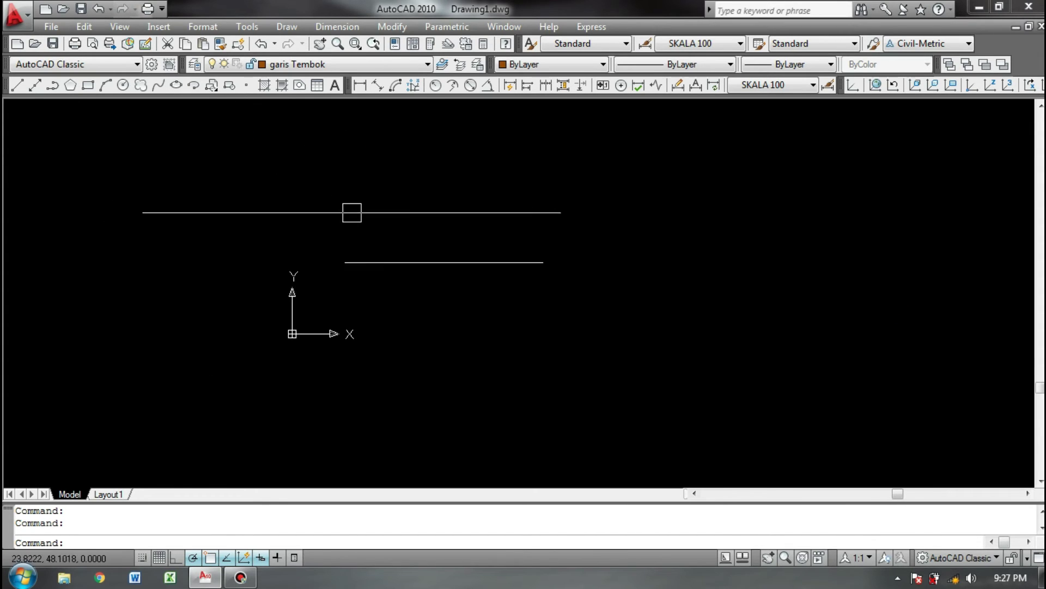
middle_drag(446, 226, 502, 223)
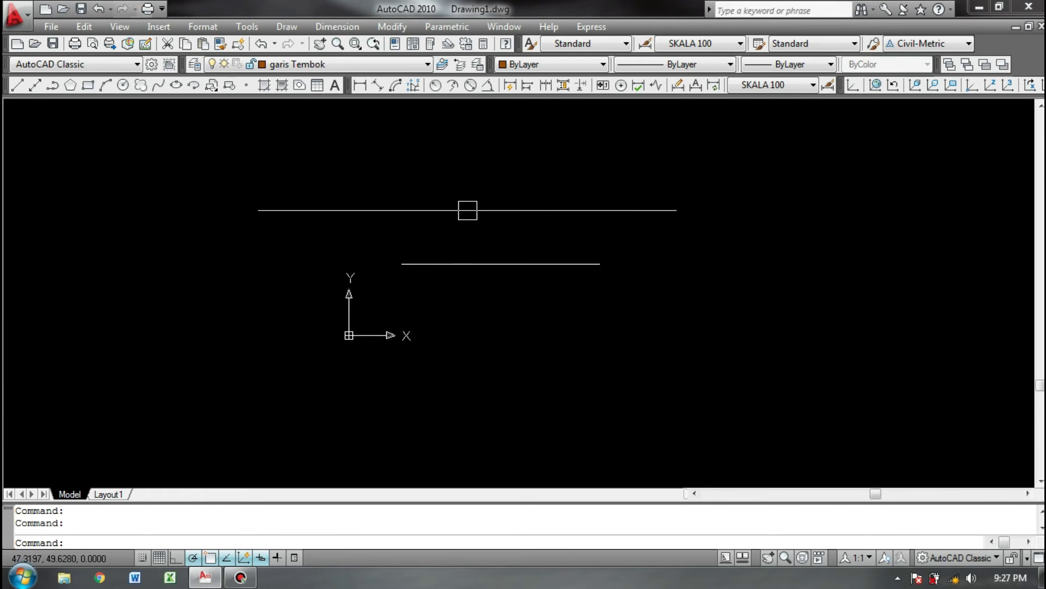
click(344, 64)
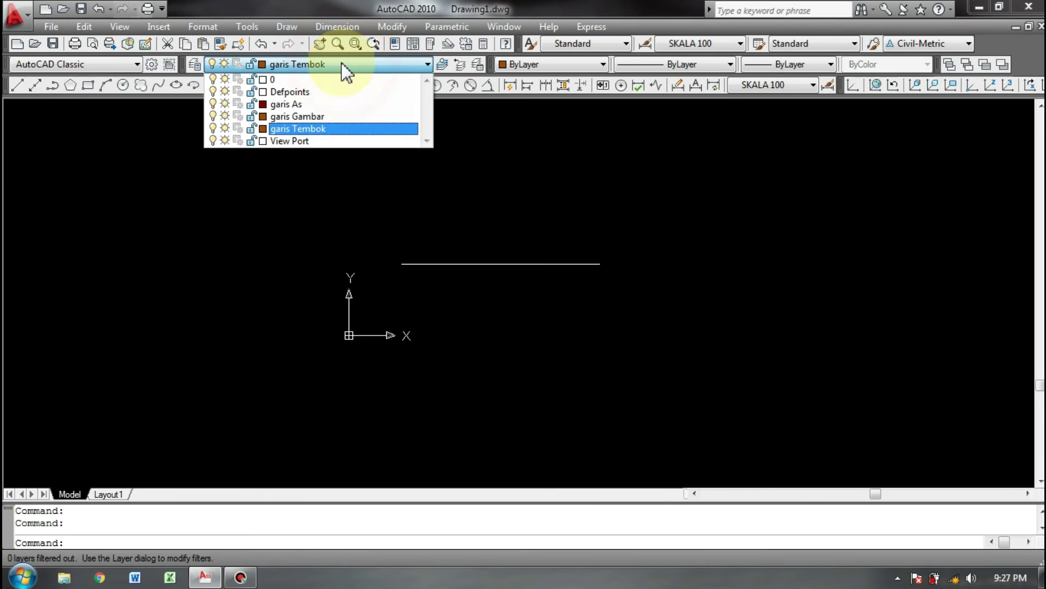
click(322, 65)
click(322, 65)
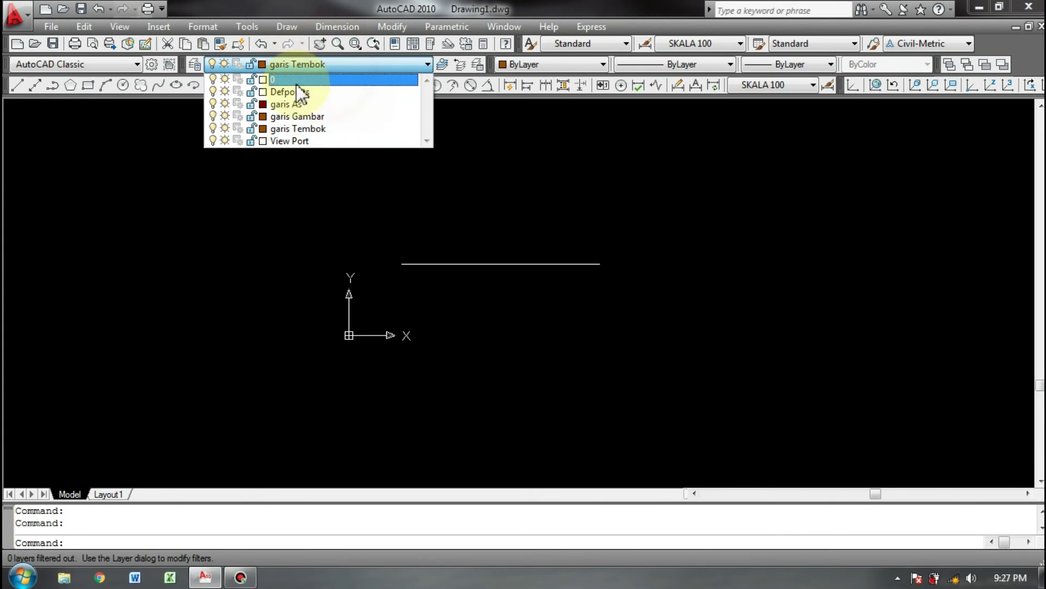
click(280, 103)
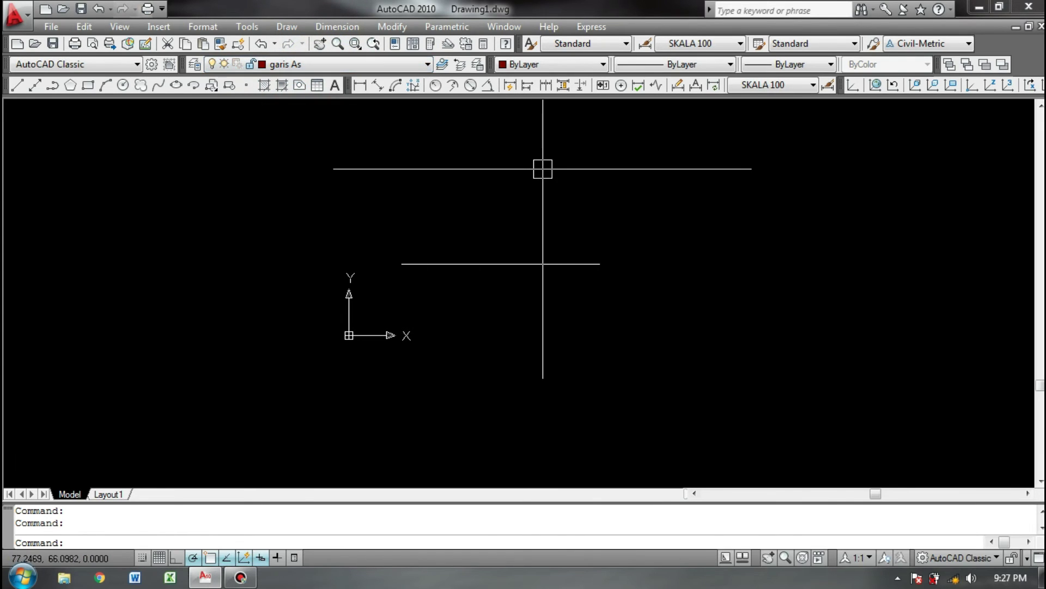
text(l)
key(Return)
click(468, 170)
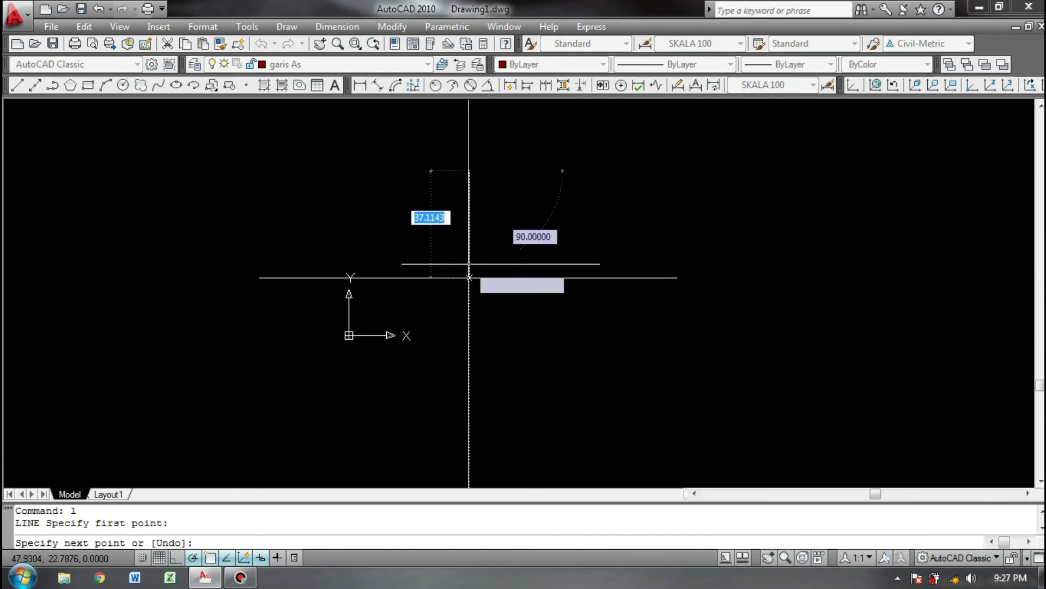
click(469, 368)
key(Return)
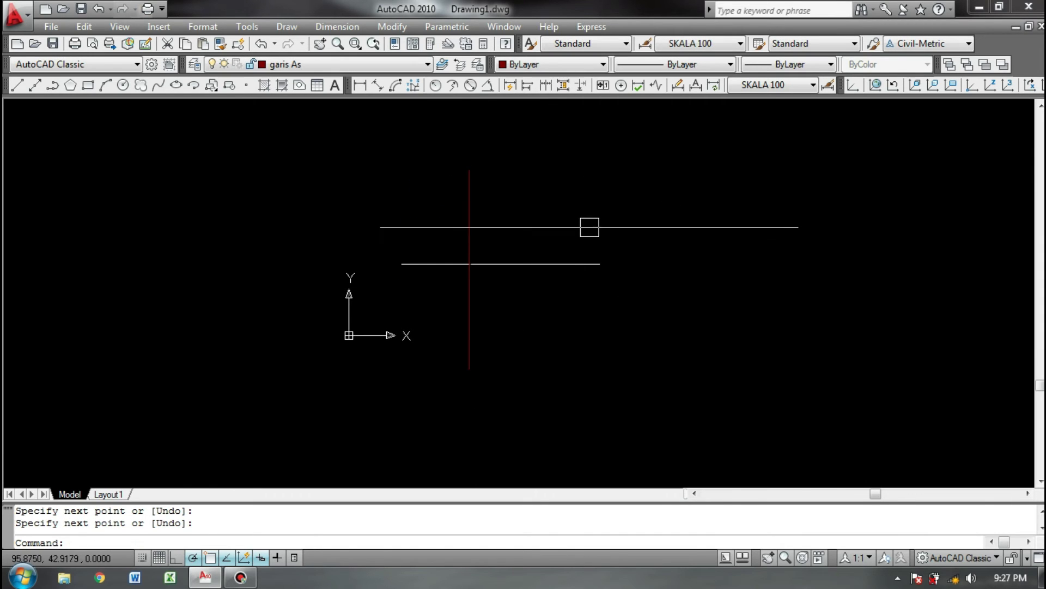
Try yellow and blue as the color of the vertical garis As line
click(577, 215)
click(433, 213)
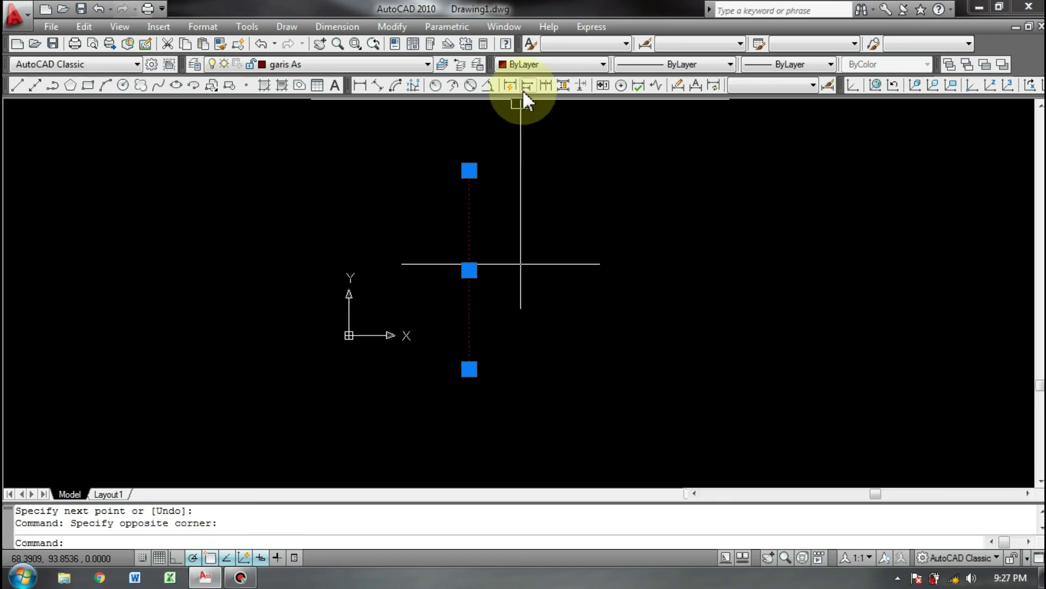
click(540, 64)
click(522, 116)
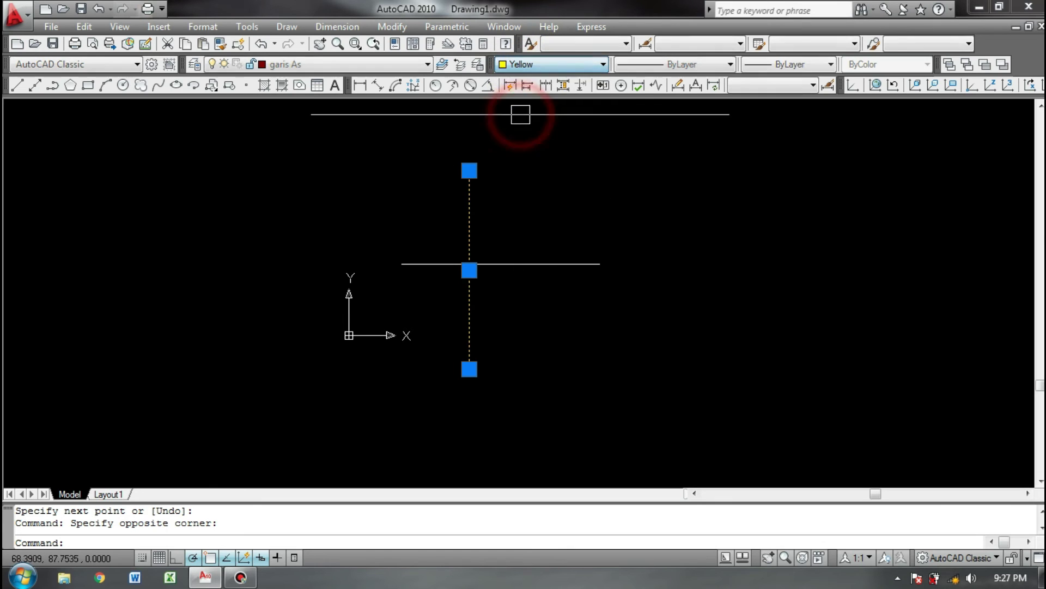
click(534, 64)
click(522, 153)
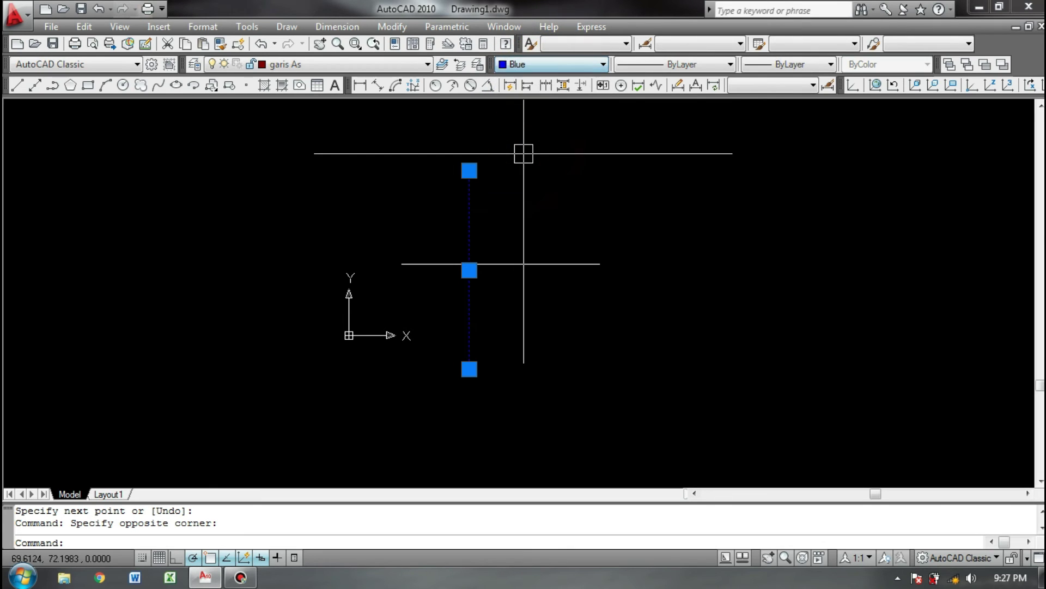
Return the vertical line's color to ByLayer and deselect it
click(542, 65)
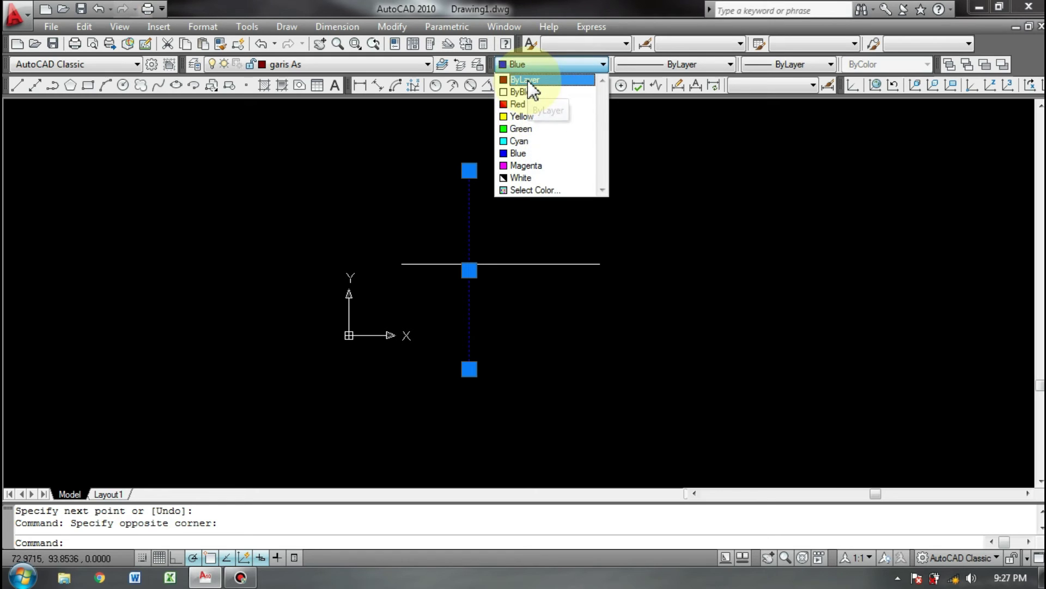
click(524, 80)
key(Escape)
Make garis Gambar the current layer
middle_drag(416, 222, 408, 222)
click(349, 64)
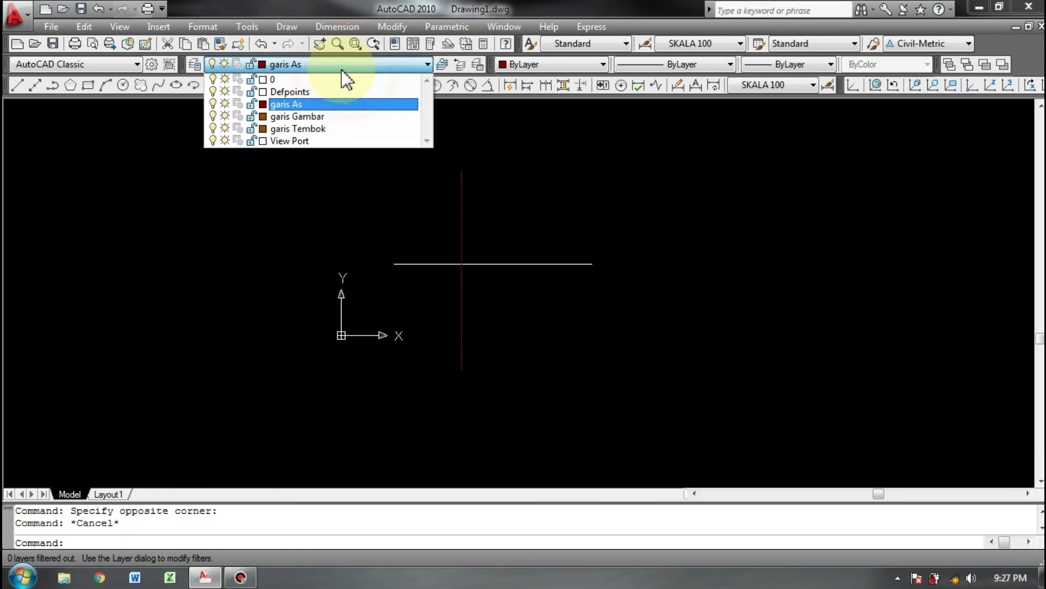
click(292, 118)
text(l)
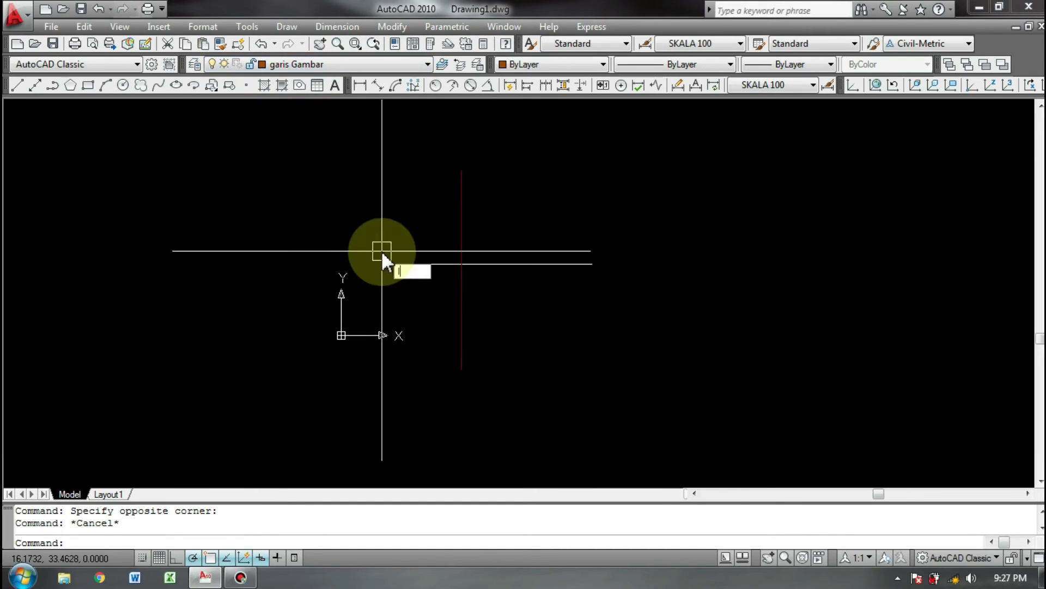
key(Return)
click(462, 265)
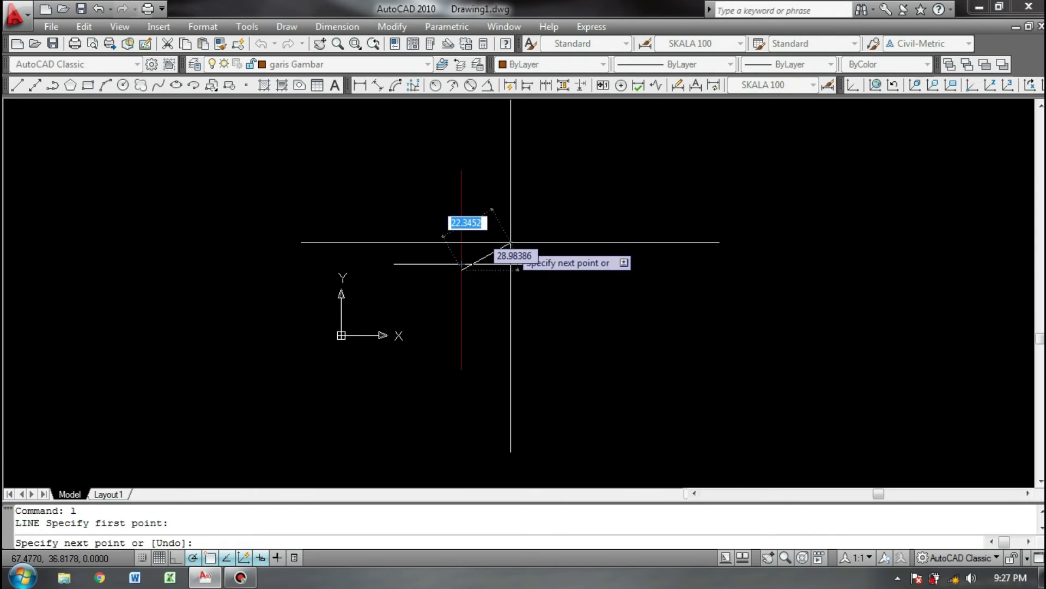
key(Escape)
Draw a horizontal line on the garis Gambar layer, just below the white line and crossing the vertical one
key(Return)
click(414, 294)
click(708, 294)
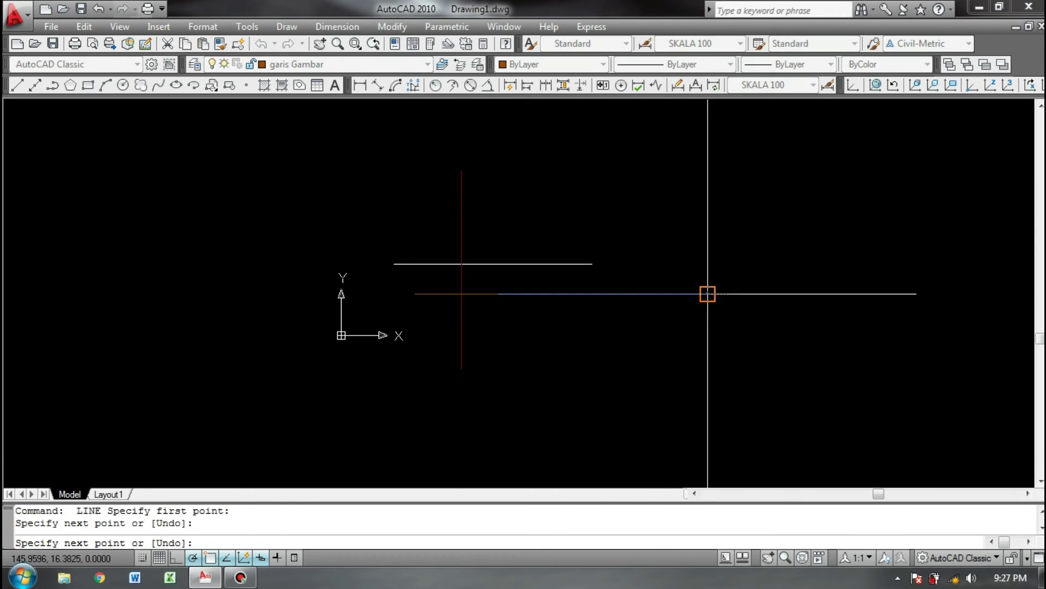
key(Return)
With garis Tembok as the current layer, draw a horizontal line below the garis Gambar line, crossing the vertical one
click(305, 64)
click(278, 127)
key(Return)
click(432, 343)
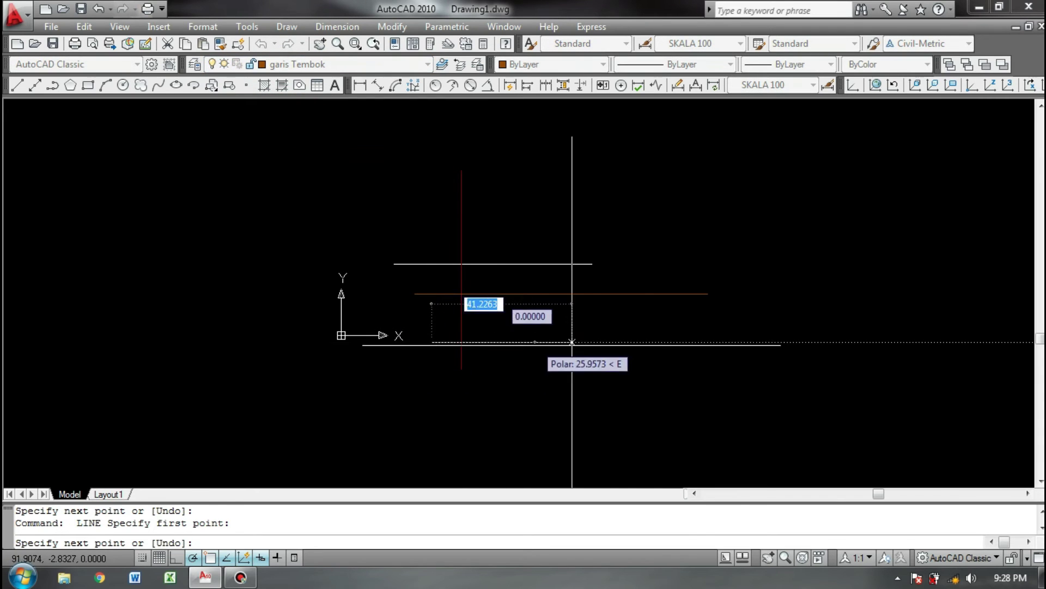
click(655, 343)
key(Return)
scroll(479, 391, up, 3)
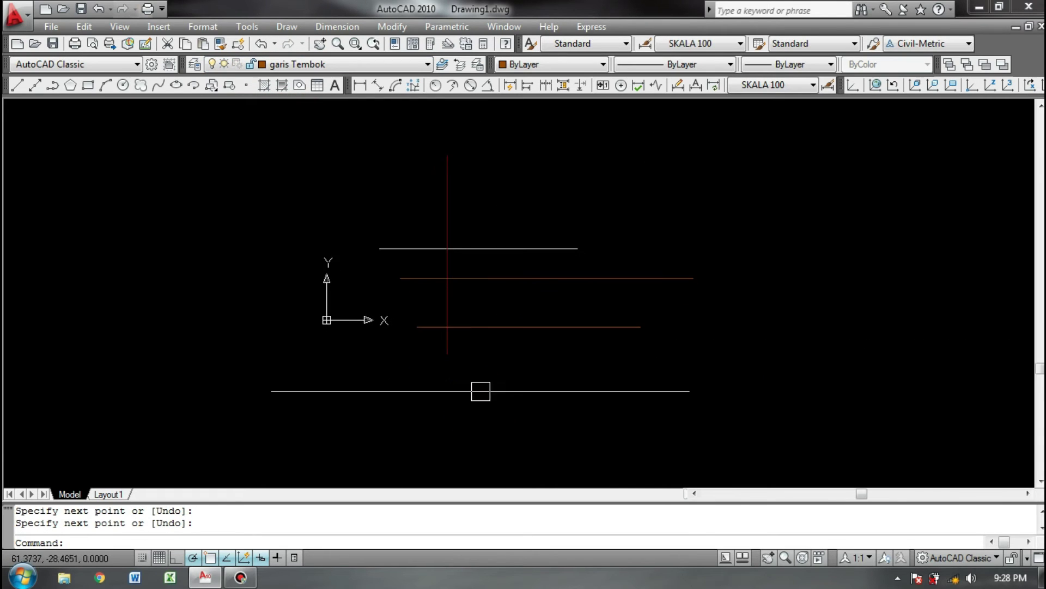
Set the lineweight of the horizontal garis Gambar line, just below the white line, to 0.30 mm
middle_drag(599, 226, 538, 227)
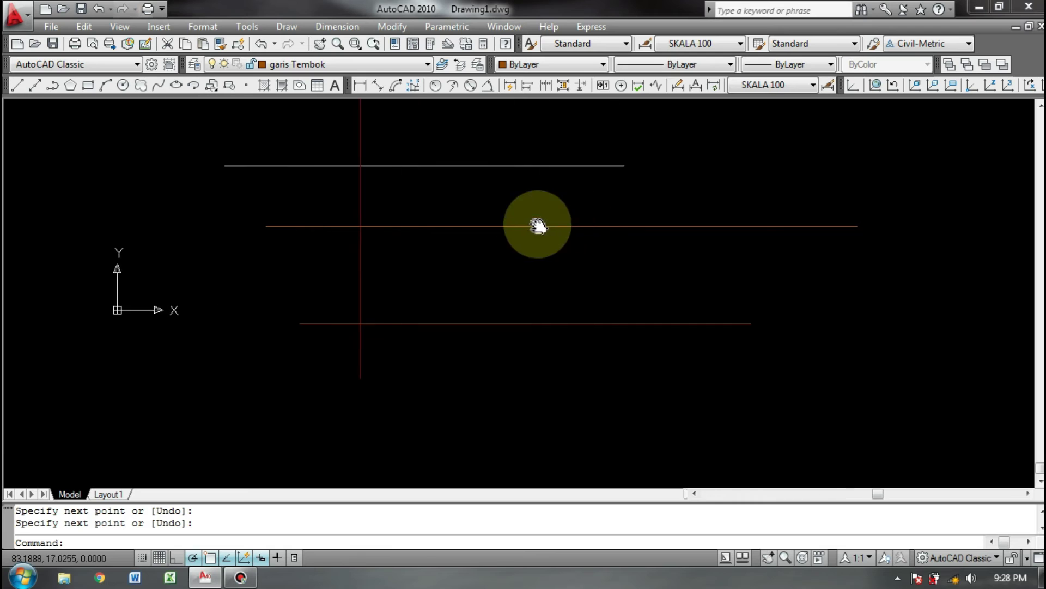
click(545, 216)
click(523, 245)
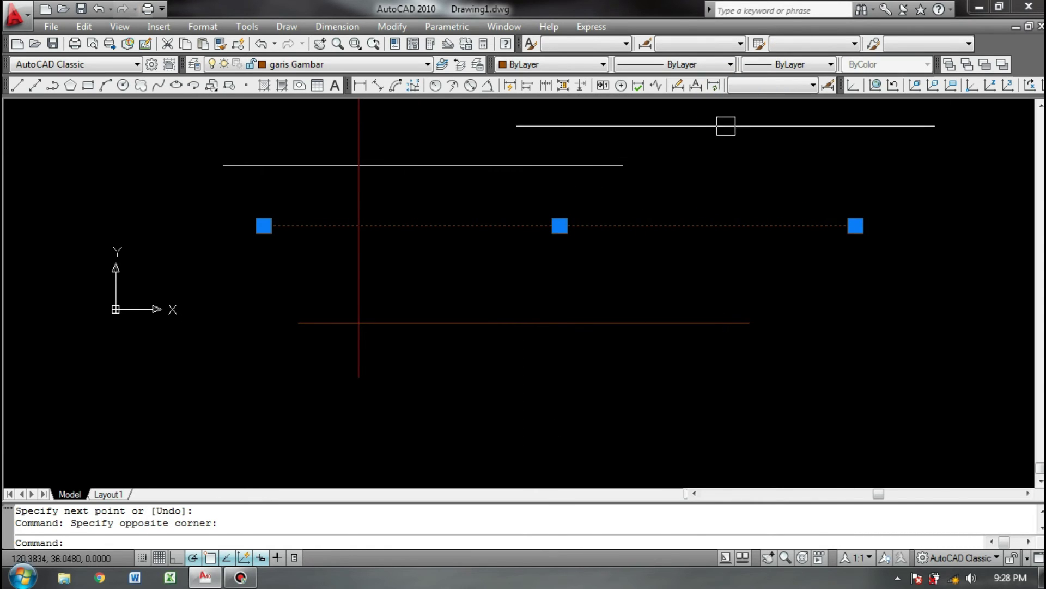
click(778, 66)
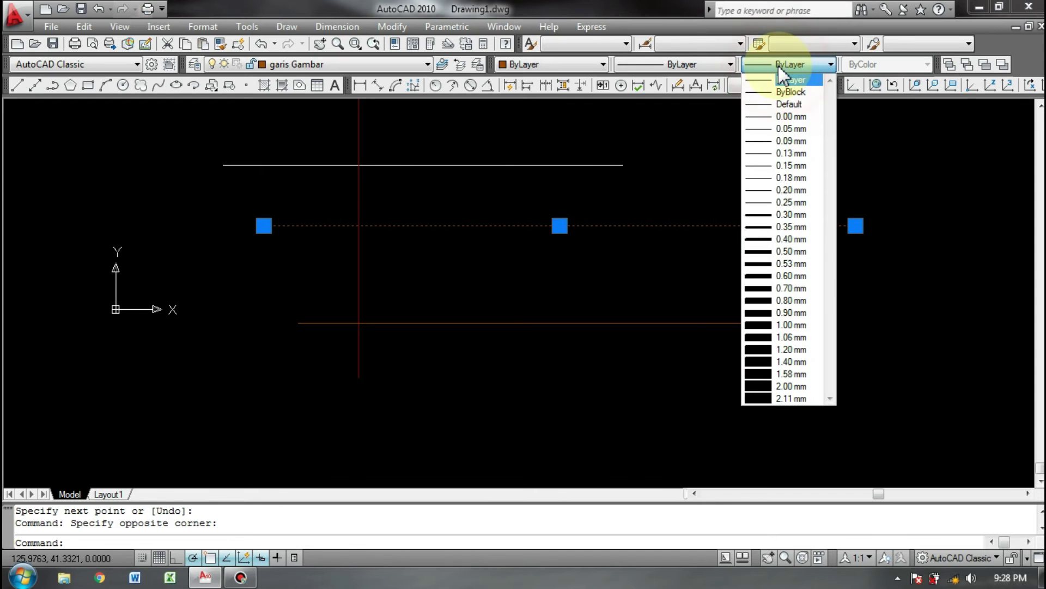
click(654, 203)
click(712, 166)
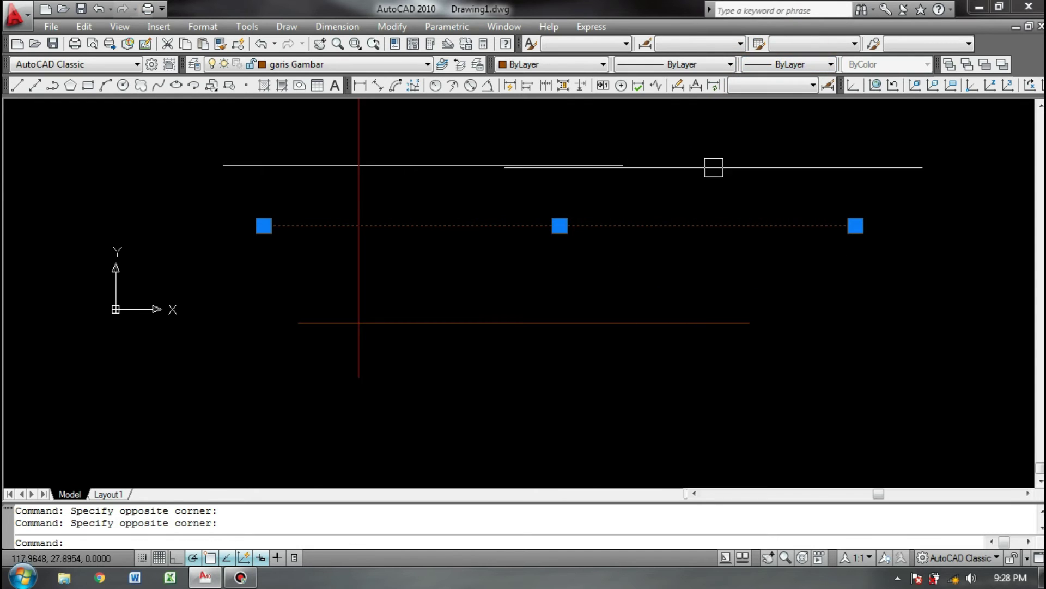
click(784, 64)
click(793, 215)
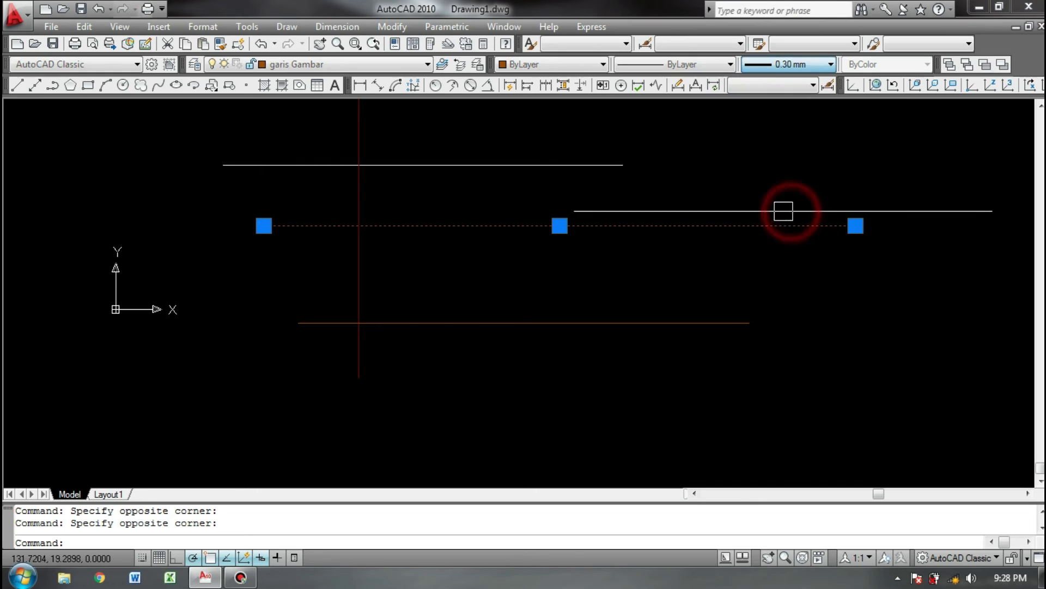
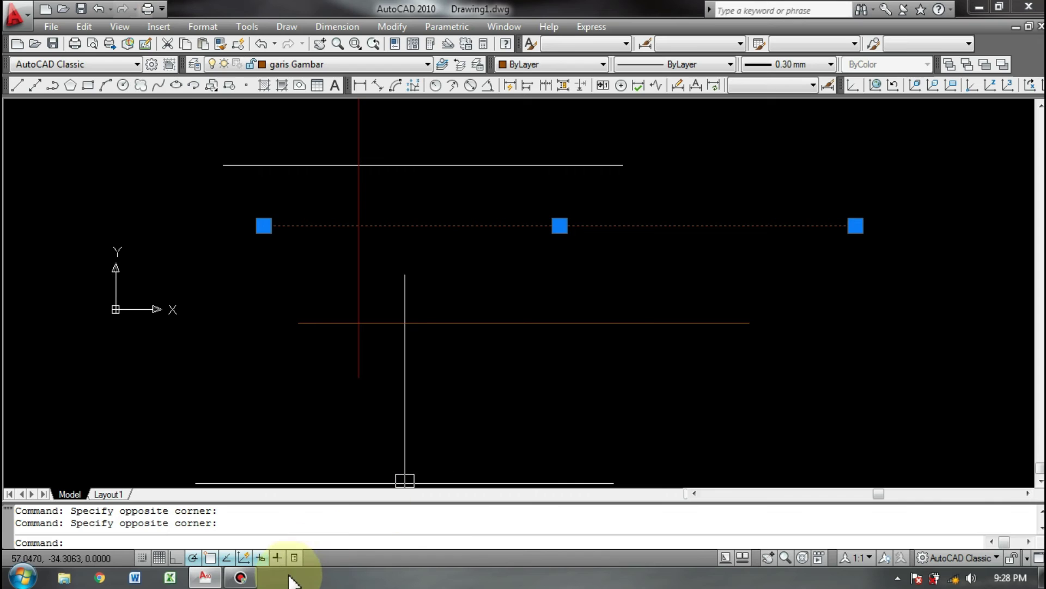
Turn on the display of lineweights in the drawing and deselect the garis Gambar line
click(280, 561)
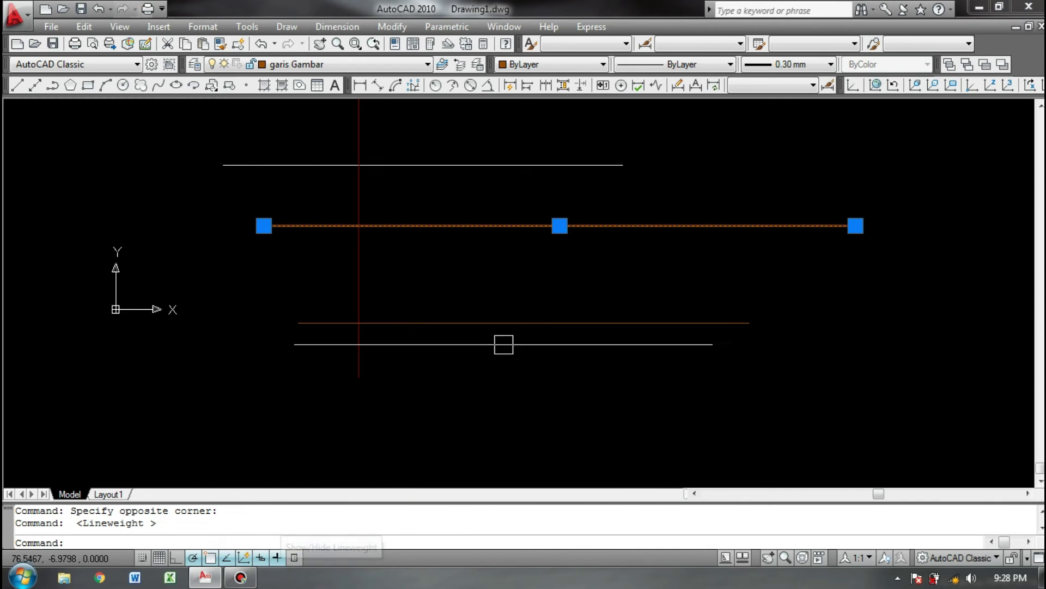
click(276, 557)
click(277, 556)
middle_drag(479, 290, 497, 273)
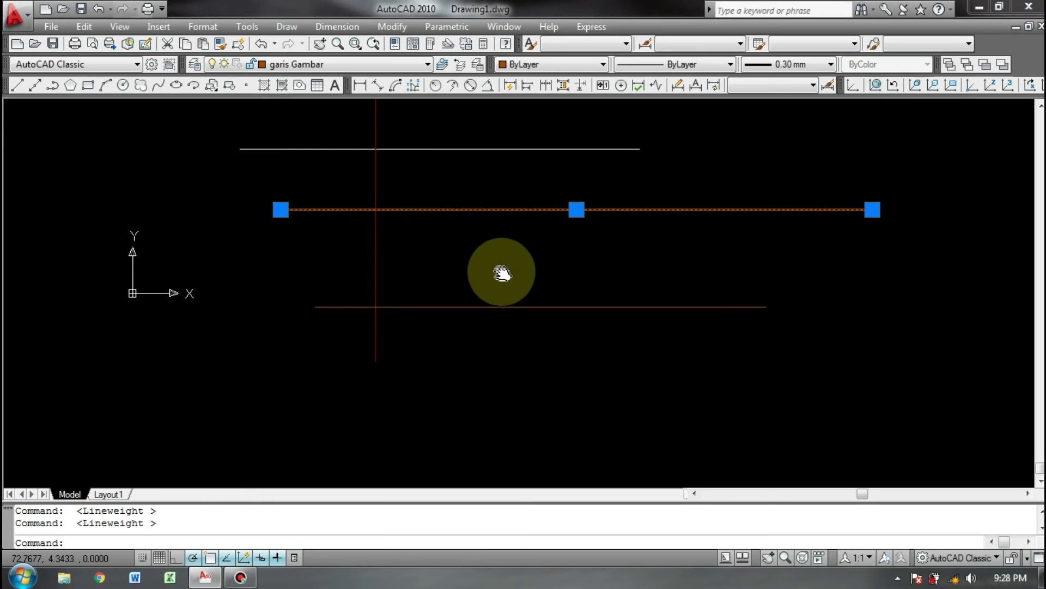
key(Escape)
Set the lineweight of the lowest horizontal line, on the garis Tembok layer, to 0.90 mm and deselect it
click(651, 264)
click(566, 317)
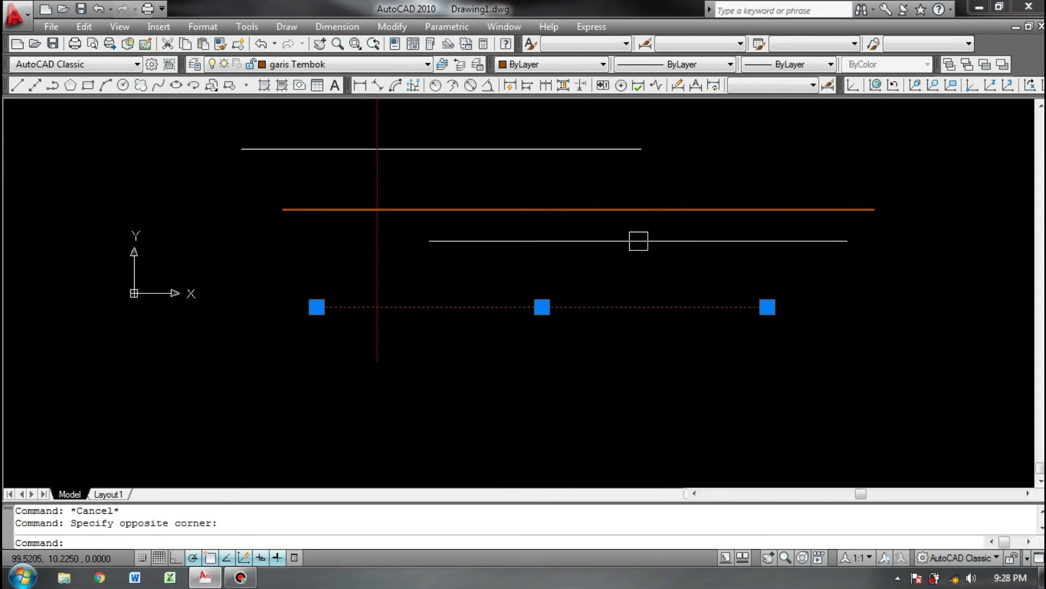
click(758, 64)
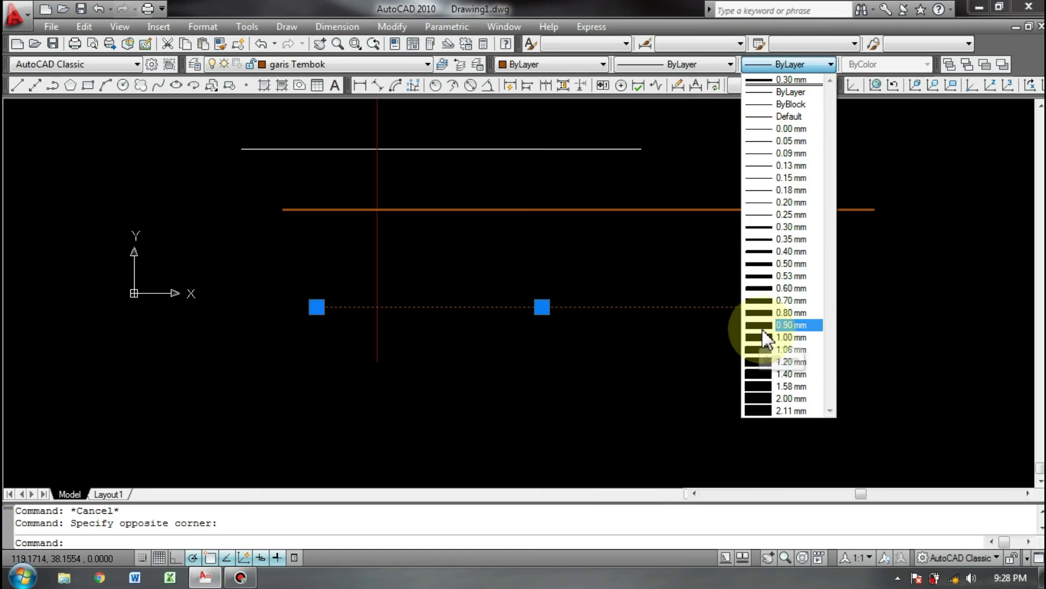
click(763, 328)
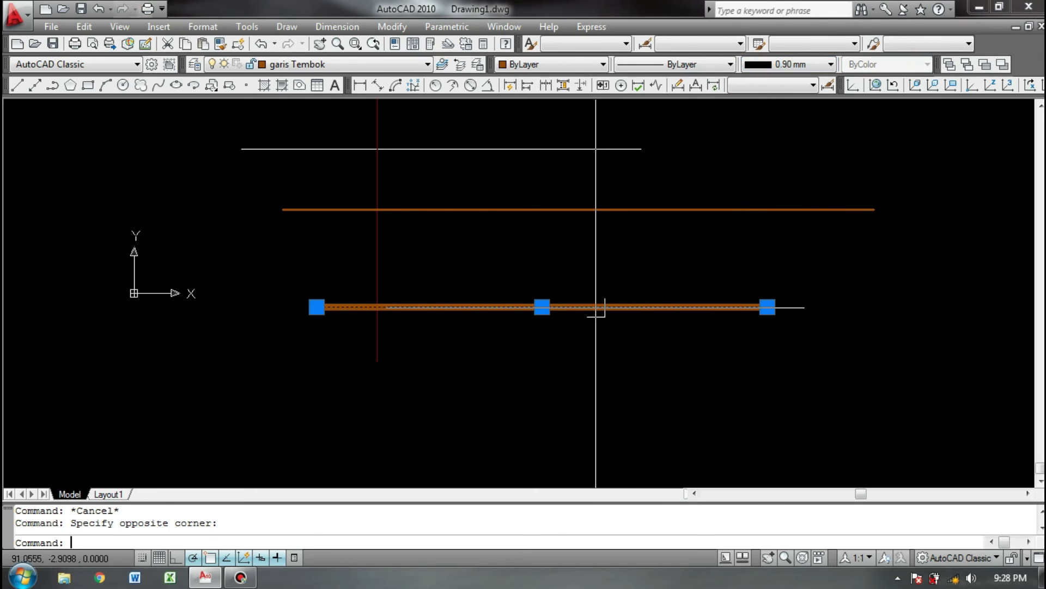
key(Escape)
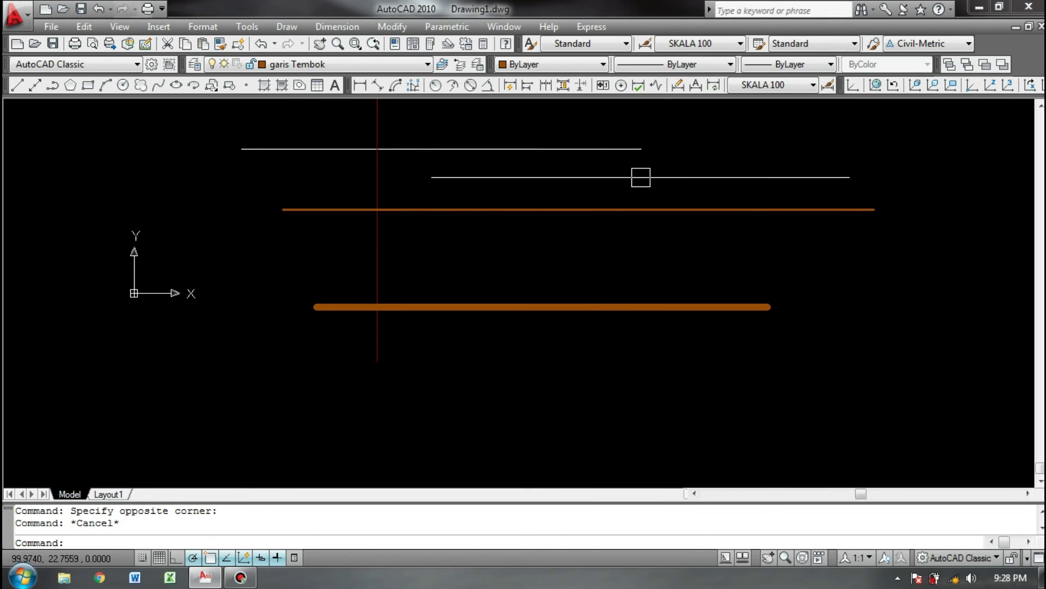
click(677, 67)
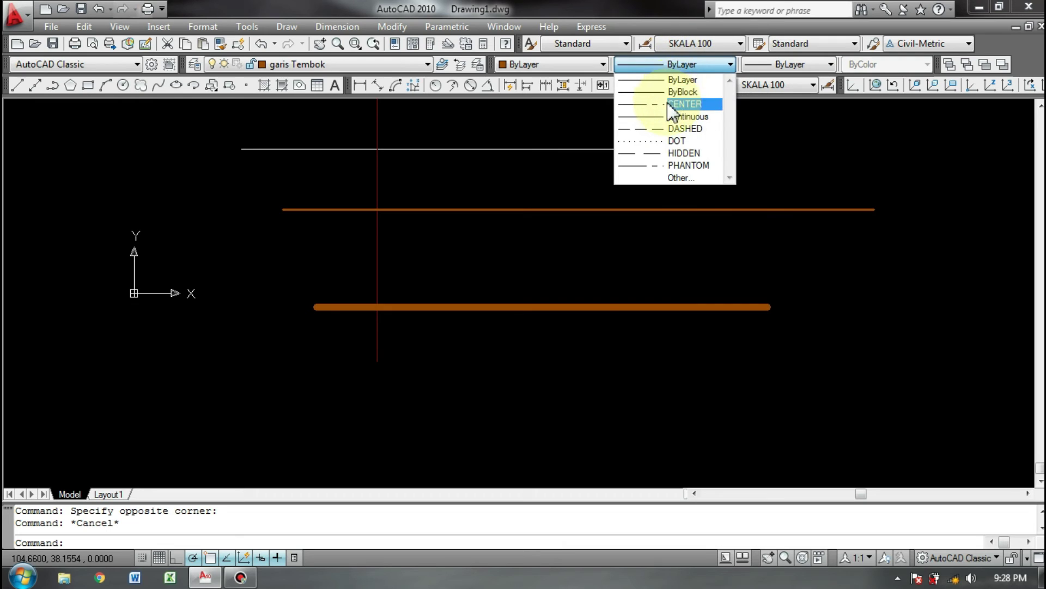
key(Escape)
key(Escape)
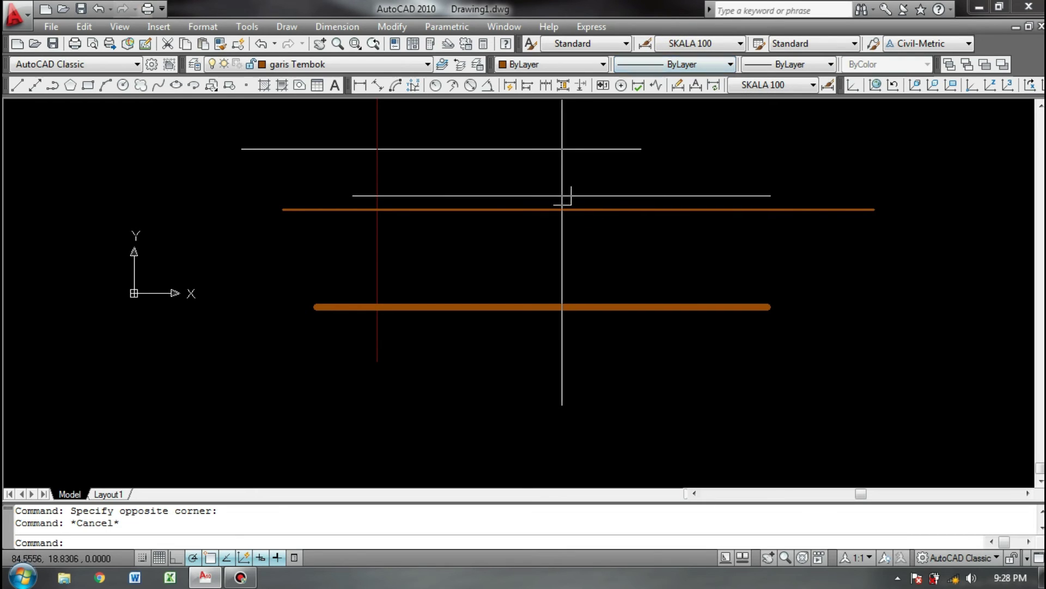
click(556, 209)
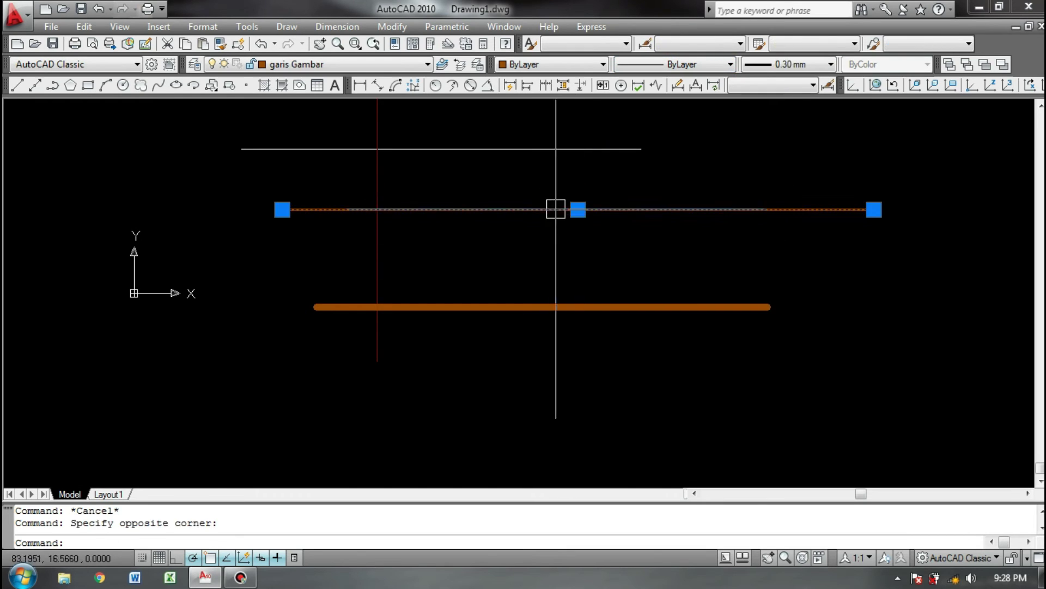
key(Escape)
Set the linetype of the horizontal garis Gambar line to DOT, inspect the dots up close and deselect it
click(634, 208)
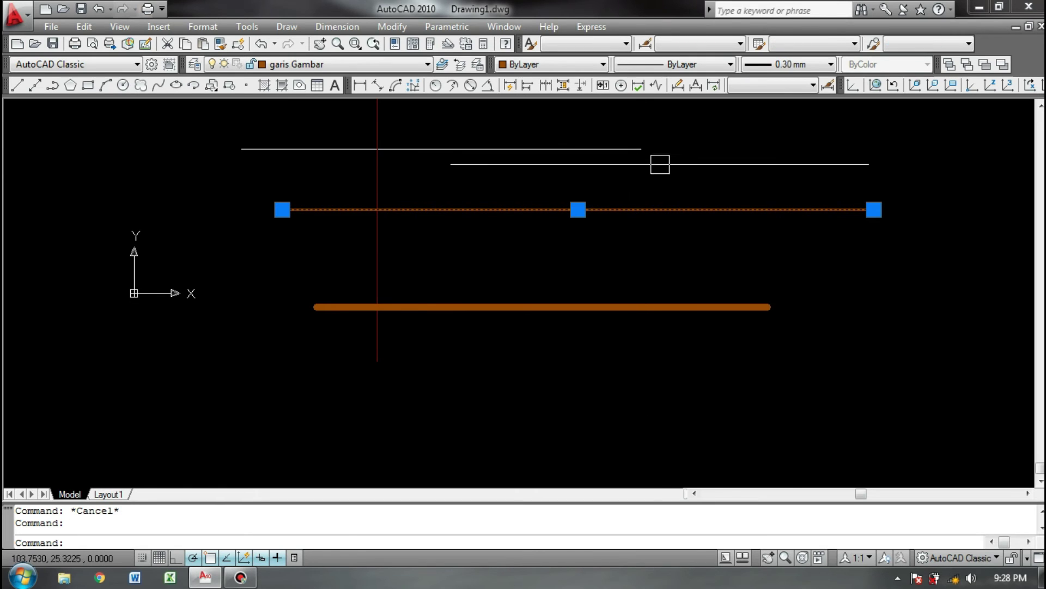
click(701, 63)
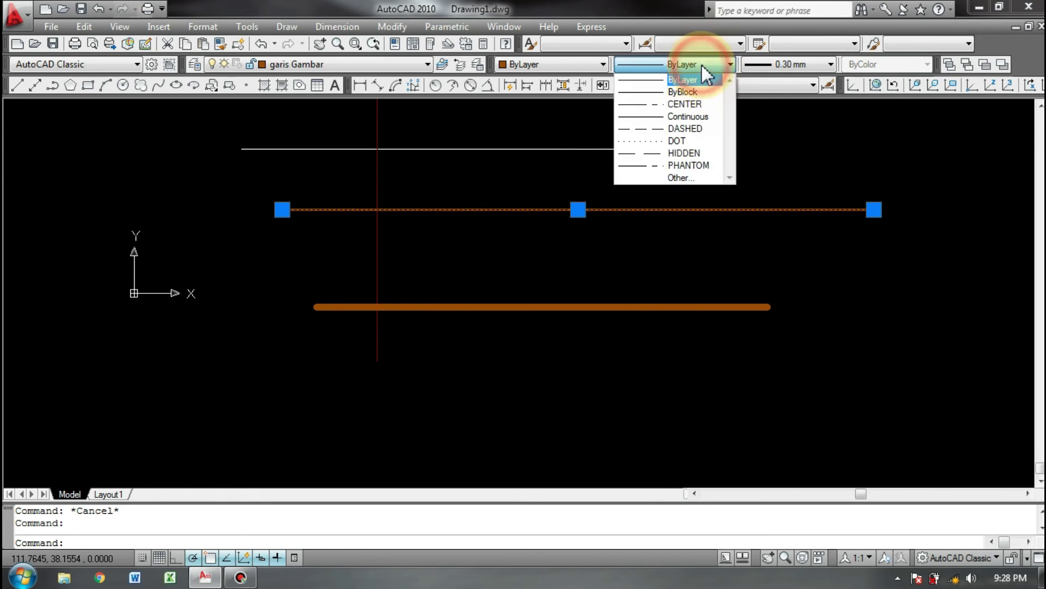
click(678, 143)
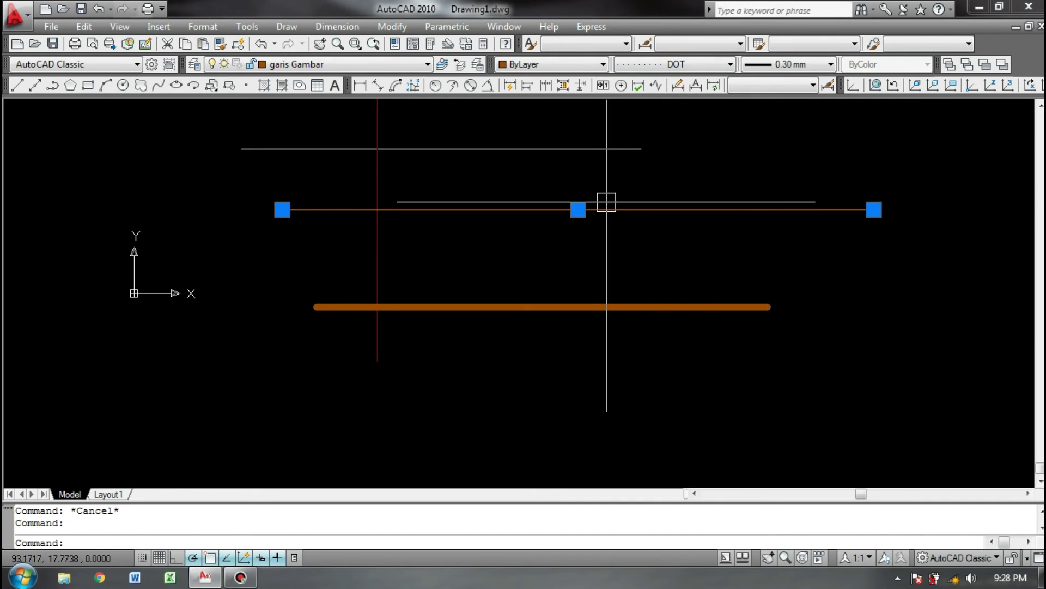
scroll(567, 180, up, 3)
middle_drag(595, 145, 546, 236)
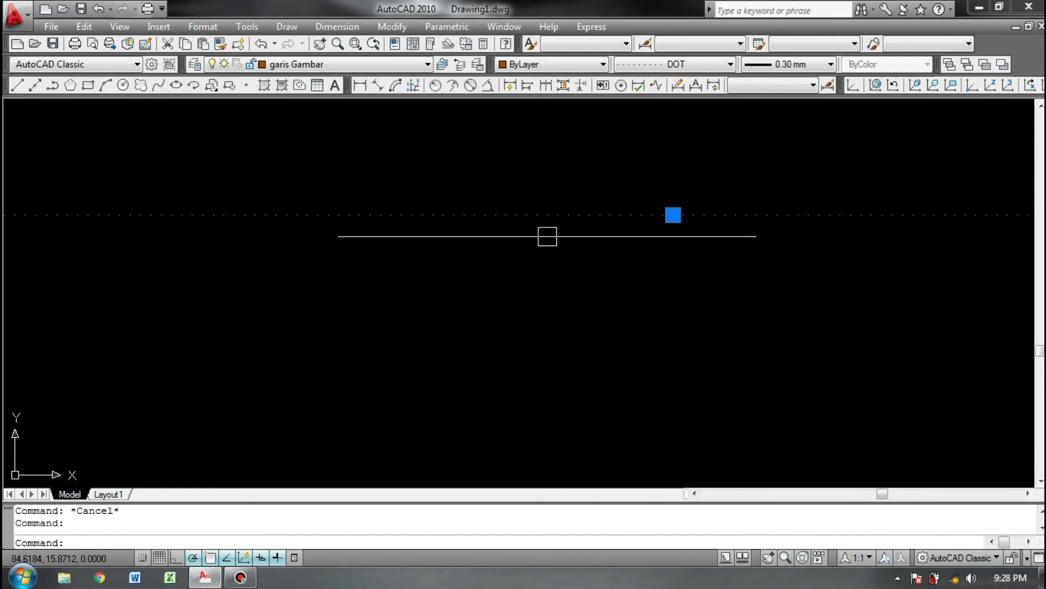
key(Escape)
click(661, 215)
key(Escape)
scroll(572, 236, down, 3)
scroll(569, 233, up, 3)
middle_drag(569, 233, 605, 194)
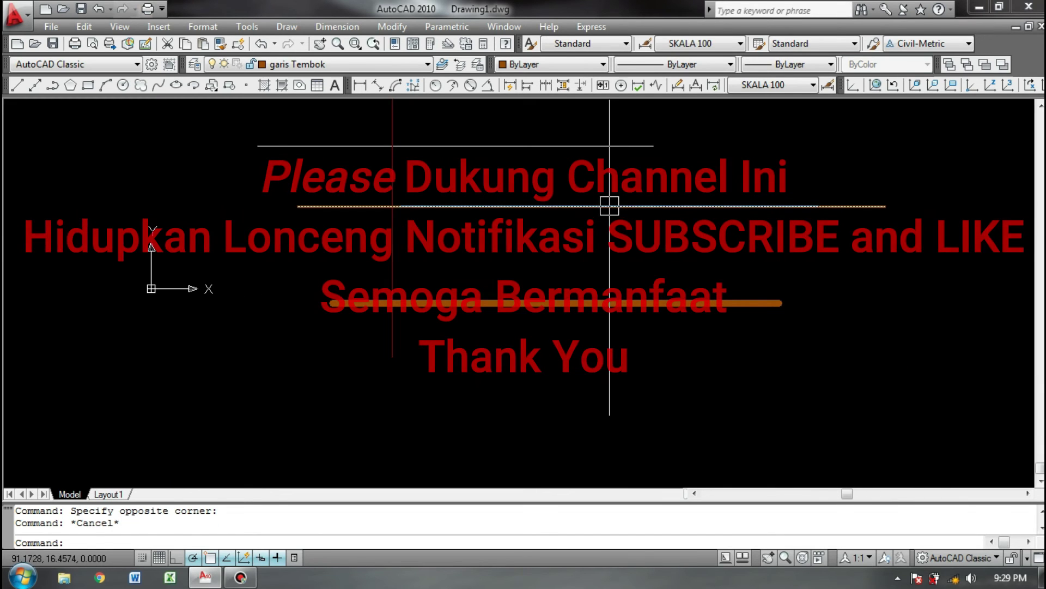
Set the linetype scale of the garis Gambar line to 5 in its properties and deselect the line
click(607, 206)
right_click(627, 201)
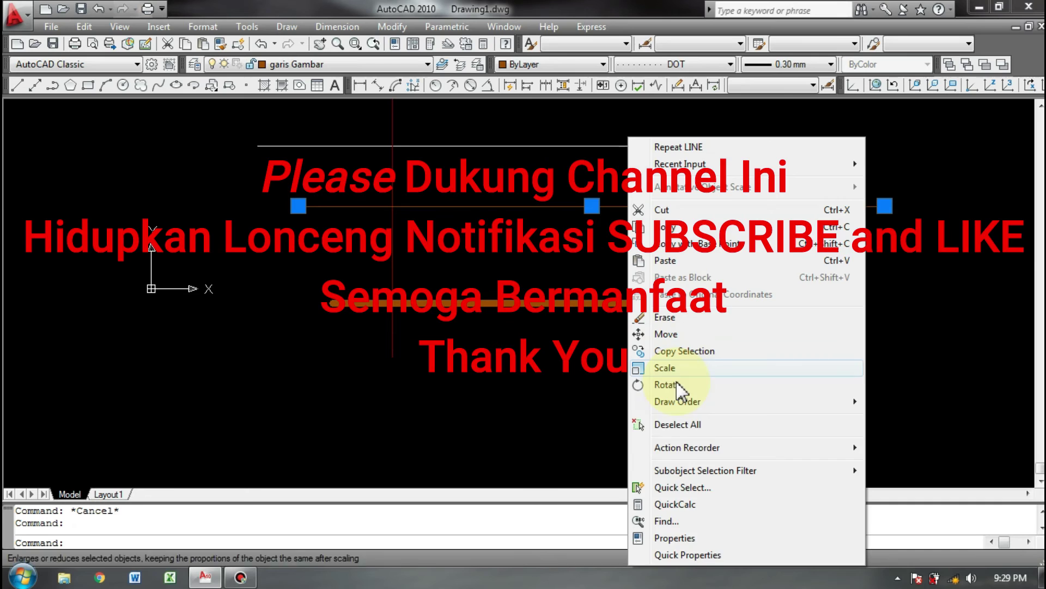
click(678, 534)
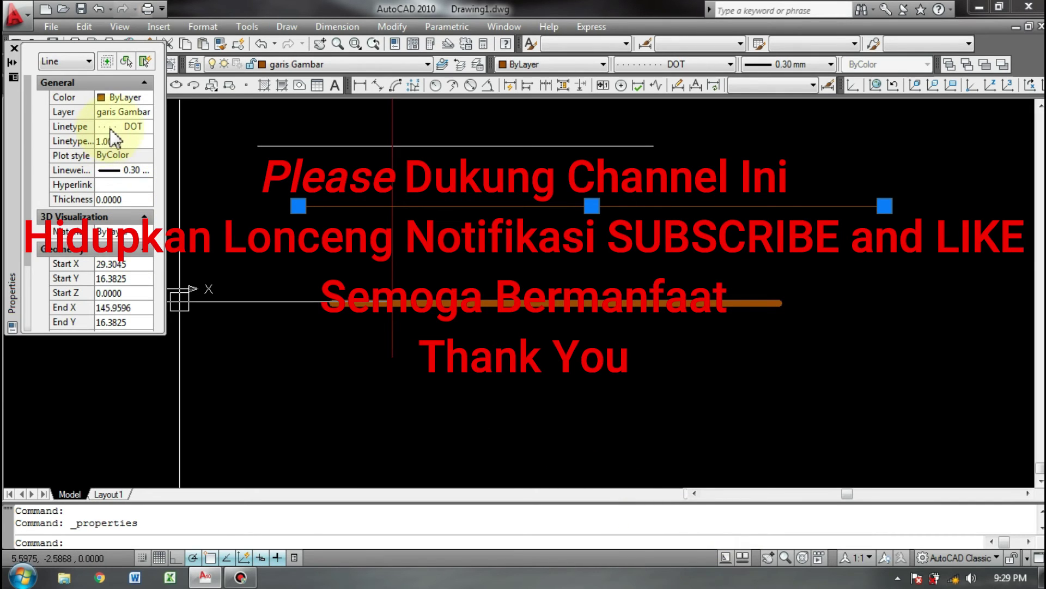
drag(164, 139, 272, 137)
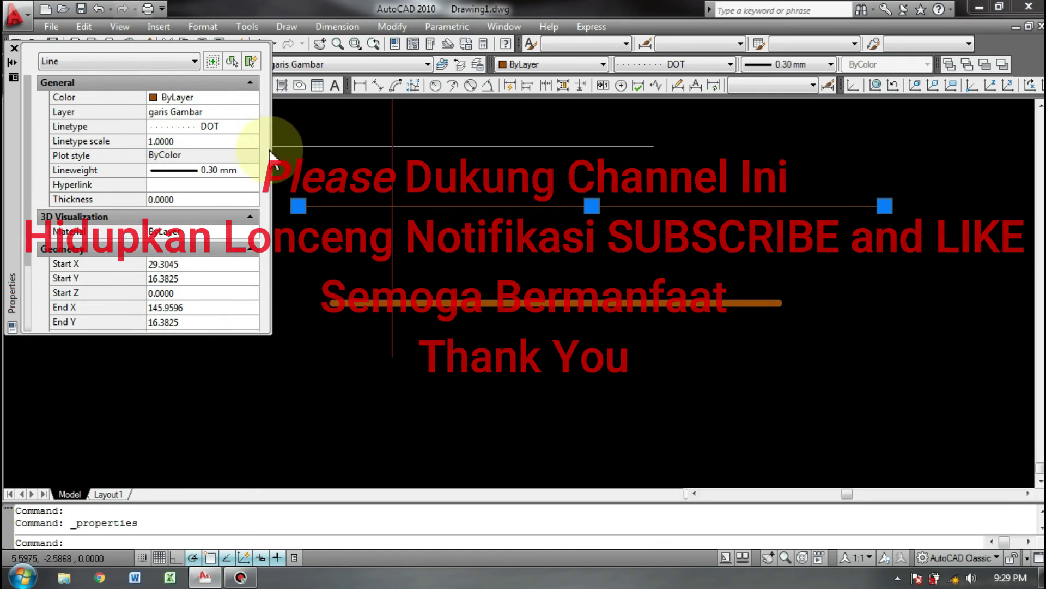
click(195, 140)
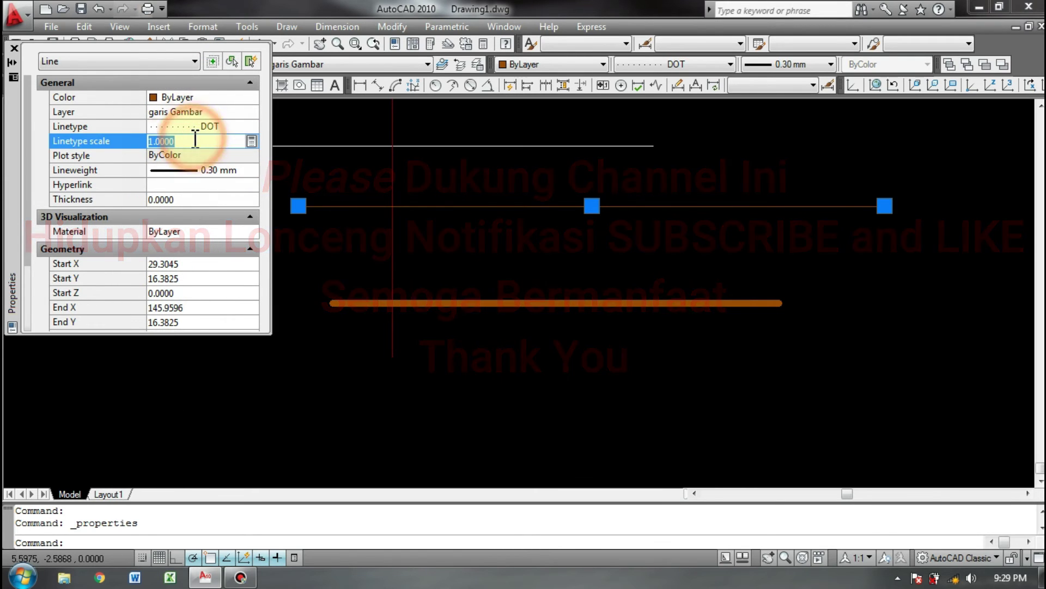
click(205, 143)
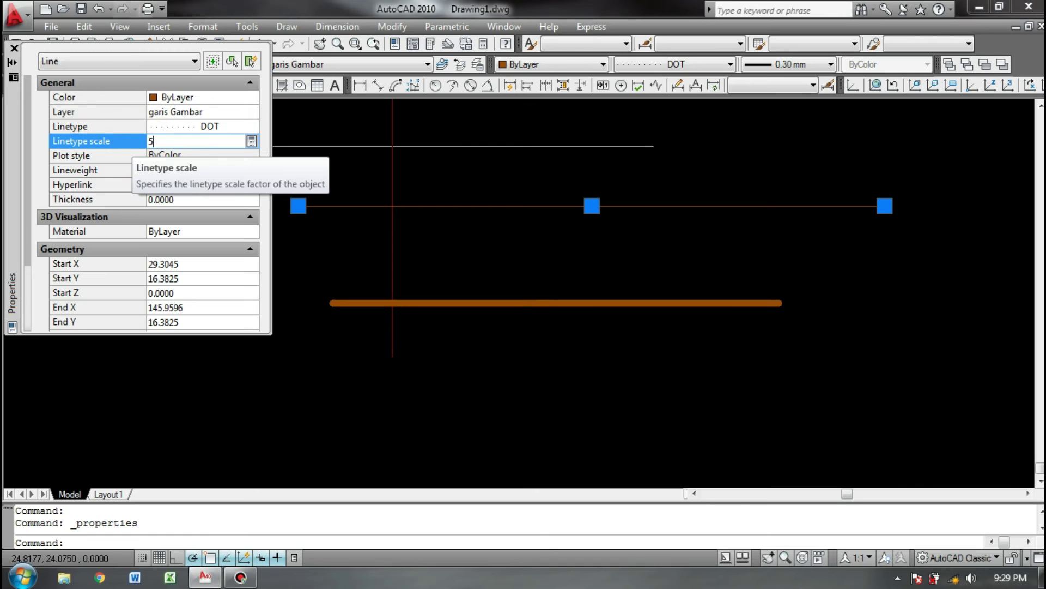
text(5)
click(133, 148)
scroll(486, 273, down, 5)
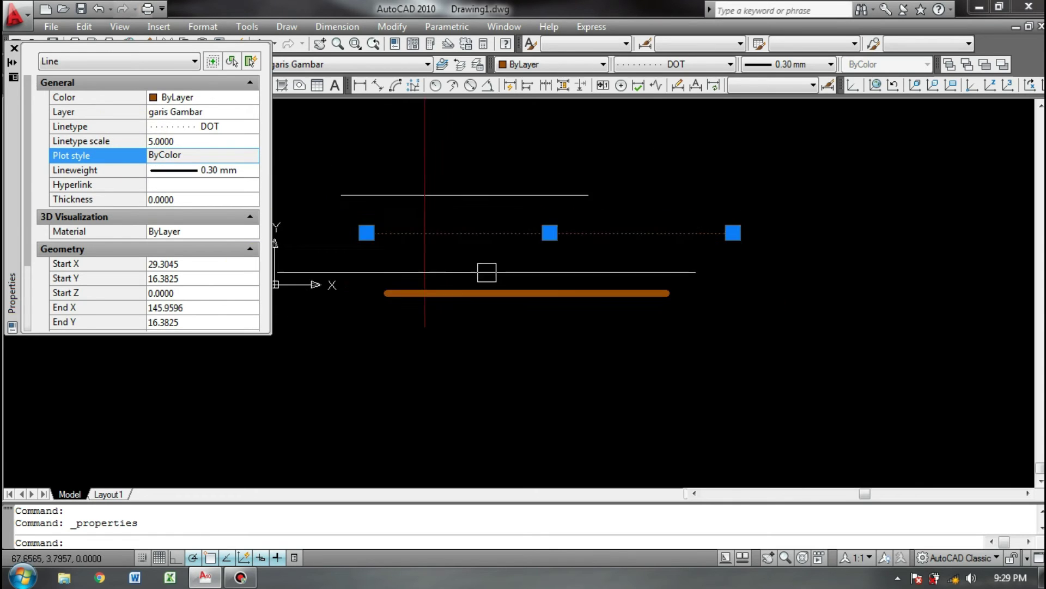
scroll(537, 275, up, 6)
key(Escape)
click(637, 240)
click(567, 287)
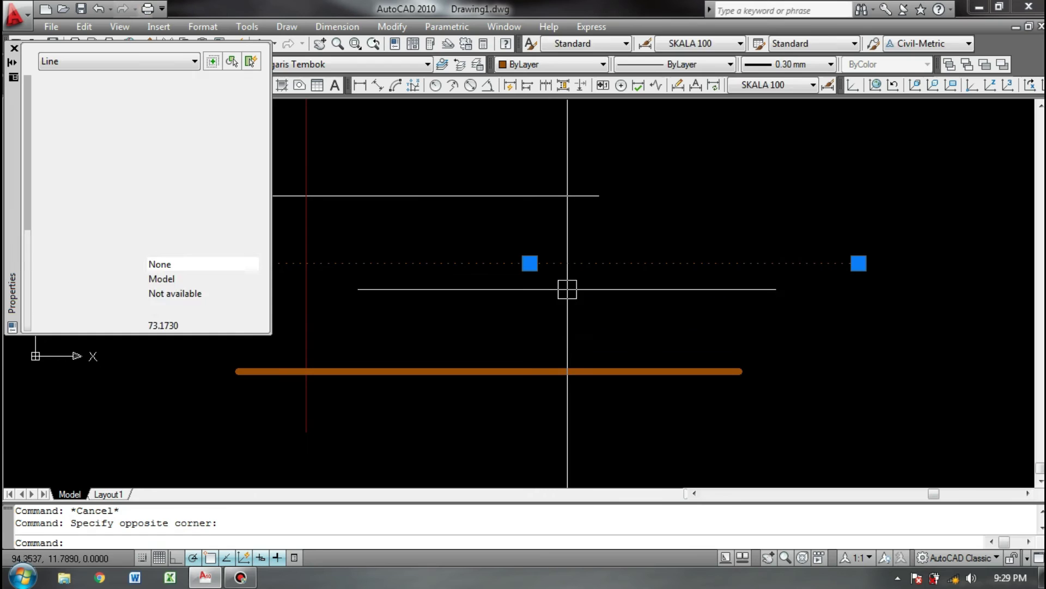
key(Escape)
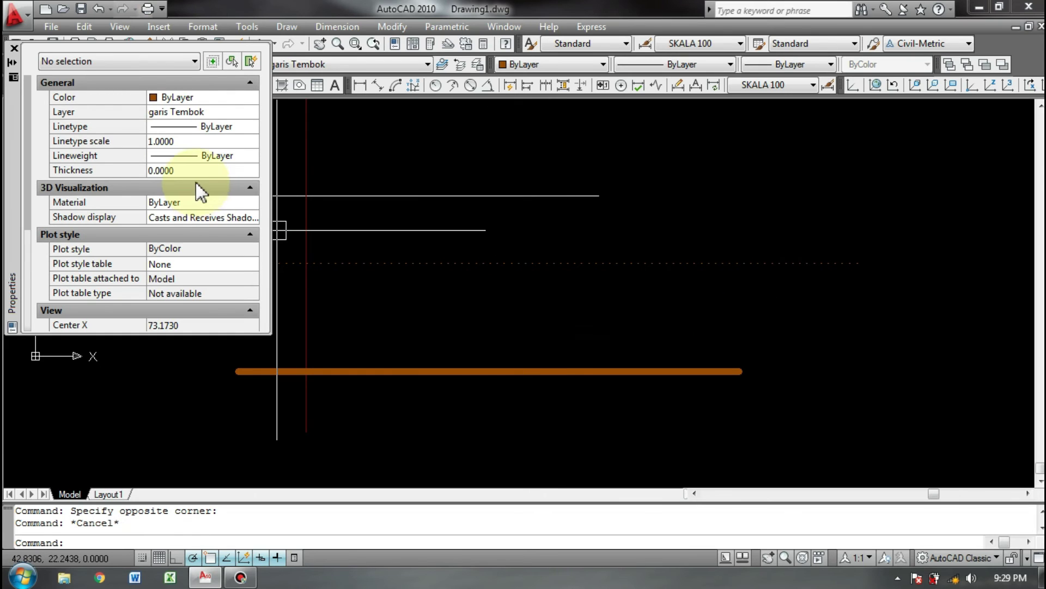
Set the linetype of the garis Gambar line to DASHED in its properties
click(404, 260)
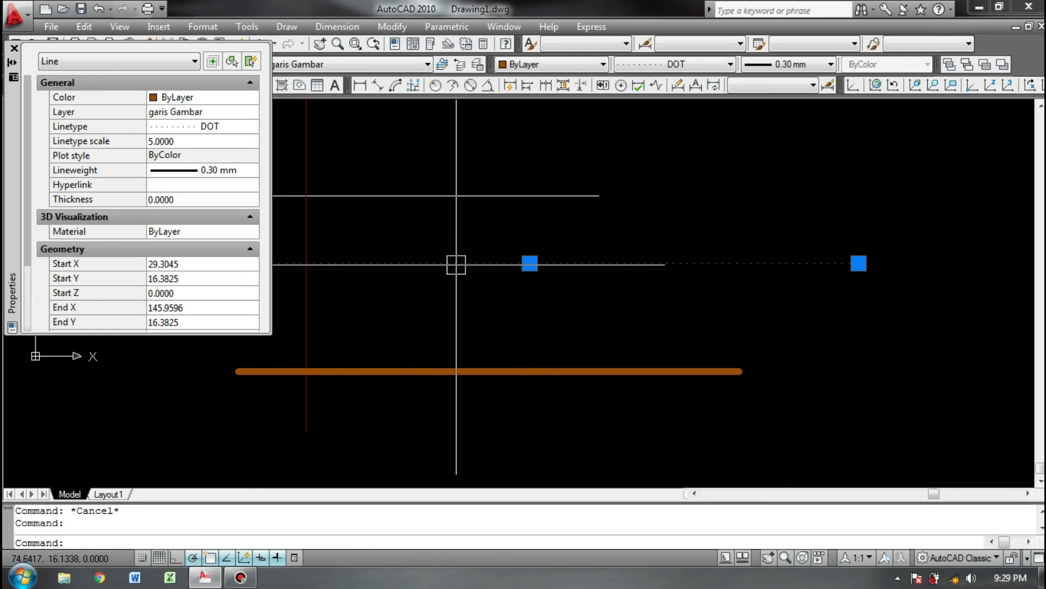
click(14, 49)
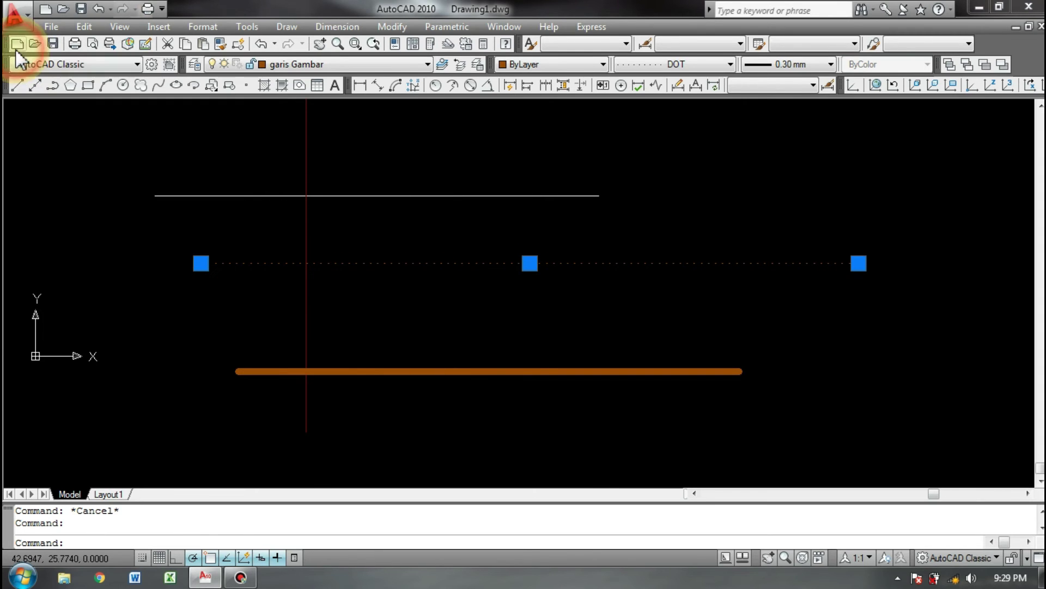
key(ctrl+1)
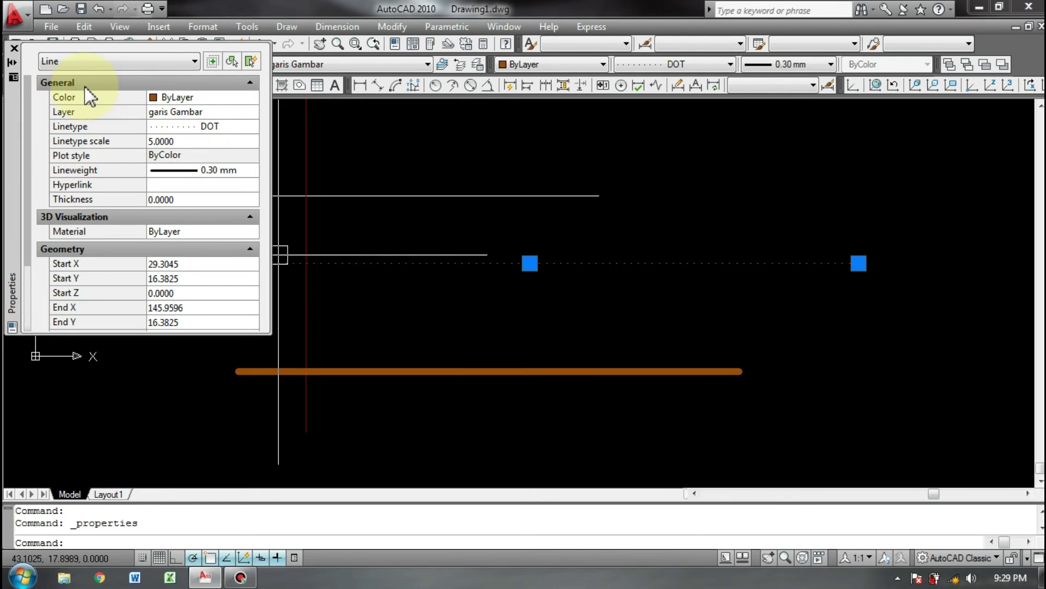
click(180, 141)
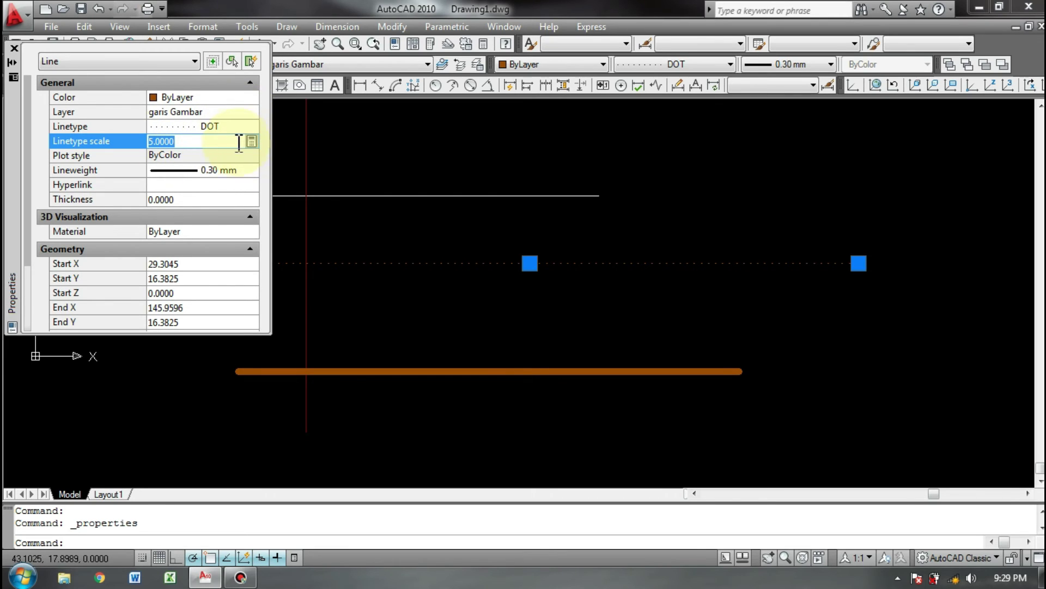
click(222, 127)
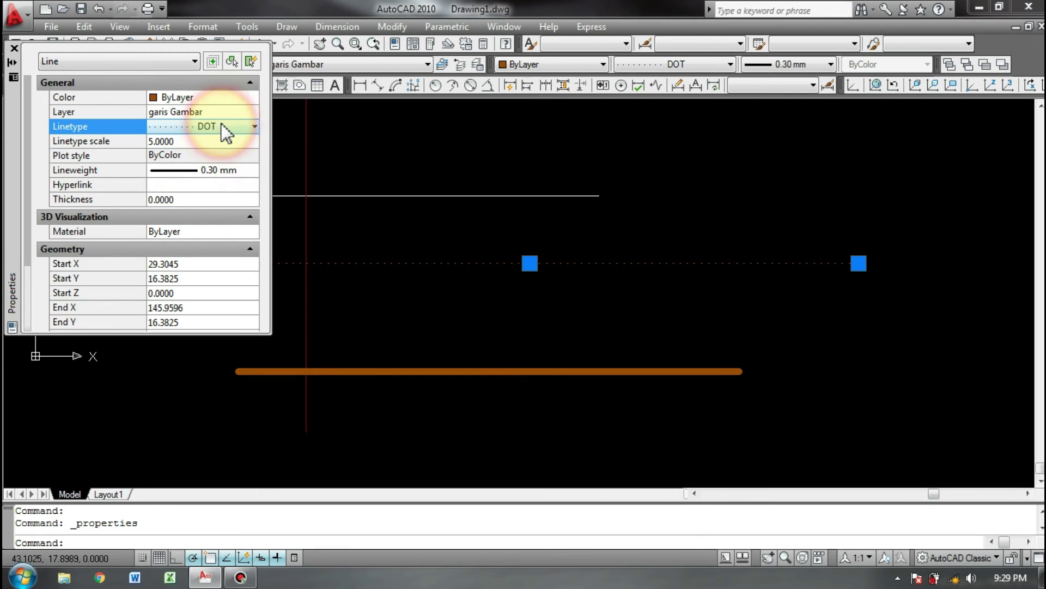
click(253, 127)
click(205, 201)
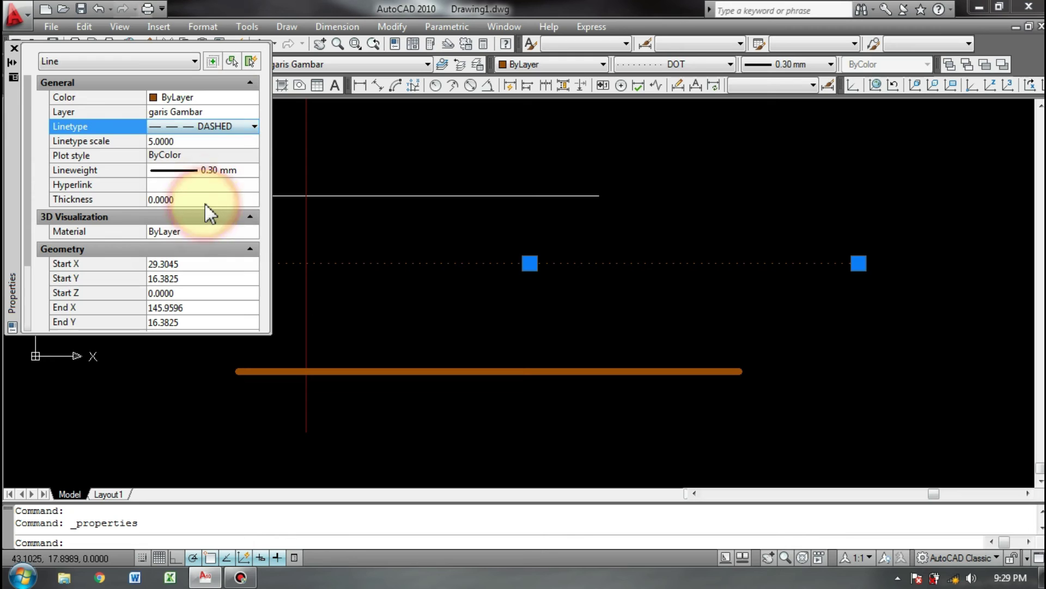
click(211, 172)
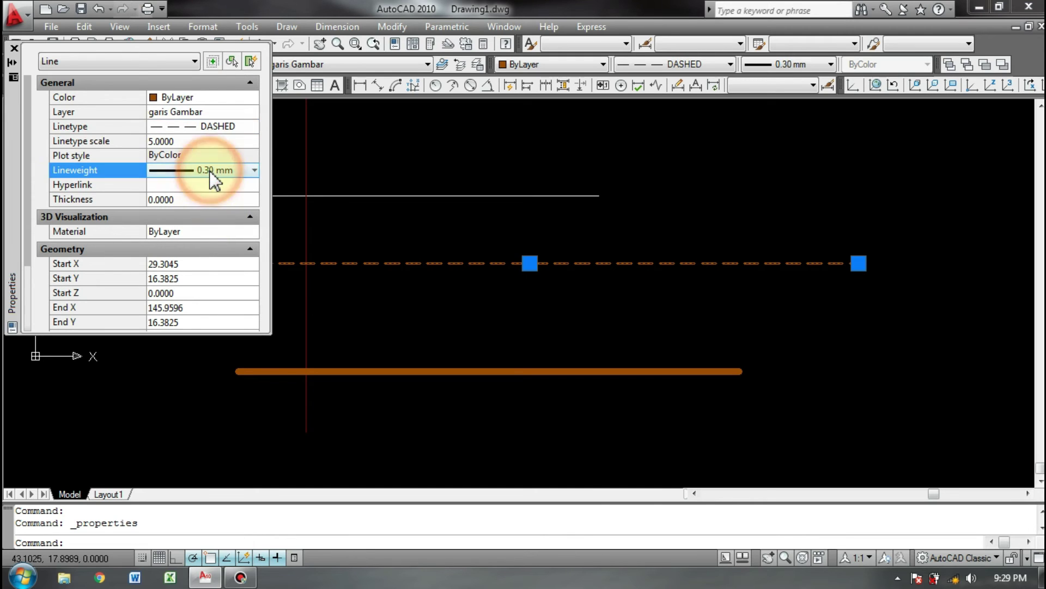
Set the lineweight of the dashed garis Gambar line to 0.00 mm, deselect it and close its properties
click(210, 172)
scroll(215, 216, up, 3)
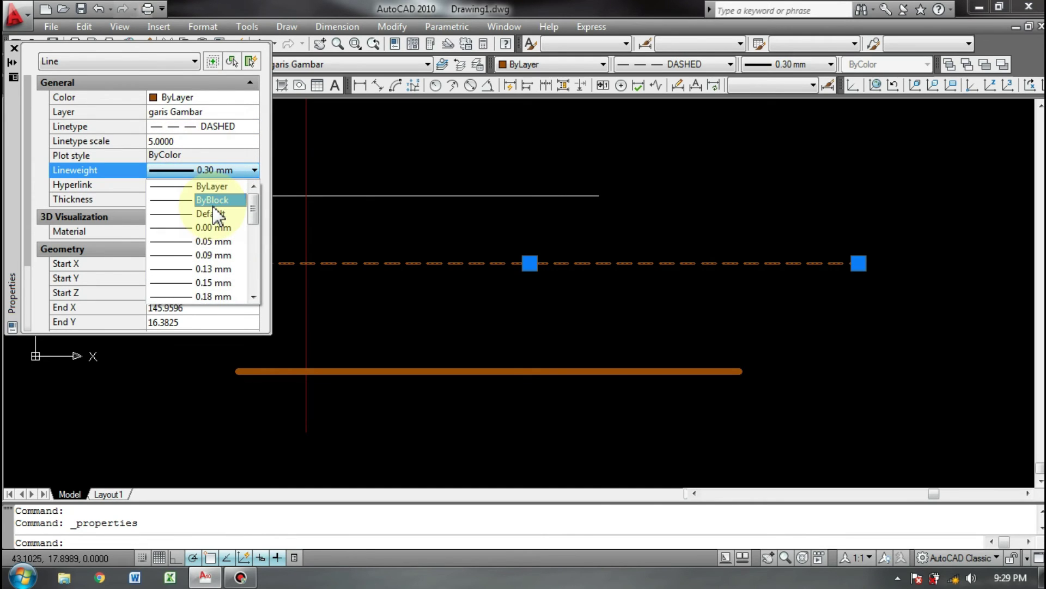
click(217, 233)
middle_drag(397, 251, 426, 254)
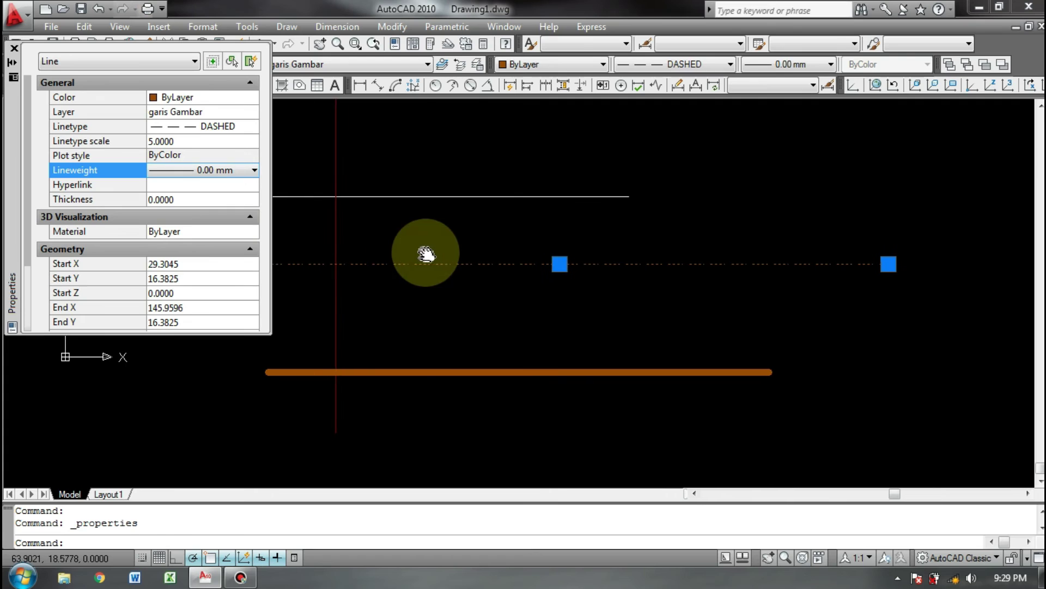
key(Escape)
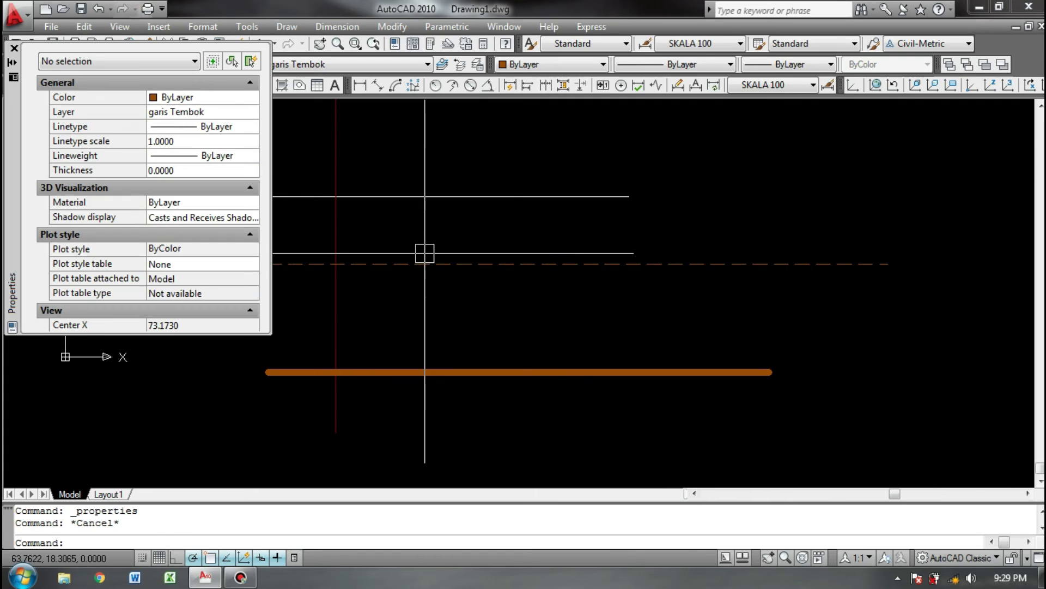
click(14, 48)
scroll(476, 240, down, 4)
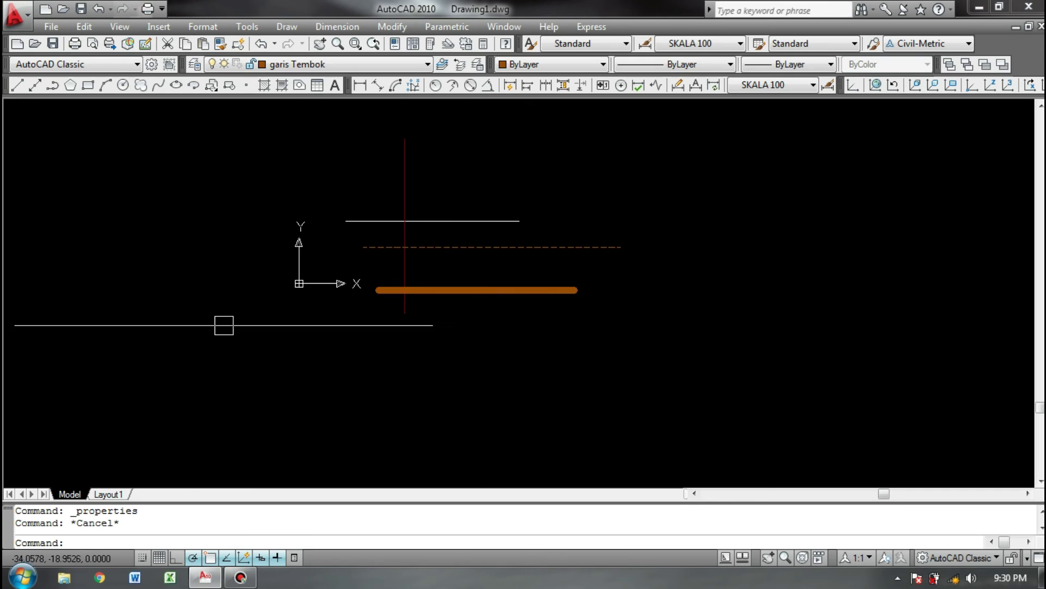
Draw a short vertical line on the garis Tembok layer, rising from the white horizontal line to the right of the red vertical line
middle_drag(431, 285, 425, 304)
text(l)
key(Return)
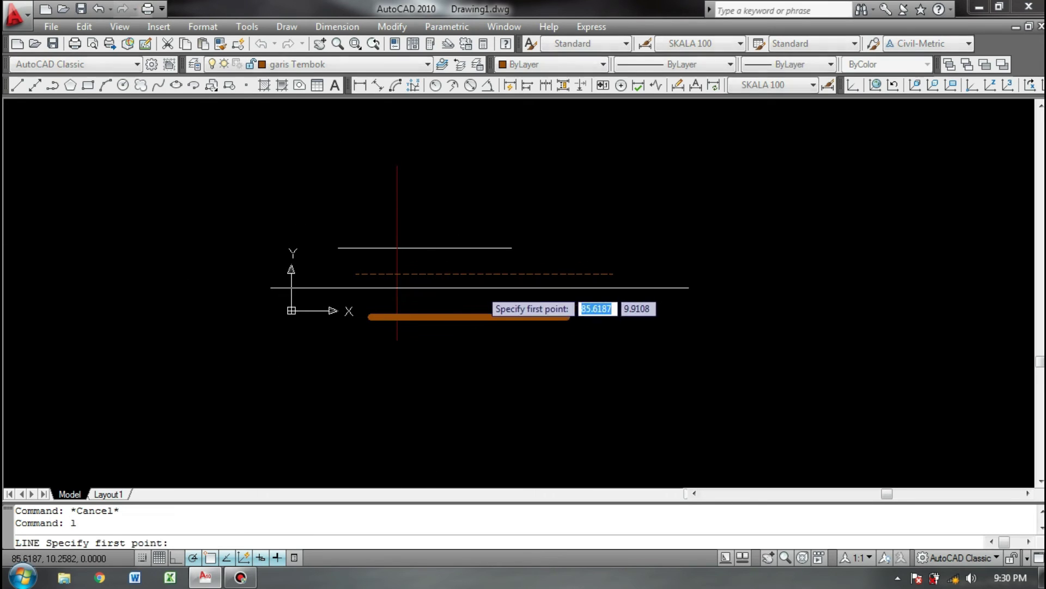
click(434, 247)
click(434, 180)
key(Escape)
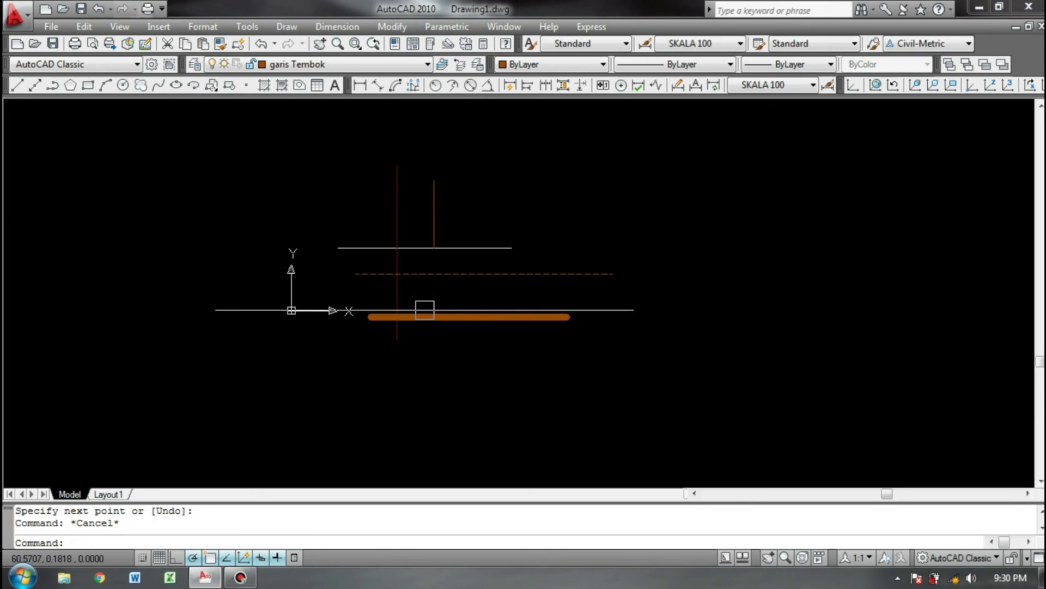
right_click(240, 559)
mouse_move(272, 547)
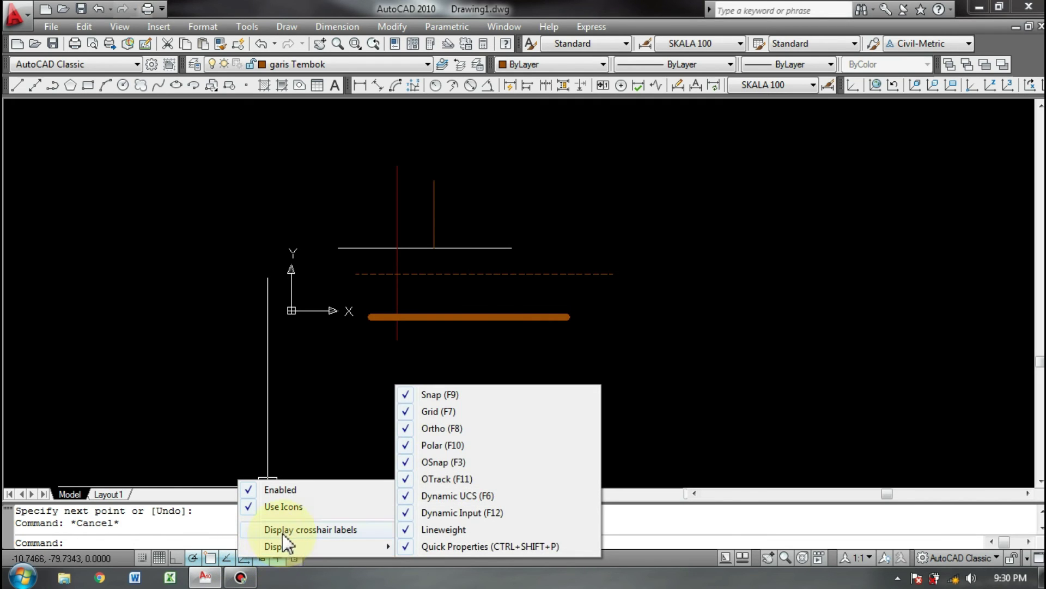
click(284, 529)
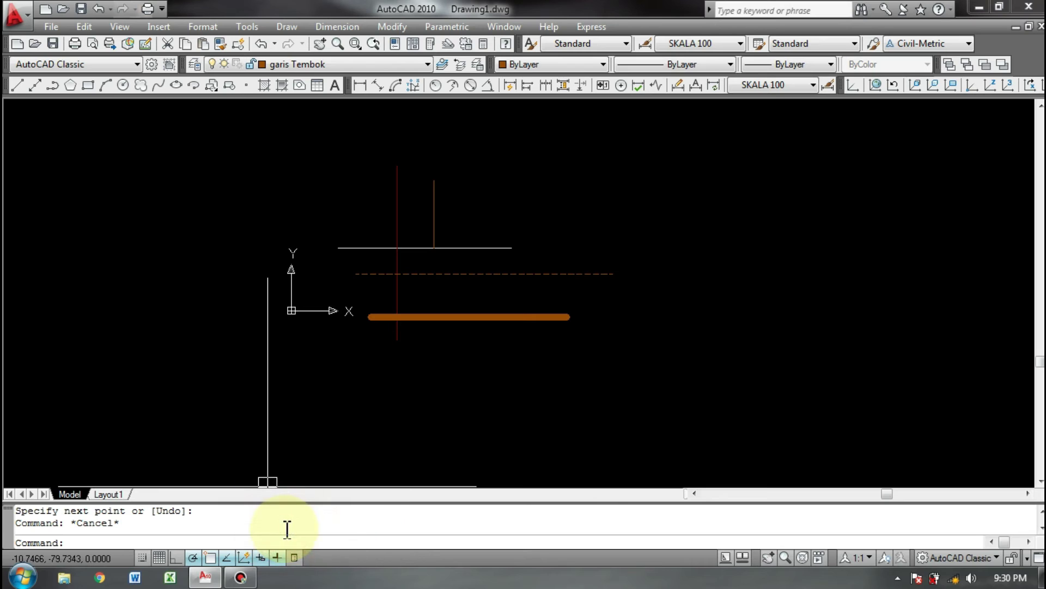
right_click(289, 555)
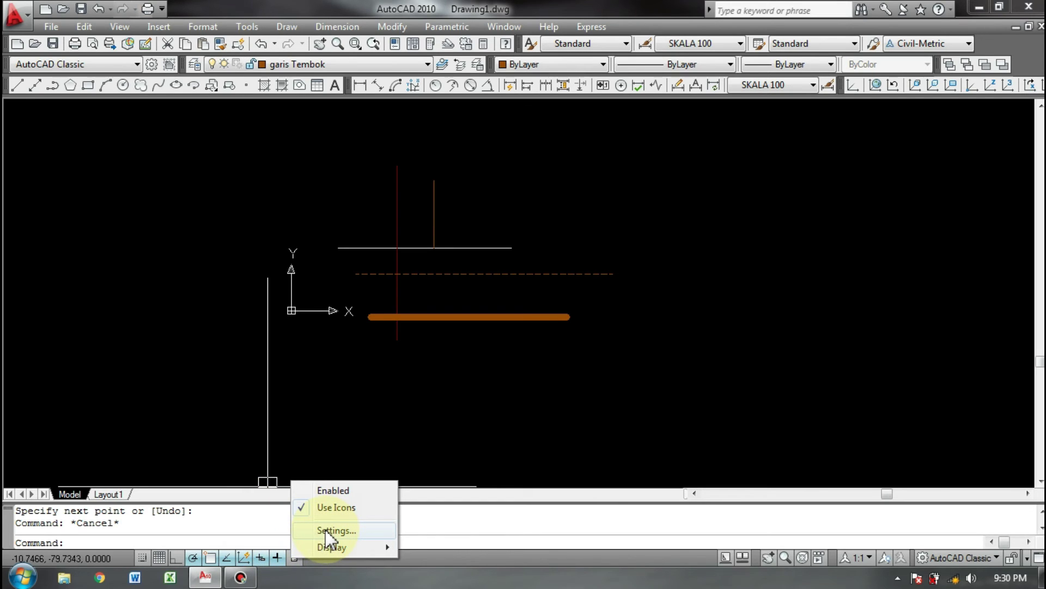
click(399, 570)
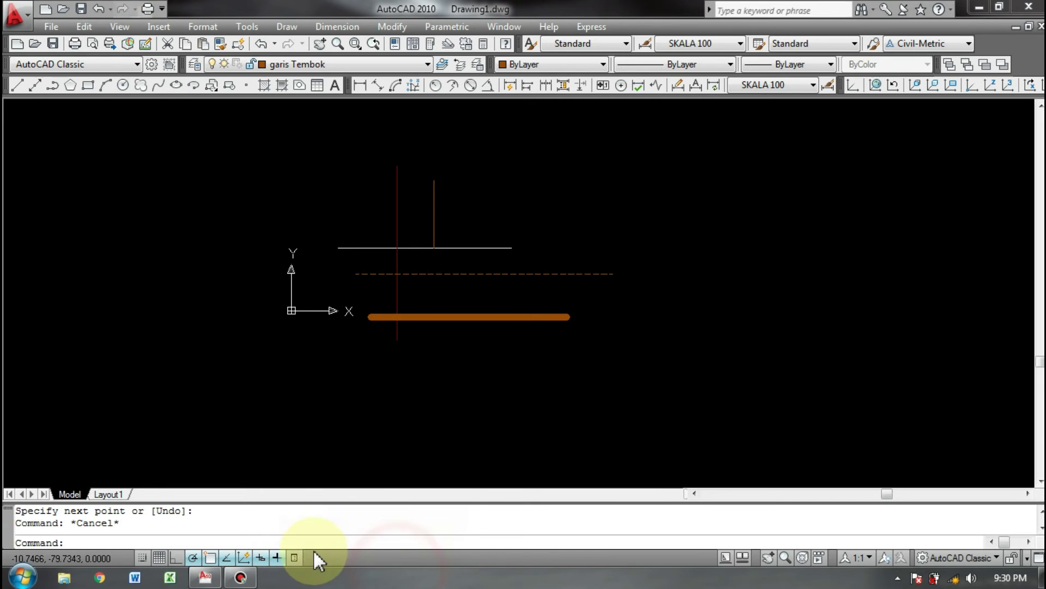
right_click(267, 542)
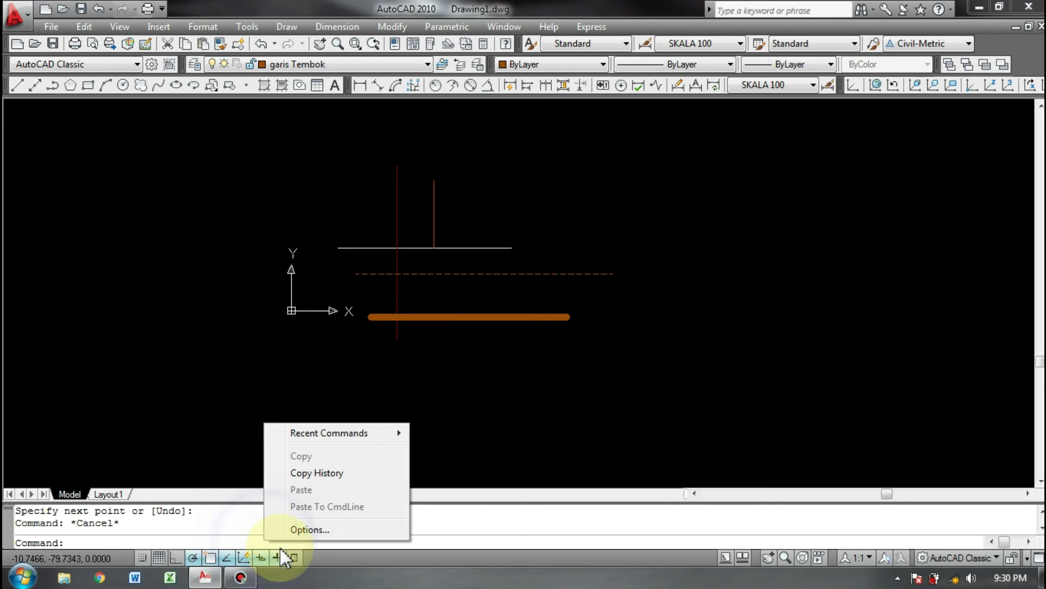
click(305, 529)
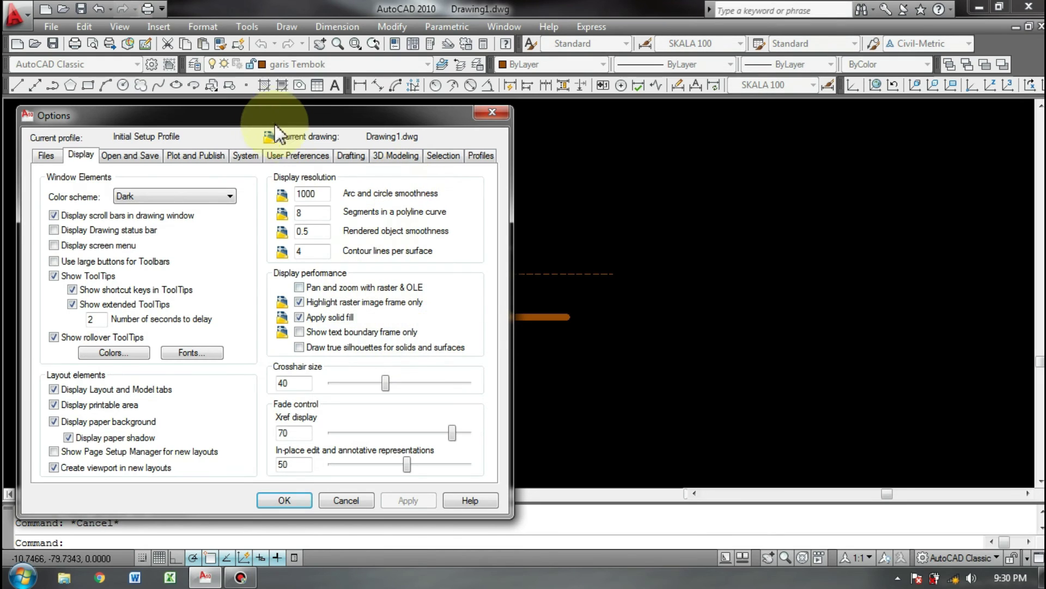
drag(281, 111, 267, 111)
click(490, 54)
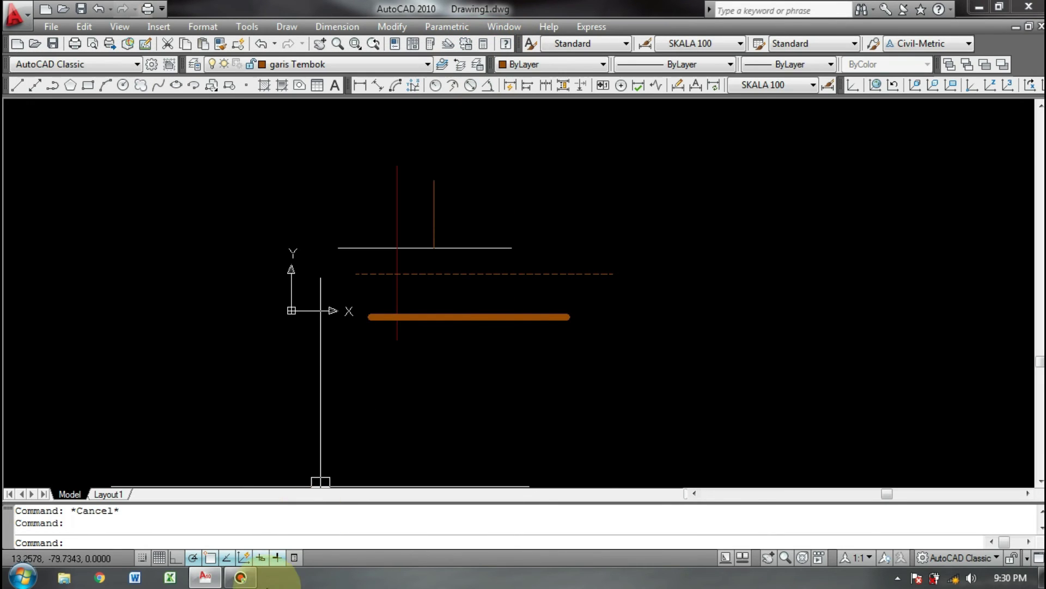
Open the drafting settings and look through the snap and grid, polar tracking, object snap, dynamic input and quick properties options
right_click(260, 556)
click(289, 529)
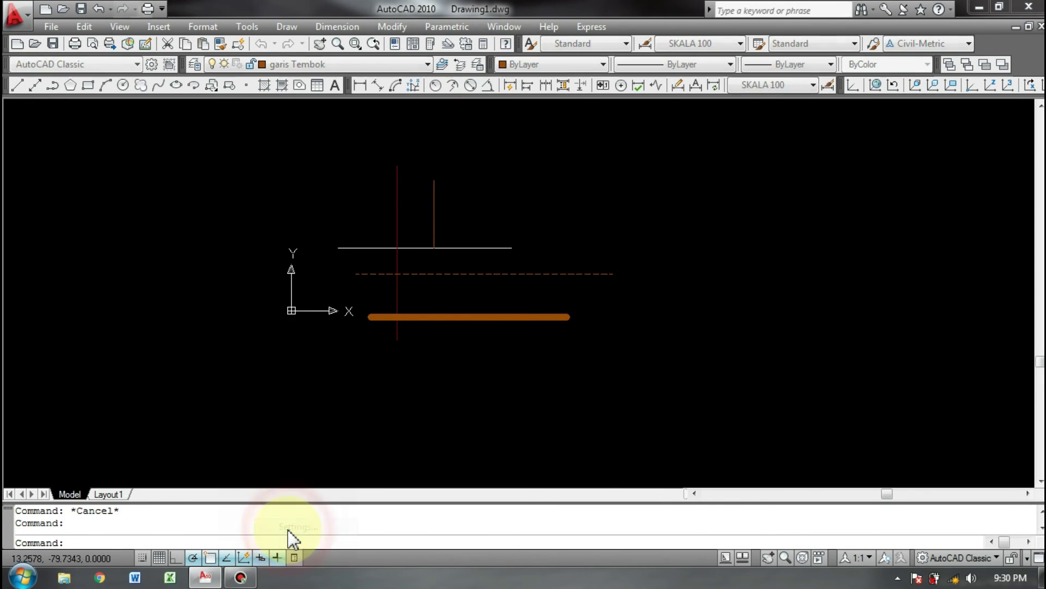
drag(386, 119, 430, 103)
click(430, 128)
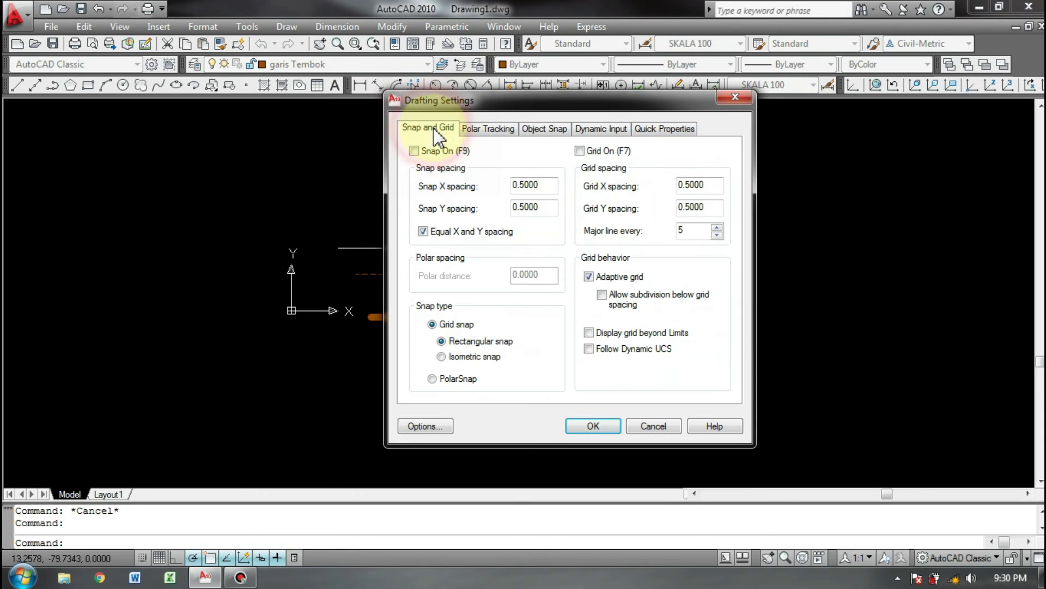
click(480, 127)
click(550, 131)
click(621, 133)
click(654, 129)
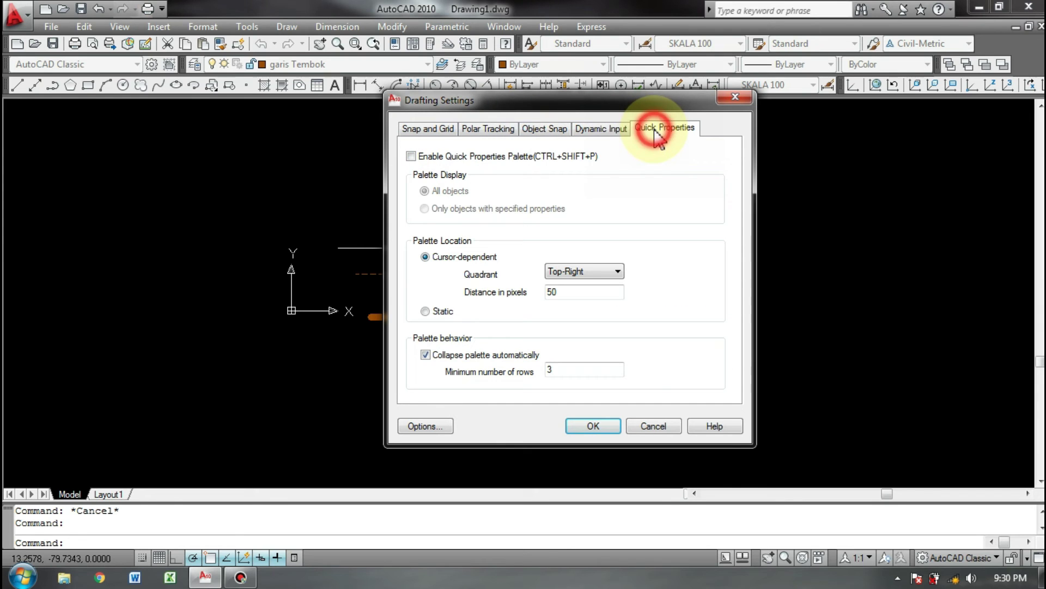
Clear all object snap modes in the drafting settings, leaving object snap itself on, and apply the change
click(613, 131)
click(542, 130)
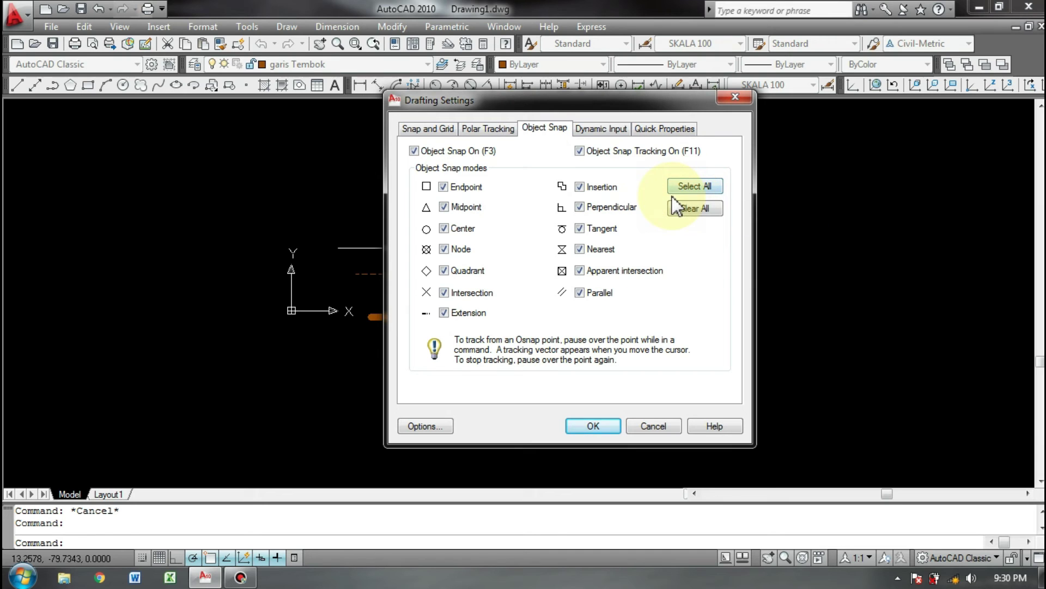
click(696, 206)
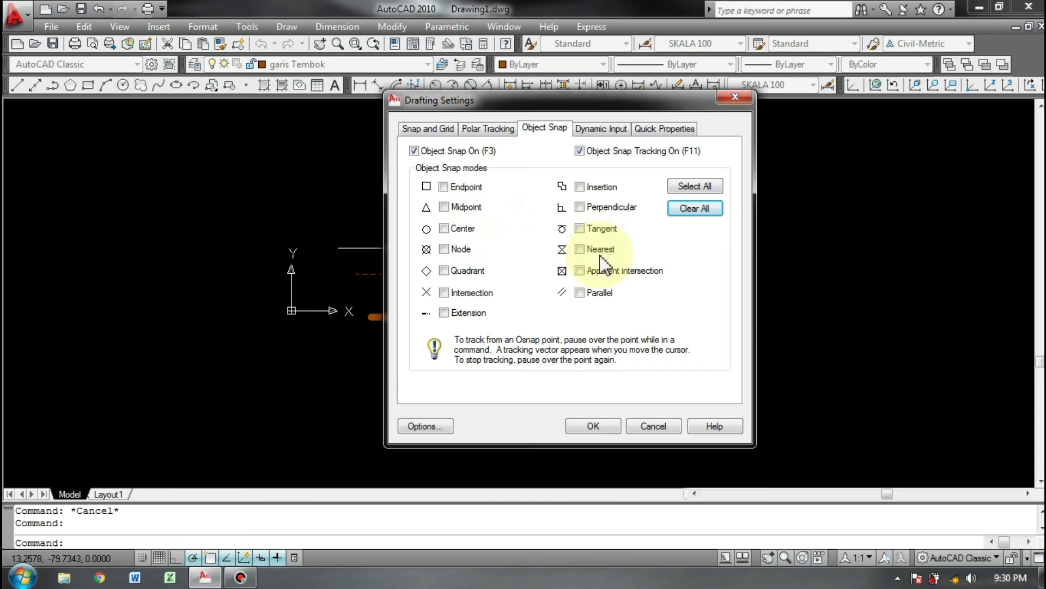
drag(592, 104, 243, 111)
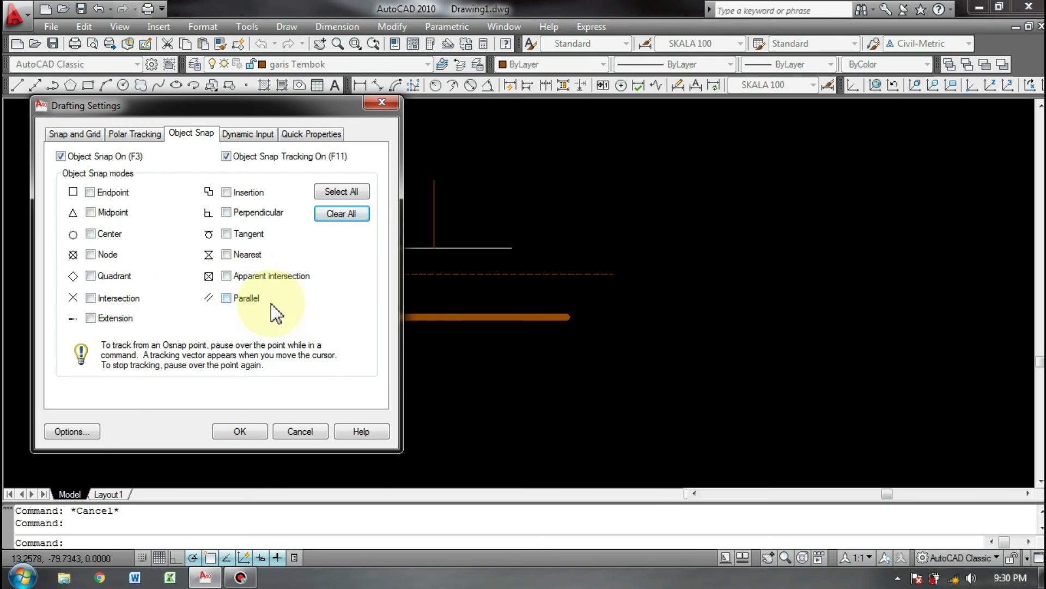
drag(335, 106, 816, 121)
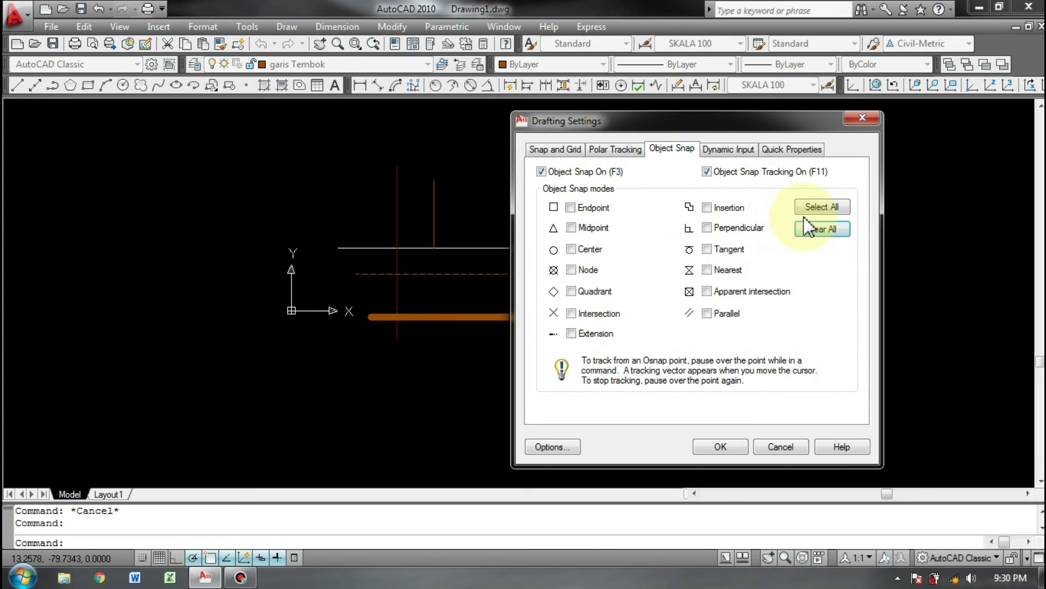
click(720, 447)
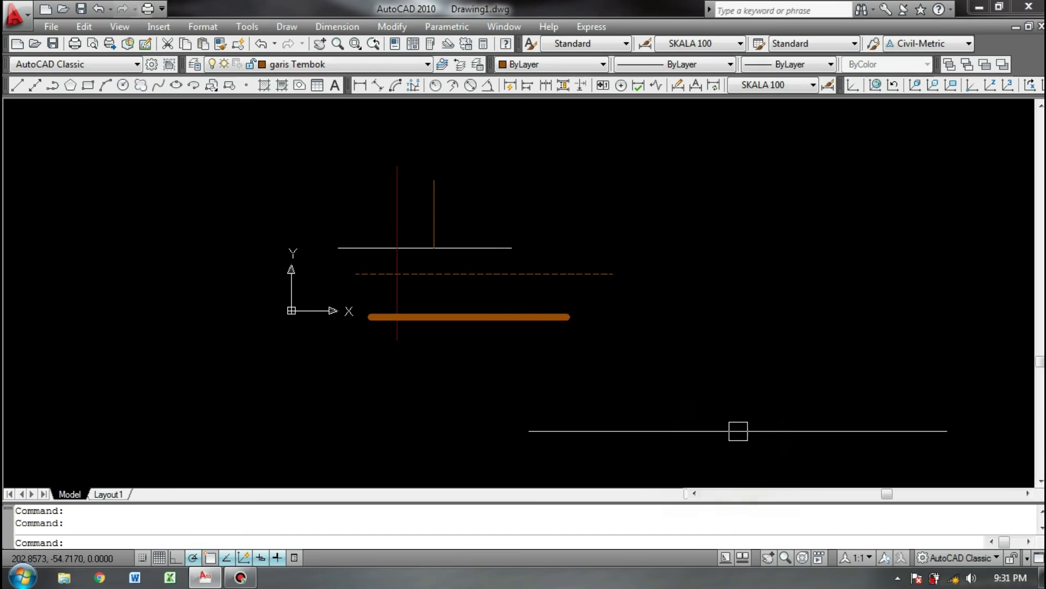
Erase all the sample lines in the drawing
click(584, 169)
click(384, 340)
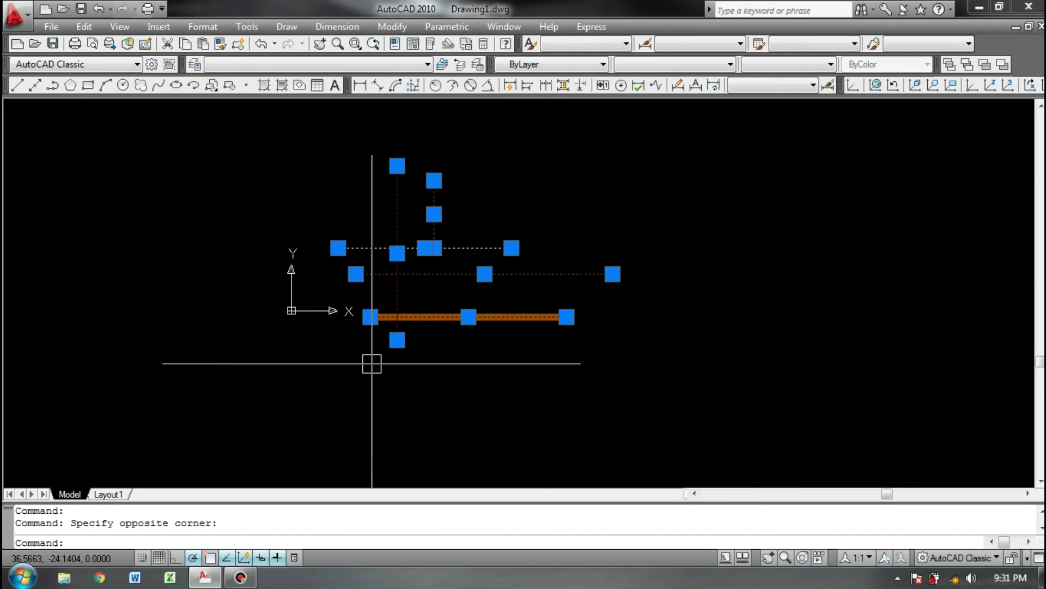
key(Delete)
Draw a long horizontal line on the garis Tembok layer to the right of the origin
scroll(436, 306, up, 3)
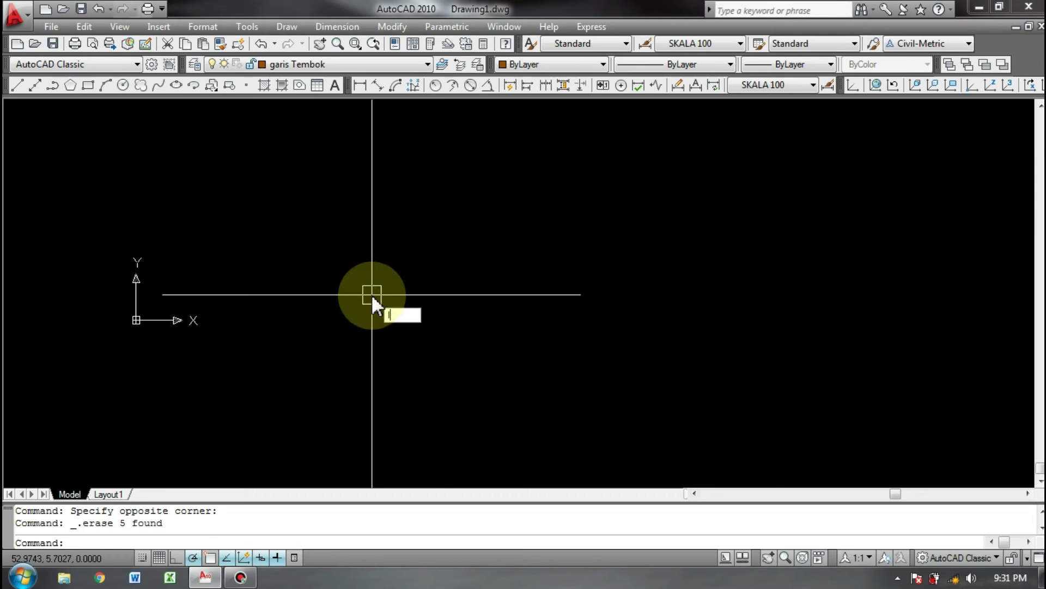
key(Return)
click(324, 278)
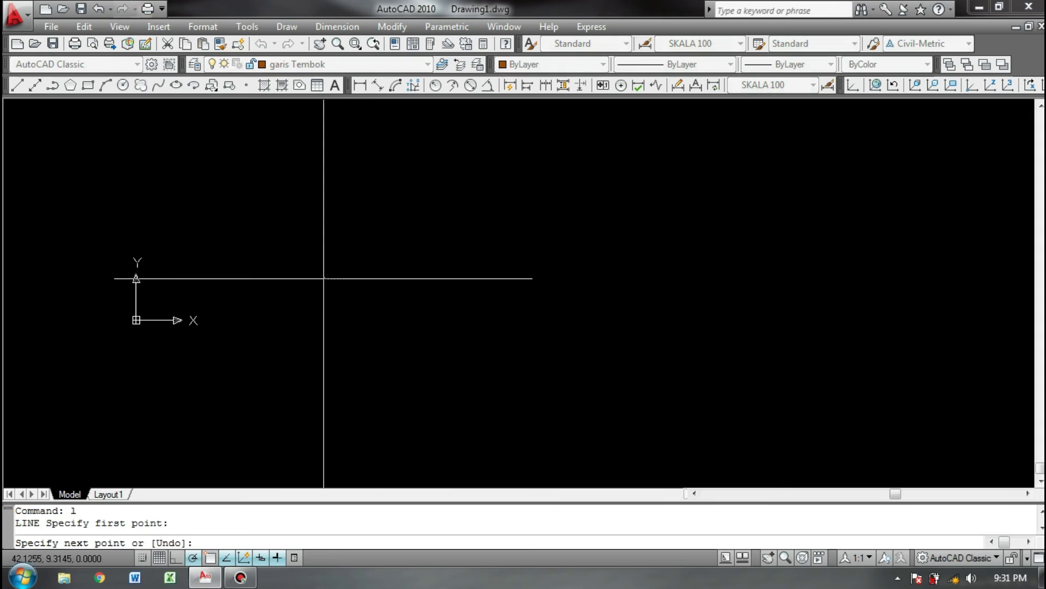
click(663, 277)
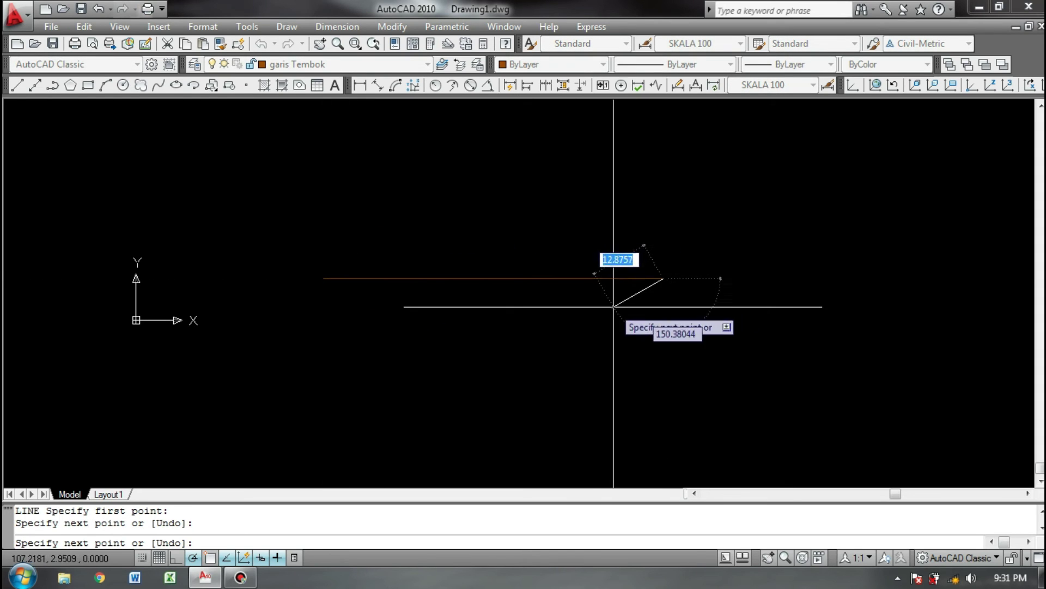
key(Return)
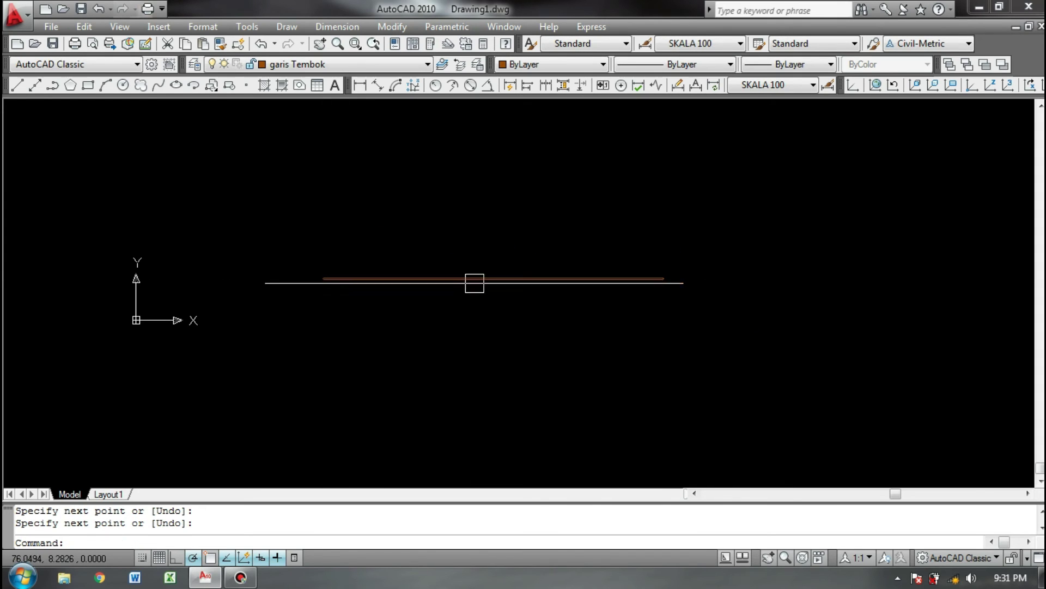
click(473, 279)
key(Escape)
Draw a vertical line across the horizontal line near its middle, without using object snaps
text(l)
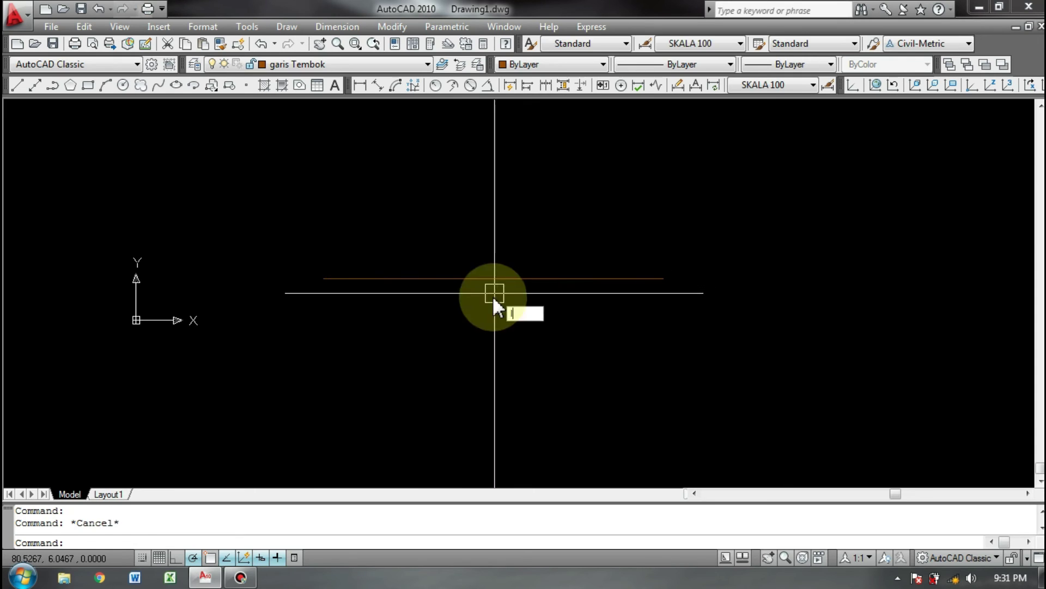
key(Return)
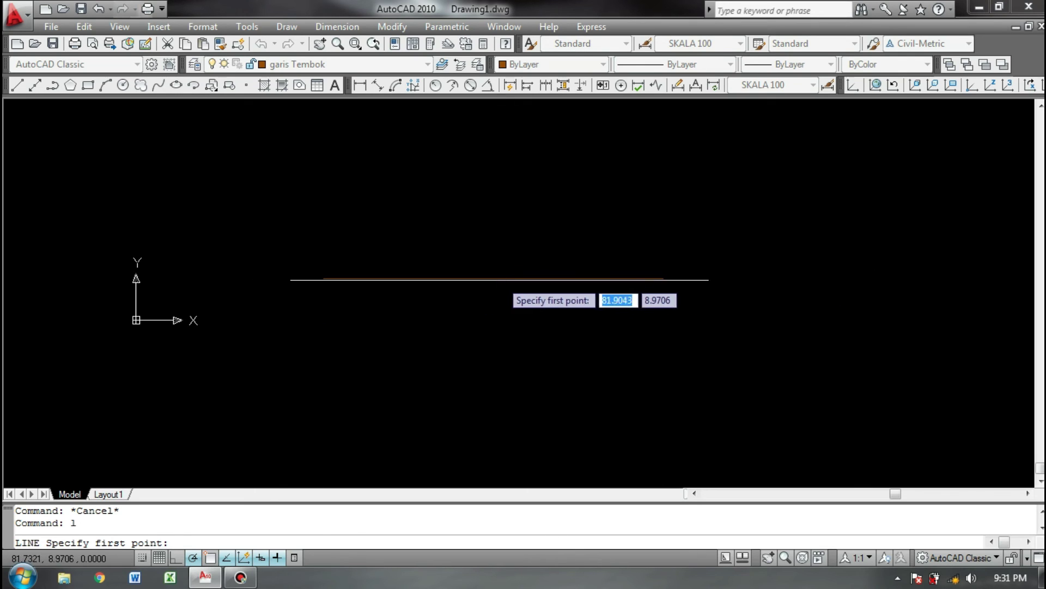
scroll(333, 272, up, 3)
scroll(330, 279, down, 4)
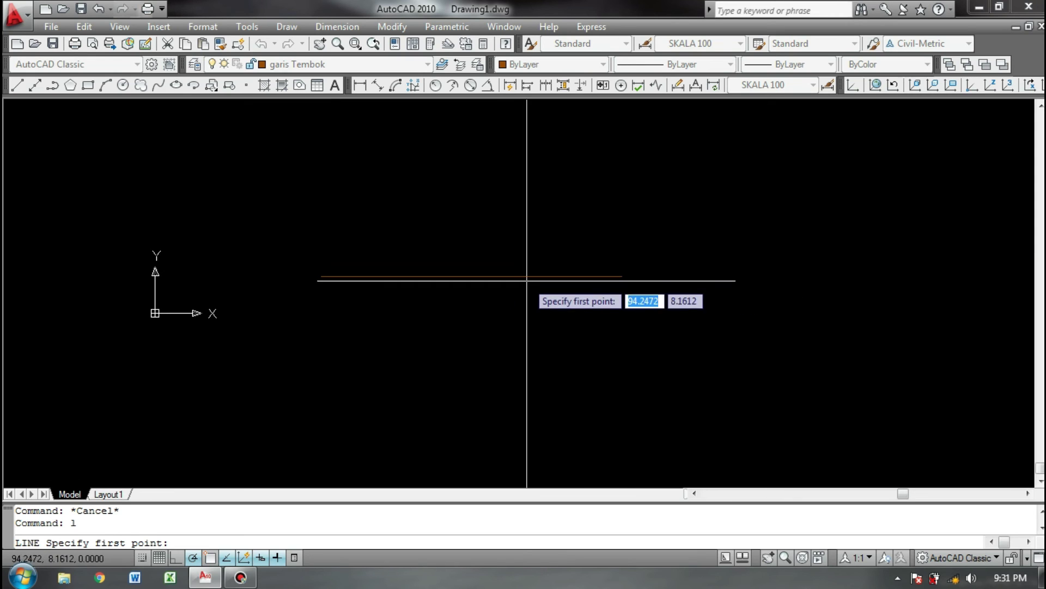
click(451, 213)
click(452, 351)
key(Return)
Draw a short line slanting upward and outward from each end of the horizontal line, without object snaps, and check the joints up close
key(Return)
click(322, 277)
key(Escape)
key(Return)
click(621, 276)
click(641, 220)
key(Return)
scroll(620, 275, up, 4)
scroll(623, 268, down, 5)
click(416, 331)
key(Escape)
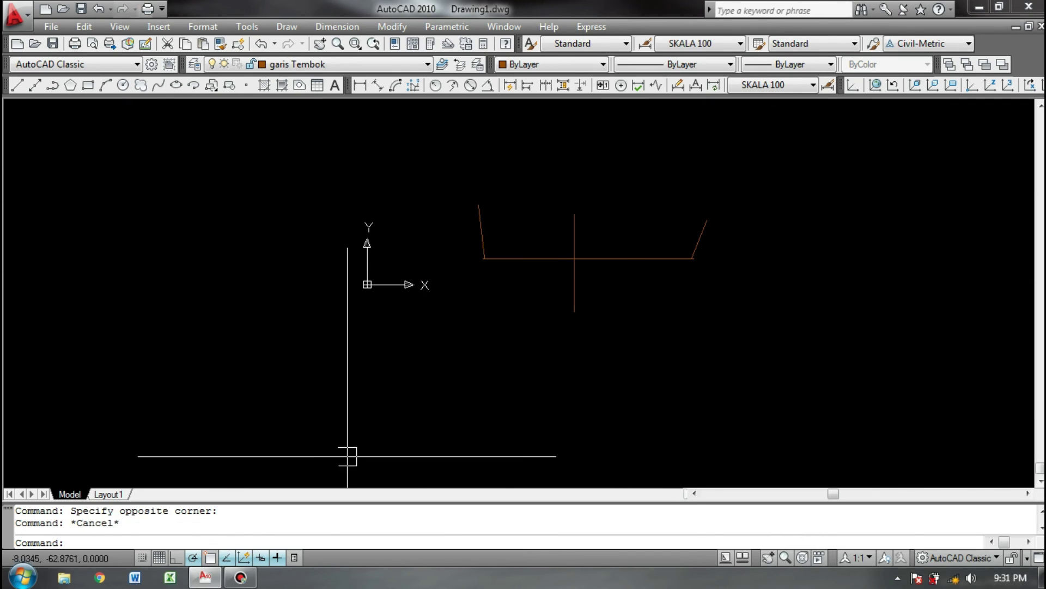
right_click(247, 552)
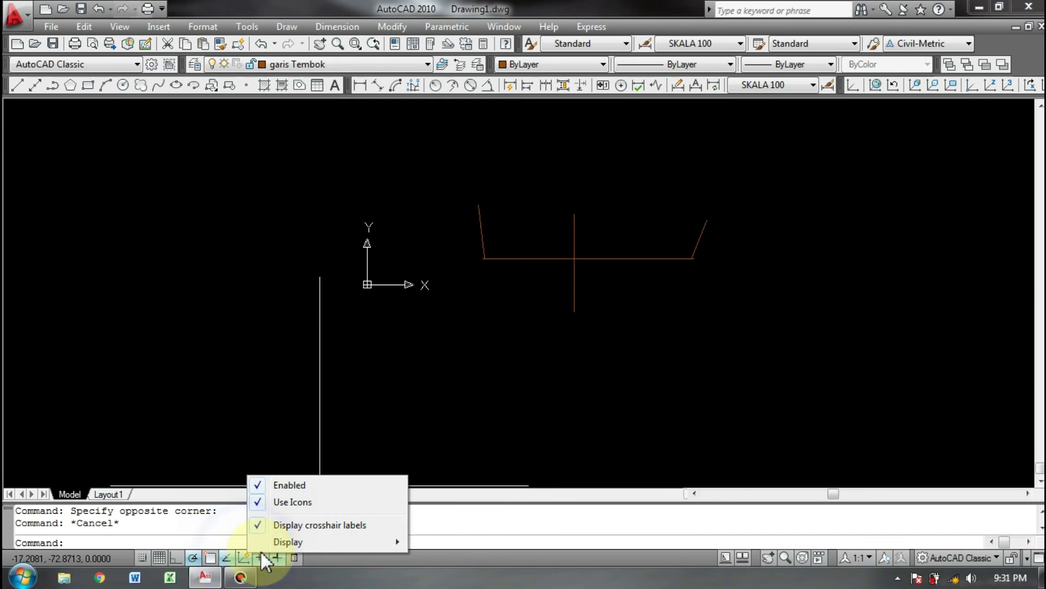
right_click(296, 557)
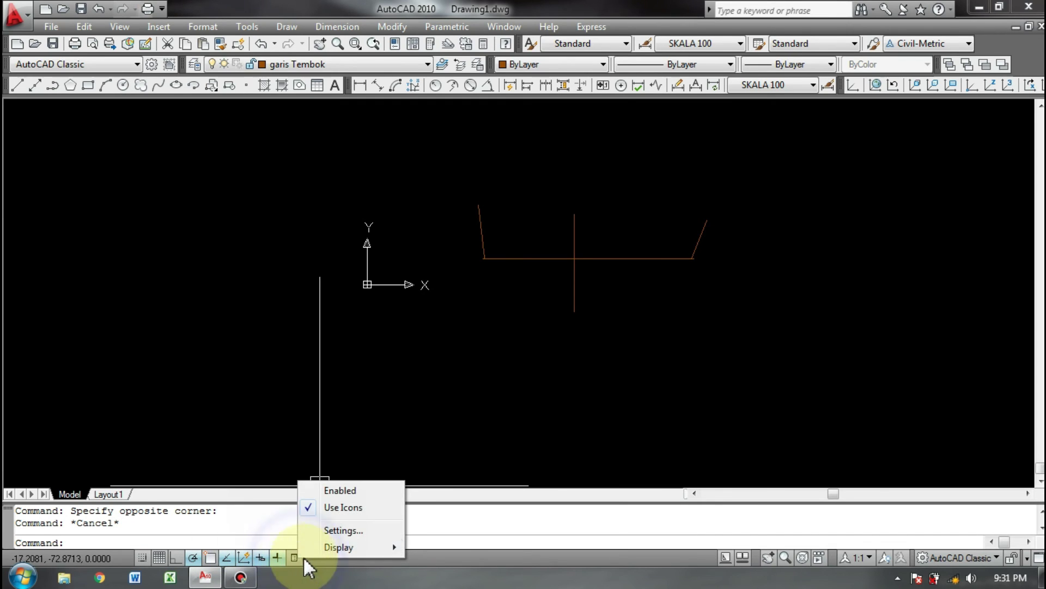
click(256, 434)
click(252, 432)
Enable all object snap modes in the drafting settings, keeping object snap and object snap tracking on
right_click(298, 553)
click(334, 525)
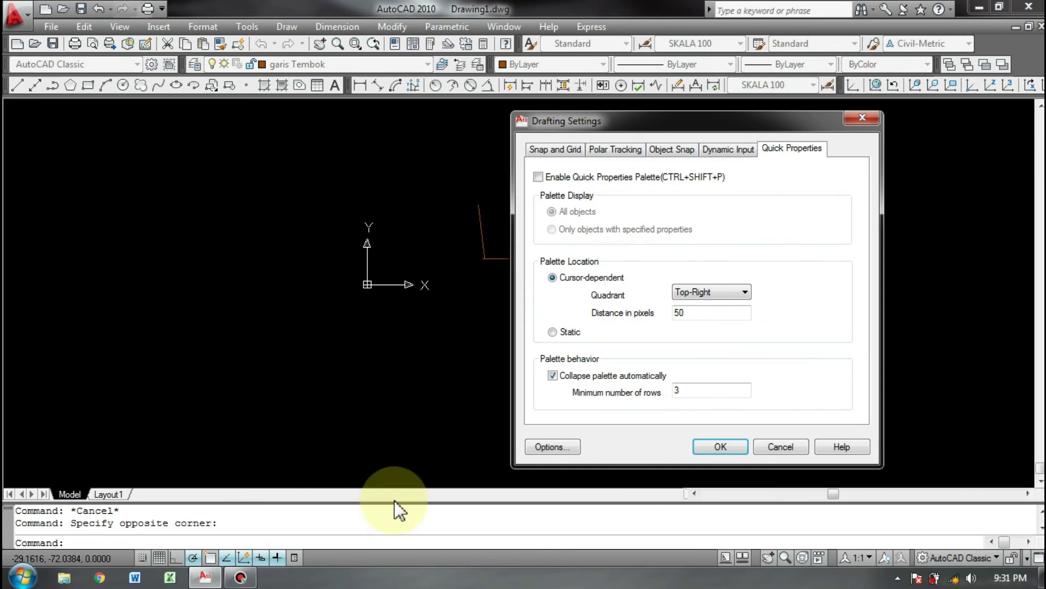
click(610, 148)
click(670, 148)
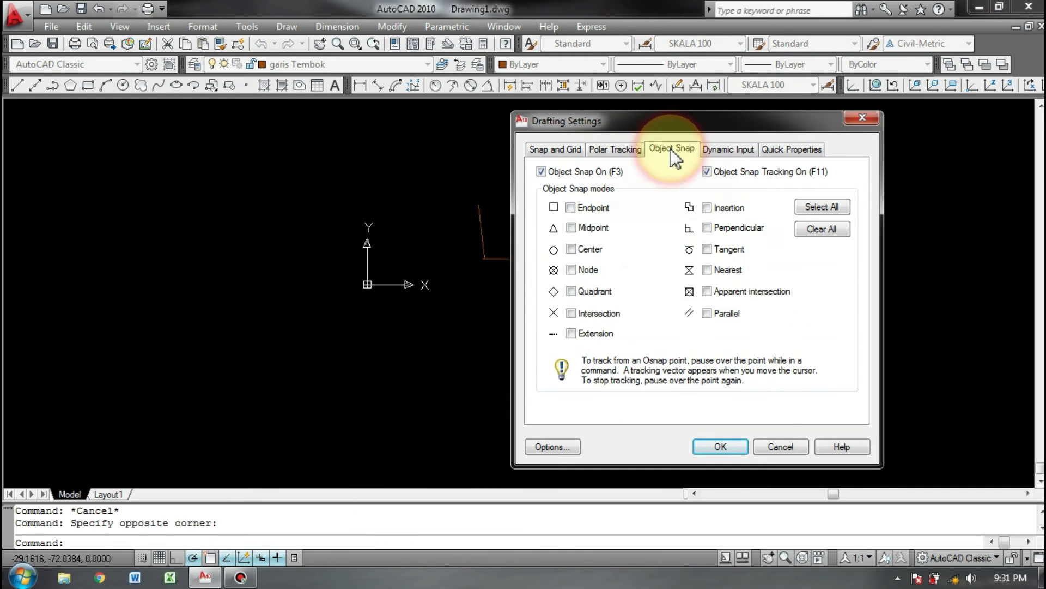
click(707, 171)
click(822, 207)
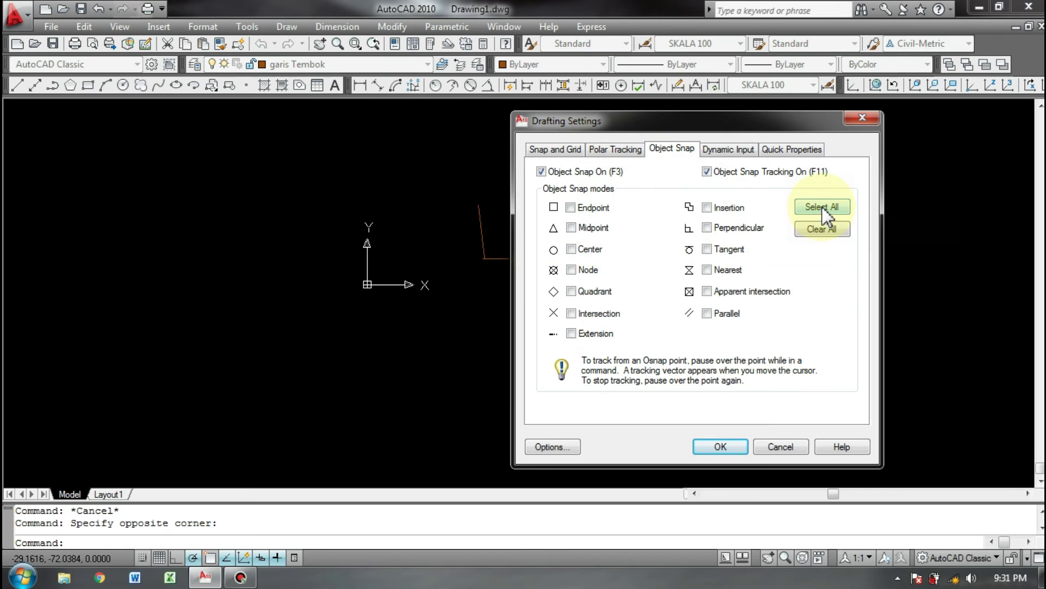
click(714, 446)
Erase the four lines that were drawn without object snaps
middle_drag(583, 321, 503, 339)
click(353, 338)
key(Delete)
Draw a horizontal line about 104 units long below and to the right of the origin
text(l)
key(Return)
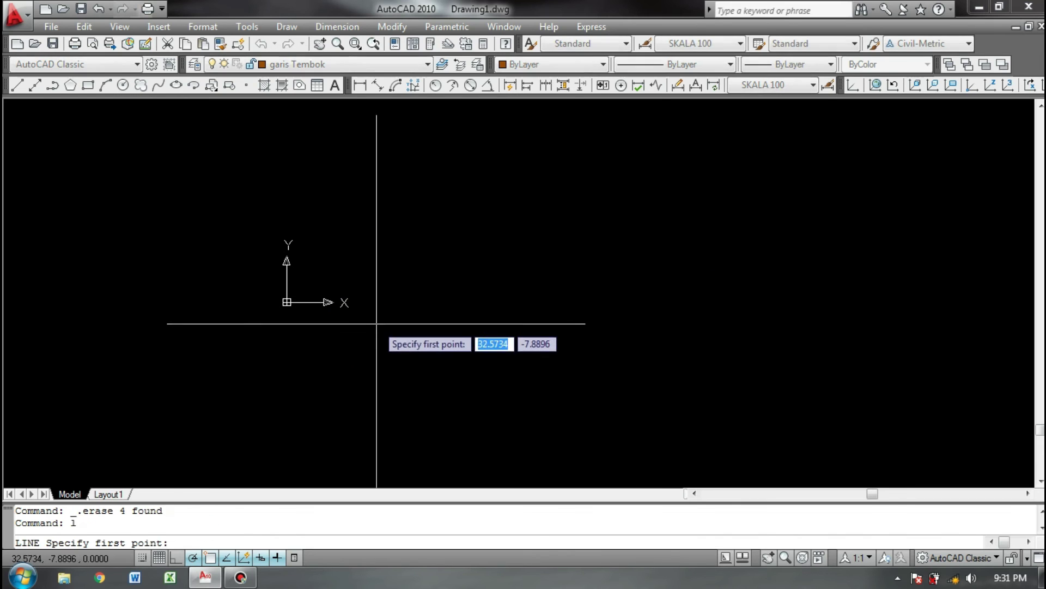
click(380, 370)
click(666, 371)
key(Return)
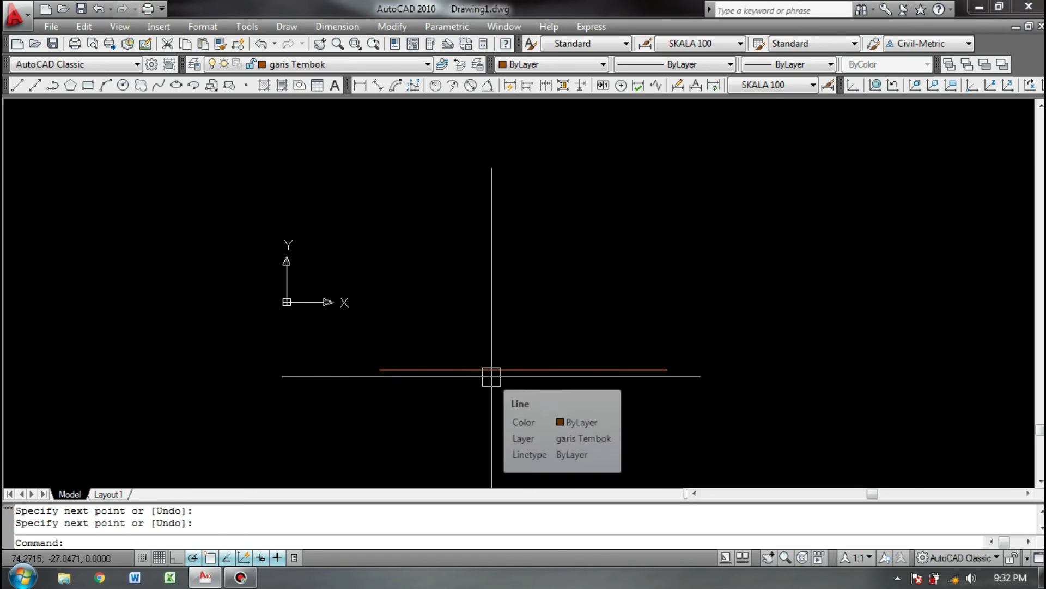
Draw a vertical line upward from the midpoint of the horizontal line, using object snap
text(l)
key(Return)
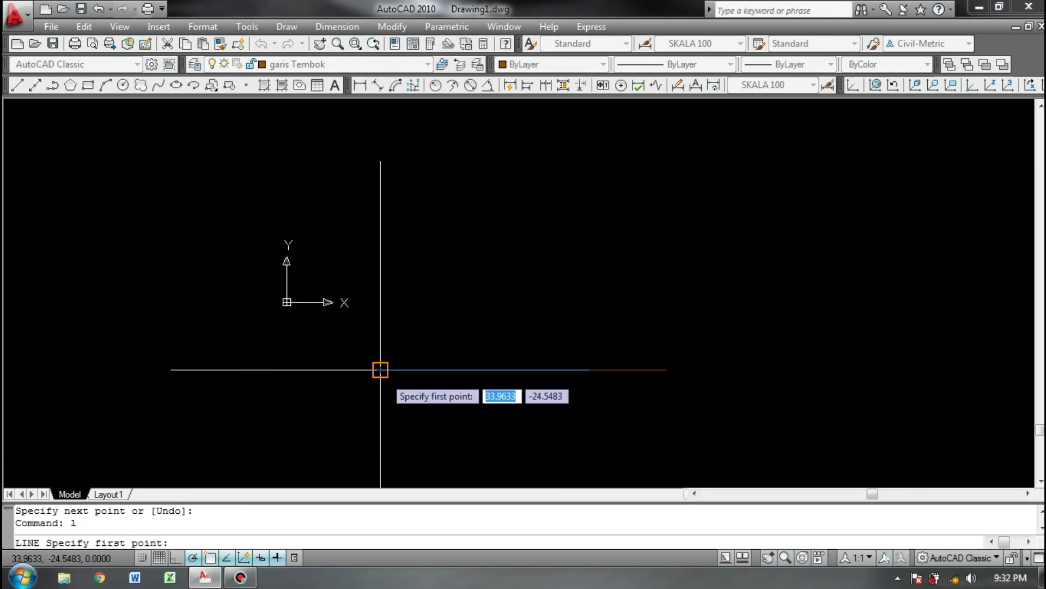
click(522, 370)
click(524, 304)
key(Return)
Draw a shorter vertical line upward from each endpoint of the horizontal line, using object snap
key(Return)
click(381, 370)
click(381, 331)
key(Return)
key(Return)
click(666, 370)
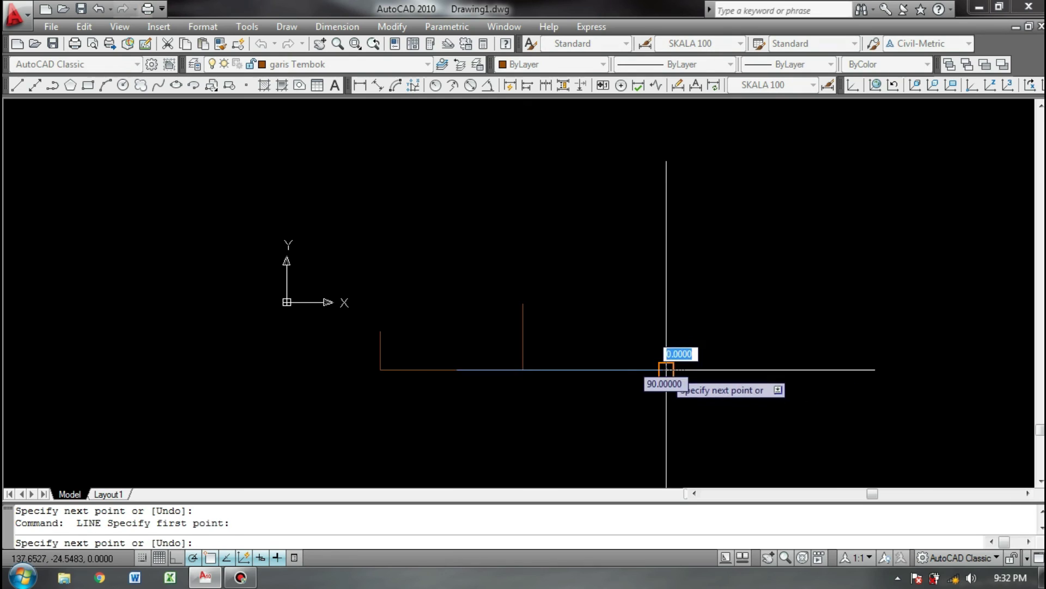
click(666, 324)
key(Return)
Connect the upper endpoints of the three vertical lines with two sloping lines, and check the joints up close
key(Return)
click(381, 331)
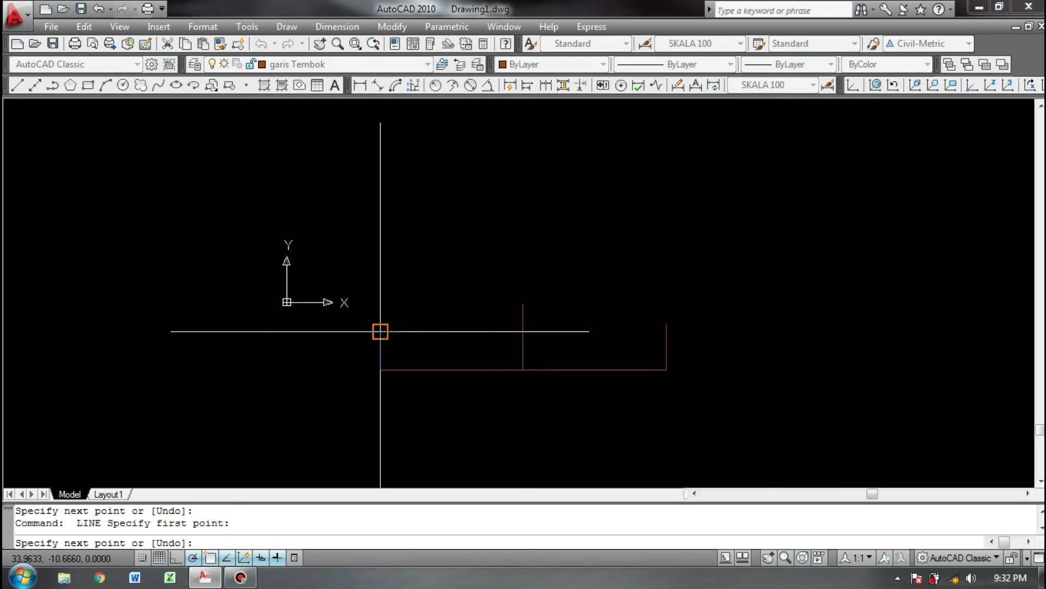
click(523, 303)
click(666, 324)
key(Return)
scroll(708, 311, up, 4)
scroll(770, 297, down, 2)
scroll(877, 334, up, 3)
scroll(877, 334, up, 2)
middle_drag(841, 315, 829, 236)
scroll(847, 217, down, 6)
Erase all six lines of the house-shaped outline
click(859, 193)
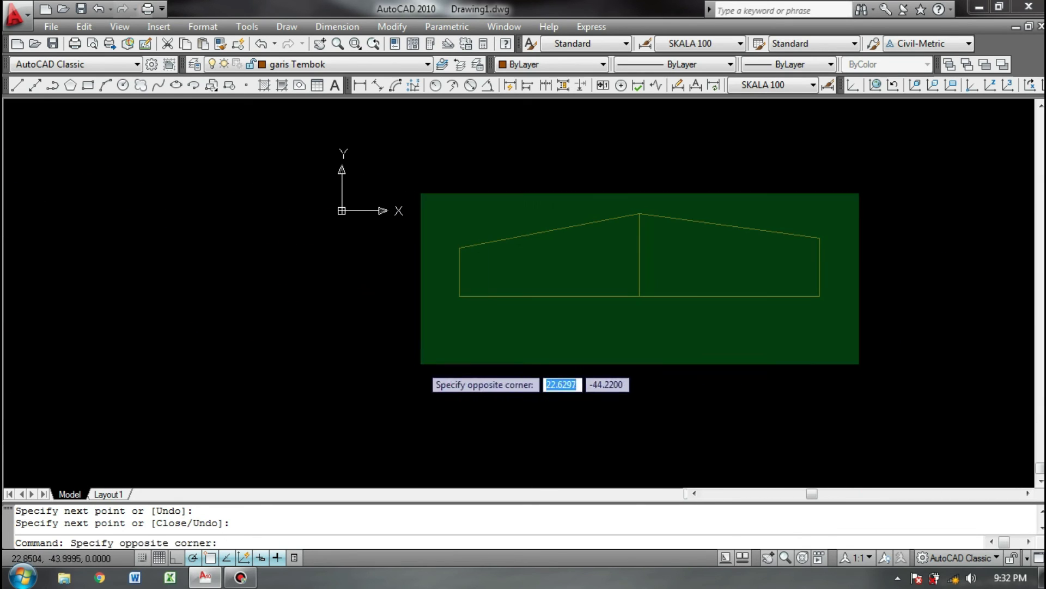
click(423, 365)
middle_drag(555, 270, 507, 281)
key(Escape)
click(834, 215)
click(390, 402)
key(Delete)
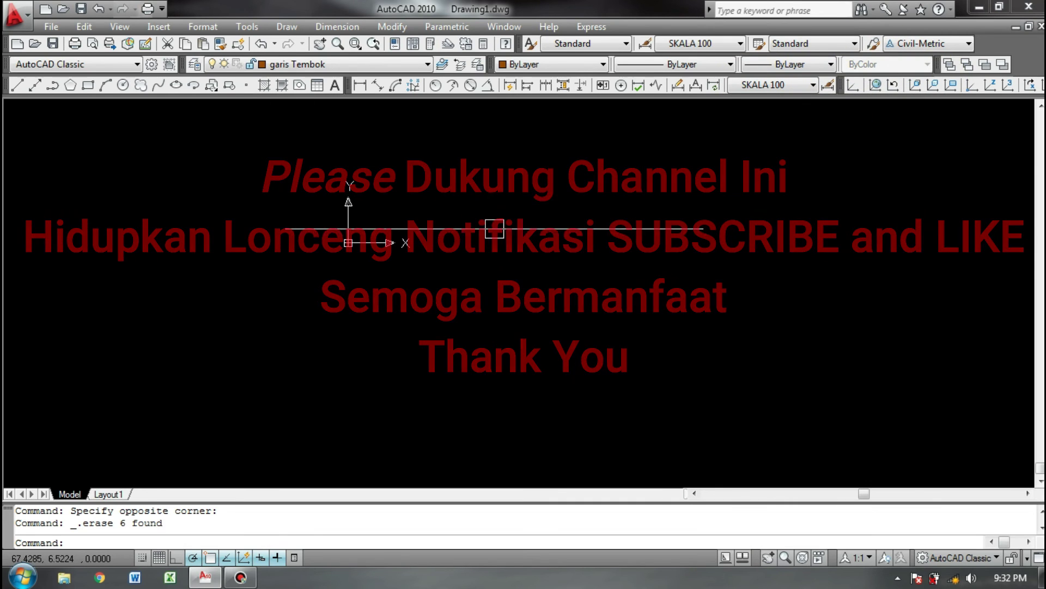
text(l)
key(Return)
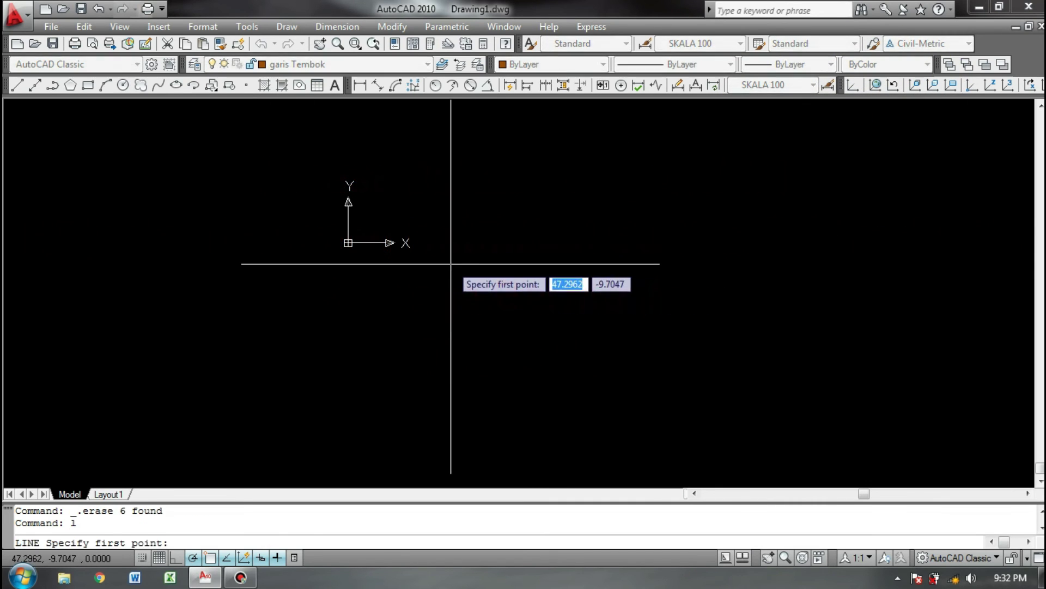
key(Escape)
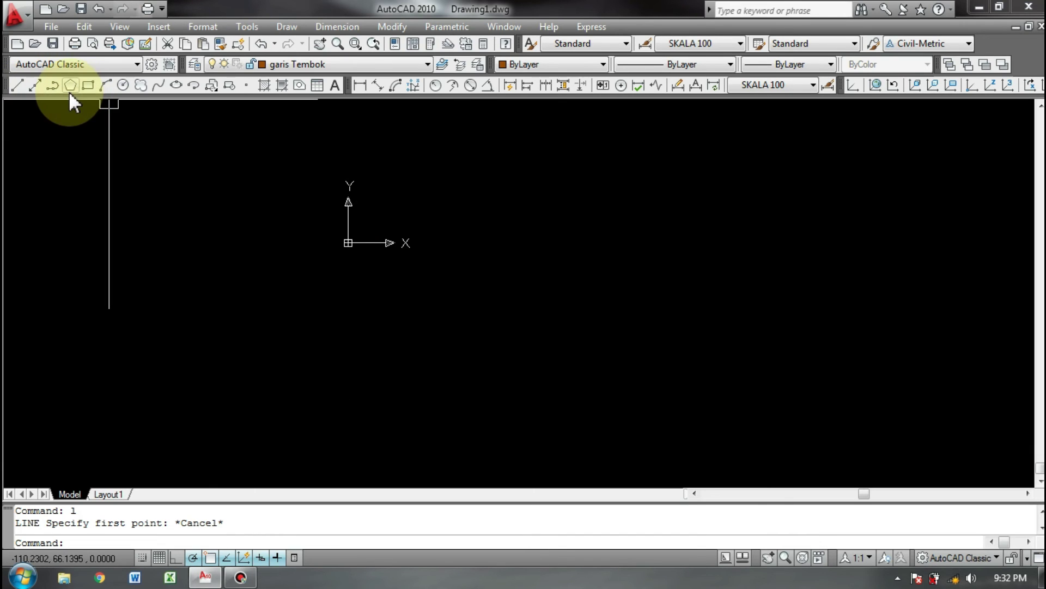
click(107, 86)
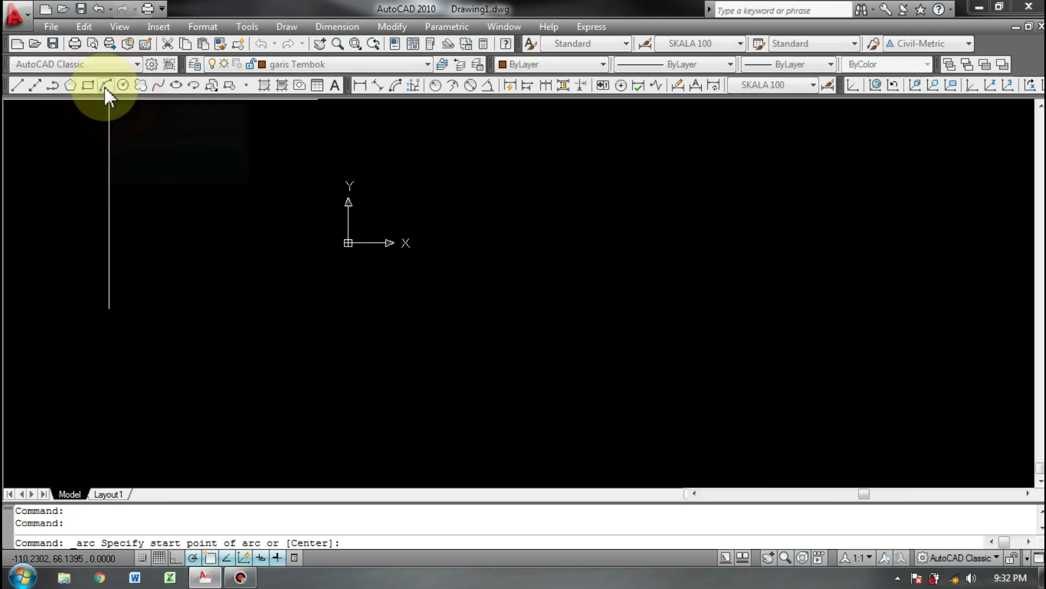
key(Escape)
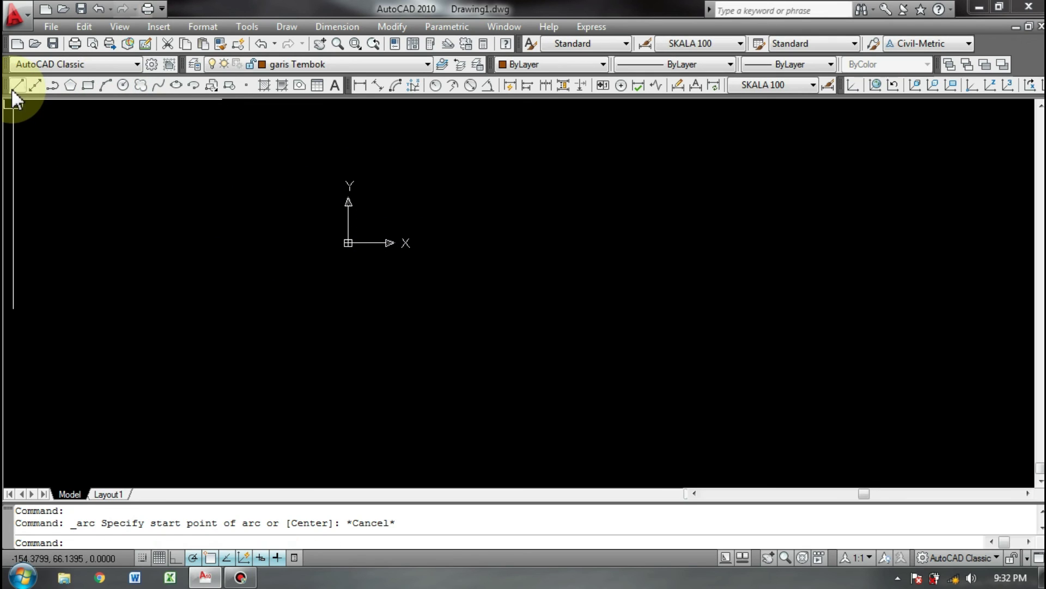
Draw a long horizontal line below the origin with the Line tool
click(13, 87)
click(244, 315)
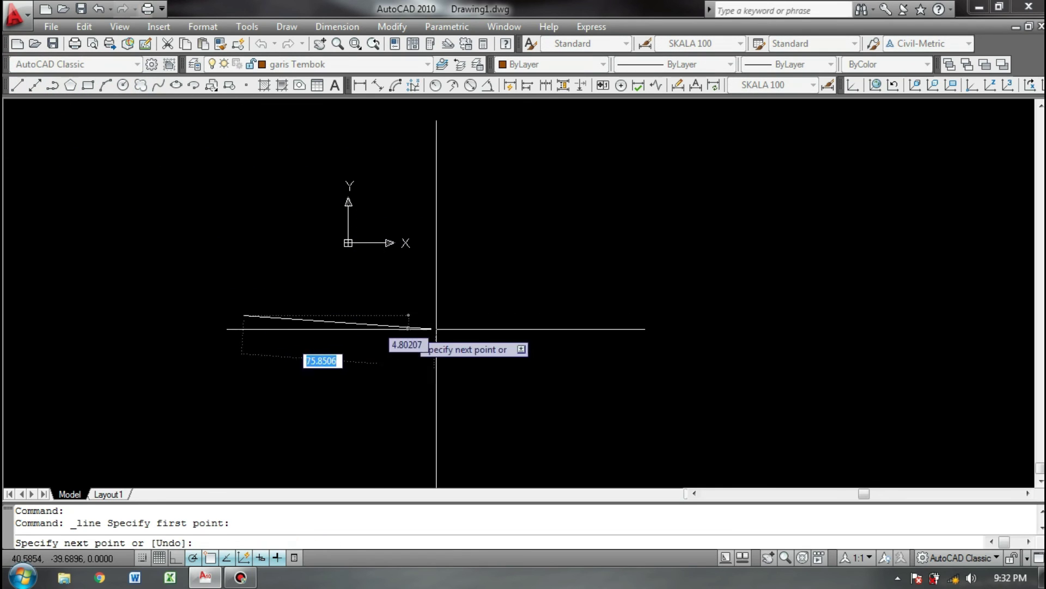
click(590, 315)
key(Return)
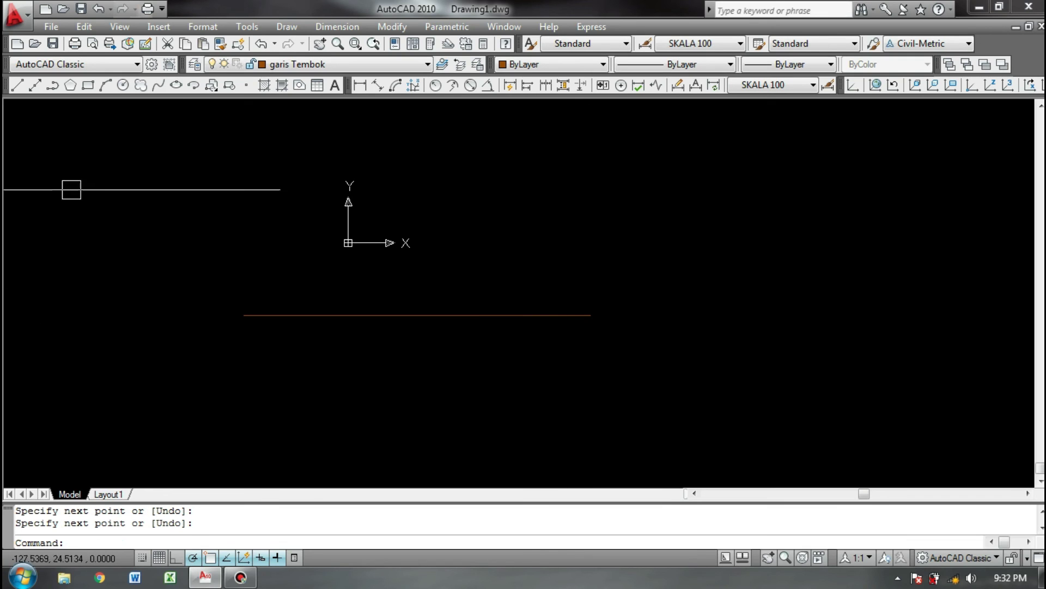
Draw a horizontal construction line just above the plain line and a vertical construction line beyond its right end
click(35, 87)
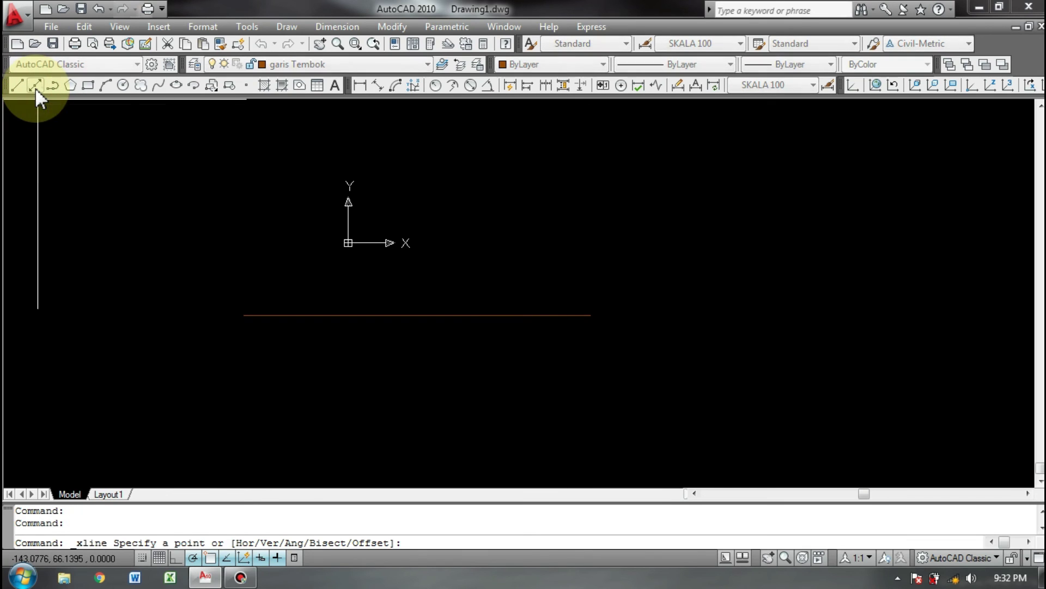
click(249, 272)
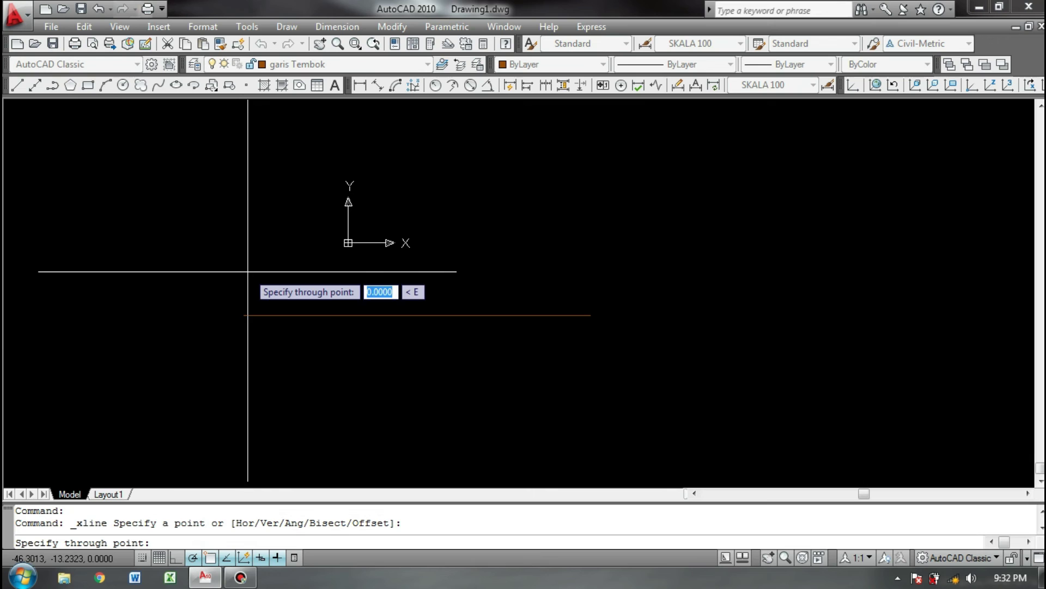
click(572, 272)
key(Return)
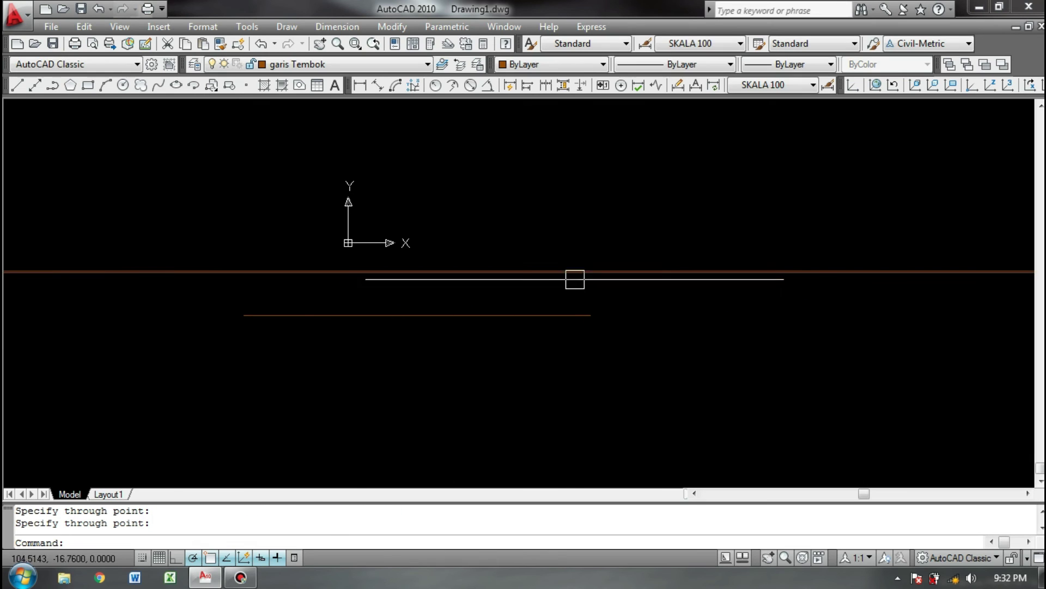
key(Return)
click(701, 179)
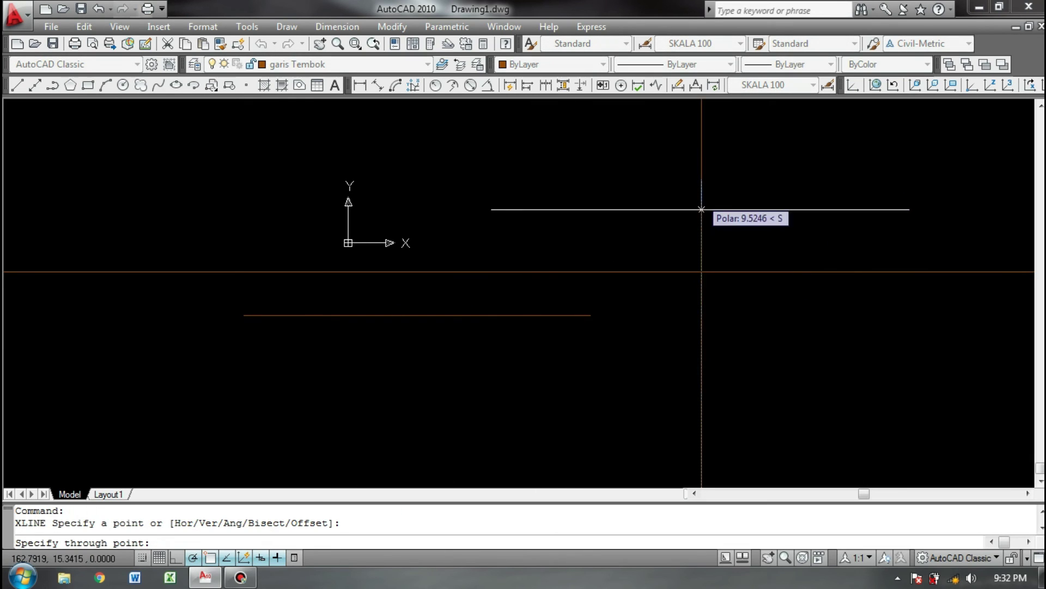
click(705, 307)
key(Return)
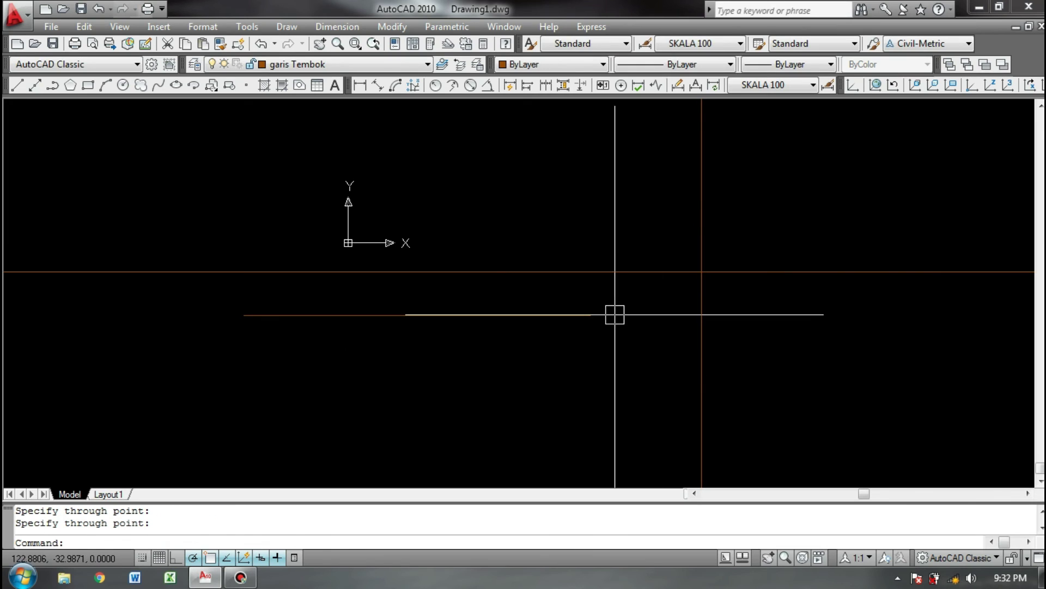
Draw a diagonal construction line rising to the right through the intersection of the two construction lines
key(Return)
click(702, 272)
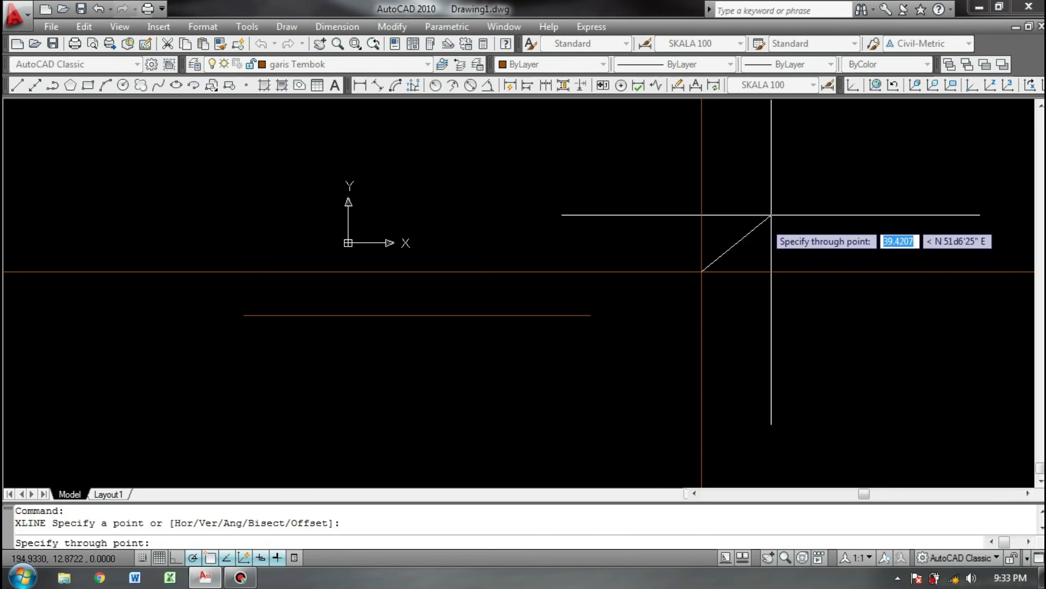
click(789, 194)
key(Return)
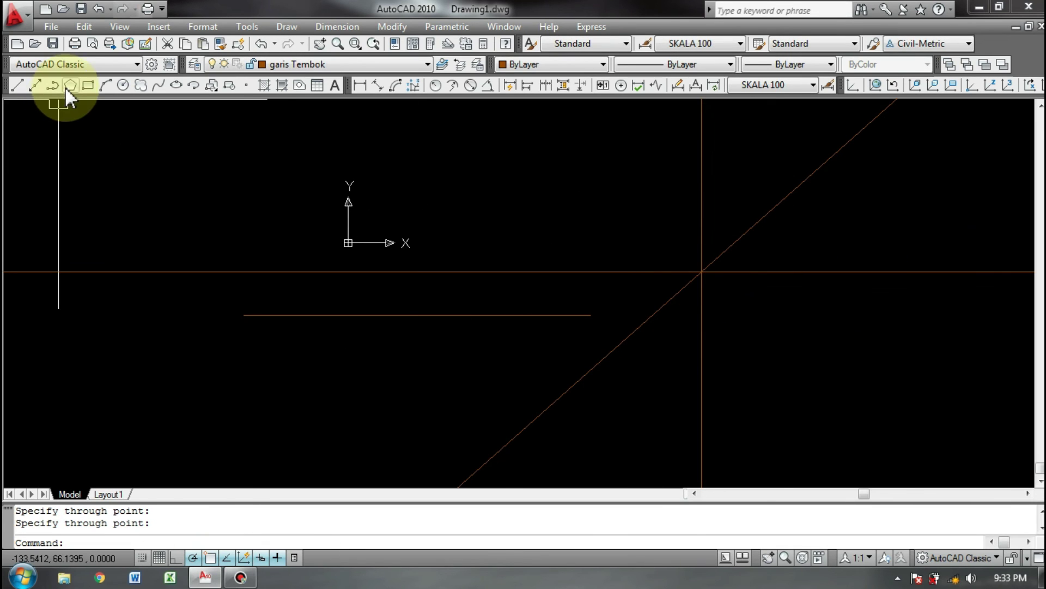
click(54, 85)
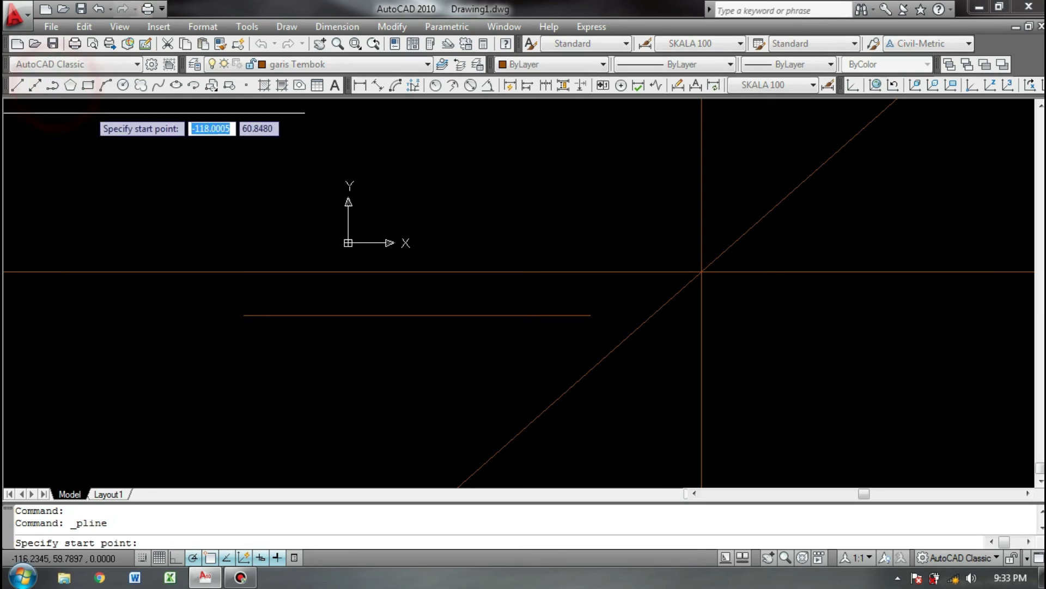
key(Escape)
click(54, 86)
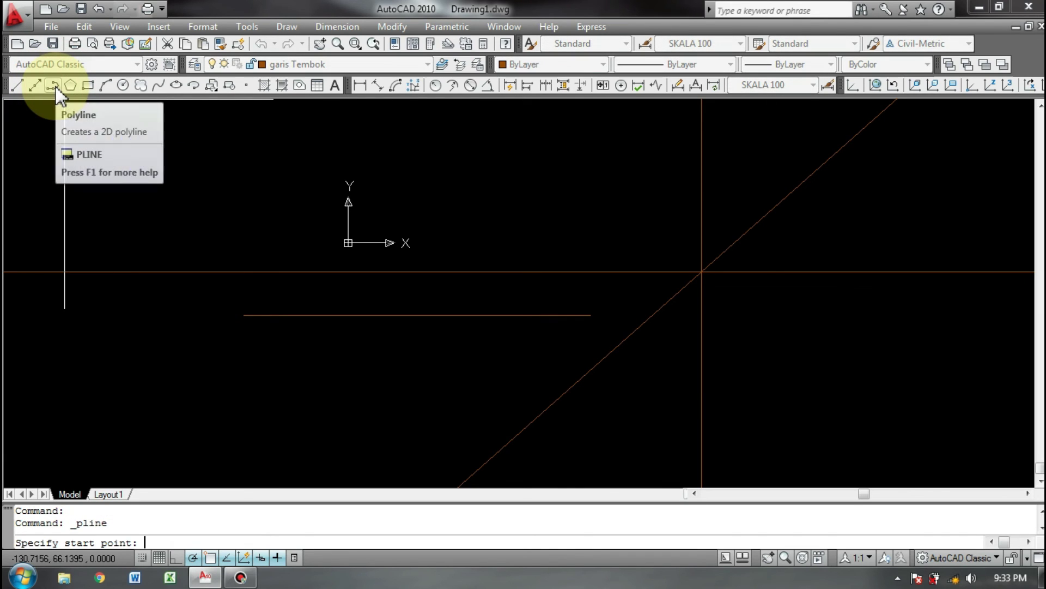
key(Escape)
Draw a closed five-sided polyline to the upper right of the origin, and select it to check it is one object
click(56, 88)
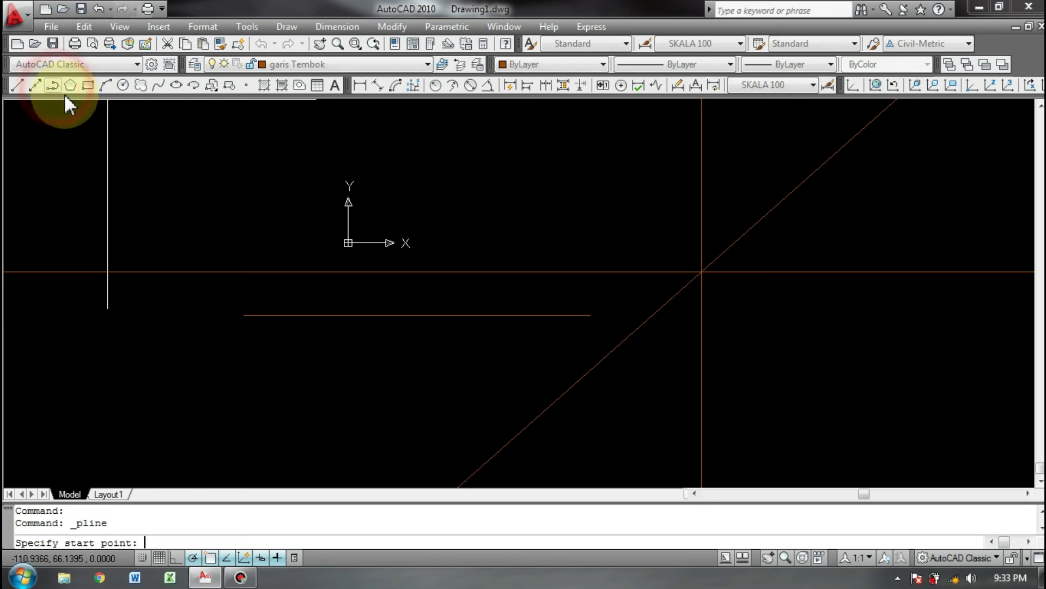
click(420, 170)
click(535, 207)
click(463, 229)
click(412, 217)
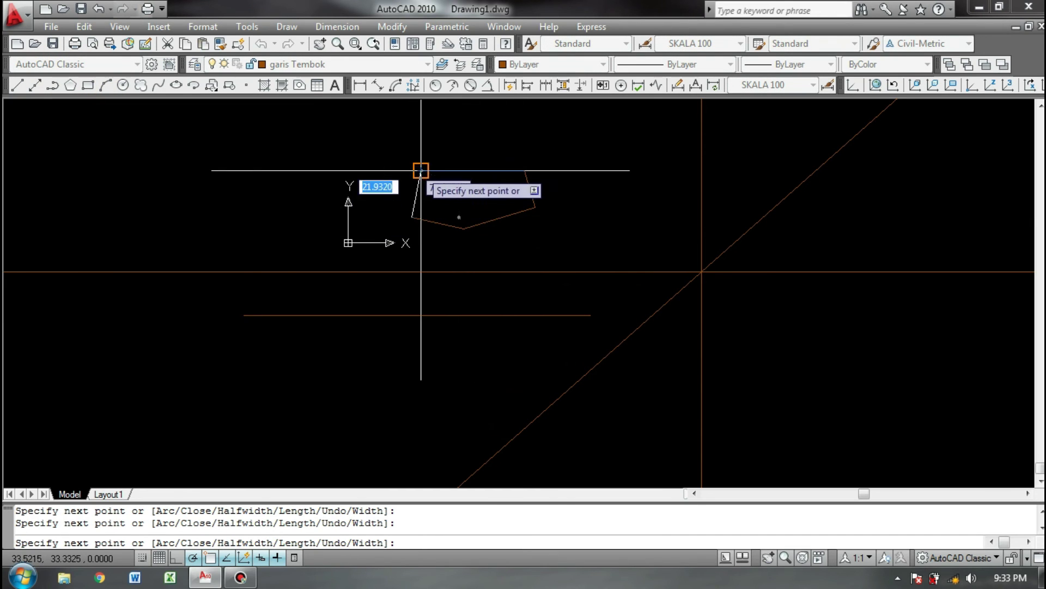
click(420, 171)
key(Return)
click(479, 172)
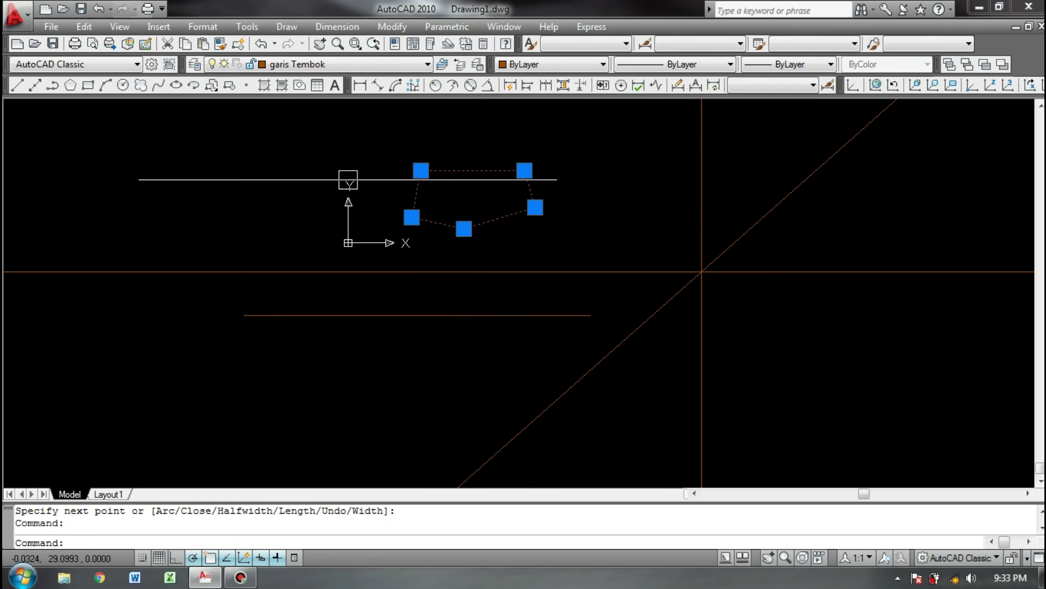
key(Escape)
Draw a closed five-sided outline to the upper left of the origin using separate line segments
click(18, 84)
click(184, 155)
click(267, 155)
click(267, 206)
click(194, 224)
click(135, 195)
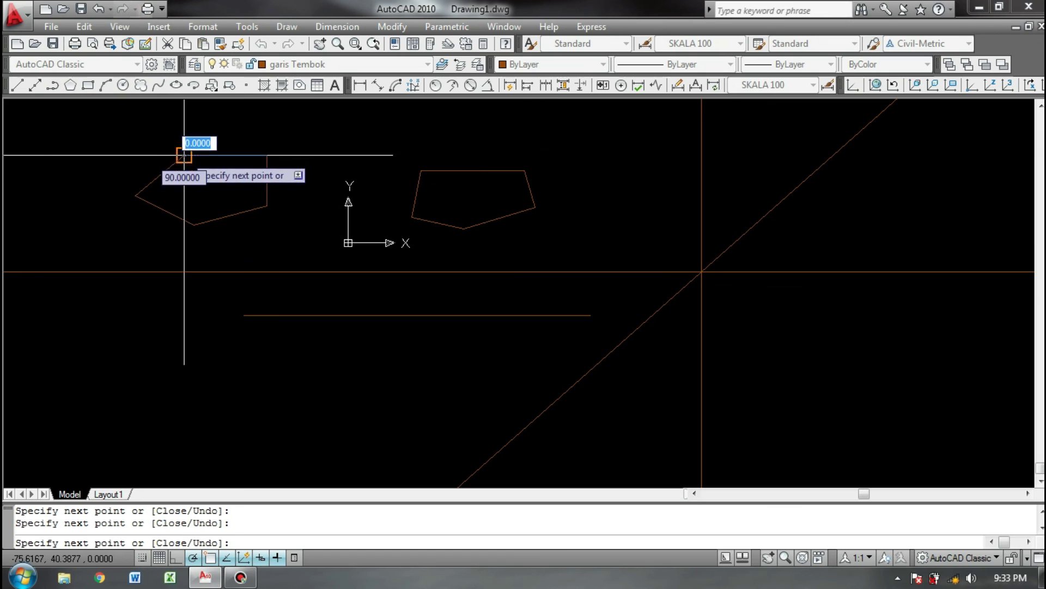
click(184, 155)
key(Return)
Select segments of the outline drawn with lines to examine whether they are separate objects
click(229, 154)
key(Escape)
click(160, 175)
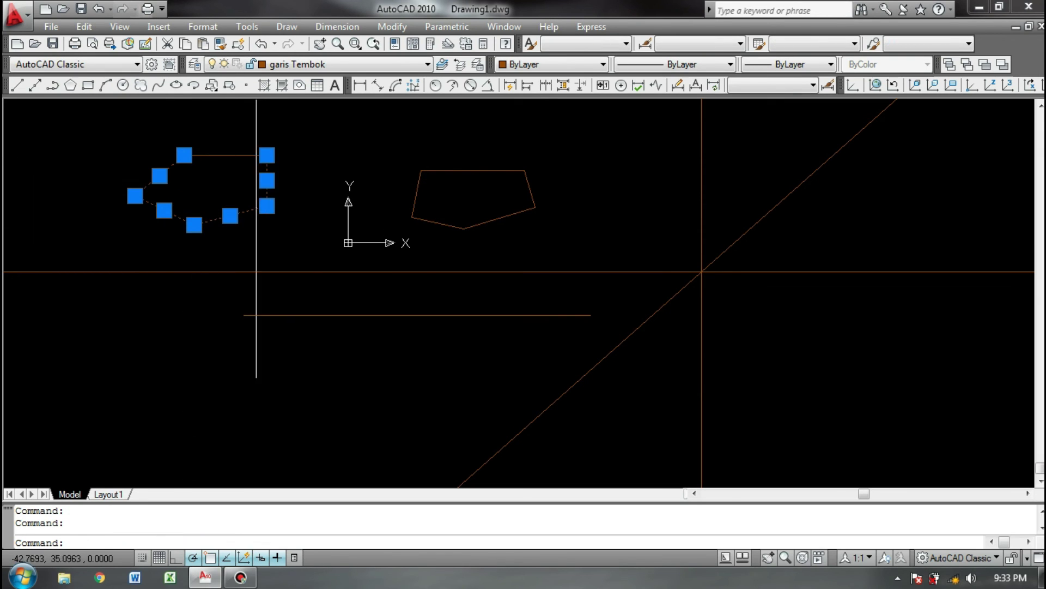
key(Escape)
key(Escape)
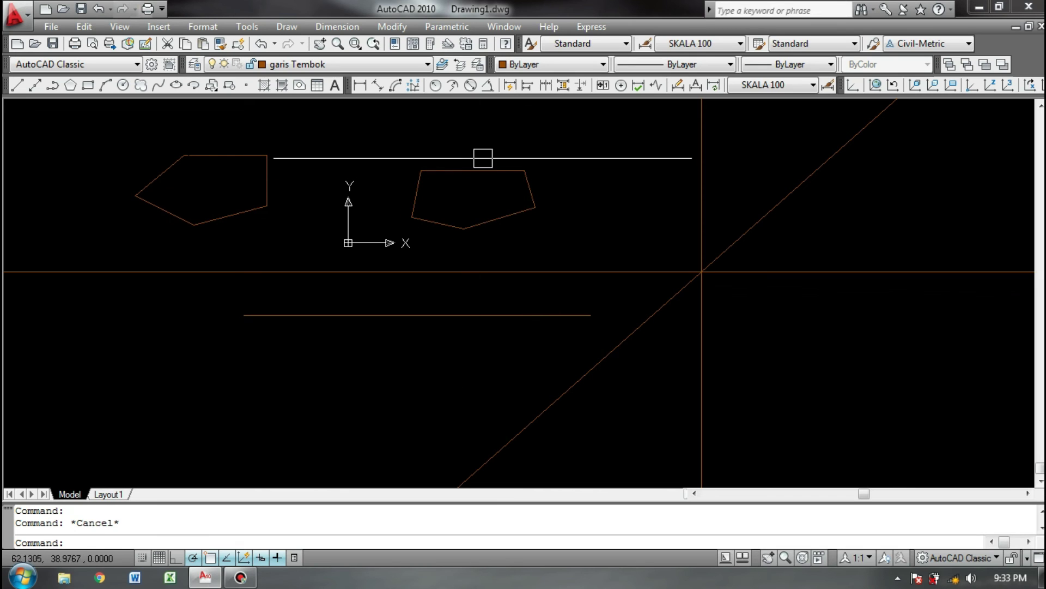
Erase the five-sided polyline to the right of the origin
click(483, 158)
click(459, 186)
key(Delete)
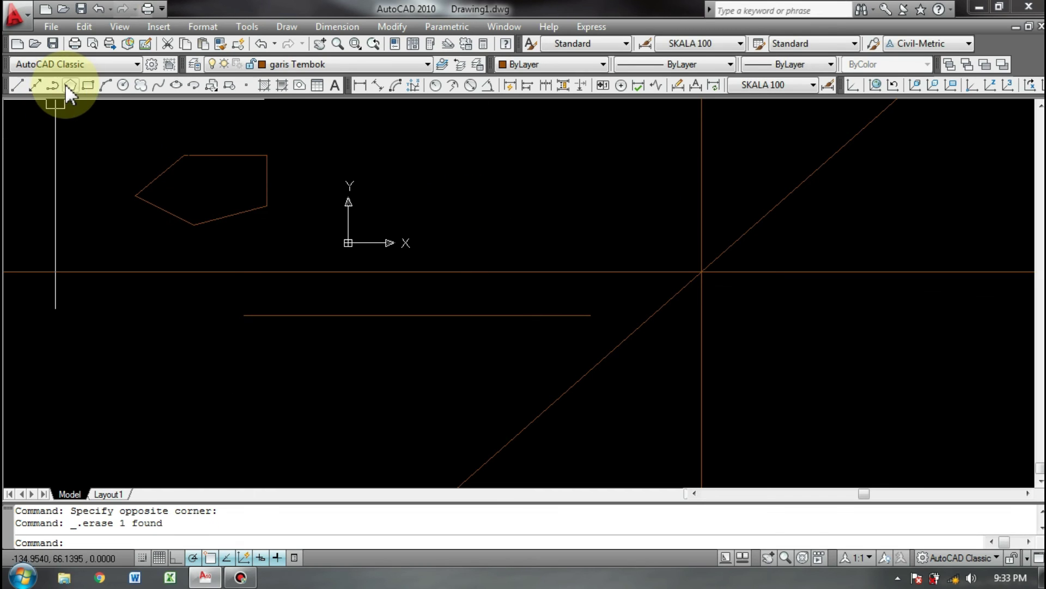
Draw a closed six-sided polyline to the upper right of the origin, and select it to check it is one object
click(52, 85)
click(482, 143)
click(439, 168)
click(473, 220)
click(544, 221)
click(555, 184)
click(509, 158)
click(482, 143)
key(Return)
click(518, 163)
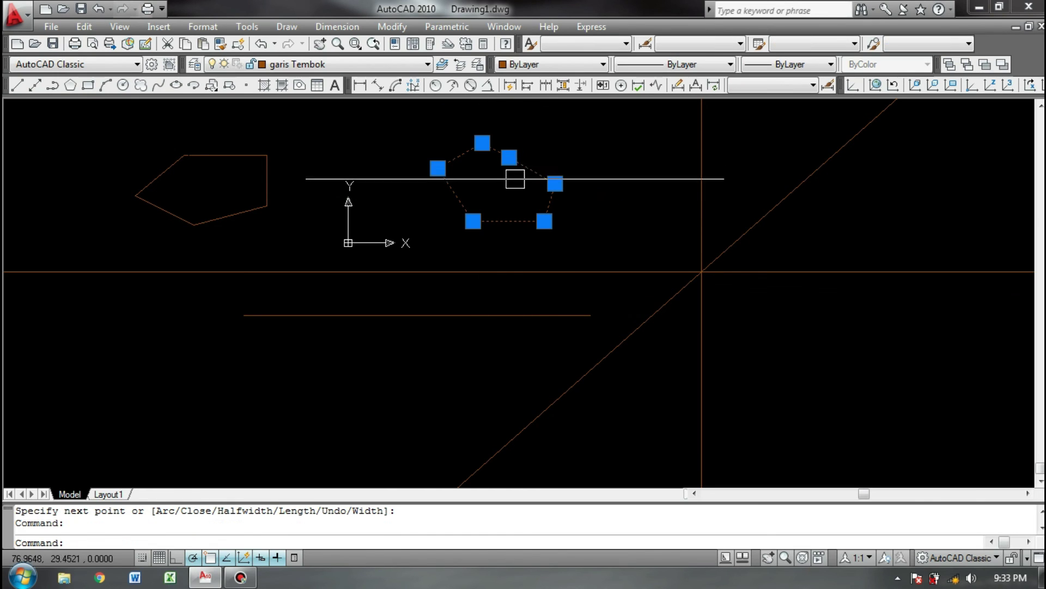
key(Escape)
Erase the six-sided polyline, the outline made of separate lines and the other remaining lines
click(596, 159)
click(121, 222)
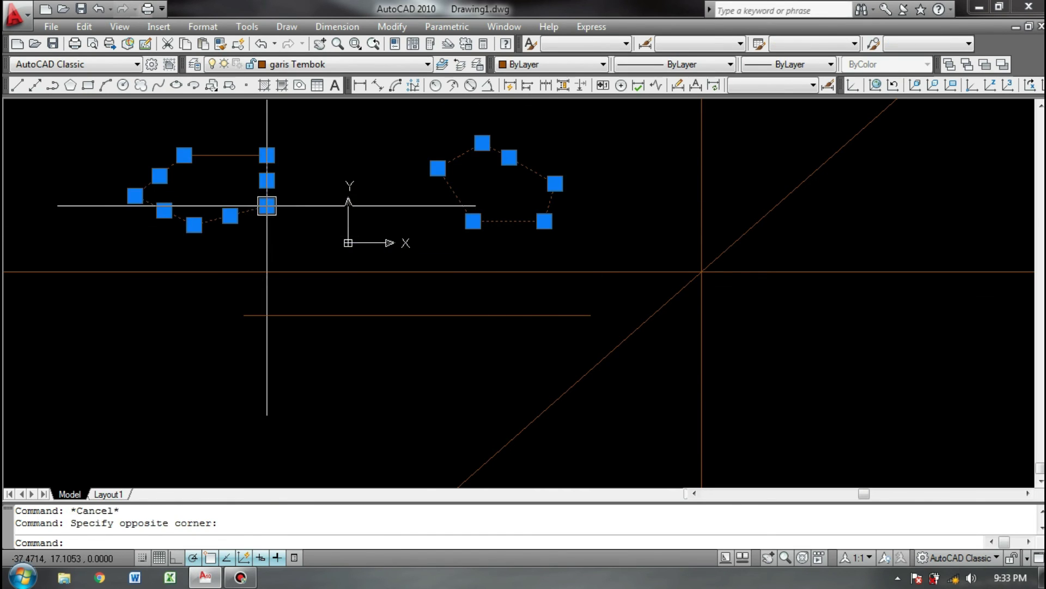
key(Delete)
click(304, 130)
click(192, 177)
key(Delete)
Draw a four-sided polygon inscribed in a circle, centred to the upper right of the origin
click(70, 85)
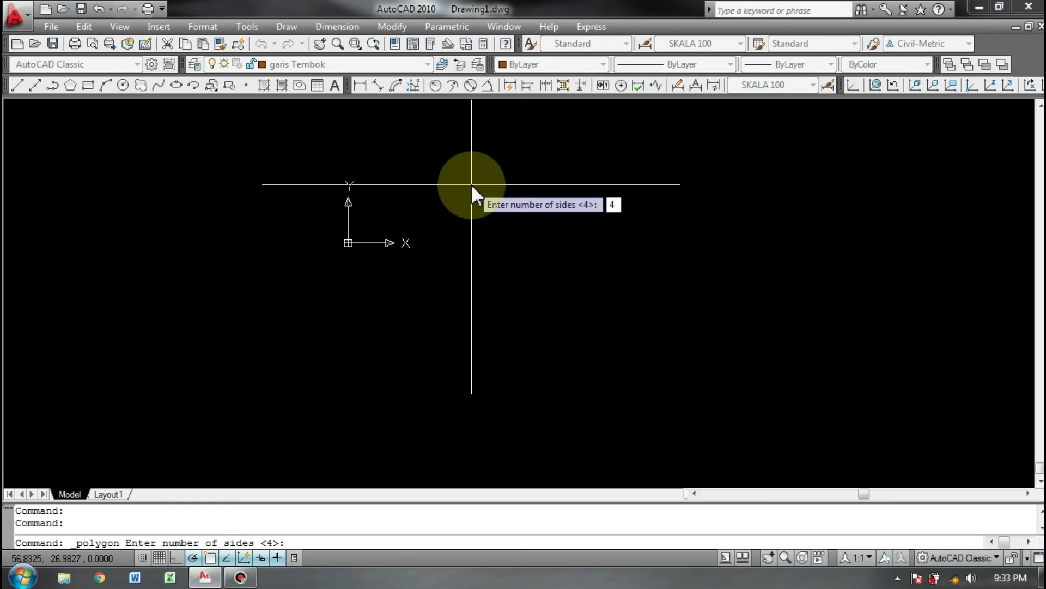
key(Return)
click(455, 184)
click(545, 221)
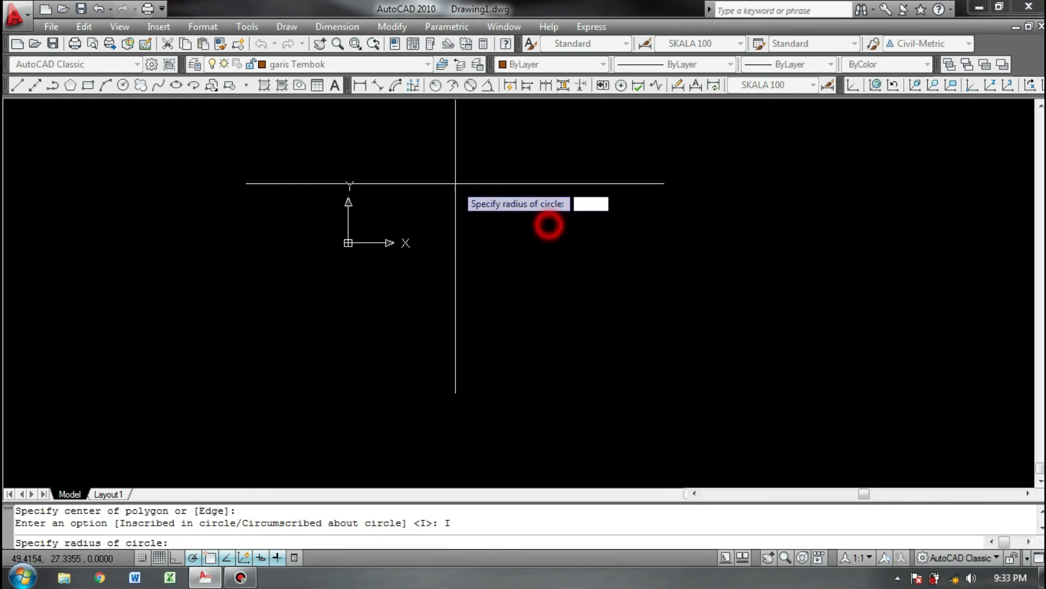
click(617, 290)
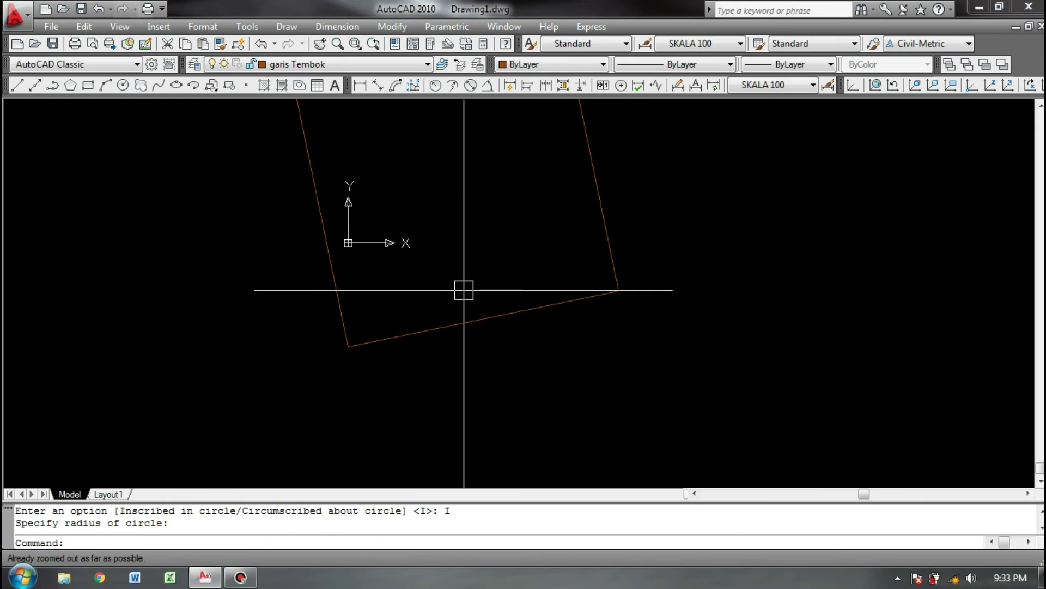
Erase the four-sided polygon surrounding the origin
click(606, 245)
key(Delete)
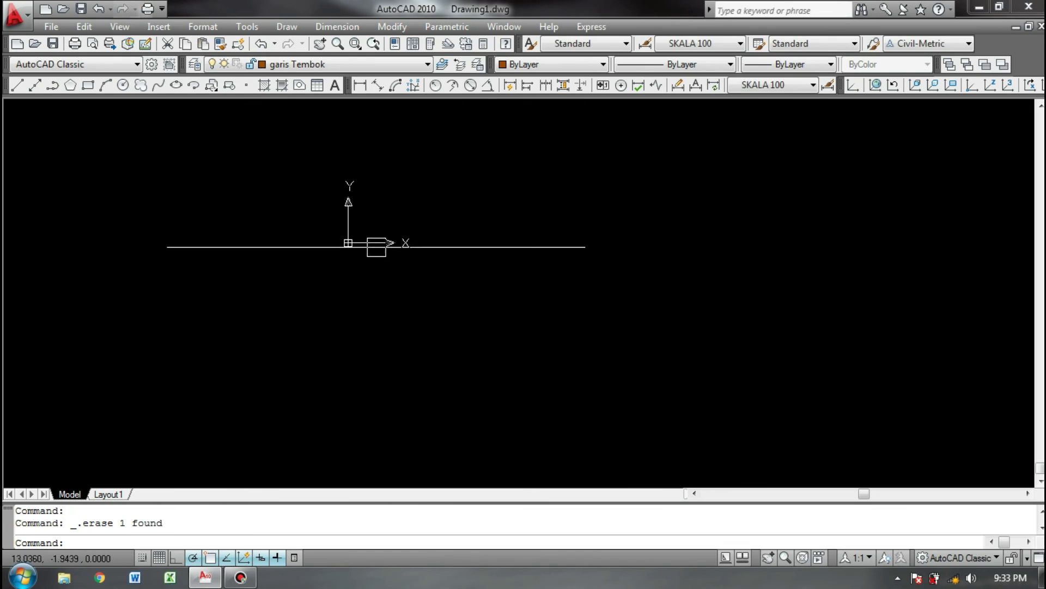
key(Delete)
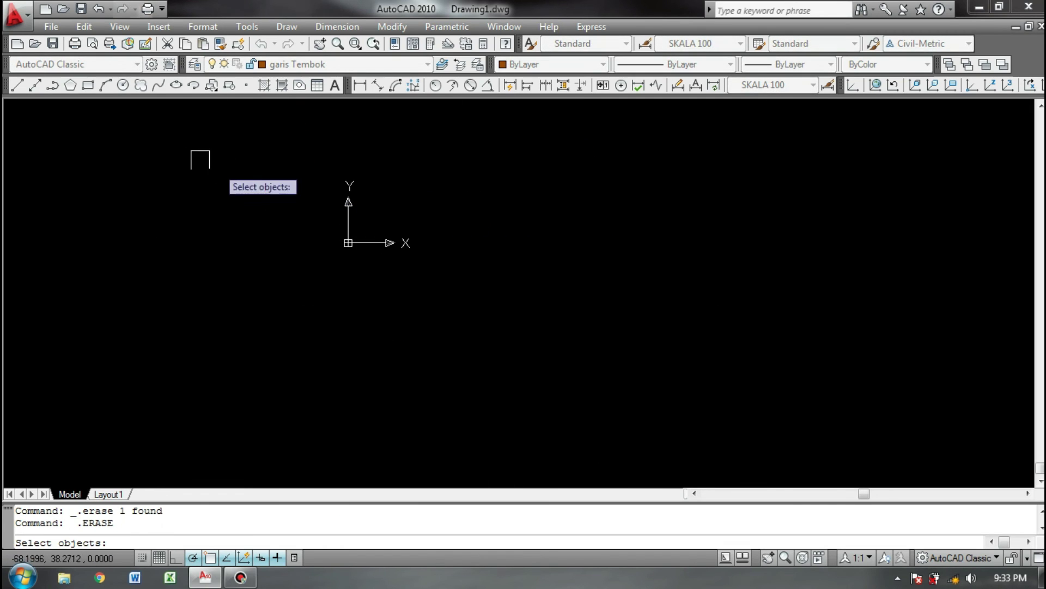
key(Escape)
Draw a five-sided polygon inscribed in a circle, centred to the right of the origin
click(75, 86)
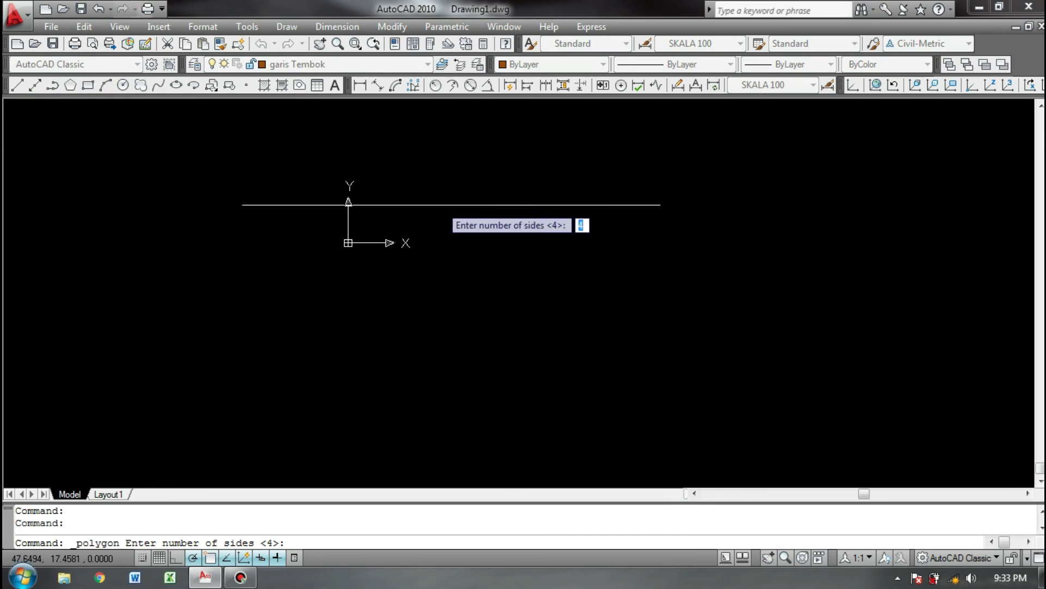
text(5)
key(Return)
click(551, 245)
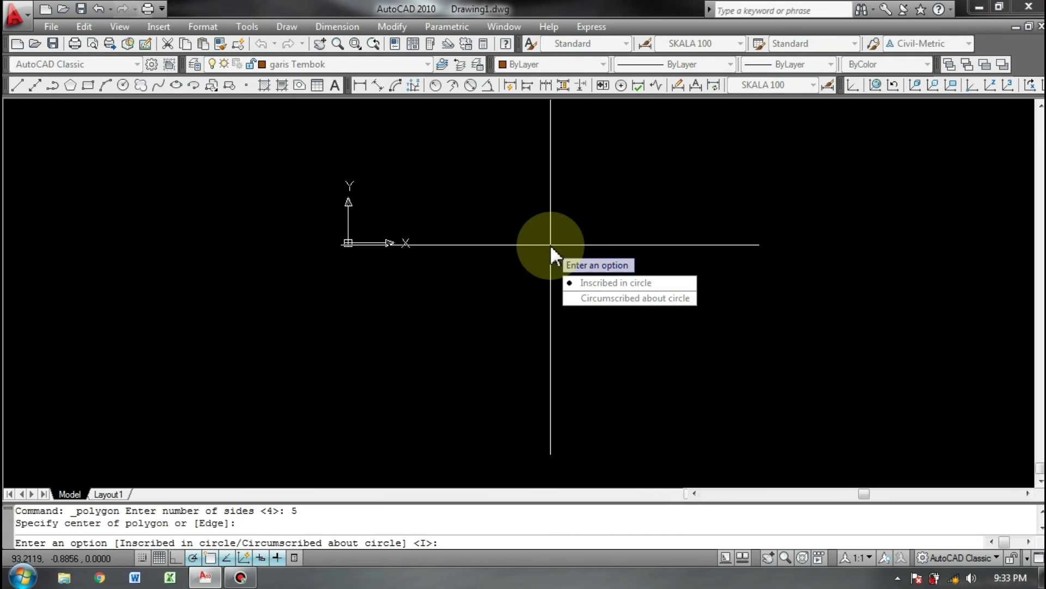
click(601, 282)
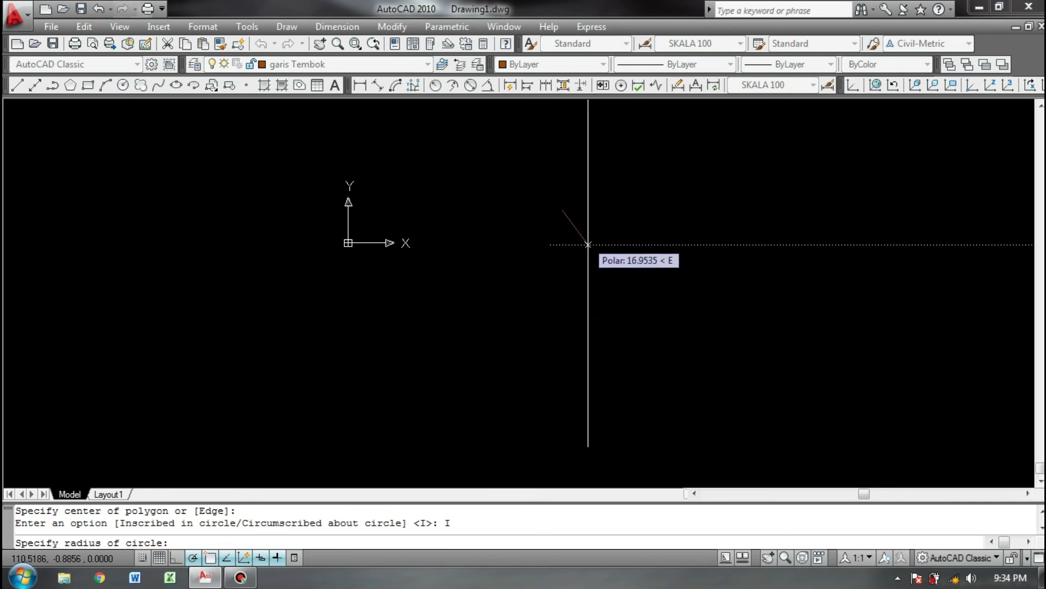
click(599, 232)
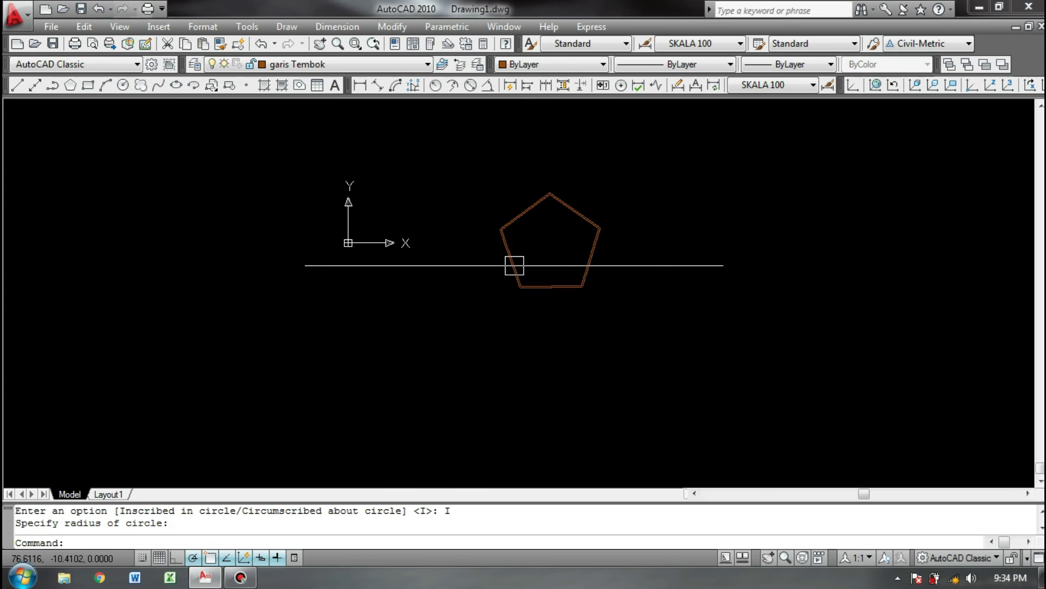
Erase the five-sided polygon to the right of the origin
click(584, 221)
click(541, 257)
key(Delete)
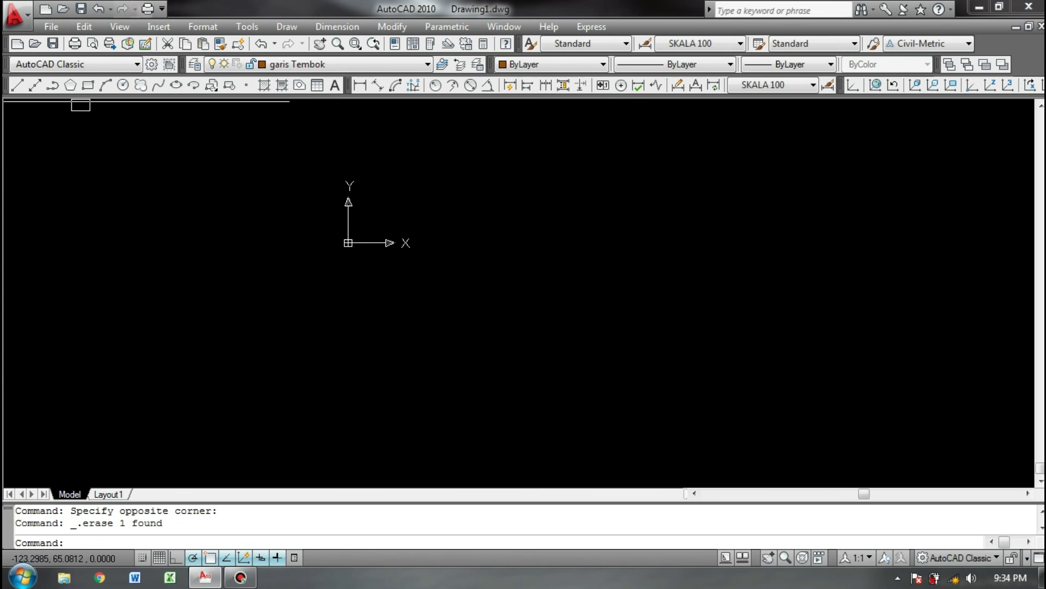
Draw an eight-sided polygon inscribed in a circle of radius about 30, centred to the lower right of the origin
click(70, 85)
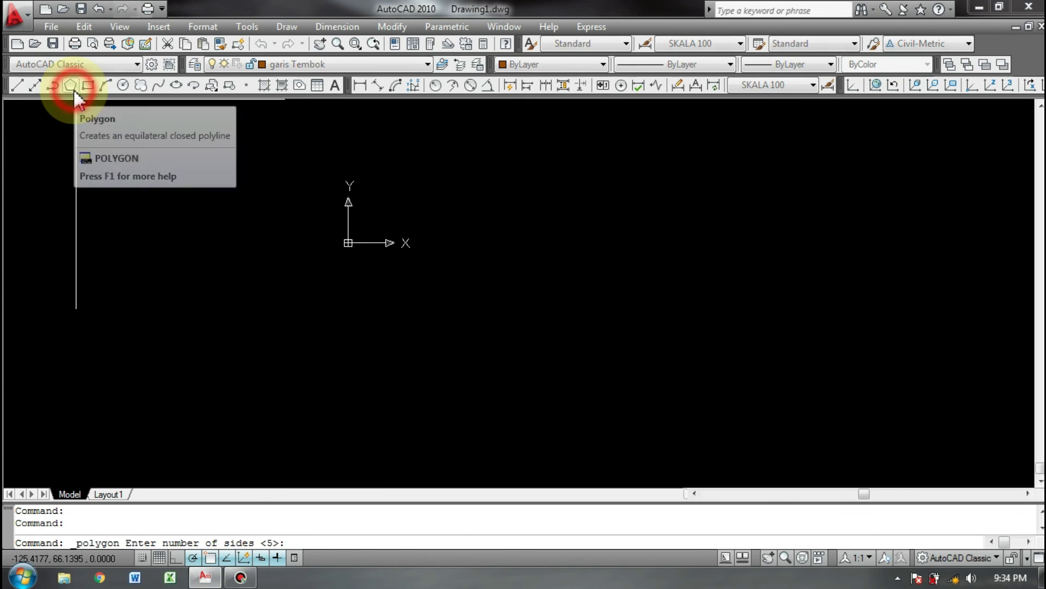
key(Return)
click(494, 296)
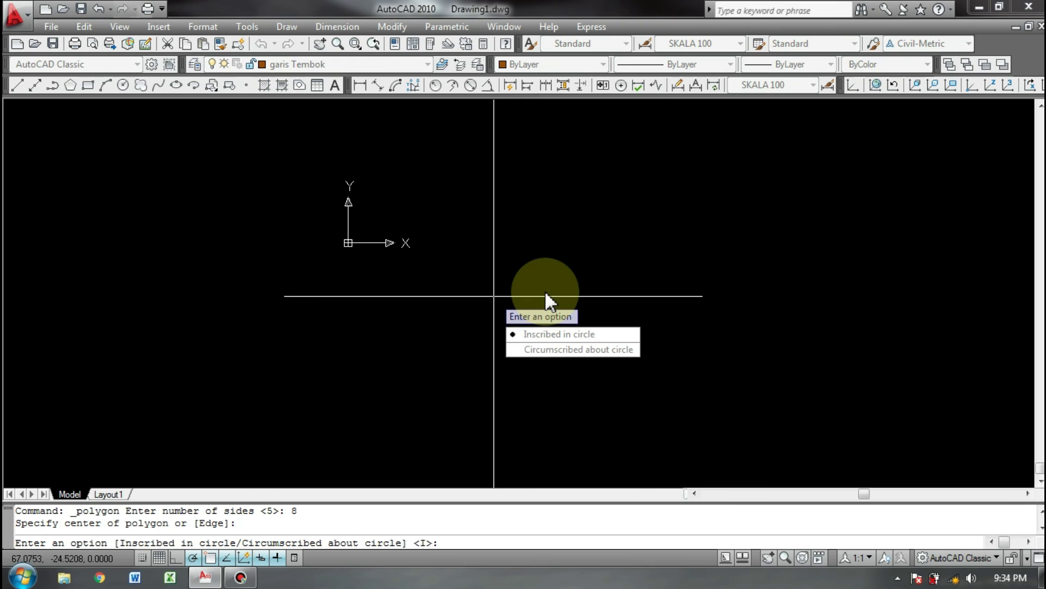
key(Return)
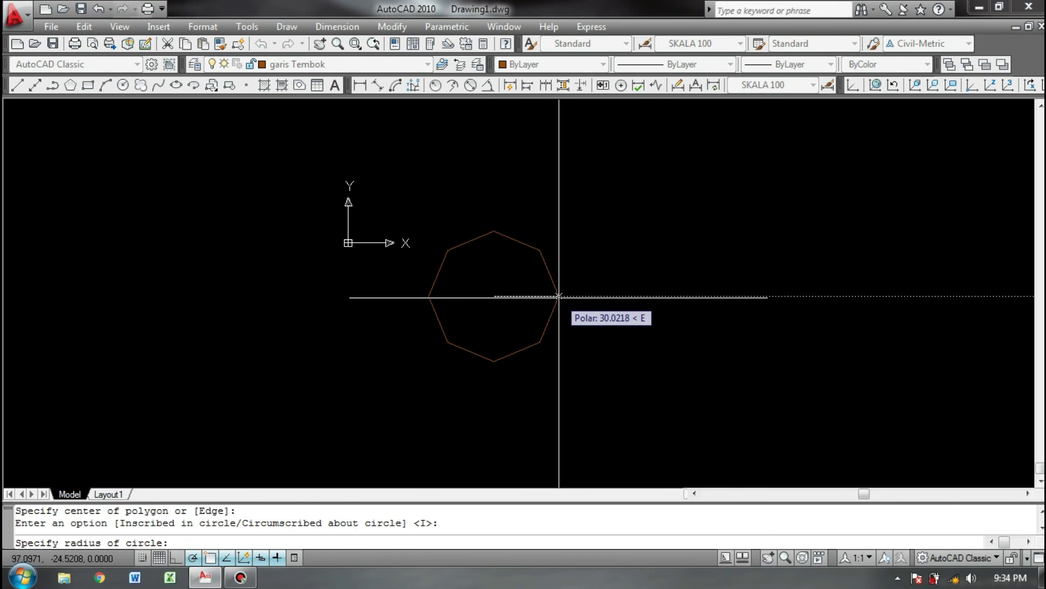
click(558, 296)
Erase the eight-sided polygon to the lower right of the origin
click(610, 229)
click(528, 295)
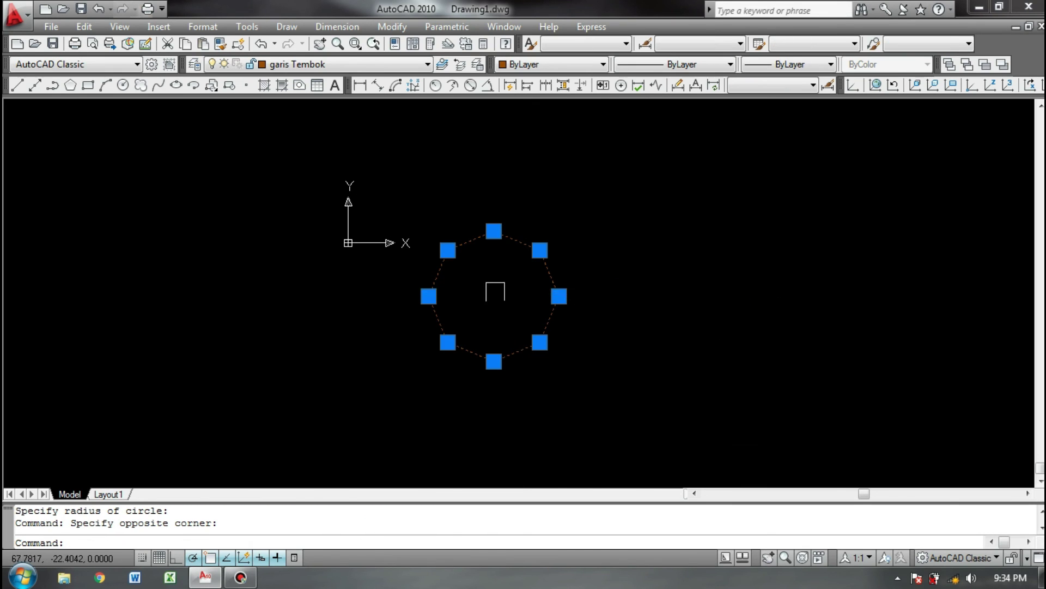
key(Delete)
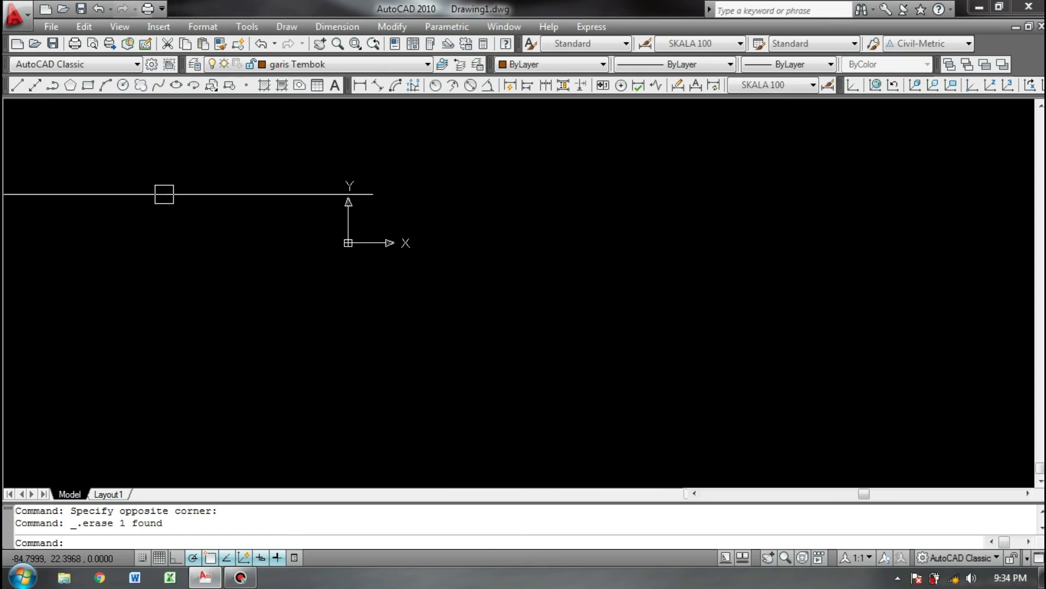
Draw a horizontal rectangle to the right of the origin and select it to check it is one object
click(90, 86)
click(454, 212)
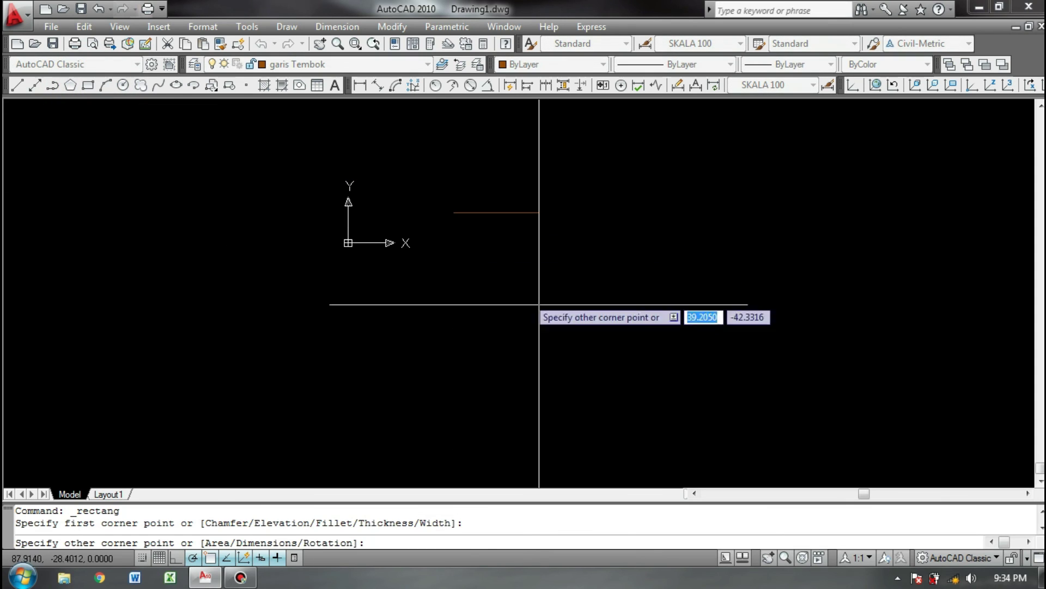
click(587, 192)
click(521, 282)
key(Escape)
click(609, 194)
click(568, 258)
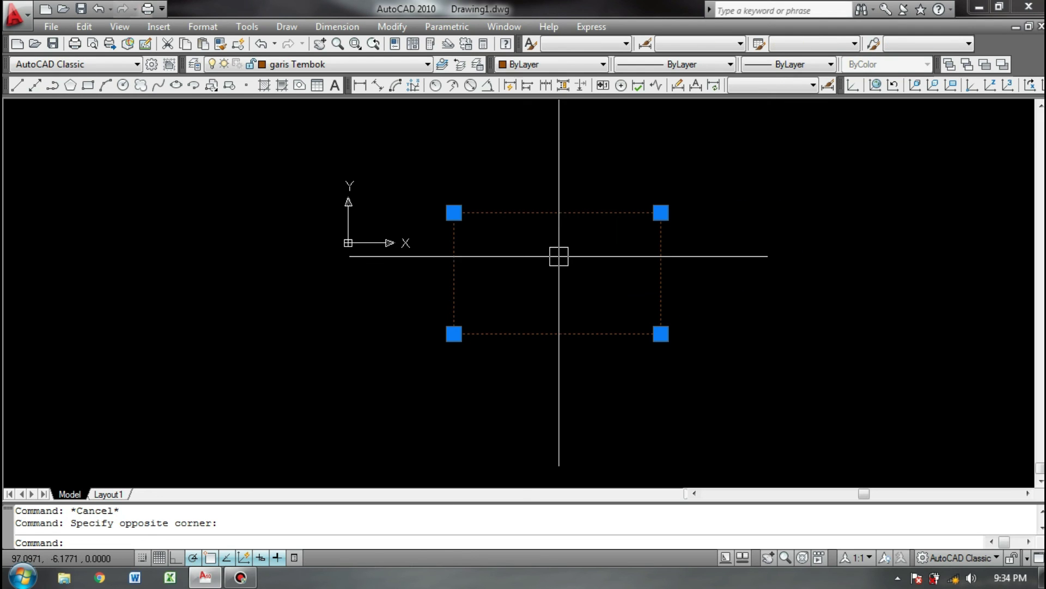
key(Escape)
Use the REC command to draw a second, smaller rectangle to the right of the first one
text(rec)
key(Return)
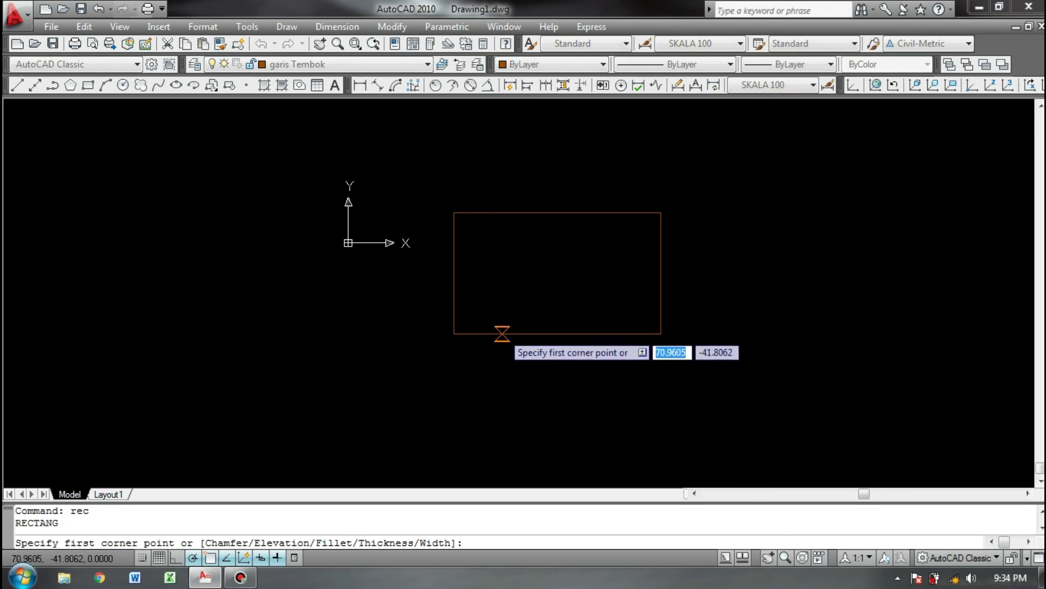
click(692, 195)
click(809, 286)
key(Escape)
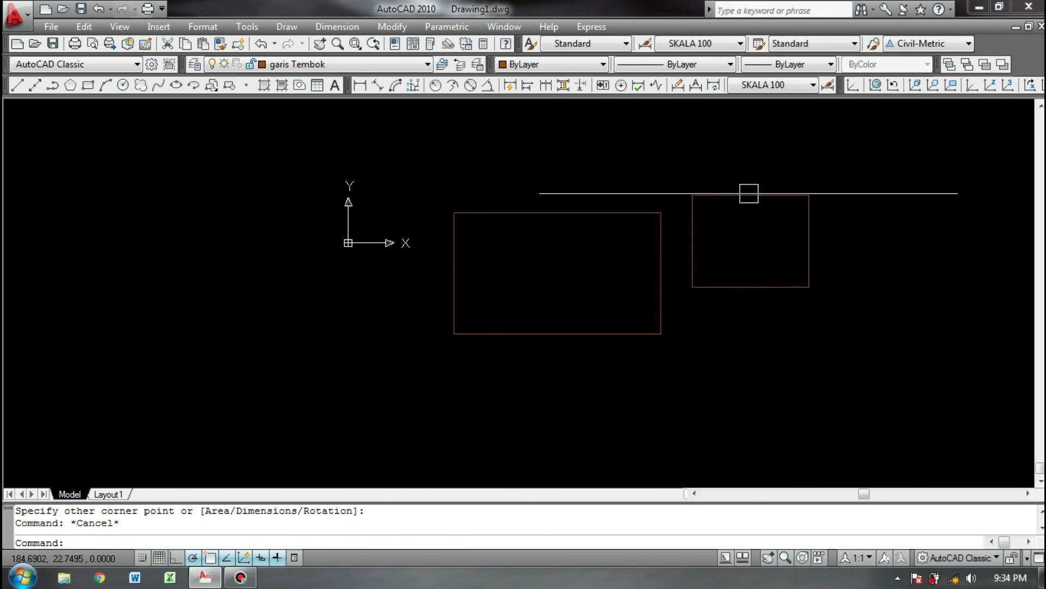
Erase both rectangles to the right of the origin
click(747, 191)
click(643, 245)
key(Delete)
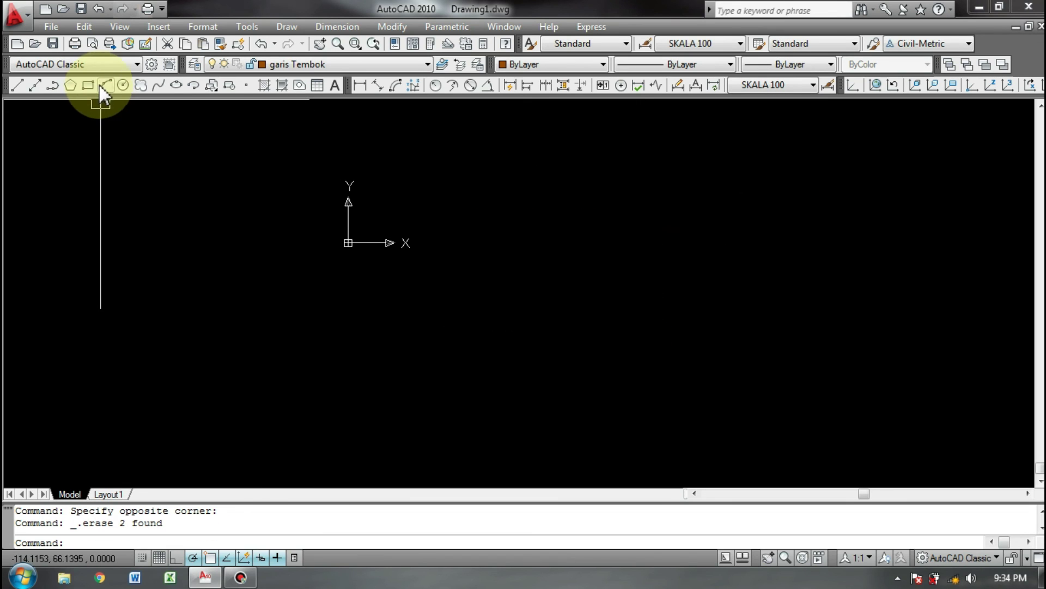
Draw a three-point arc to the right of the origin, rising from the lower end toward the upper right
click(109, 86)
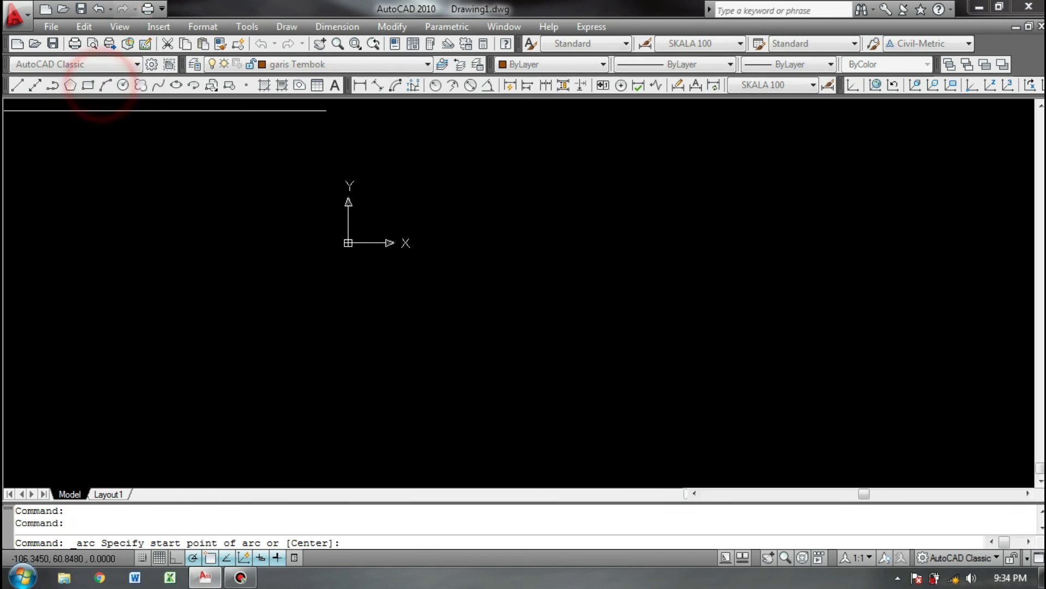
click(476, 349)
click(534, 218)
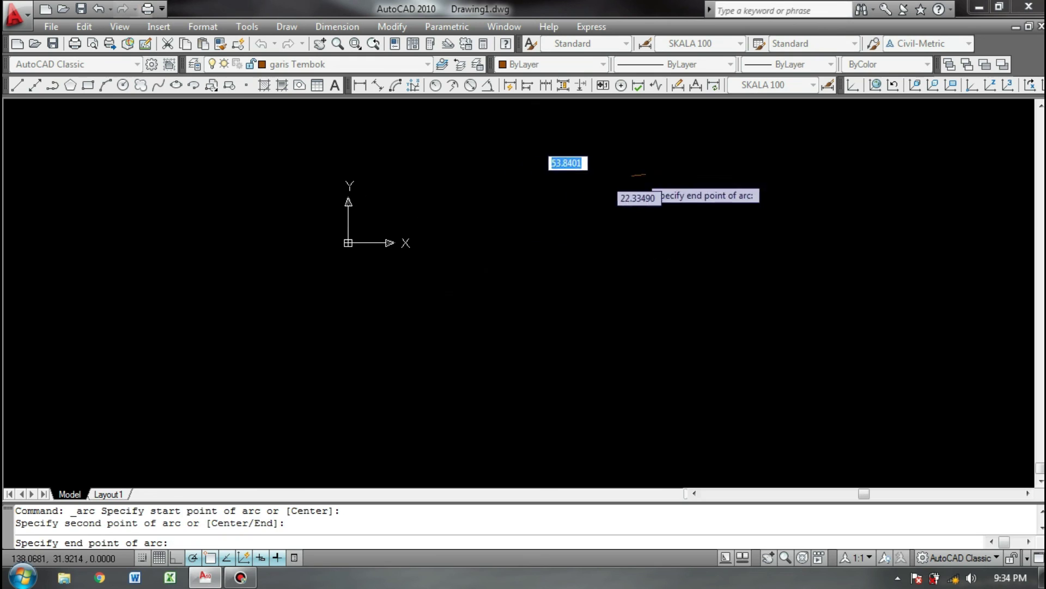
click(710, 166)
Draw a second three-point arc below the origin, arching across the lower end of the first arc
scroll(605, 224, down, 2)
middle_drag(601, 233, 422, 262)
key(Return)
click(330, 328)
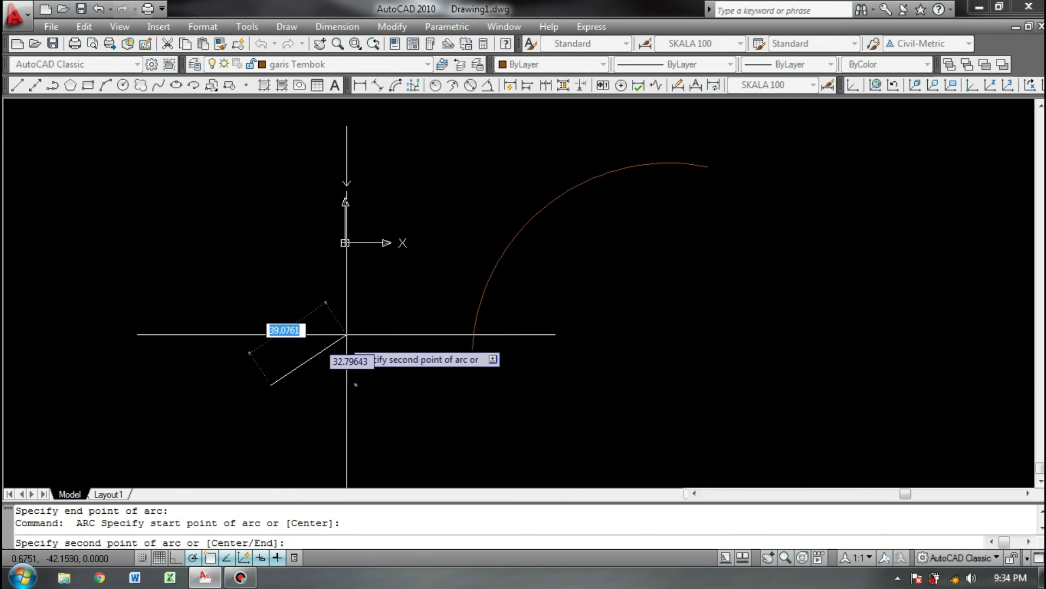
click(371, 309)
click(589, 344)
Erase both crossing arcs
key(Return)
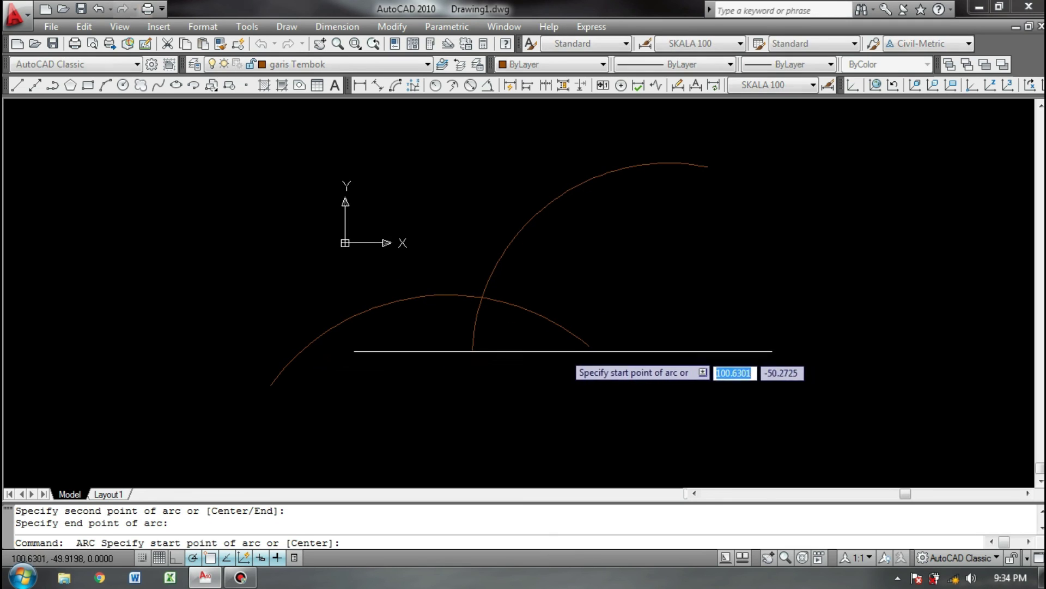
key(Escape)
click(603, 259)
click(424, 377)
key(Delete)
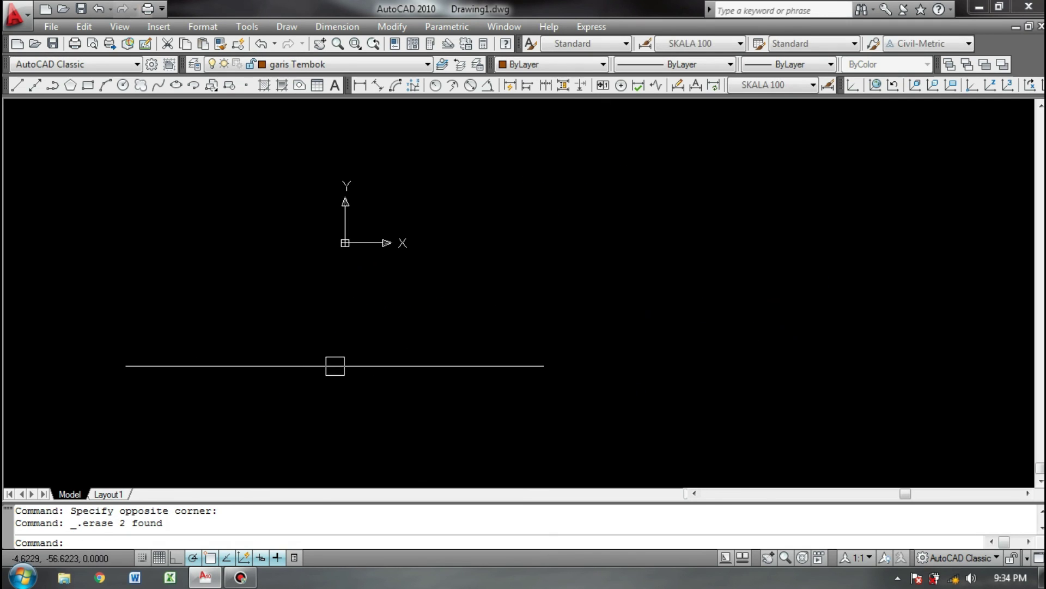
Draw a circle of radius about 48, centred to the lower right of the origin
click(128, 86)
click(516, 283)
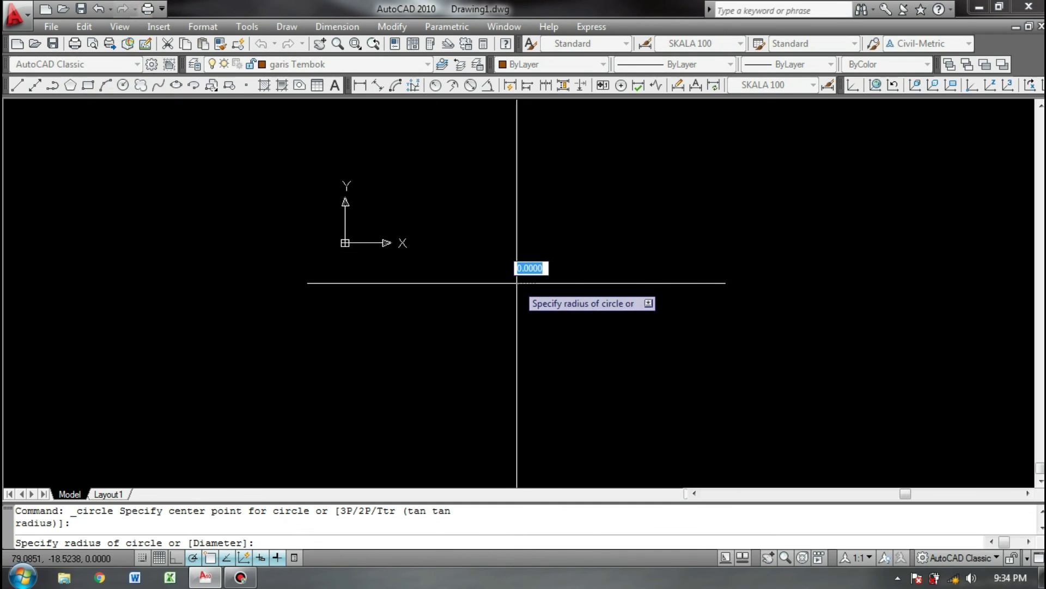
click(621, 292)
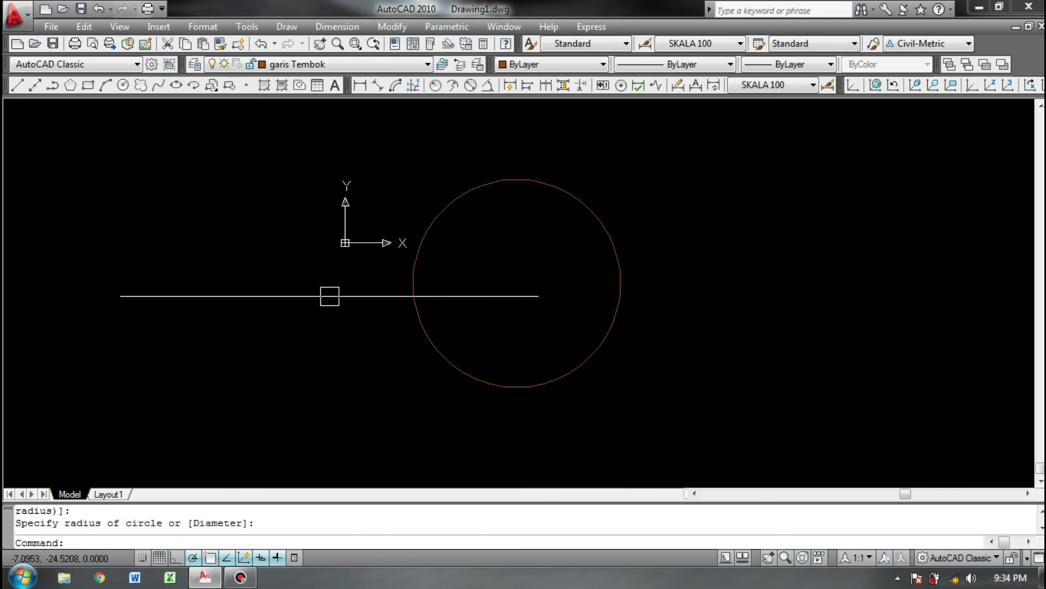
Draw a circle of radius about 32 left of the origin and one of radius about 44 overlapping the large circle's right side
key(Return)
click(207, 297)
click(276, 297)
key(Return)
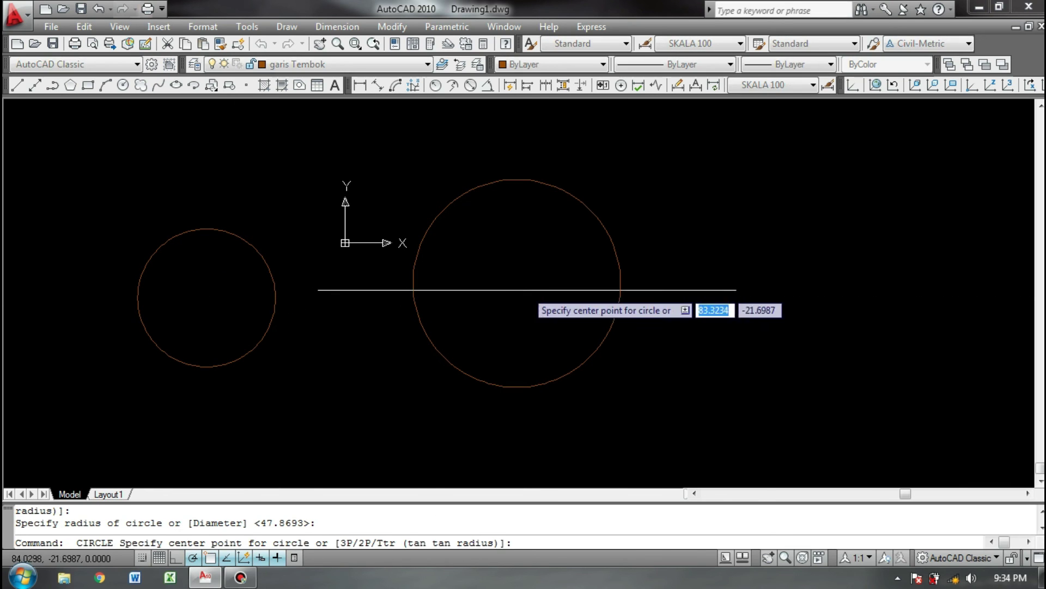
click(686, 258)
click(780, 257)
Draw a circle of radius 1 below the origin, between the left circle and the large circle
key(Return)
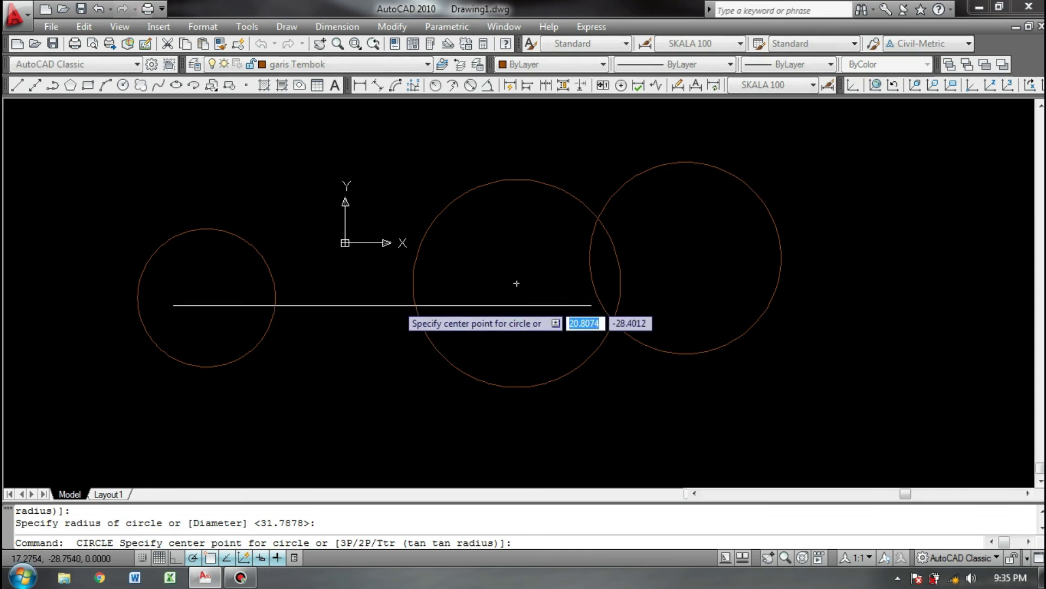
click(329, 352)
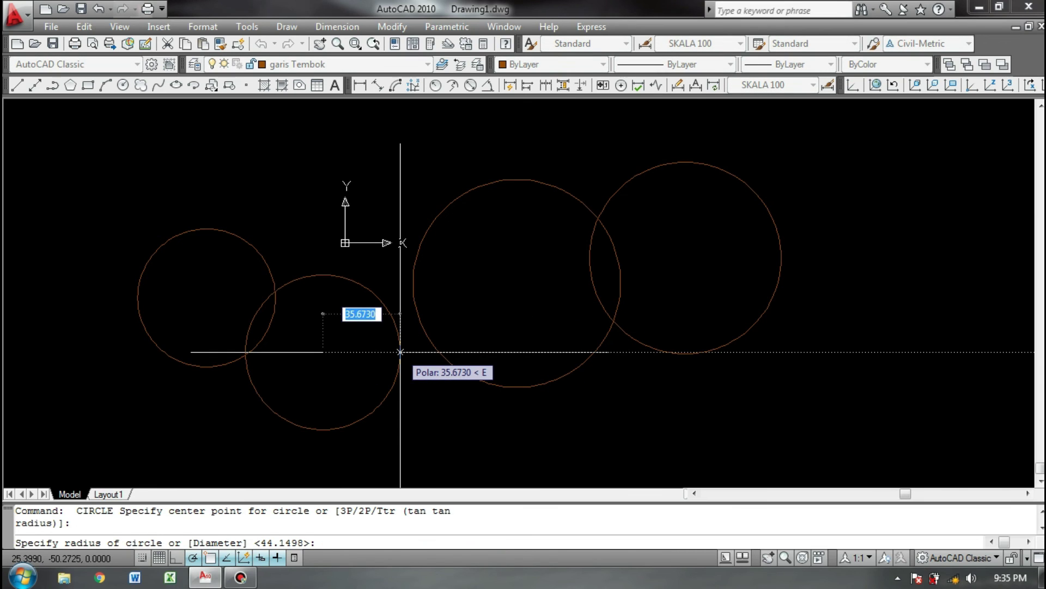
text(2)
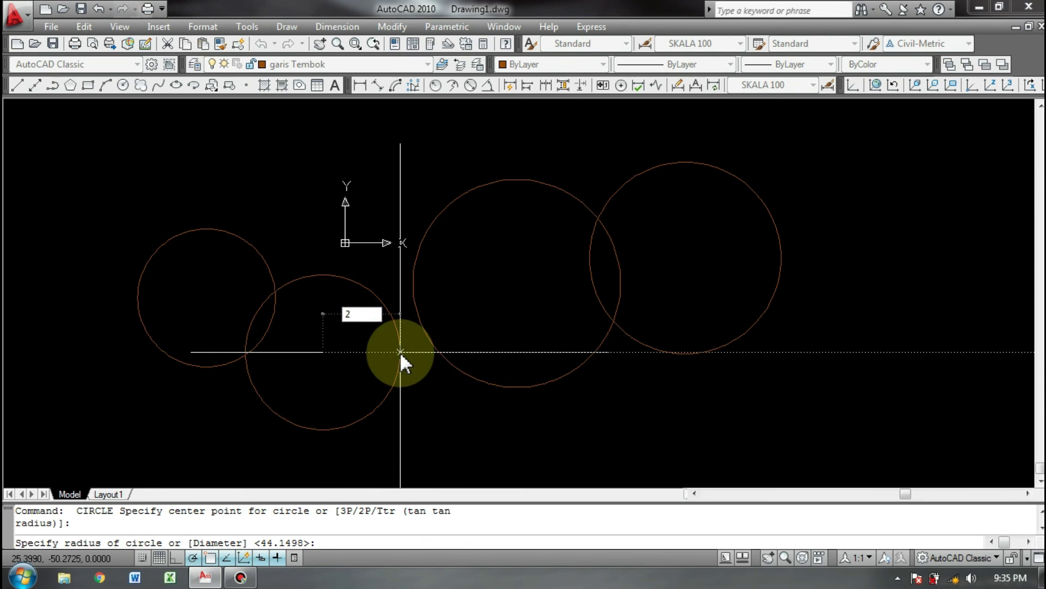
key(BackSpace)
text(1)
key(Return)
Add a horizontal linear dimension across the diameter of the smallest circle, placed below it
scroll(327, 351, up, 5)
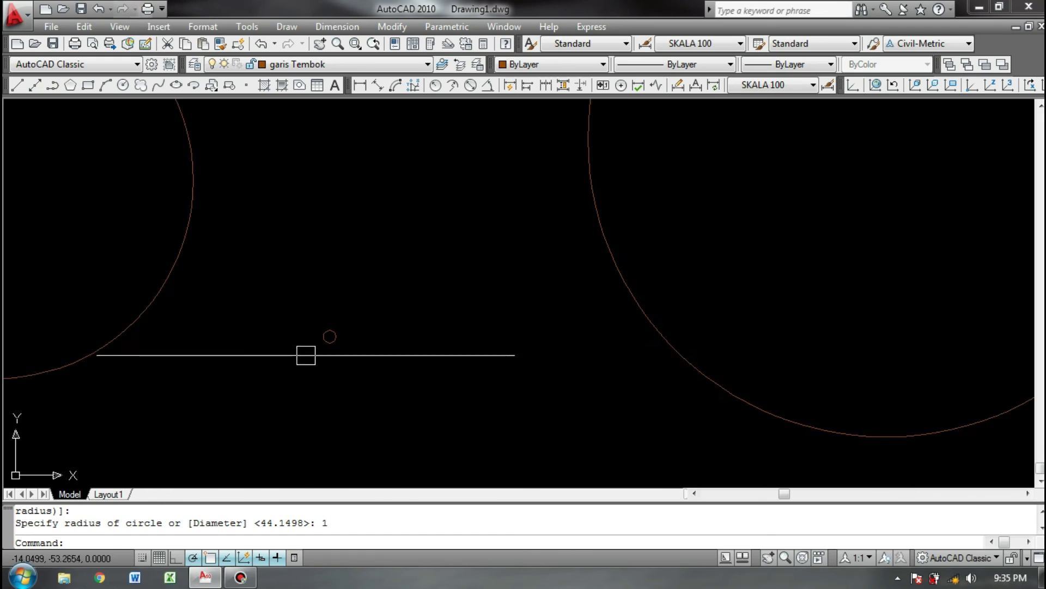
scroll(373, 295, down, 2)
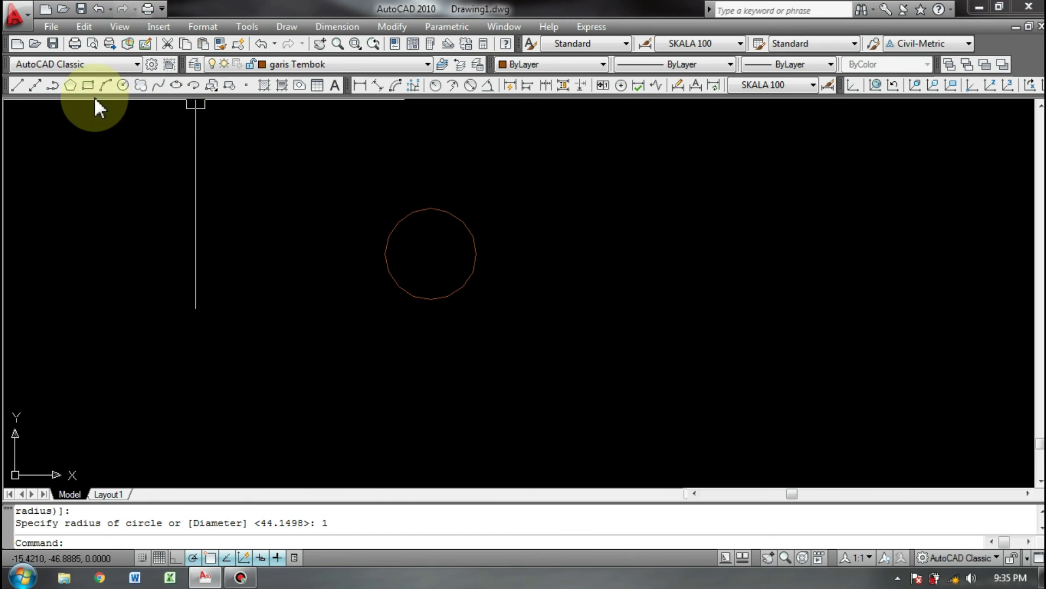
click(359, 86)
click(385, 253)
click(476, 253)
click(461, 355)
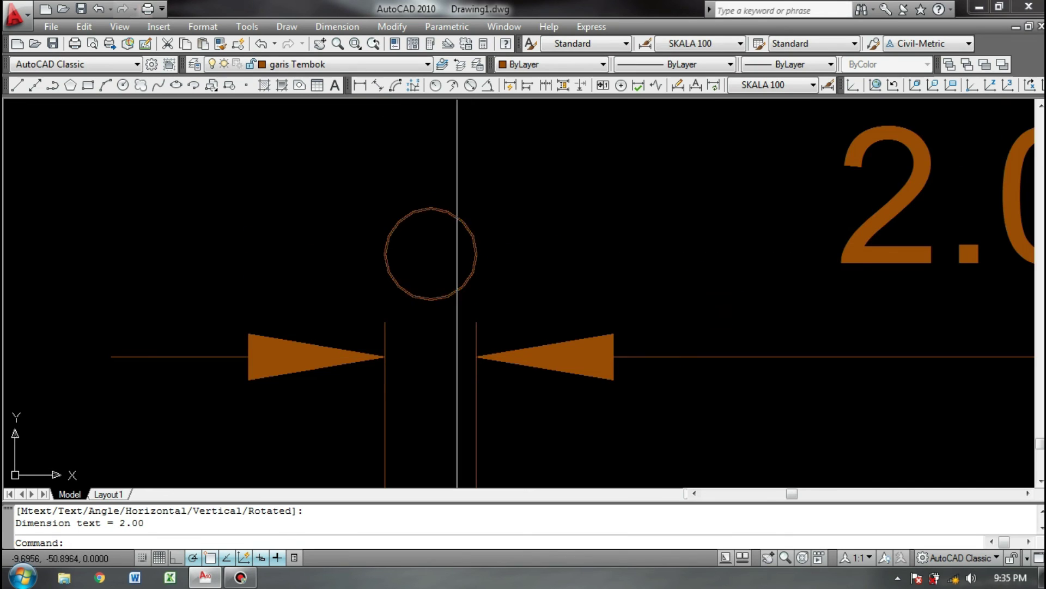
scroll(458, 291, down, 3)
scroll(466, 283, up, 2)
scroll(466, 283, down, 1)
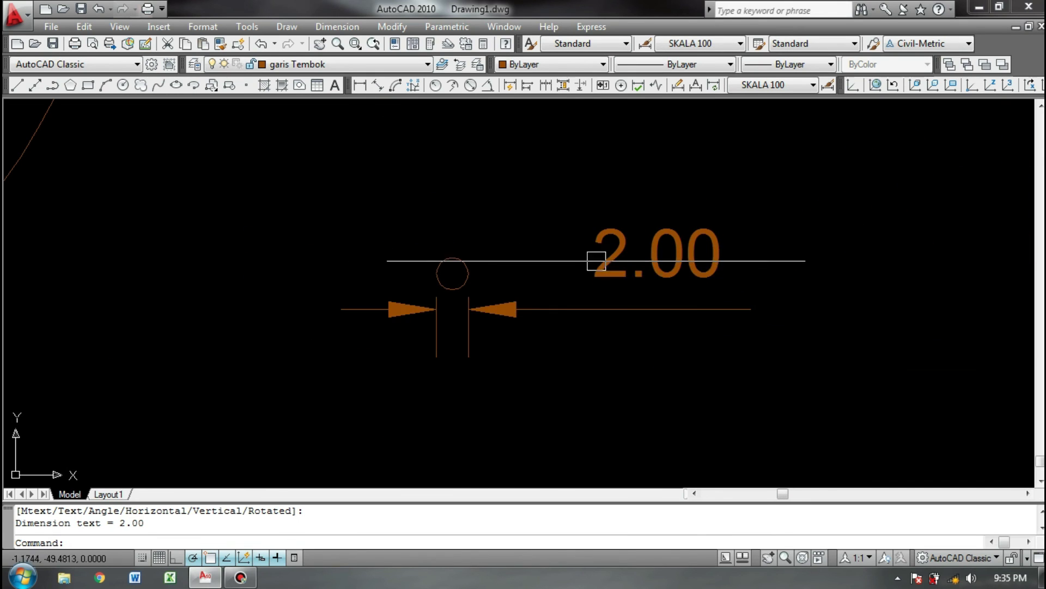
Draw a vertical line across the smallest circle, from its upper quadrant to its lower quadrant
scroll(451, 284, up, 5)
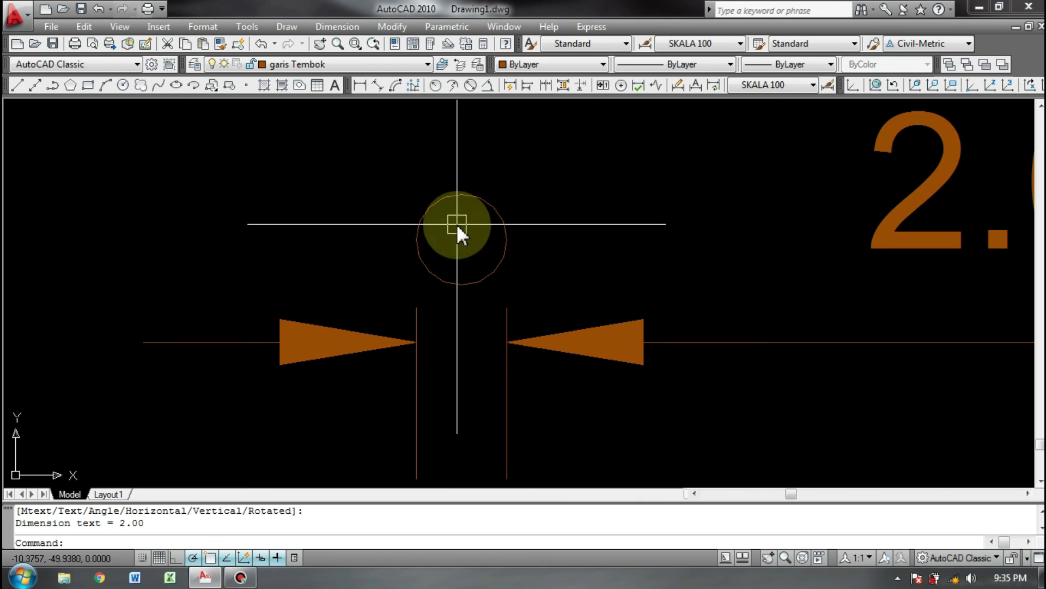
text(l)
key(Return)
click(462, 194)
click(462, 284)
key(Return)
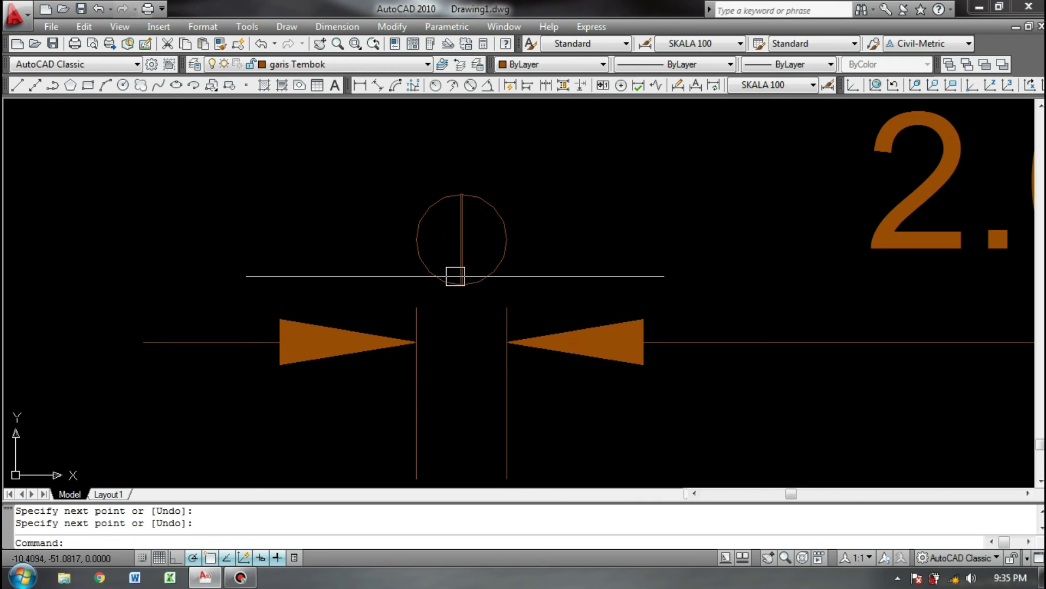
Add a horizontal linear dimension from the smallest circle's left quadrant to its centre, placed above the circle
text(dli)
key(Return)
click(417, 239)
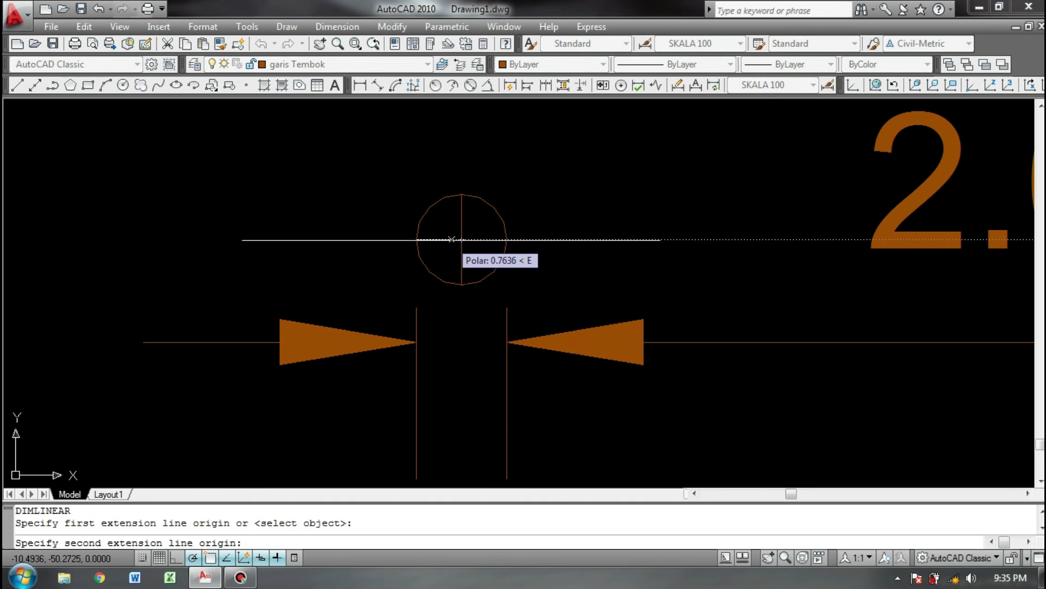
click(462, 239)
click(460, 154)
Erase the smallest circle together with its vertical line and both linear dimensions
scroll(454, 191, down, 4)
middle_drag(509, 228, 487, 280)
click(565, 138)
click(386, 358)
key(Delete)
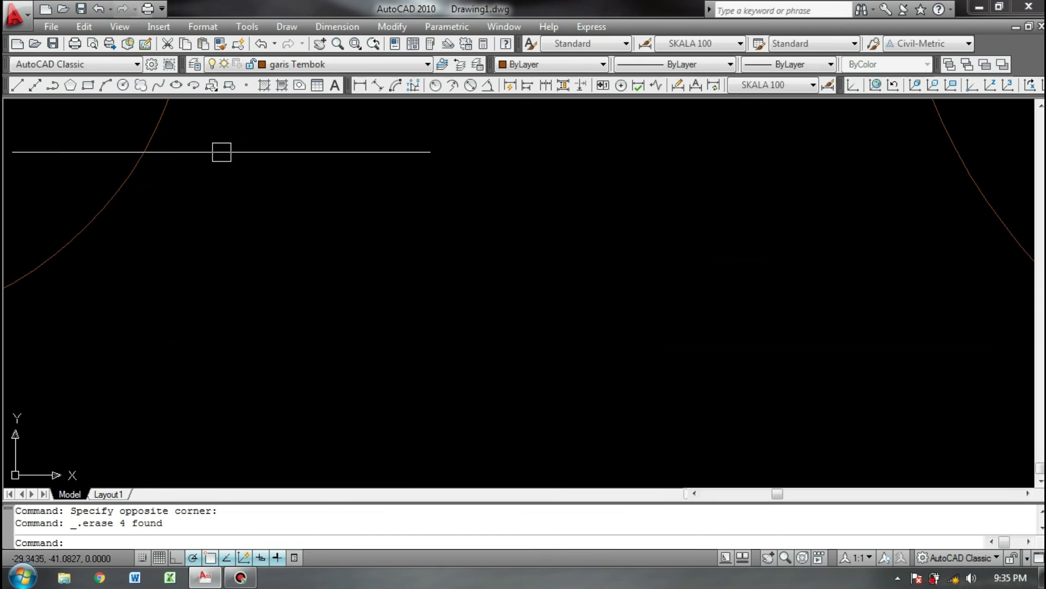
Draw a closed freehand revision cloud in the empty area between the left circle and the large circle
click(141, 85)
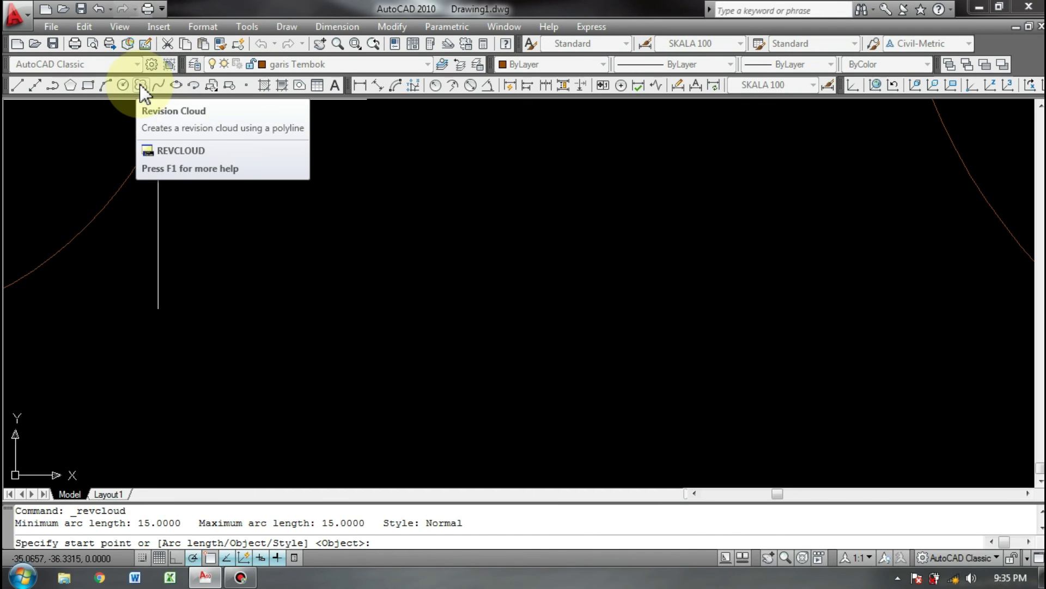
click(290, 317)
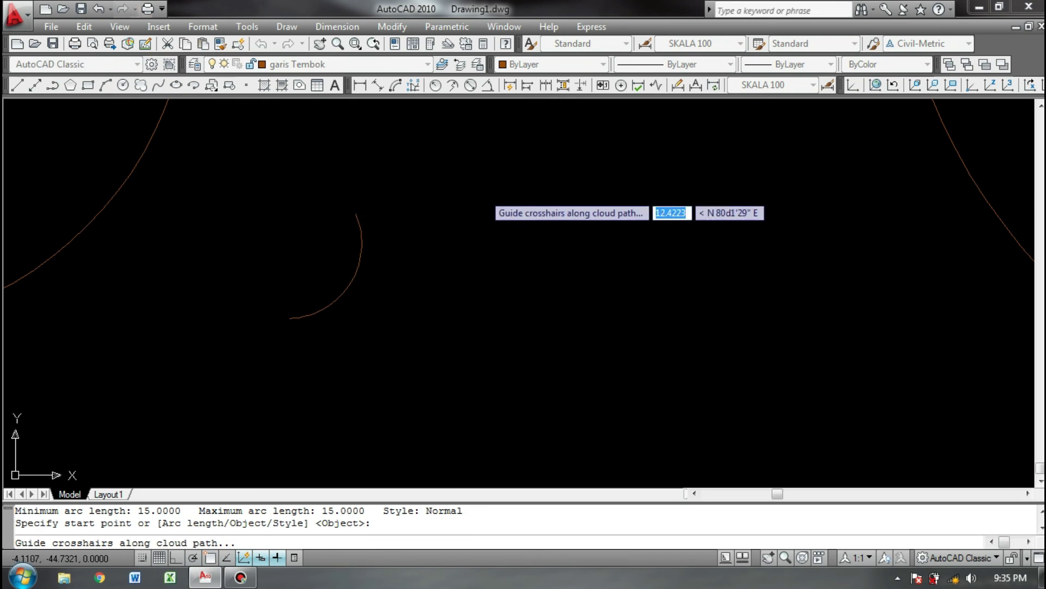
click(383, 381)
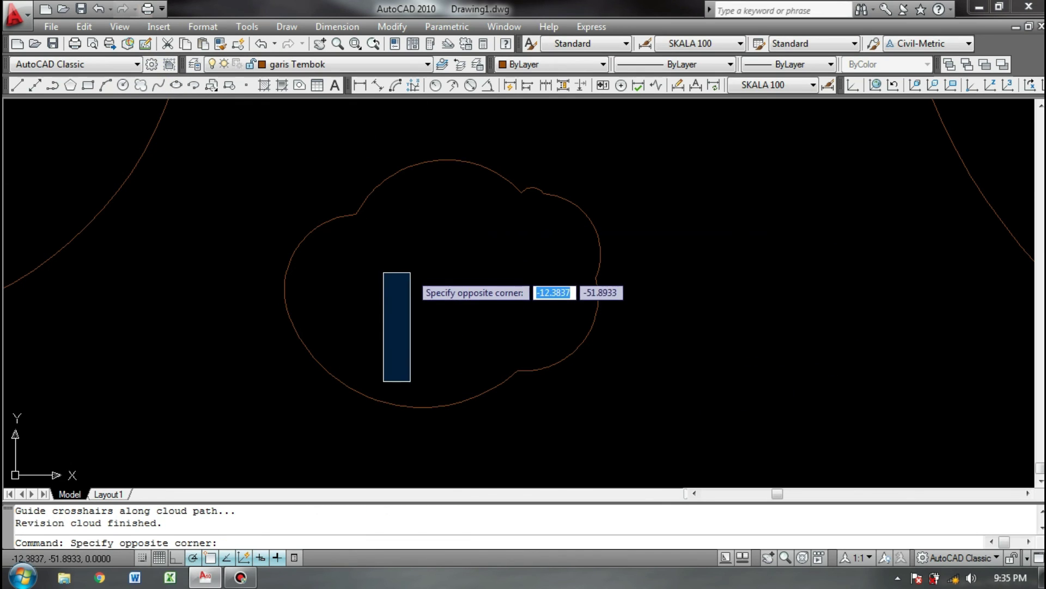
click(411, 274)
Erase the revision cloud and the three remaining circles
scroll(410, 282, down, 5)
click(517, 250)
click(364, 318)
scroll(356, 303, down, 2)
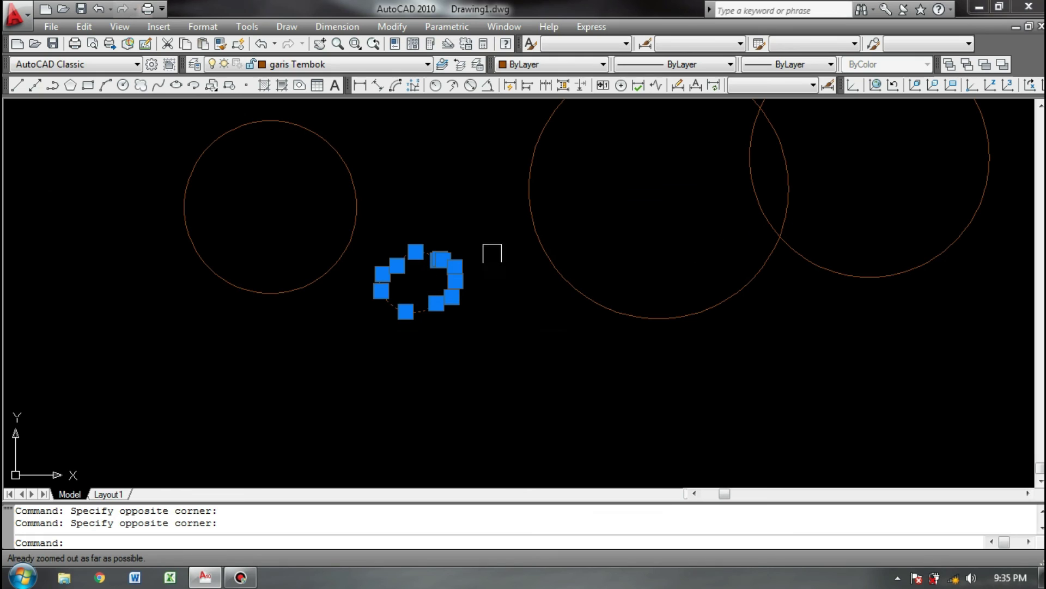
click(820, 175)
click(286, 338)
key(Delete)
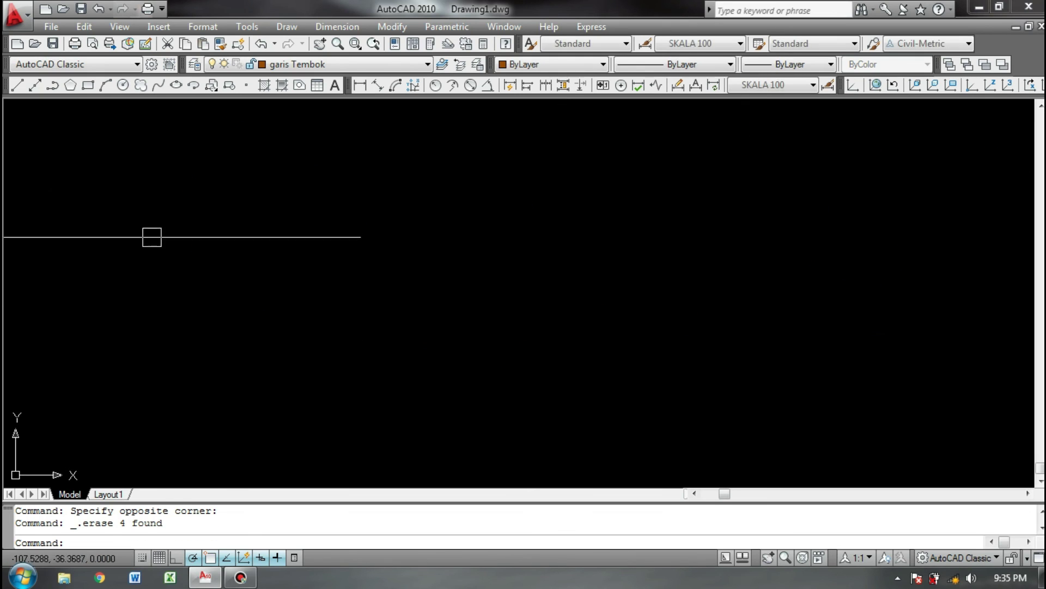
Draw a large ellipse from a horizontal axis, with its vertical axis longer than the horizontal one
click(176, 93)
click(260, 246)
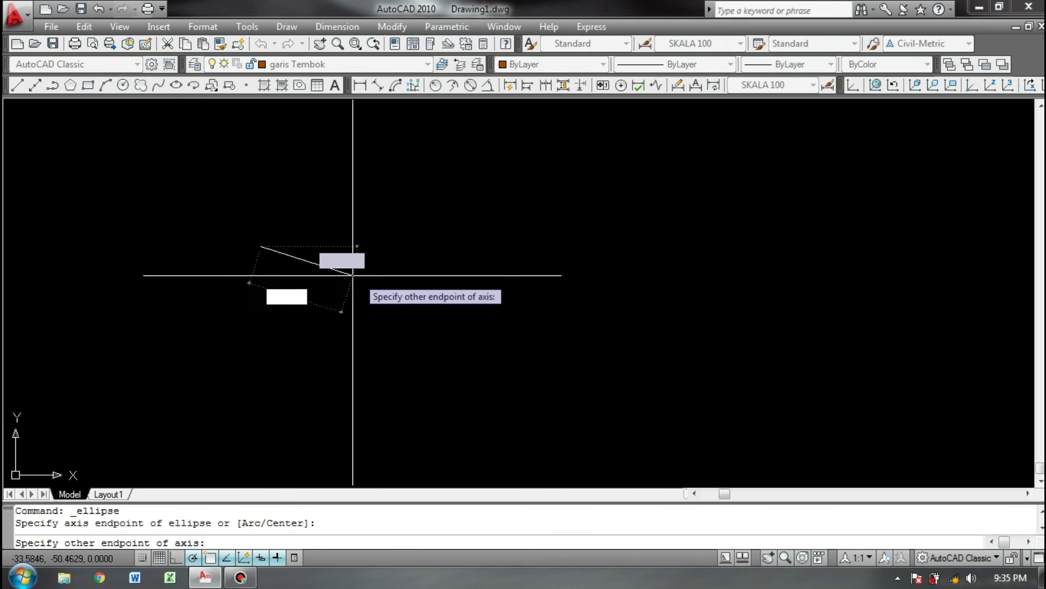
click(503, 248)
click(531, 239)
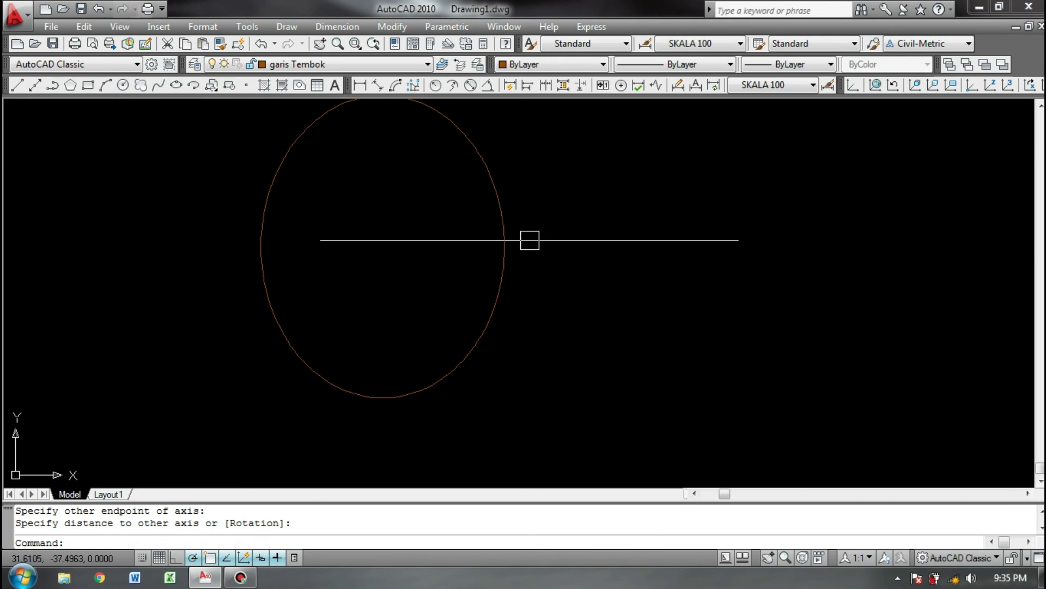
Draw a smaller, flat horizontal ellipse to the right of the large one, with a vertical half-axis of about 9
key(Return)
click(660, 218)
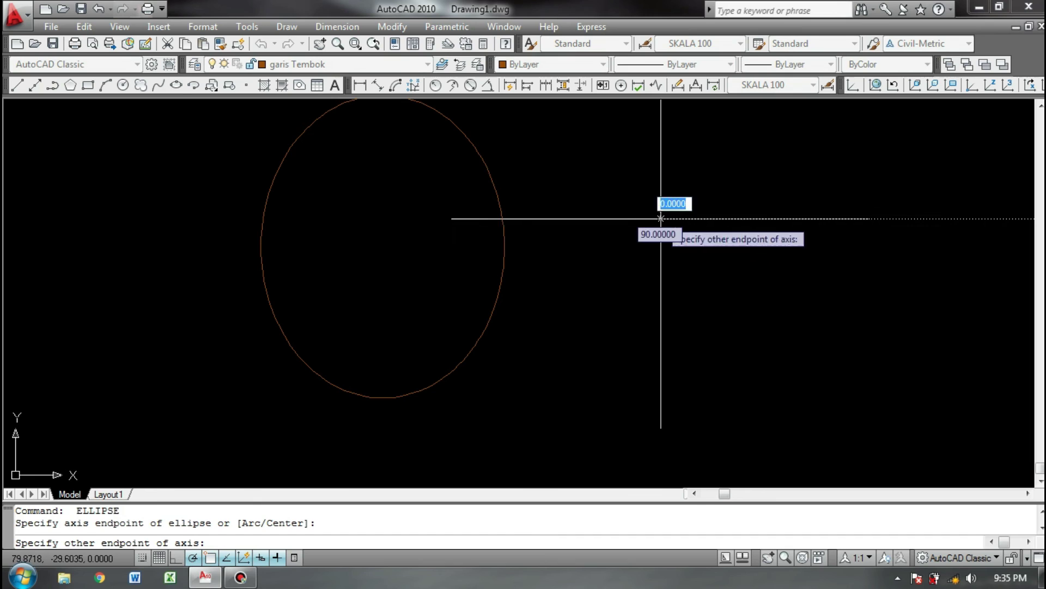
click(763, 218)
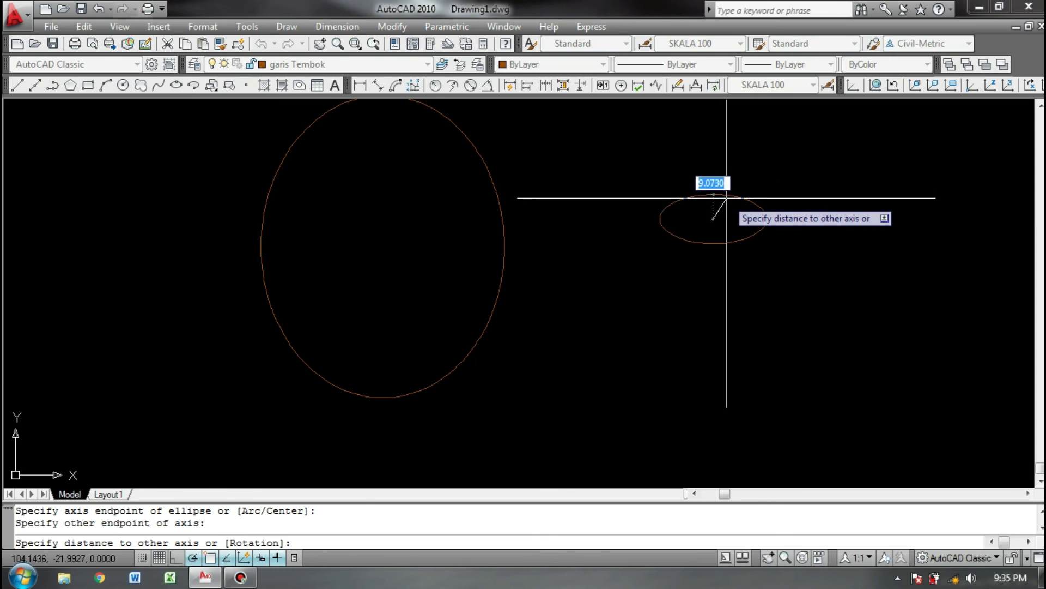
click(728, 201)
Erase both ellipses
scroll(666, 213, down, 1)
click(748, 168)
click(593, 252)
key(Delete)
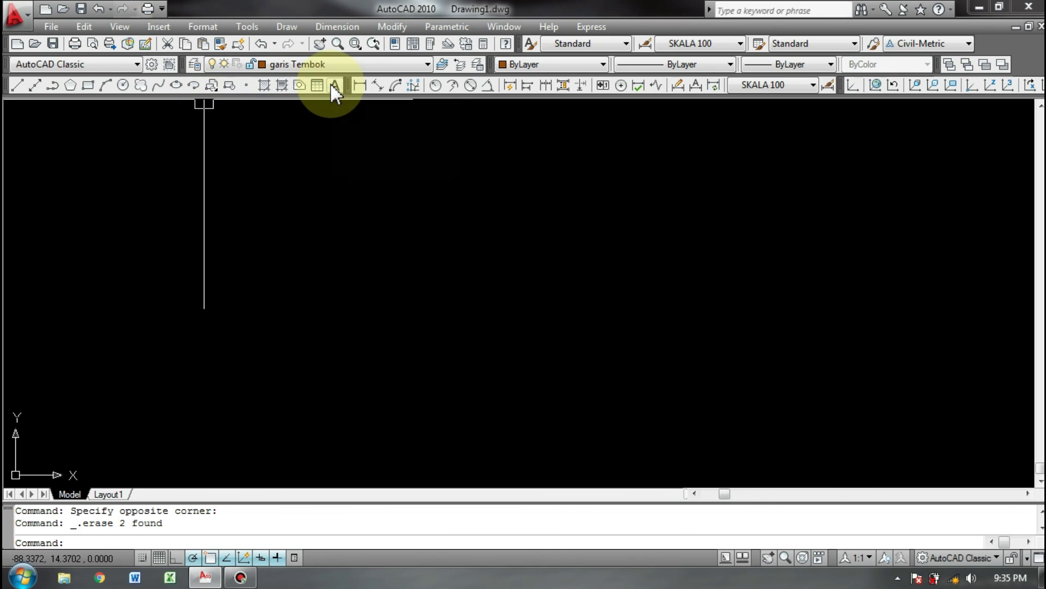
Place a multiline text reading "saya sedang Belajar" in a wide text frame across the empty drawing area
click(333, 86)
click(290, 201)
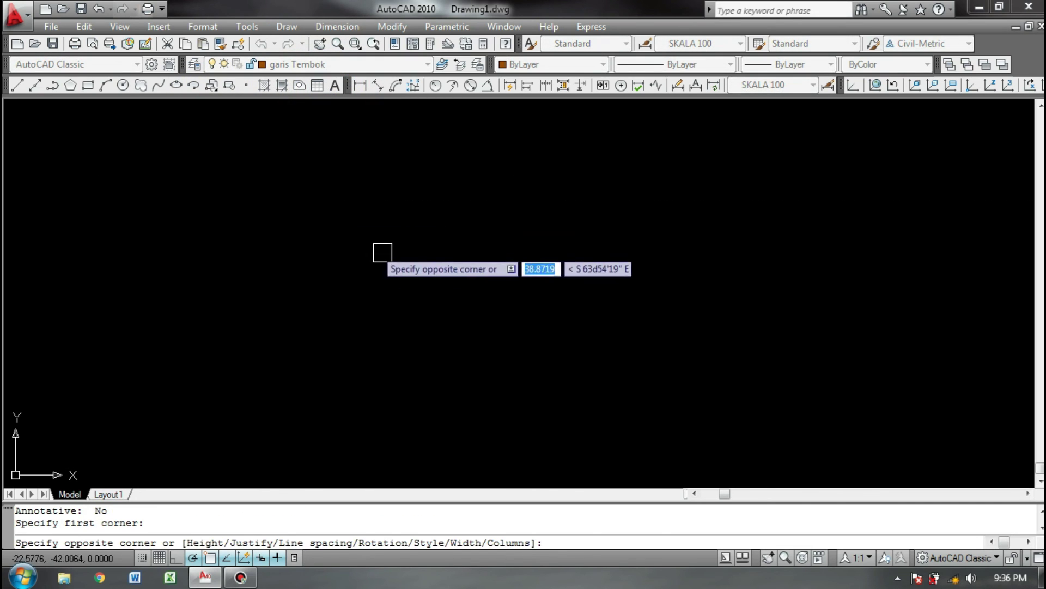
click(646, 333)
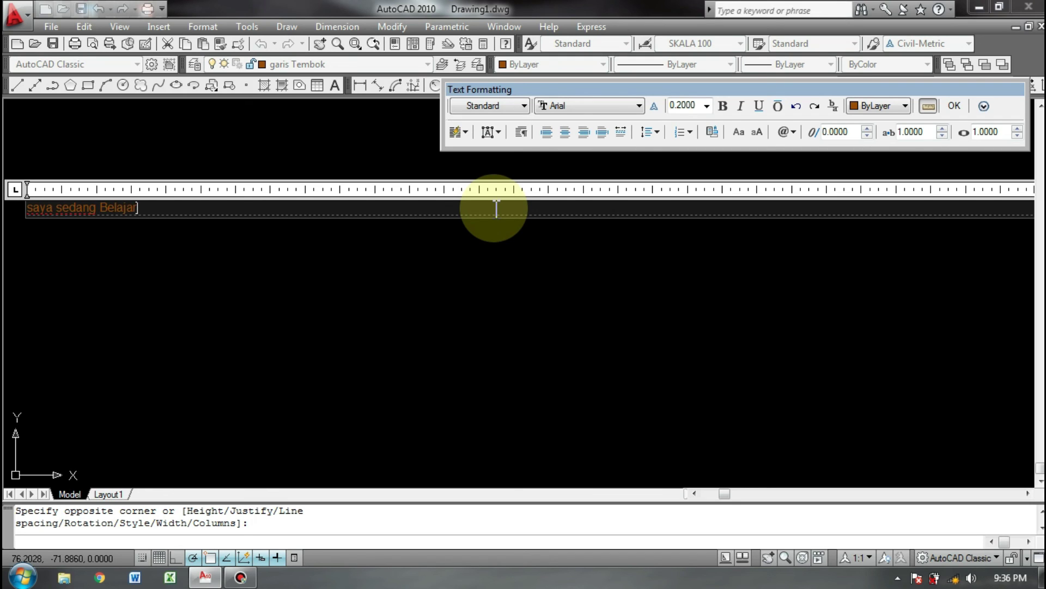
click(525, 273)
scroll(525, 273, down, 2)
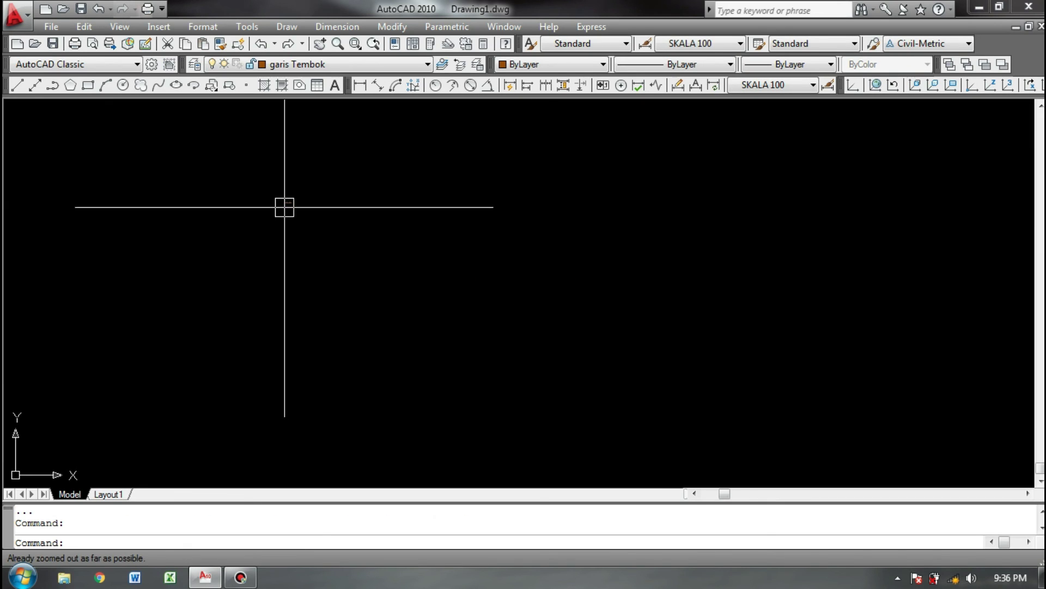
Reopen the multiline text for editing and set the height of all its text to 1
scroll(284, 207, up, 4)
double_click(283, 175)
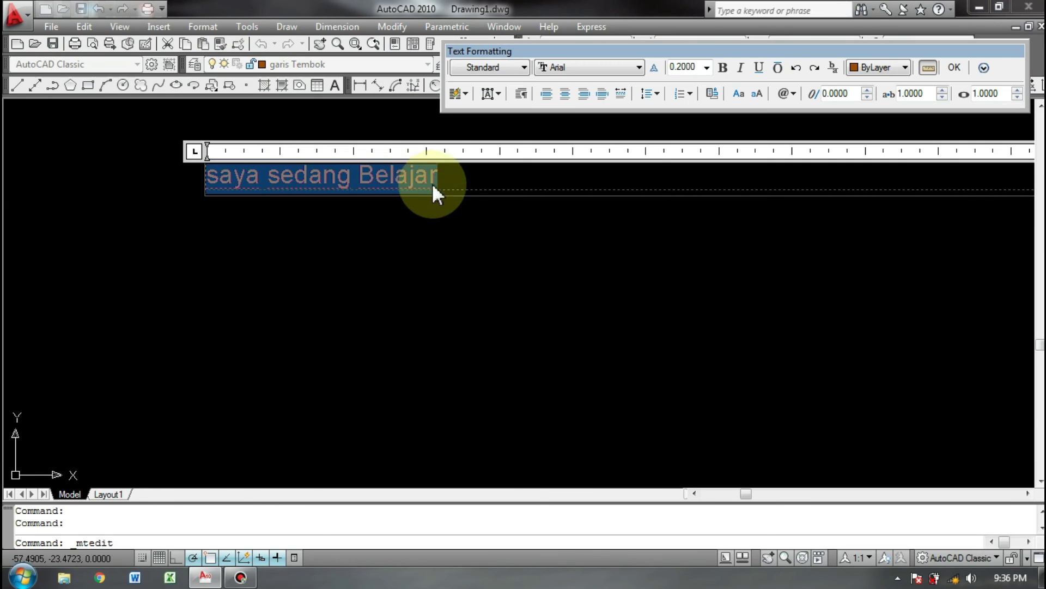
scroll(425, 196, down, 2)
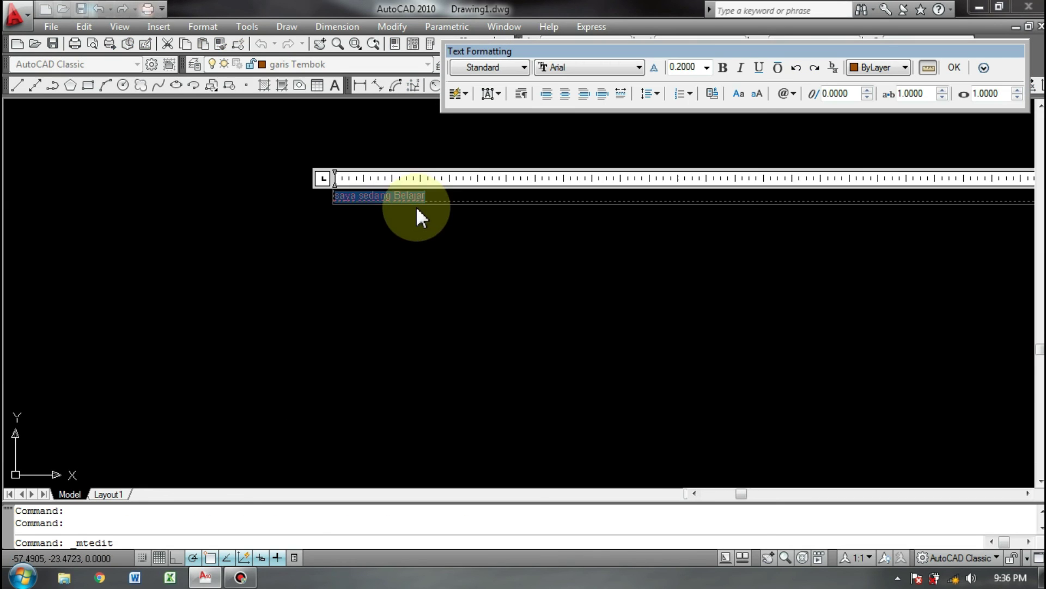
click(360, 253)
double_click(361, 194)
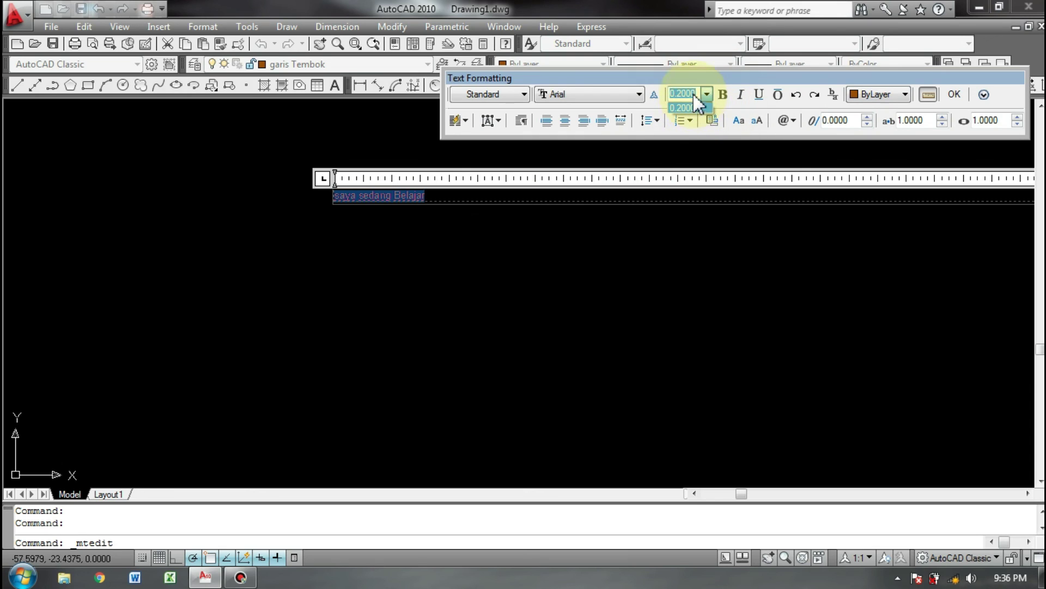
key(BackSpace)
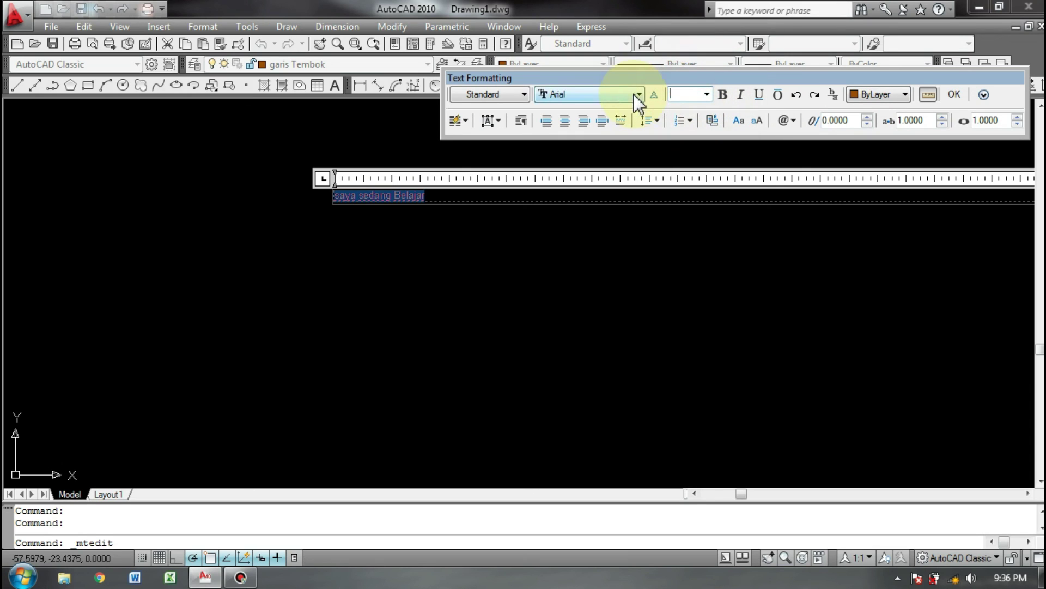
text(1)
key(Return)
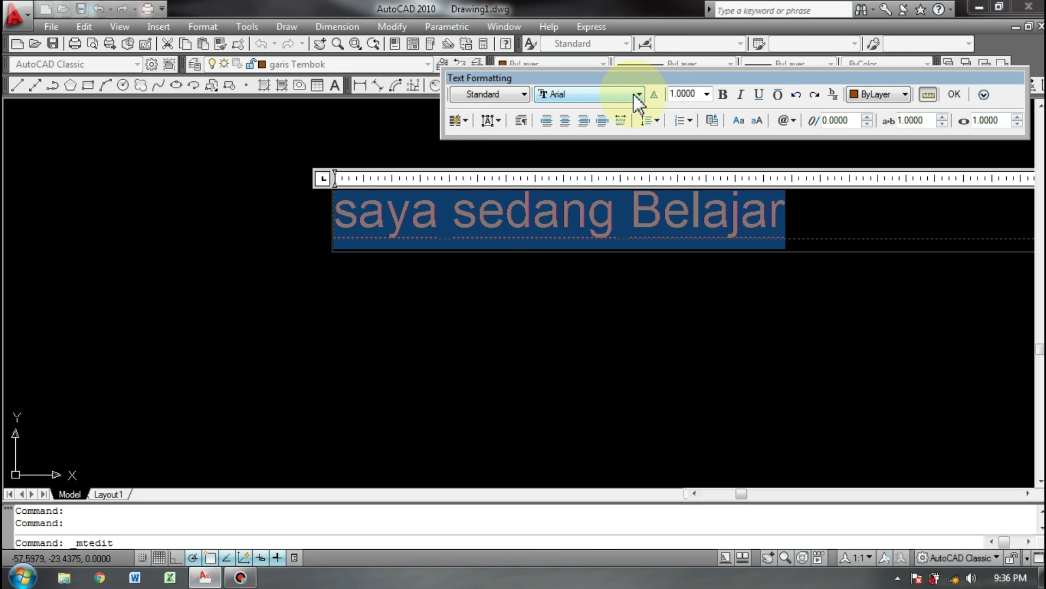
Try the Arial Narrow font on the selected text and set it to Arial Rounded MT Bold
click(634, 94)
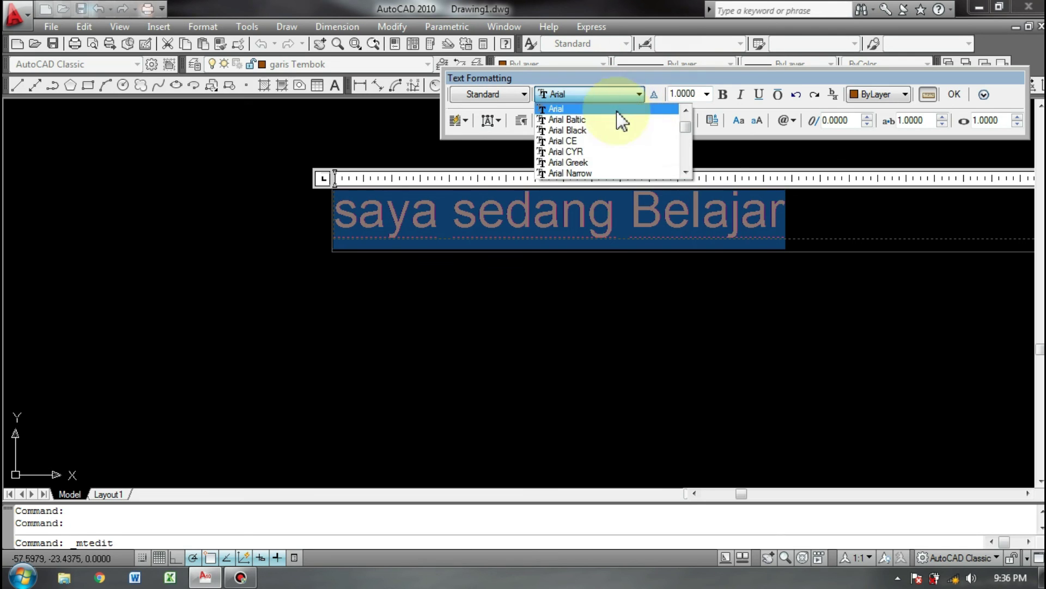
click(586, 172)
click(600, 94)
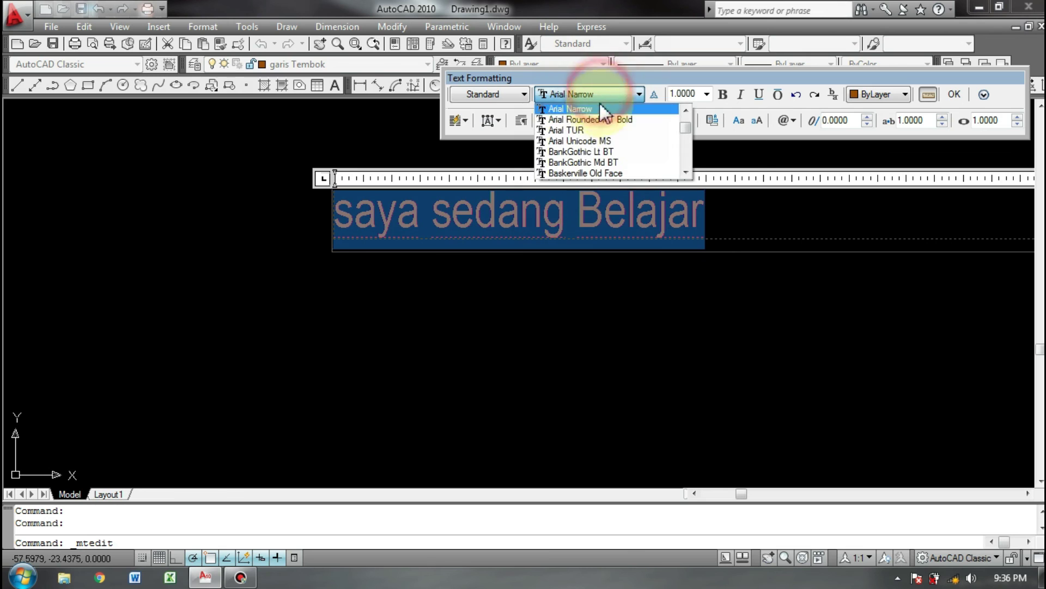
click(589, 120)
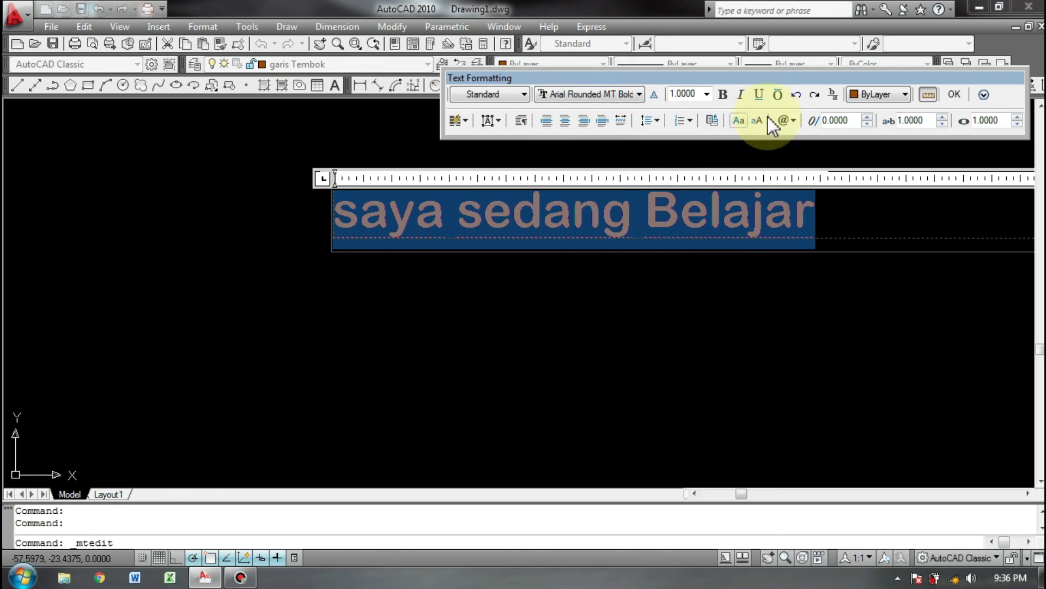
Set the selected text's colour to ByBlock and finish editing the multiline text
click(853, 97)
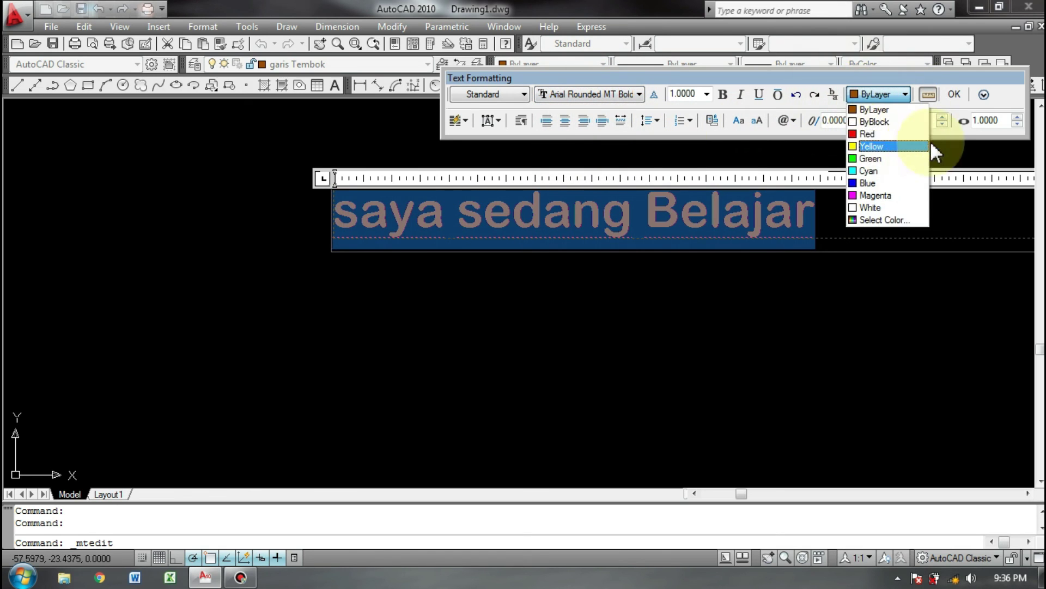
click(869, 122)
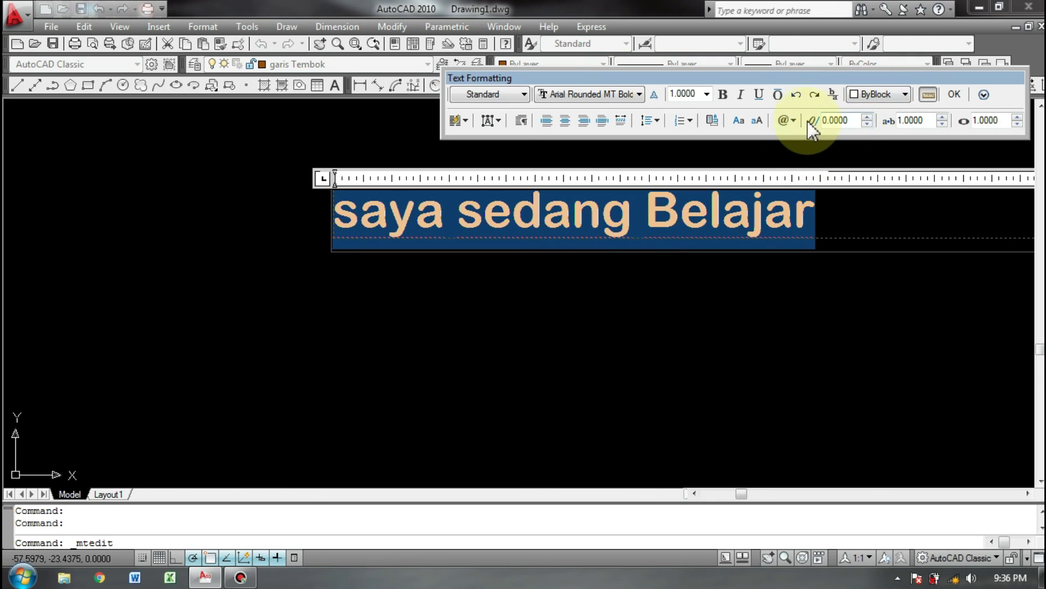
click(954, 94)
scroll(494, 273, down, 5)
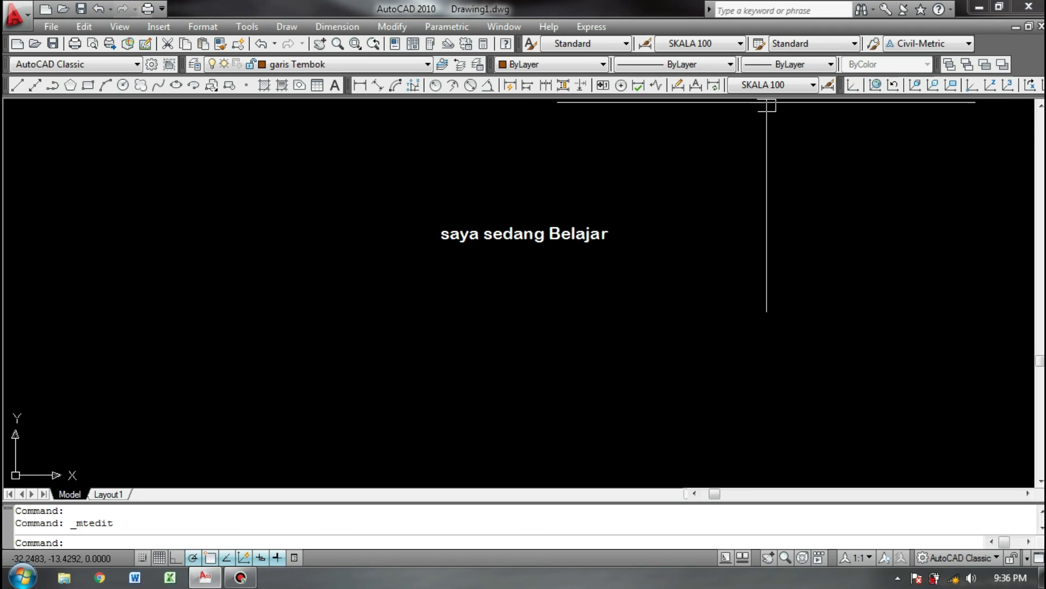
scroll(470, 223, down, 3)
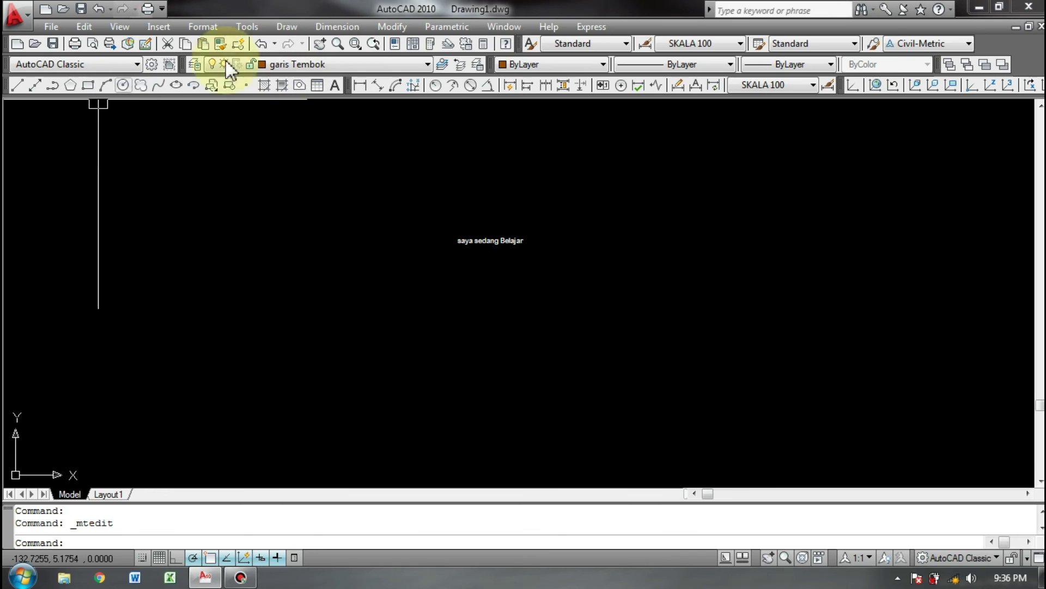
click(510, 225)
click(453, 276)
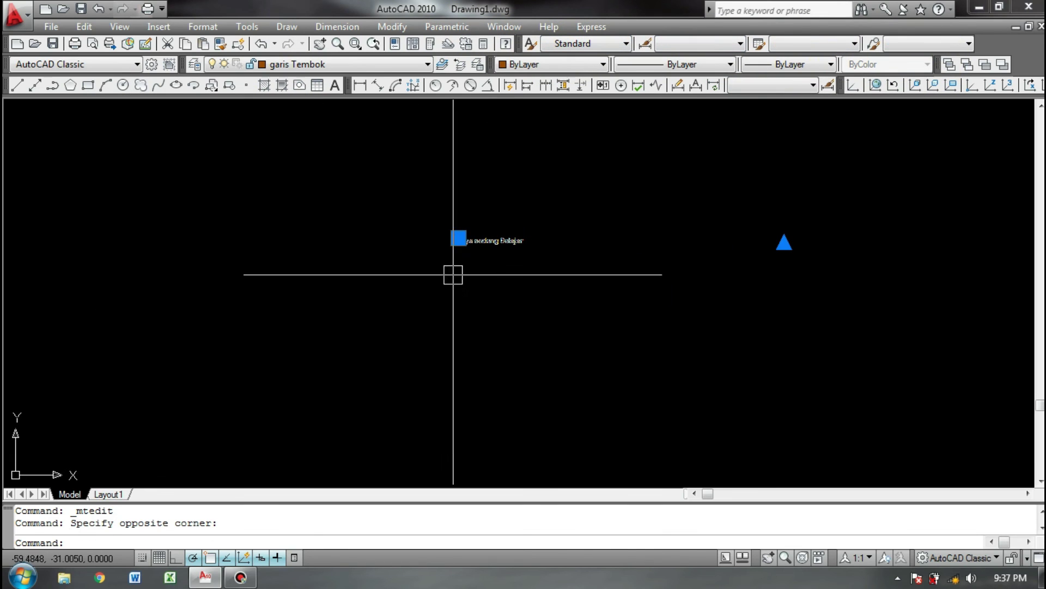
scroll(483, 197, up, 3)
middle_drag(478, 196, 476, 320)
scroll(476, 313, up, 2)
key(Escape)
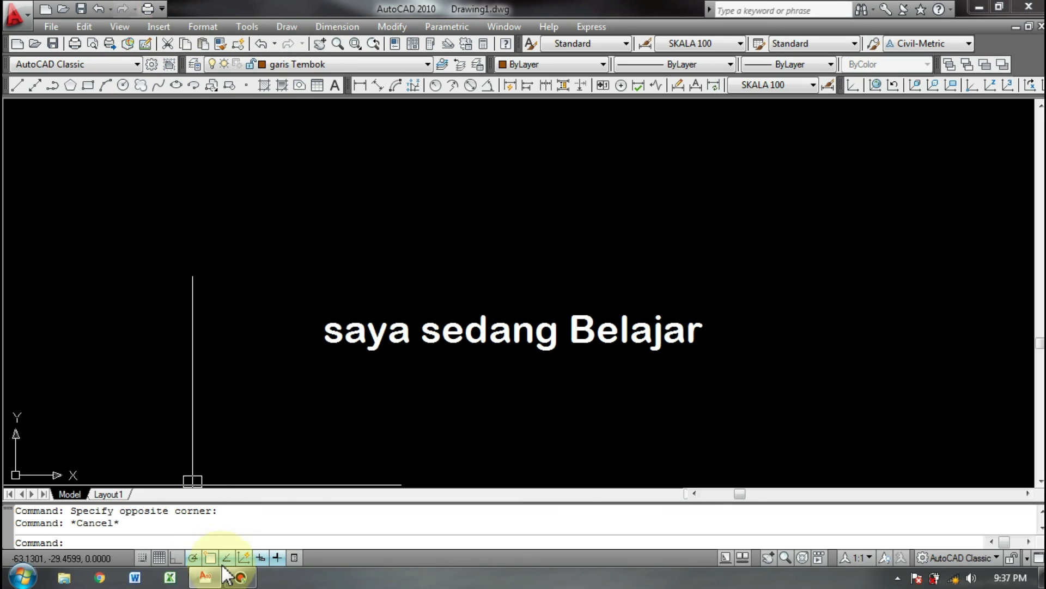
Examine the Drafting Settings for dynamic input, polar tracking, snap and grid, object snap and quick properties, leaving them without applying changes
right_click(260, 555)
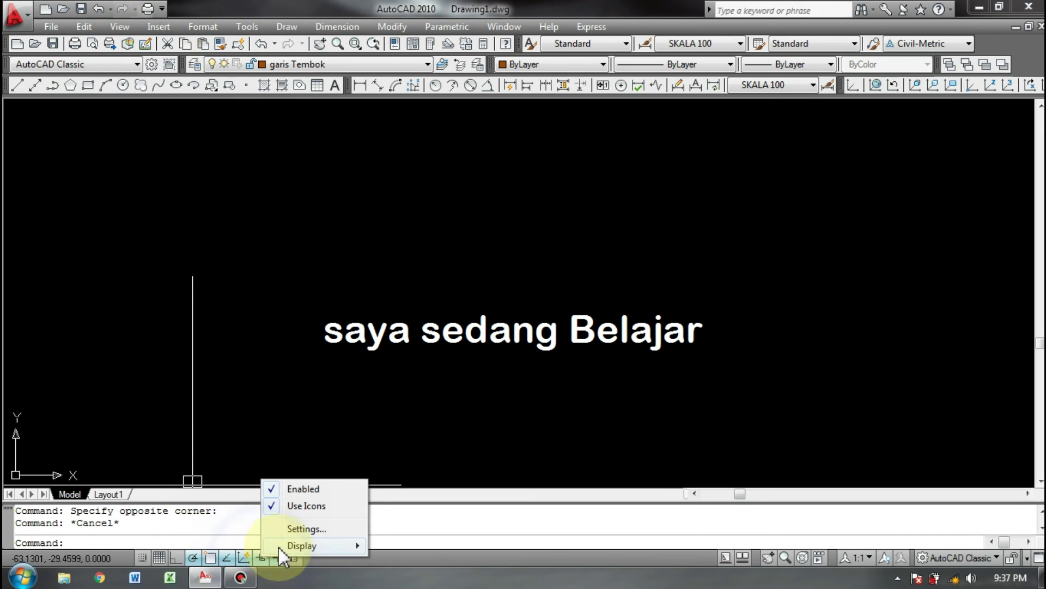
click(298, 529)
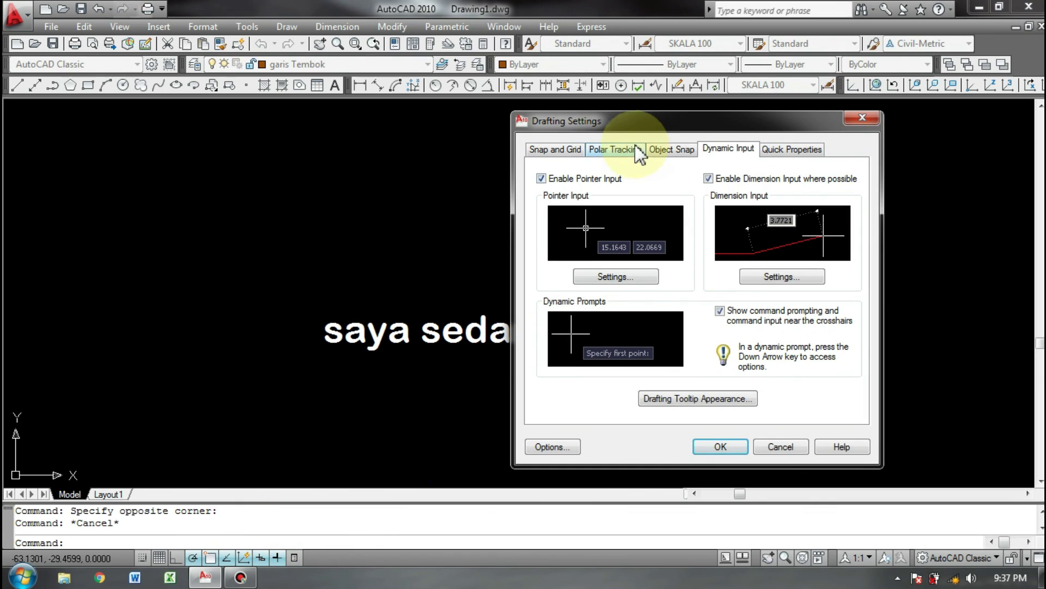
click(625, 150)
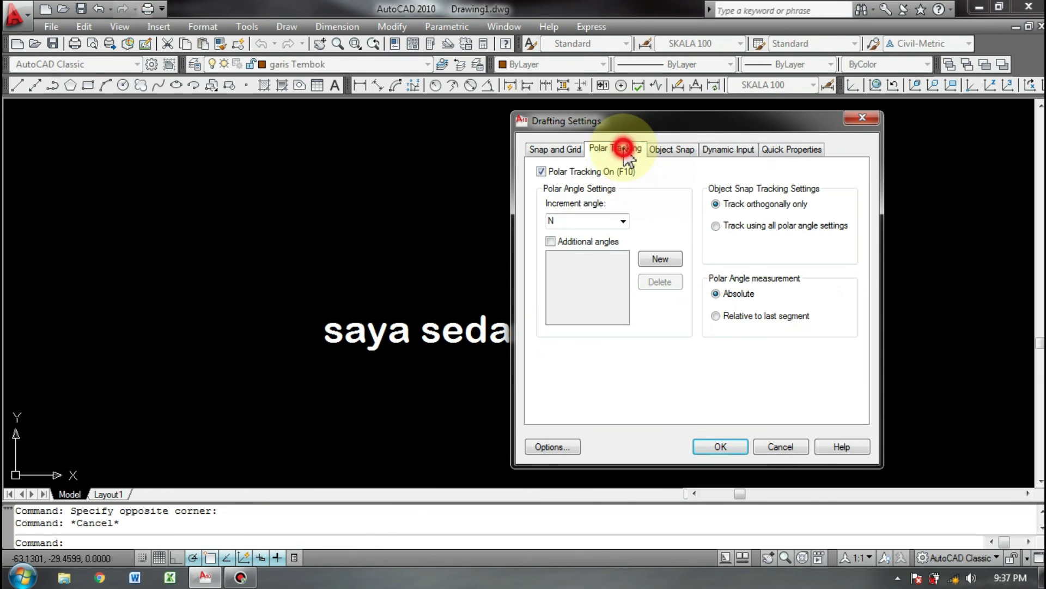
click(552, 148)
click(632, 149)
click(671, 150)
click(728, 149)
click(791, 148)
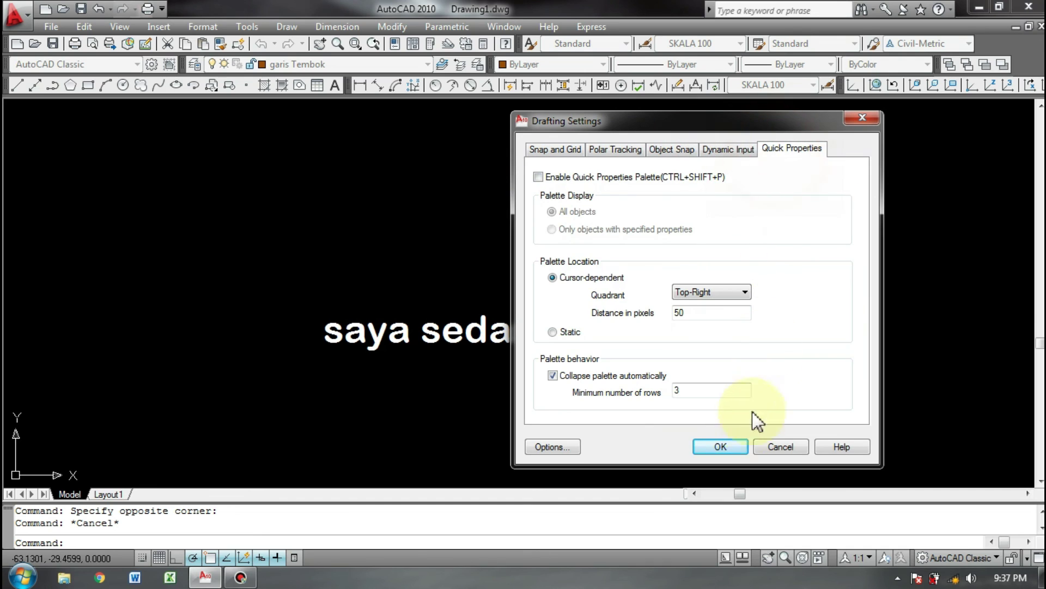
click(773, 450)
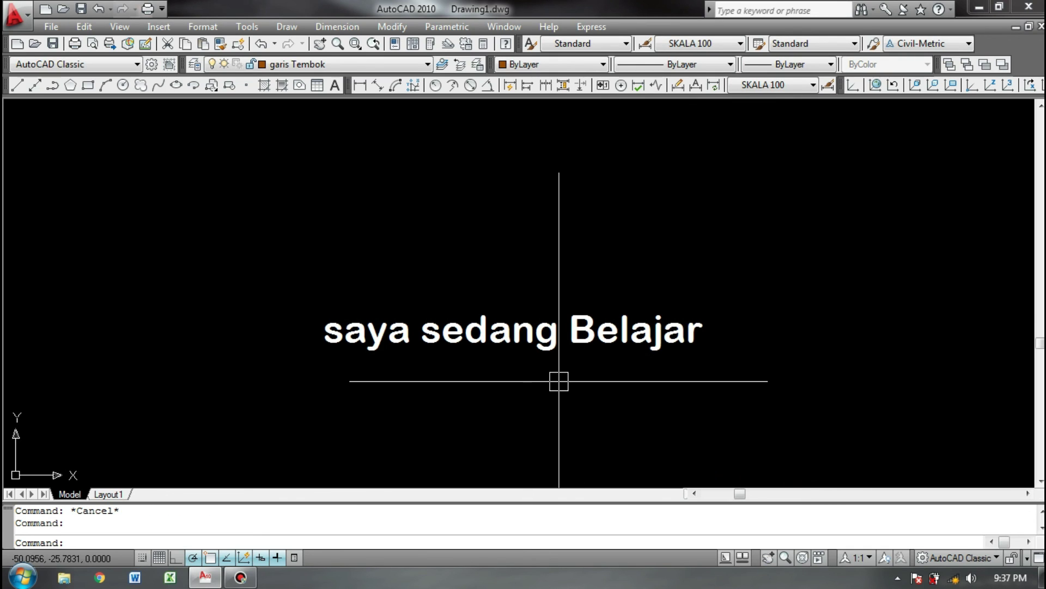